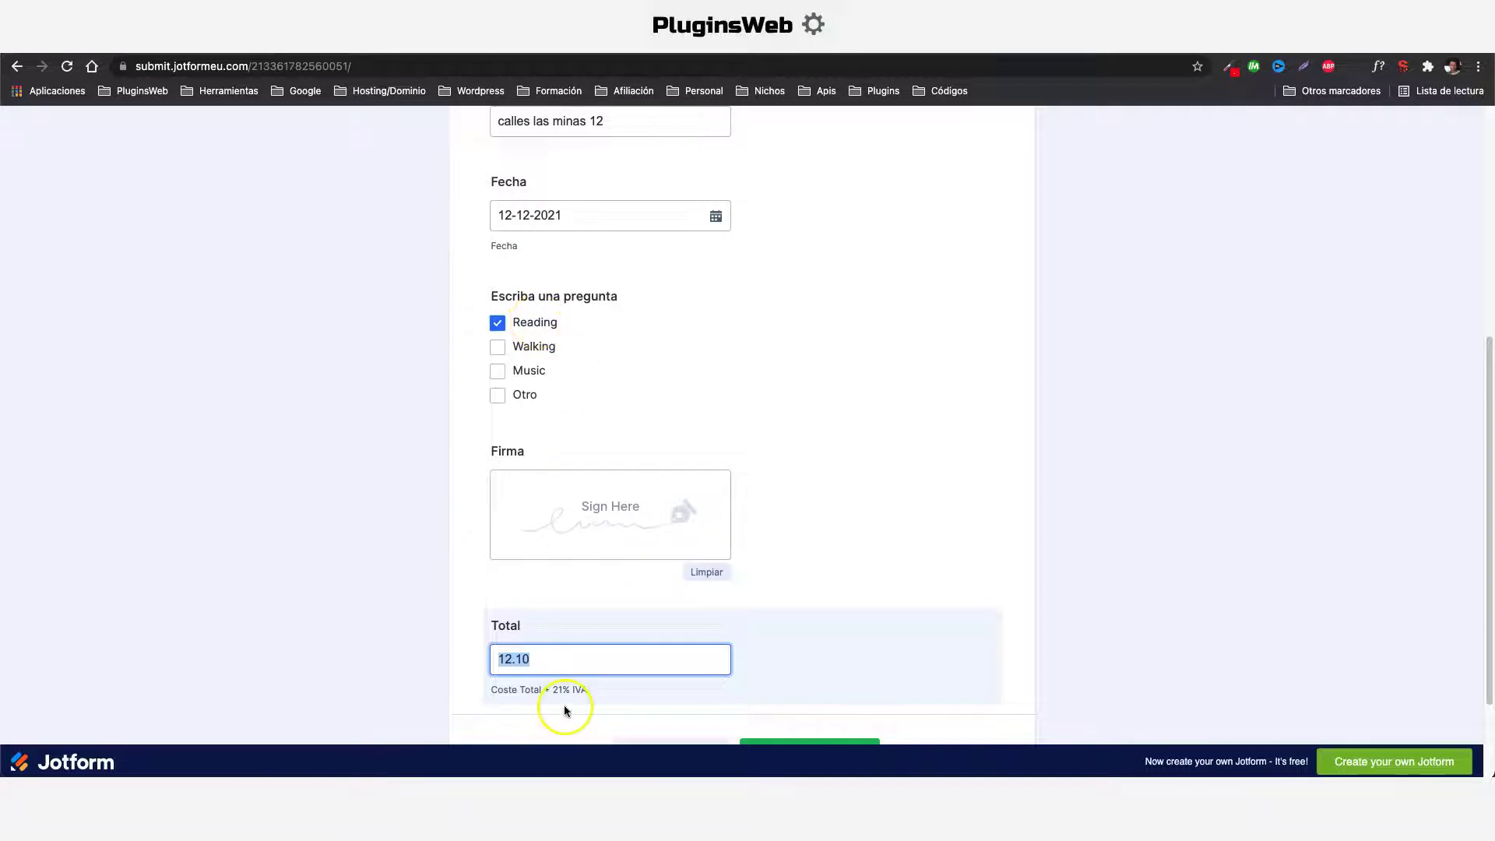
# Step: Test the Total by ticking Walking, Music and Walking again one at a time, leaving only Walking ticked in the activity question
pyautogui.click(497, 324)
pyautogui.click(501, 350)
pyautogui.click(528, 660)
pyautogui.click(498, 347)
pyautogui.click(498, 371)
pyautogui.click(502, 659)
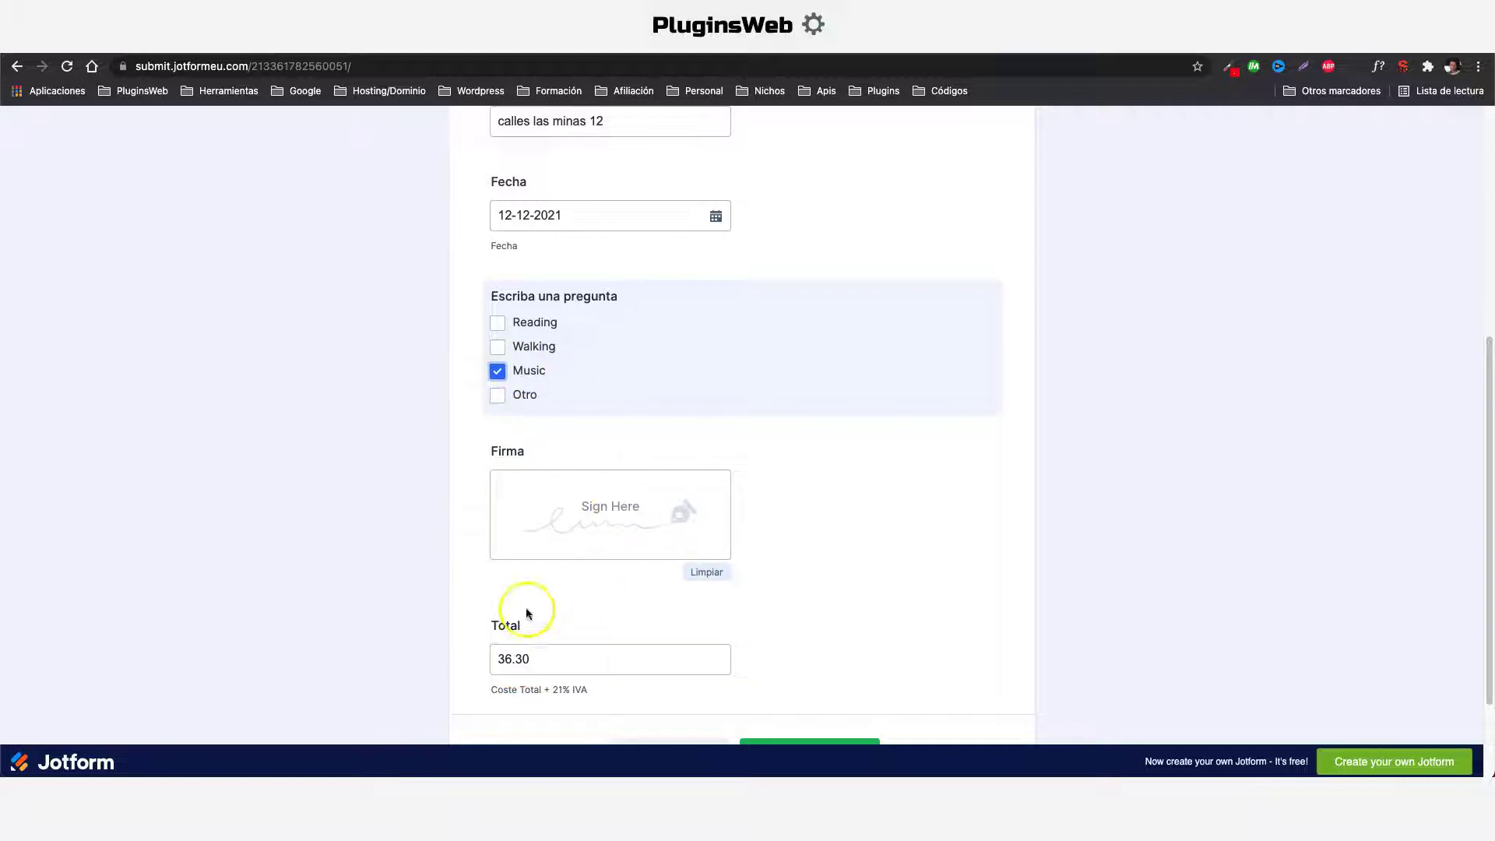
pyautogui.click(497, 370)
pyautogui.click(498, 347)
pyautogui.click(501, 658)
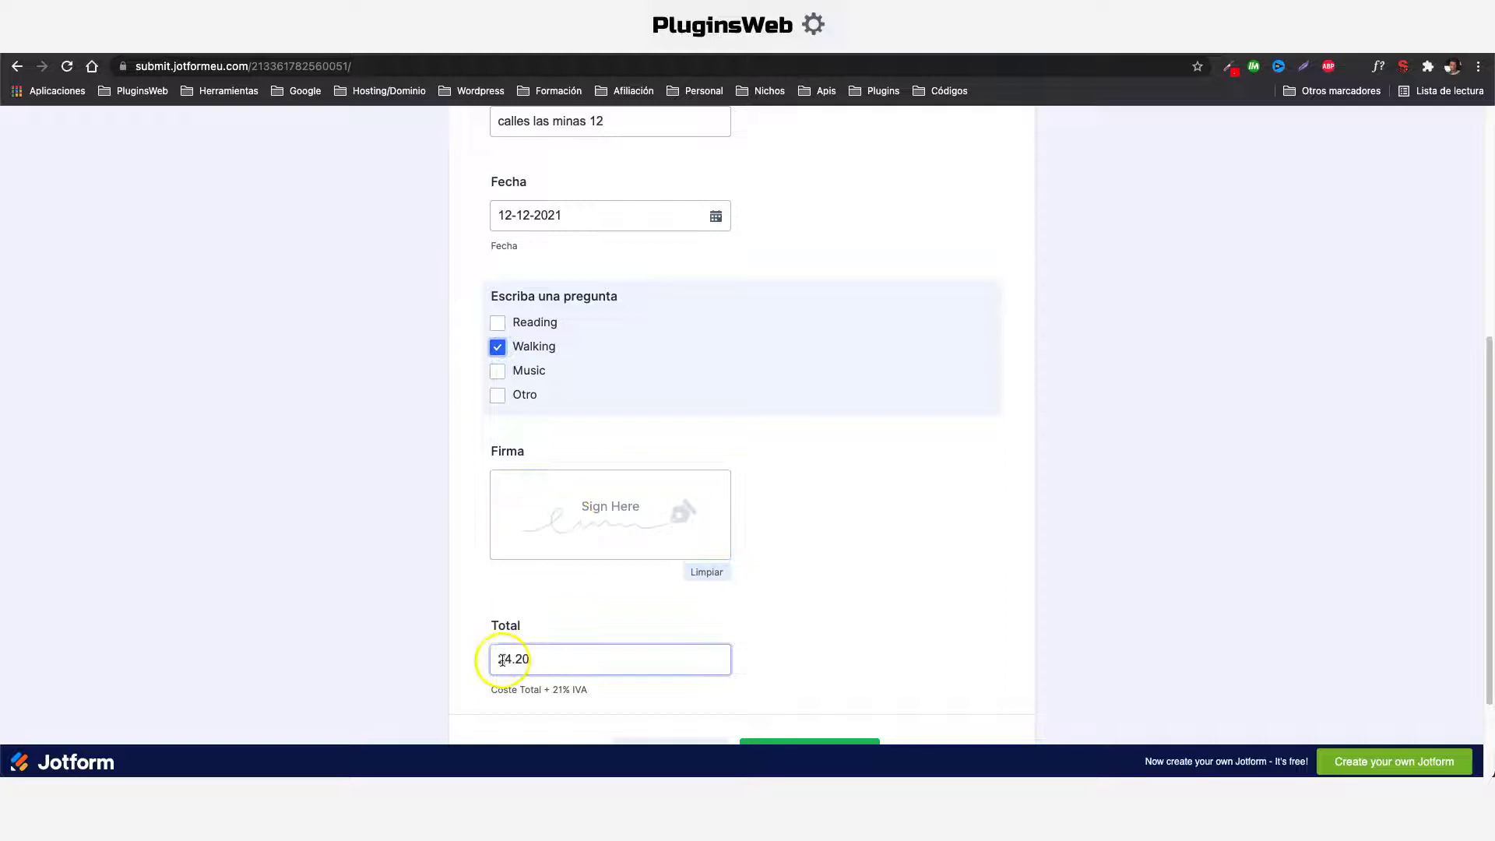
# Step: Draw a signature in the Firma field and preview the filled form as a PDF
pyautogui.moveTo(586, 538)
pyautogui.mouseDown()
pyautogui.moveTo(594, 520)
pyautogui.moveTo(554, 553)
pyautogui.moveTo(634, 506)
pyautogui.mouseUp()
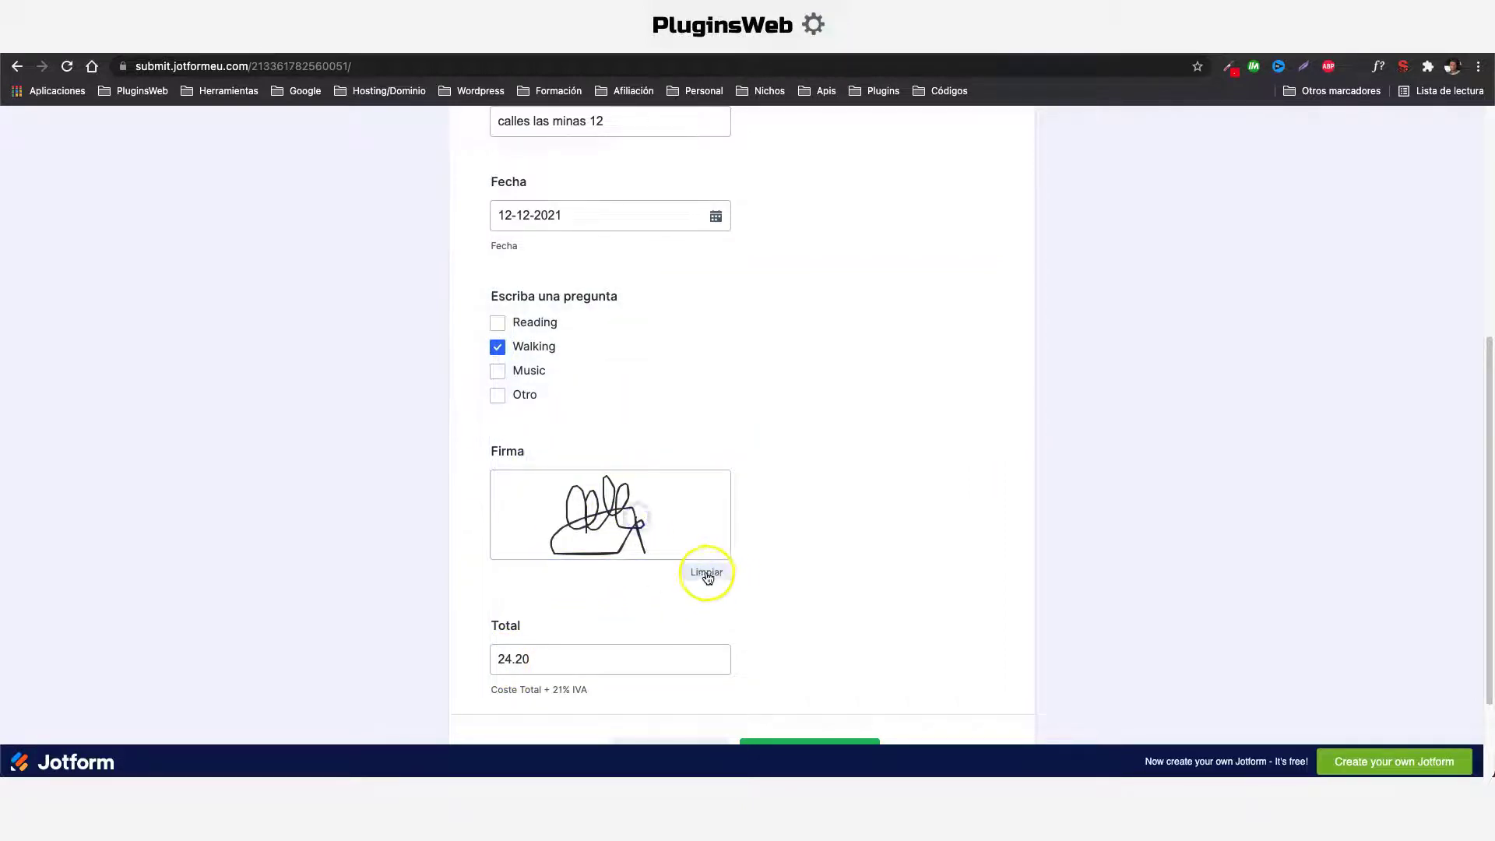
pyautogui.scroll(-3, 908, 451)
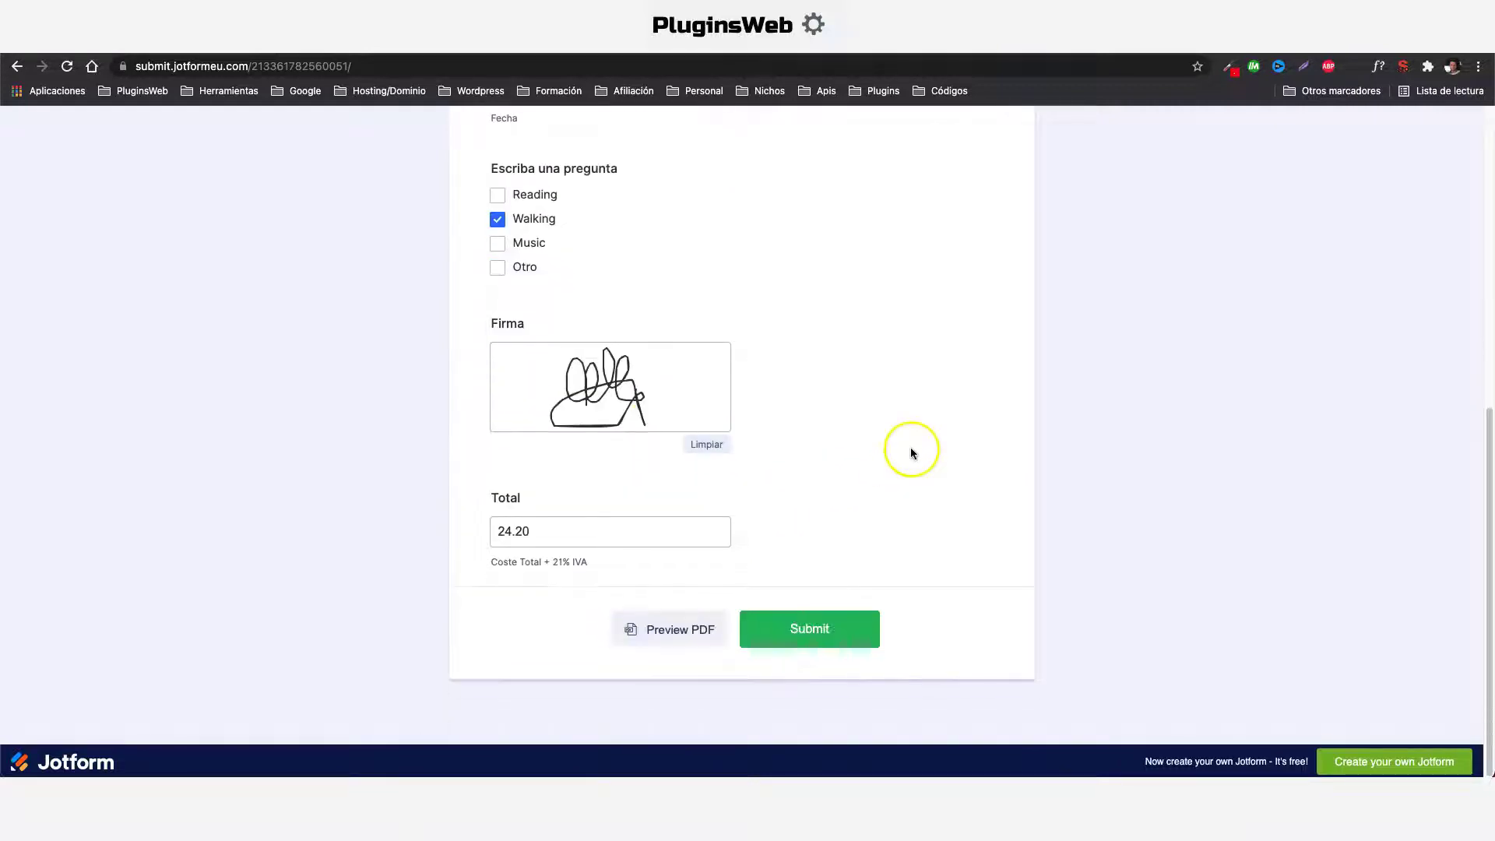
pyautogui.click(664, 637)
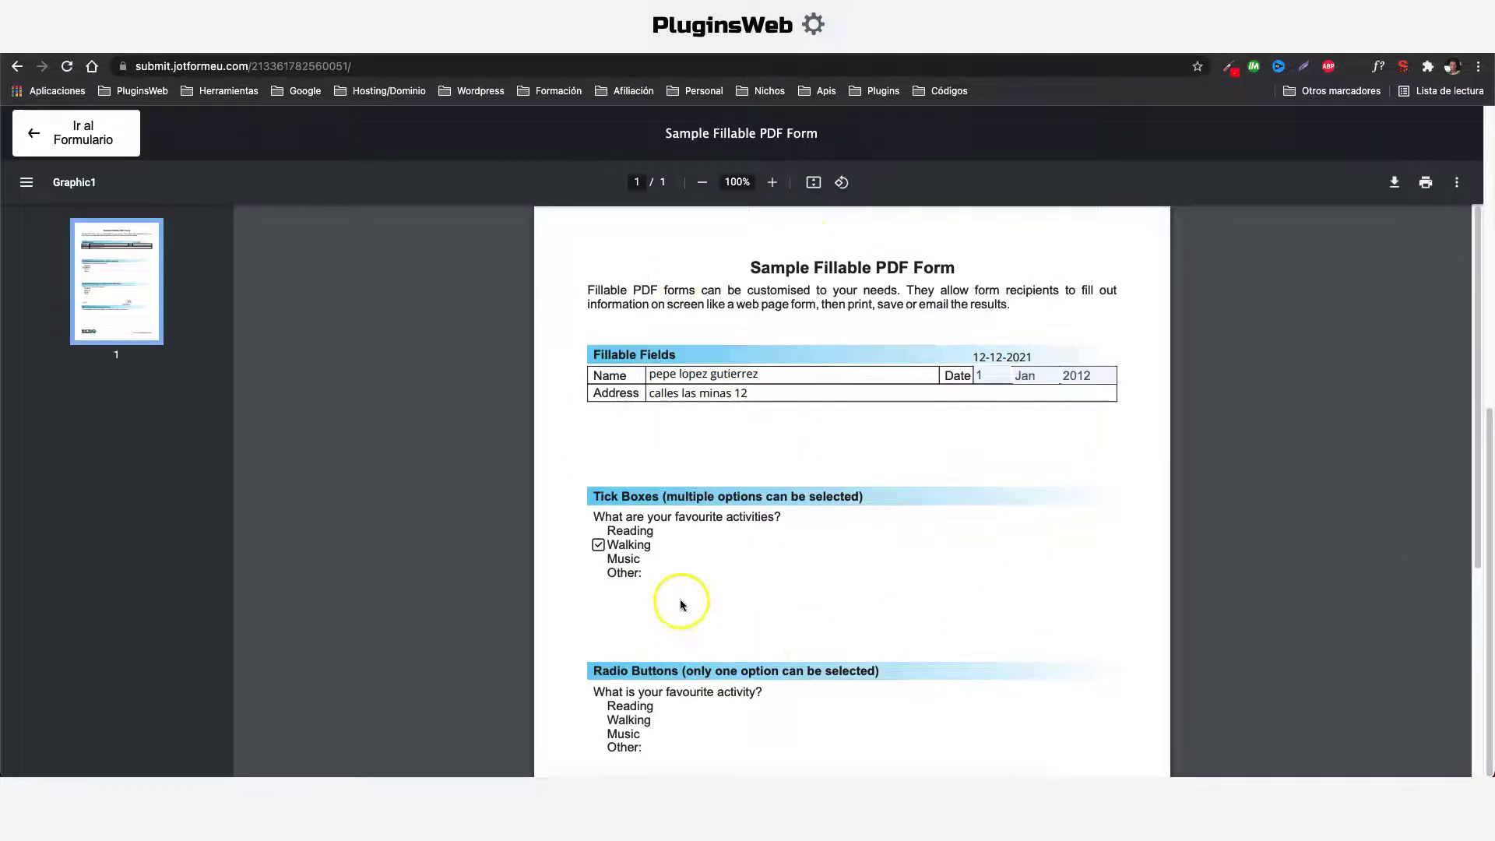
# Step: Check the name, address, date, ticked activity, total and signature placed in the PDF preview
pyautogui.moveTo(651, 379); pyautogui.dragTo(790, 377)
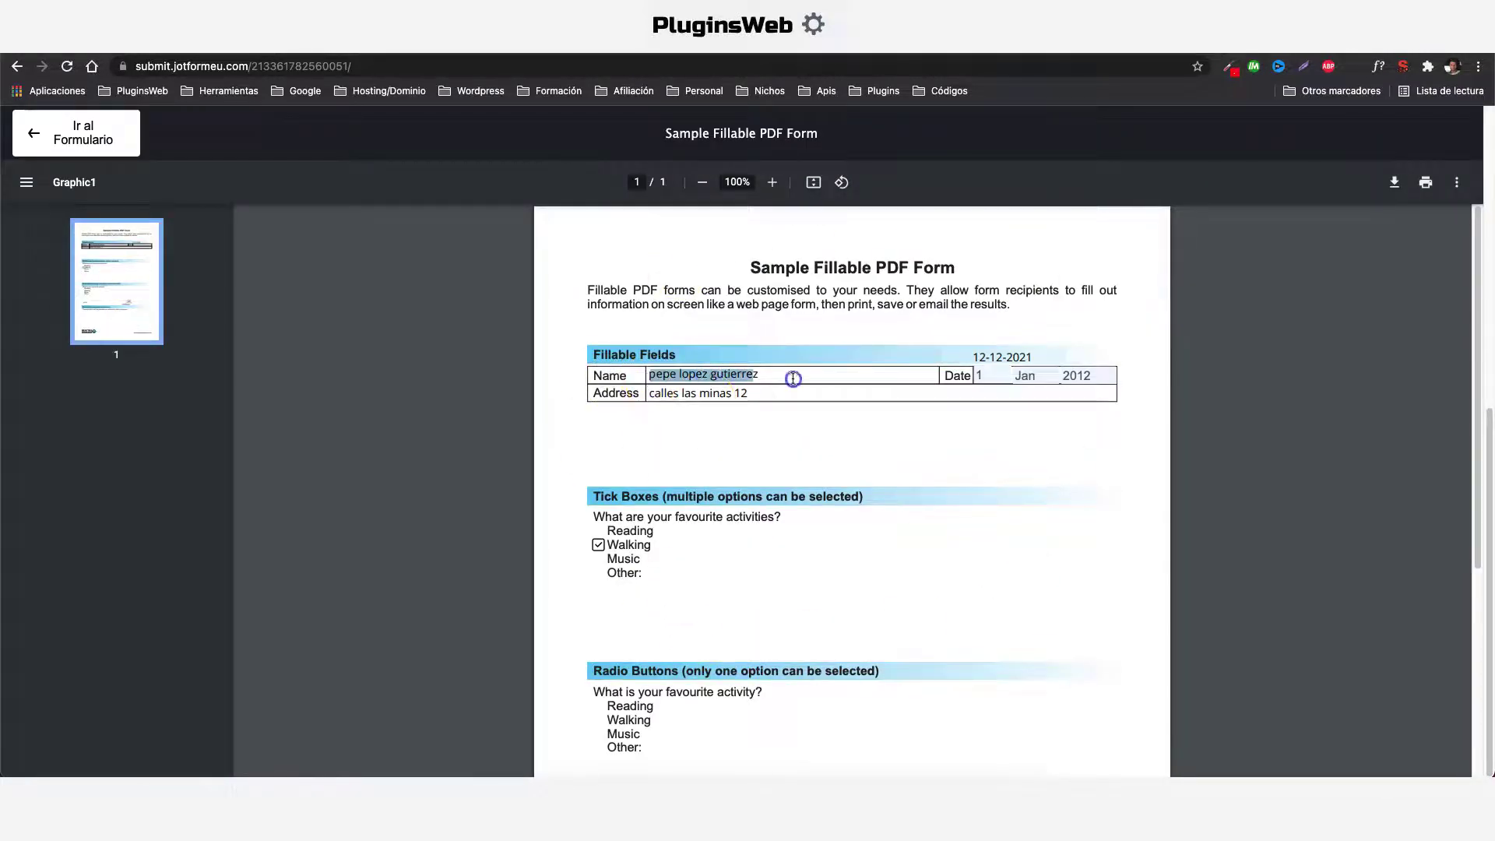
pyautogui.moveTo(649, 393); pyautogui.dragTo(769, 400)
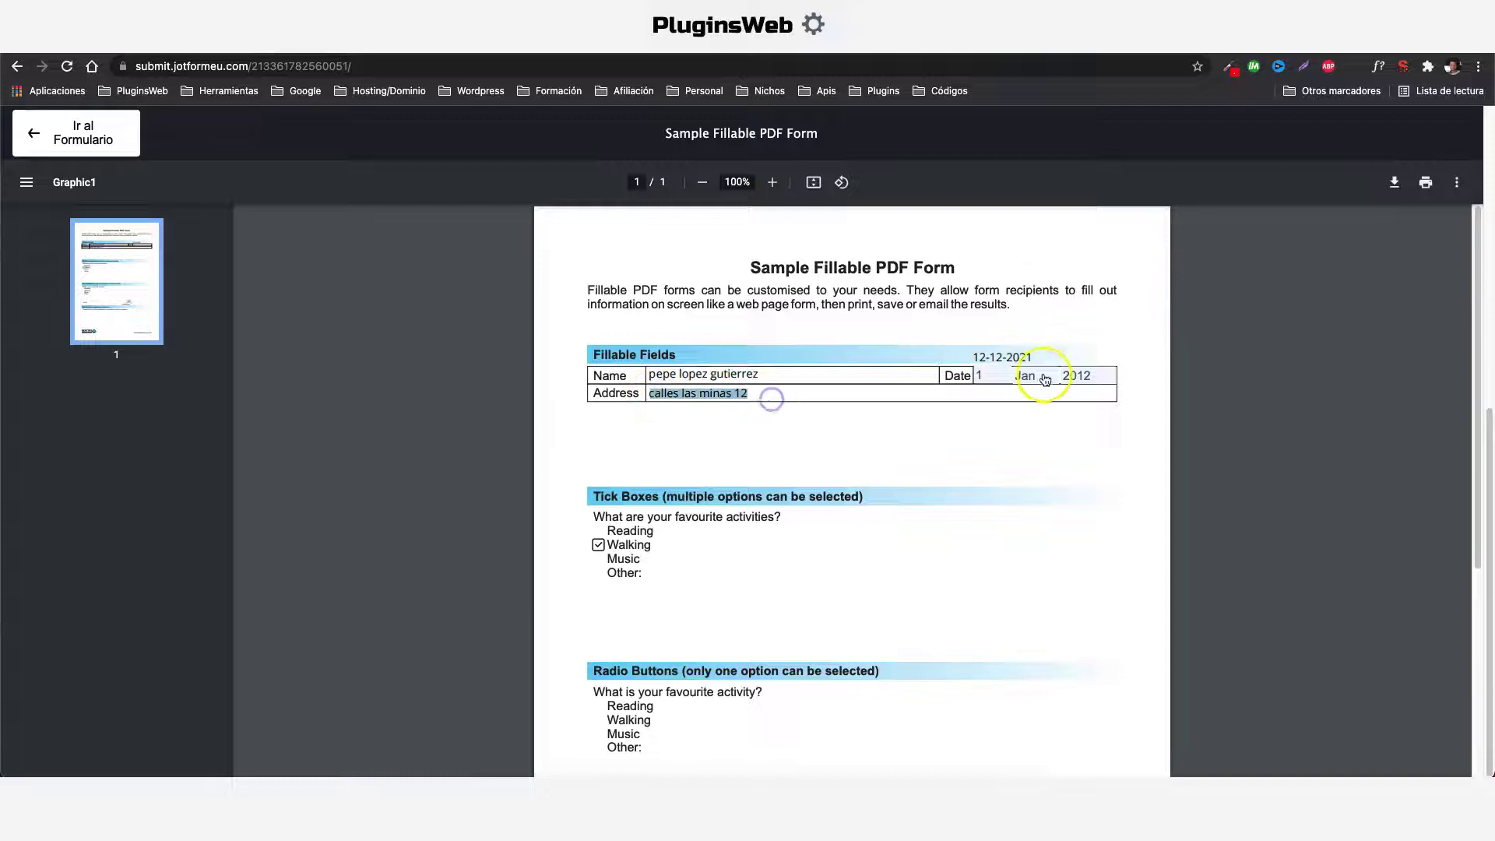
pyautogui.moveTo(970, 358); pyautogui.dragTo(1034, 357)
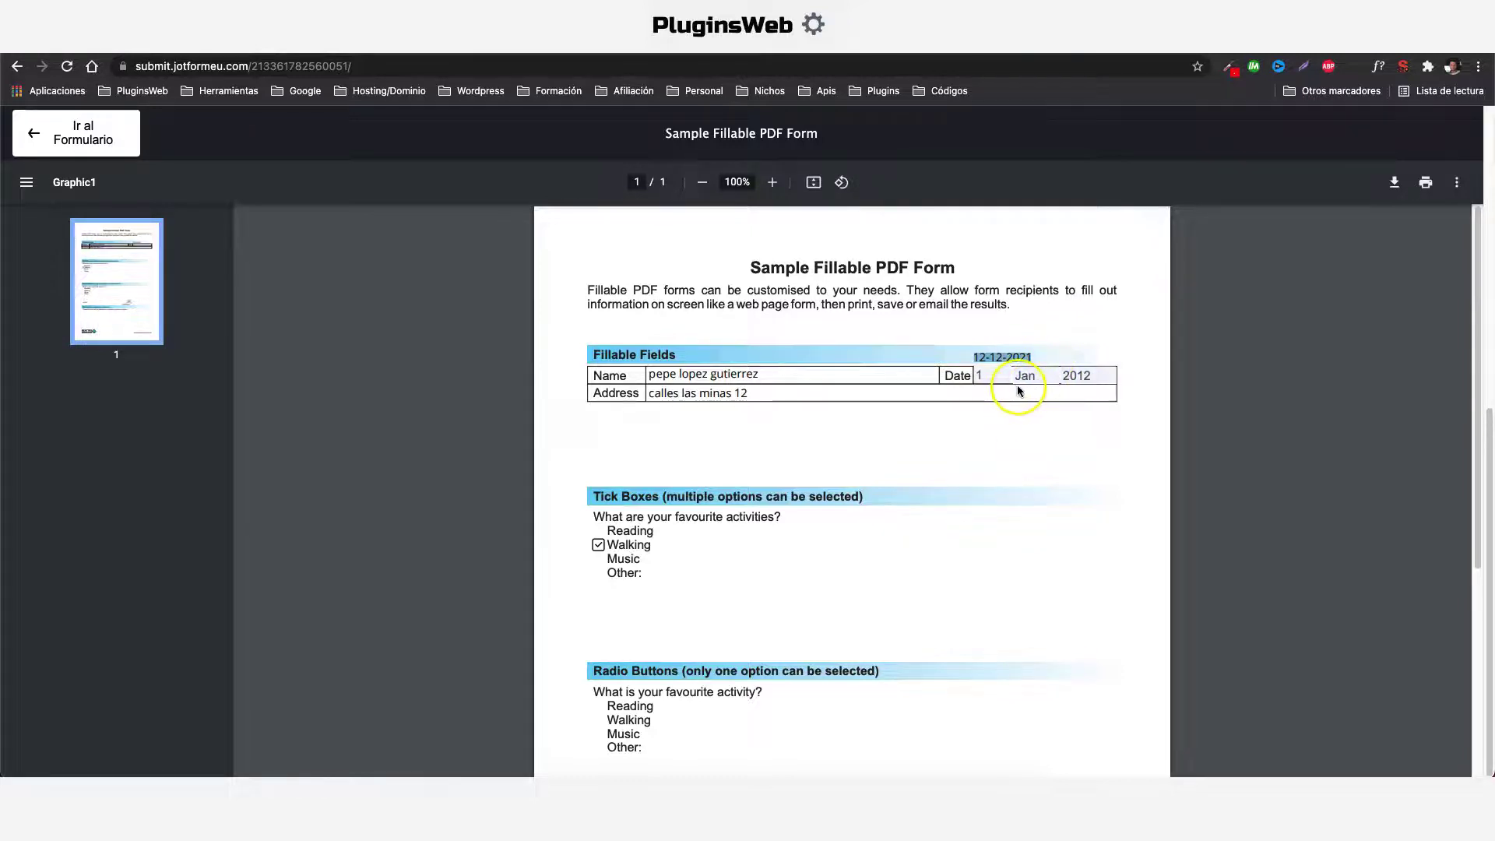
pyautogui.scroll(-2, 851, 354)
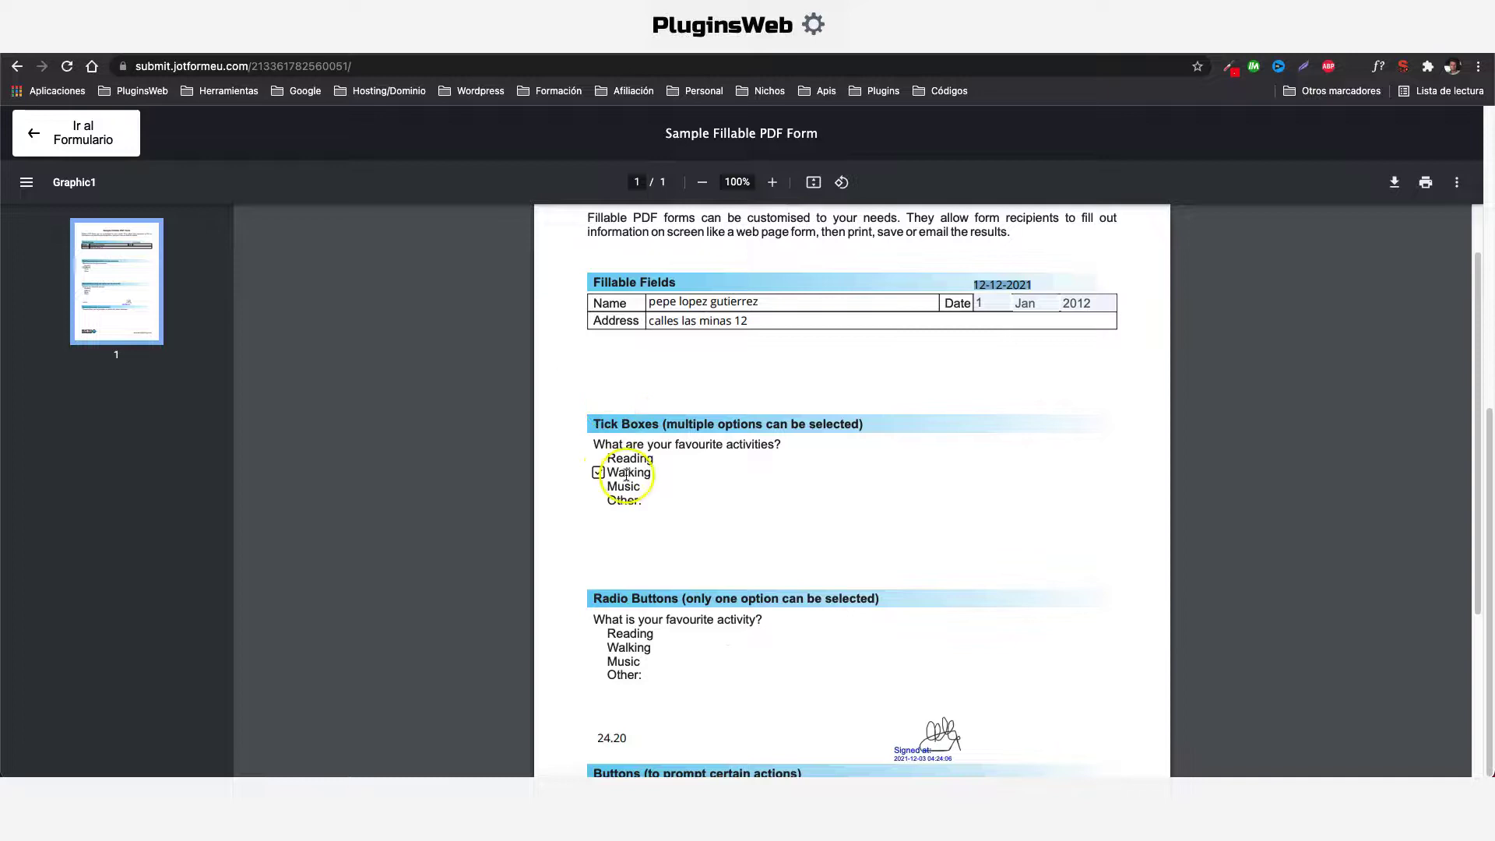
pyautogui.scroll(-5, 736, 447)
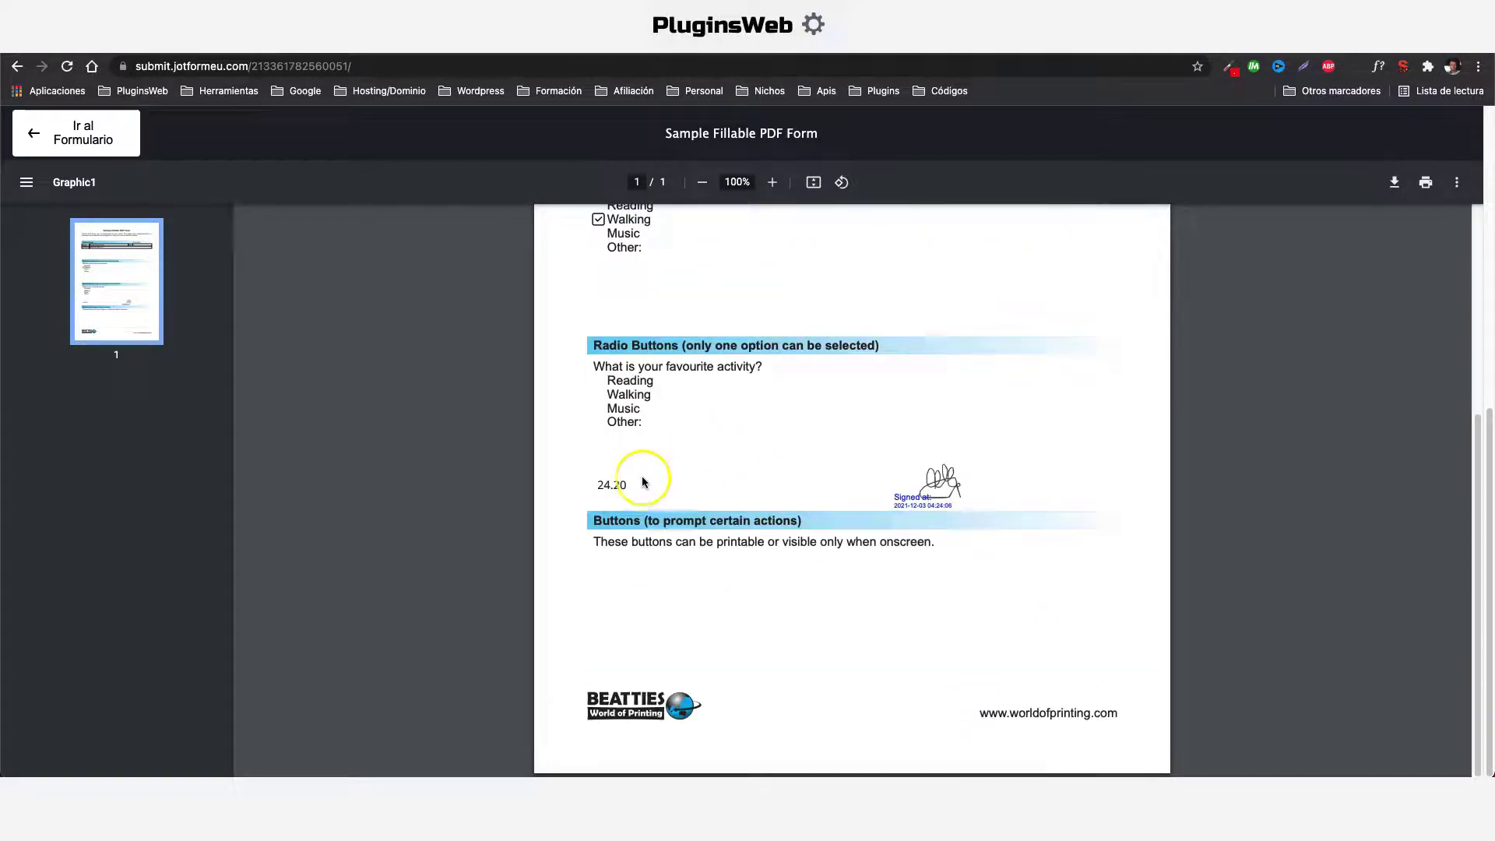
pyautogui.click(588, 482)
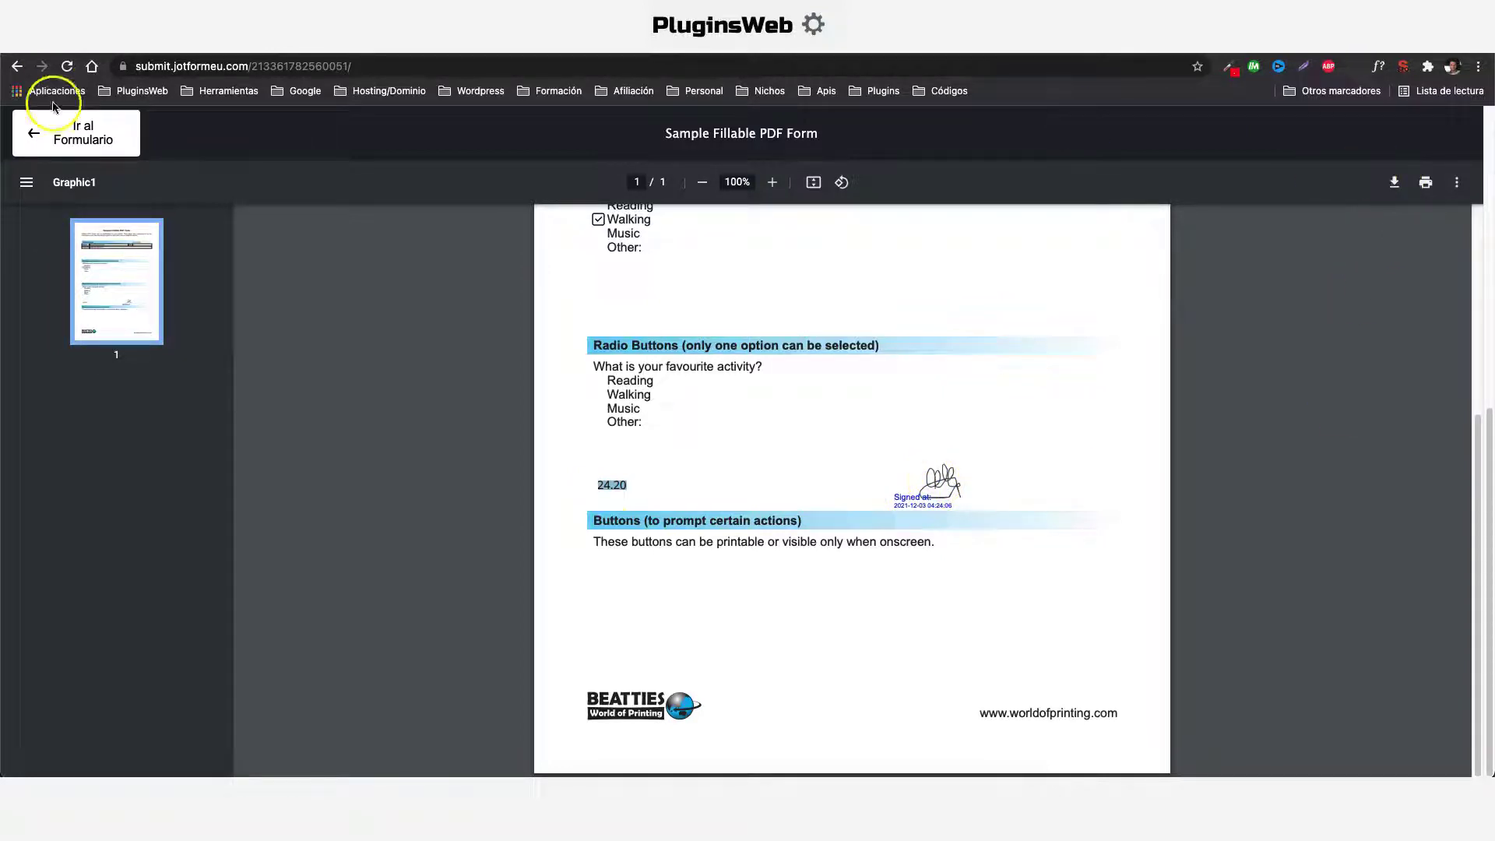
# Step: Return from the PDF preview to the form and submit it
pyautogui.click(74, 134)
pyautogui.click(810, 628)
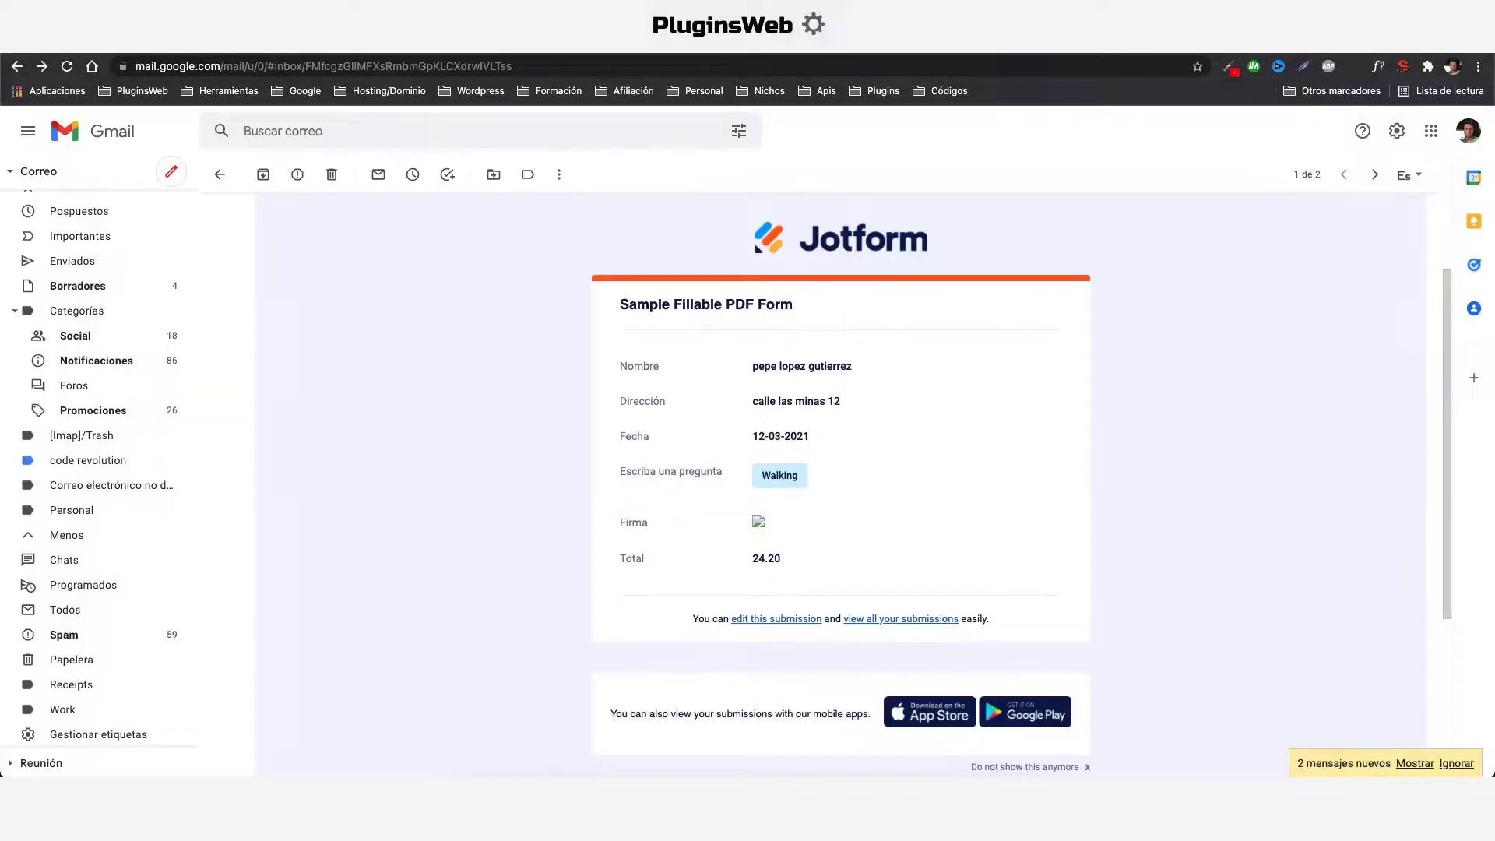
# Step: Review the submitted answers in the Jotform notification e-mail in Gmail and open its attached PDF
pyautogui.scroll(-1, 685, 373)
pyautogui.doubleClick(790, 343)
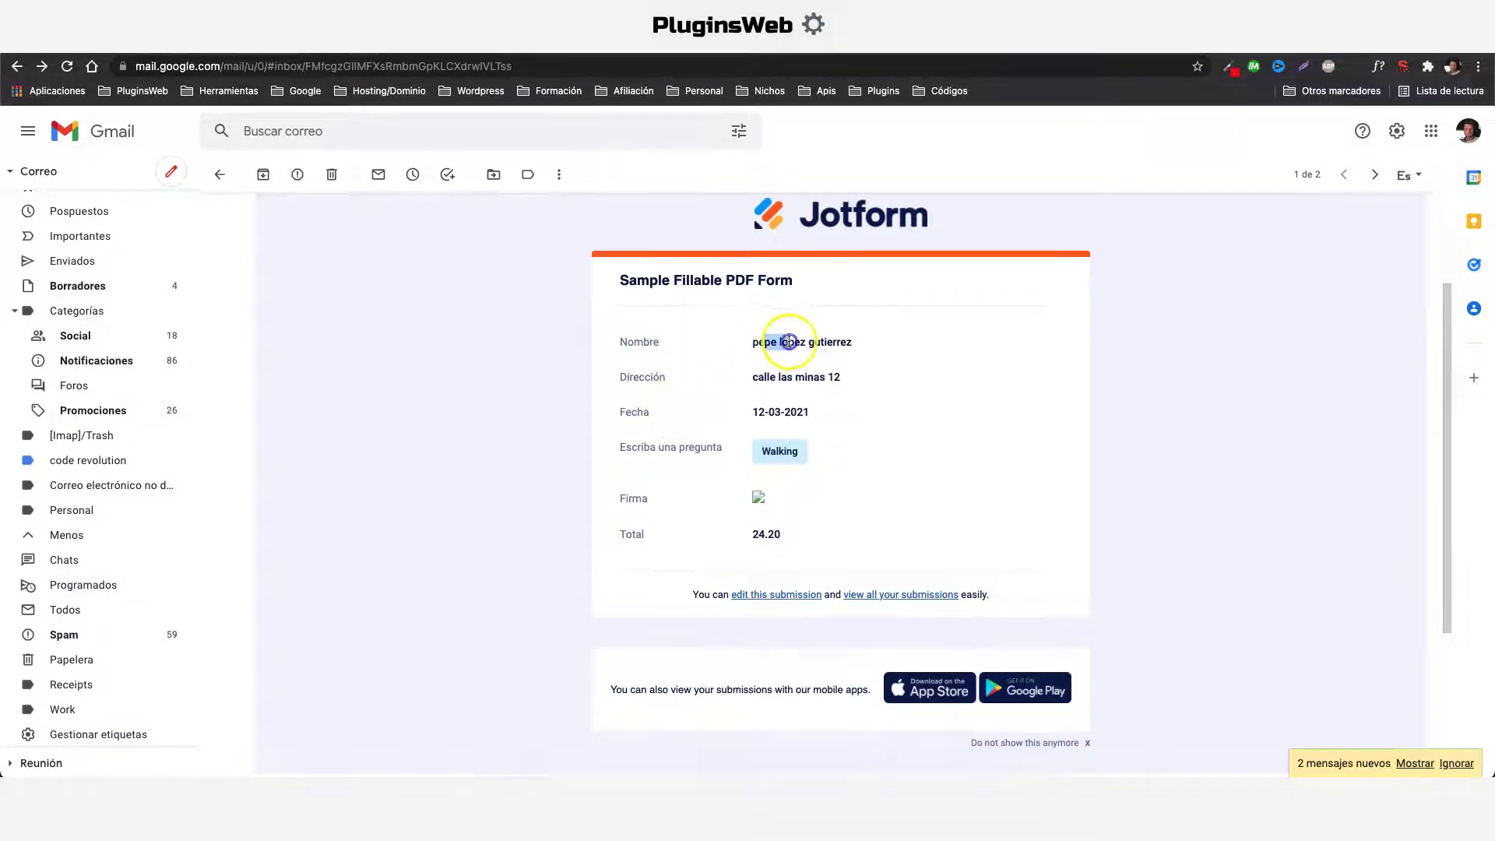
pyautogui.click(797, 364)
pyautogui.scroll(-3, 849, 443)
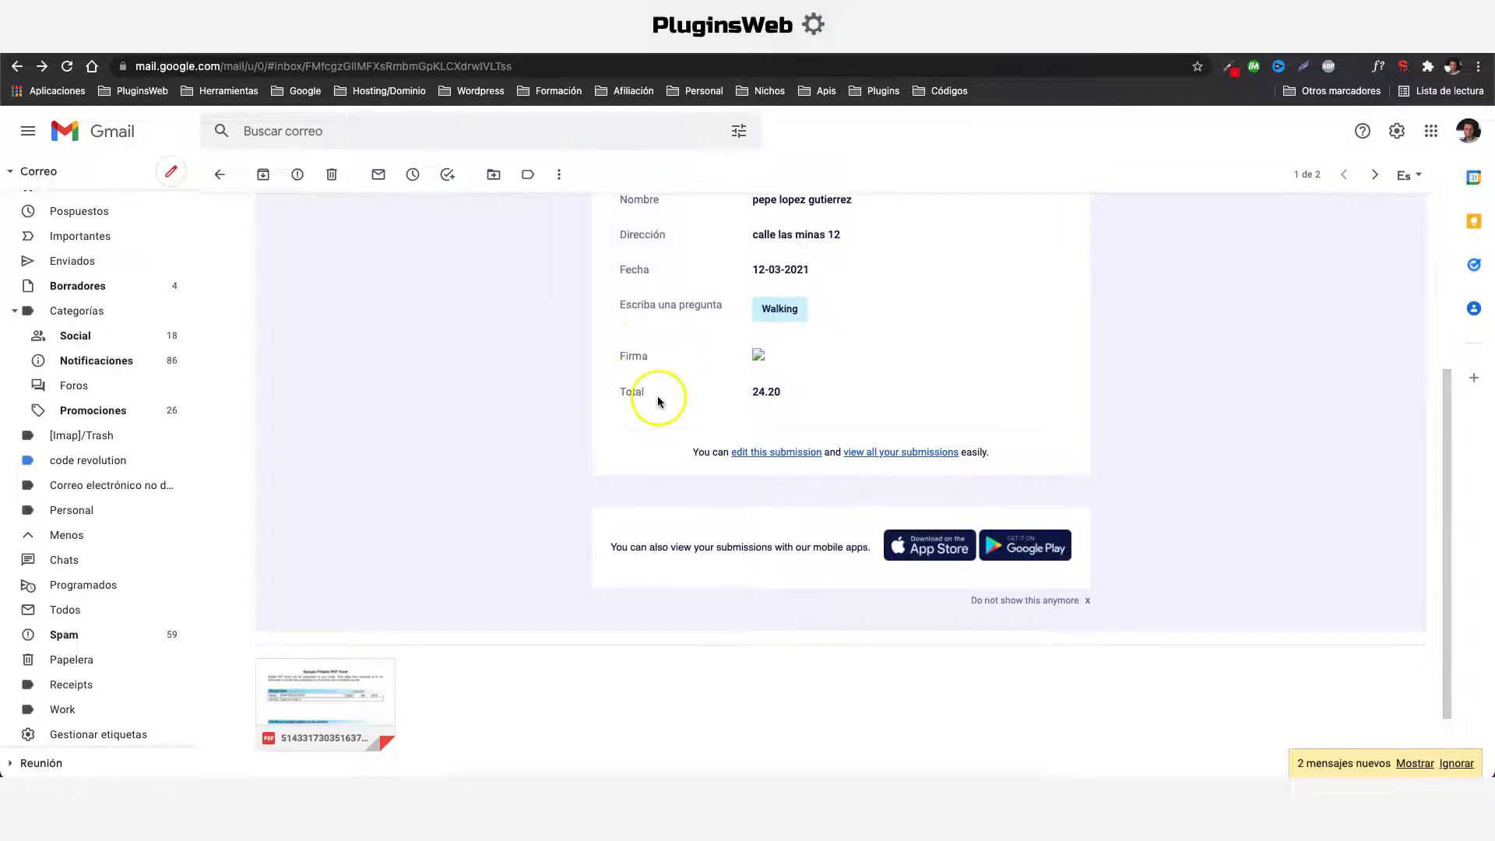
pyautogui.scroll(-1, 810, 373)
pyautogui.scroll(-1, 835, 358)
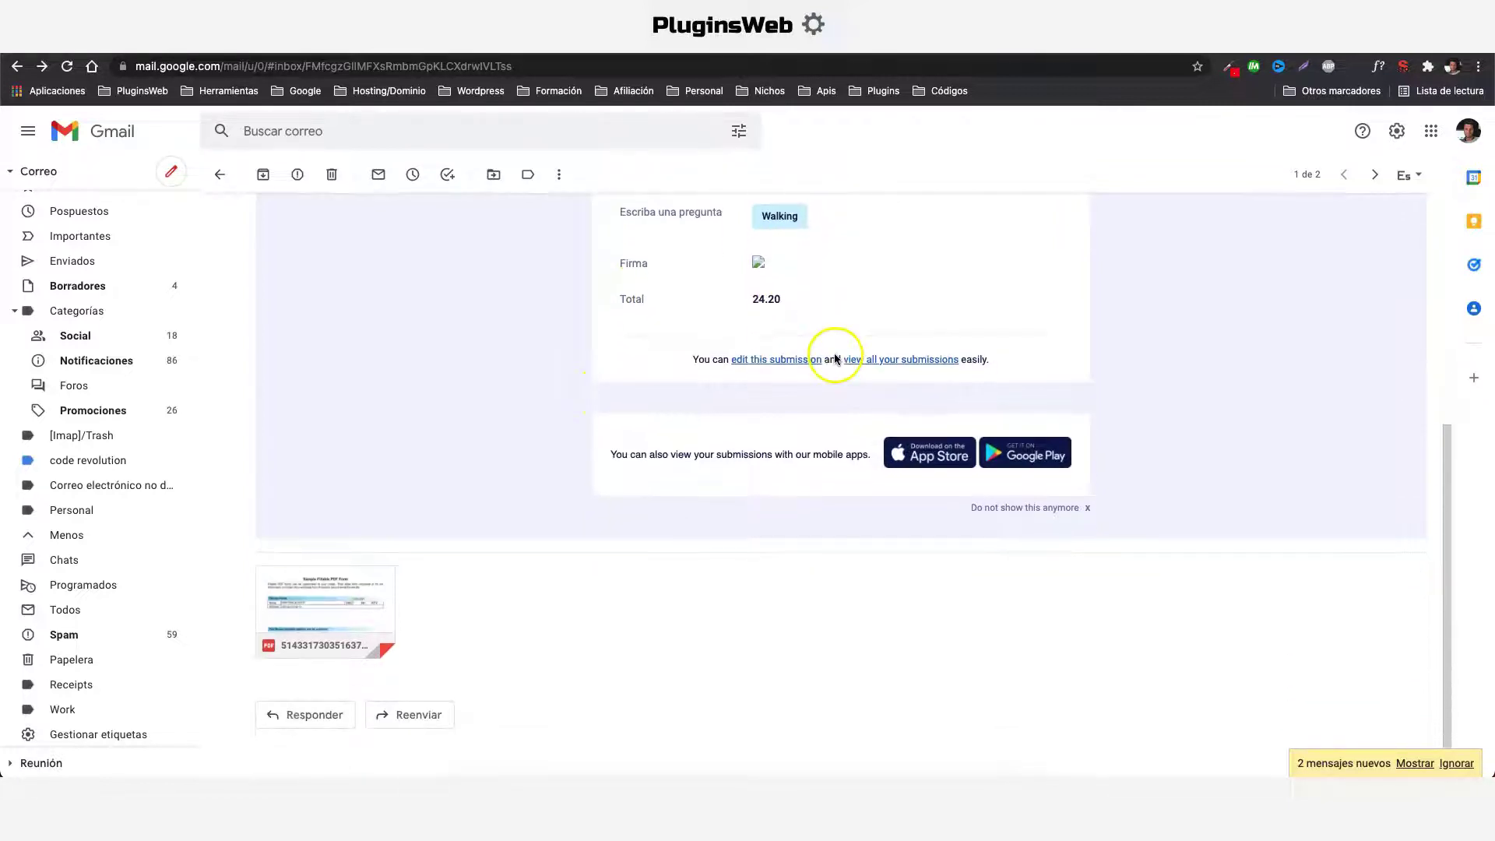
pyautogui.click(338, 591)
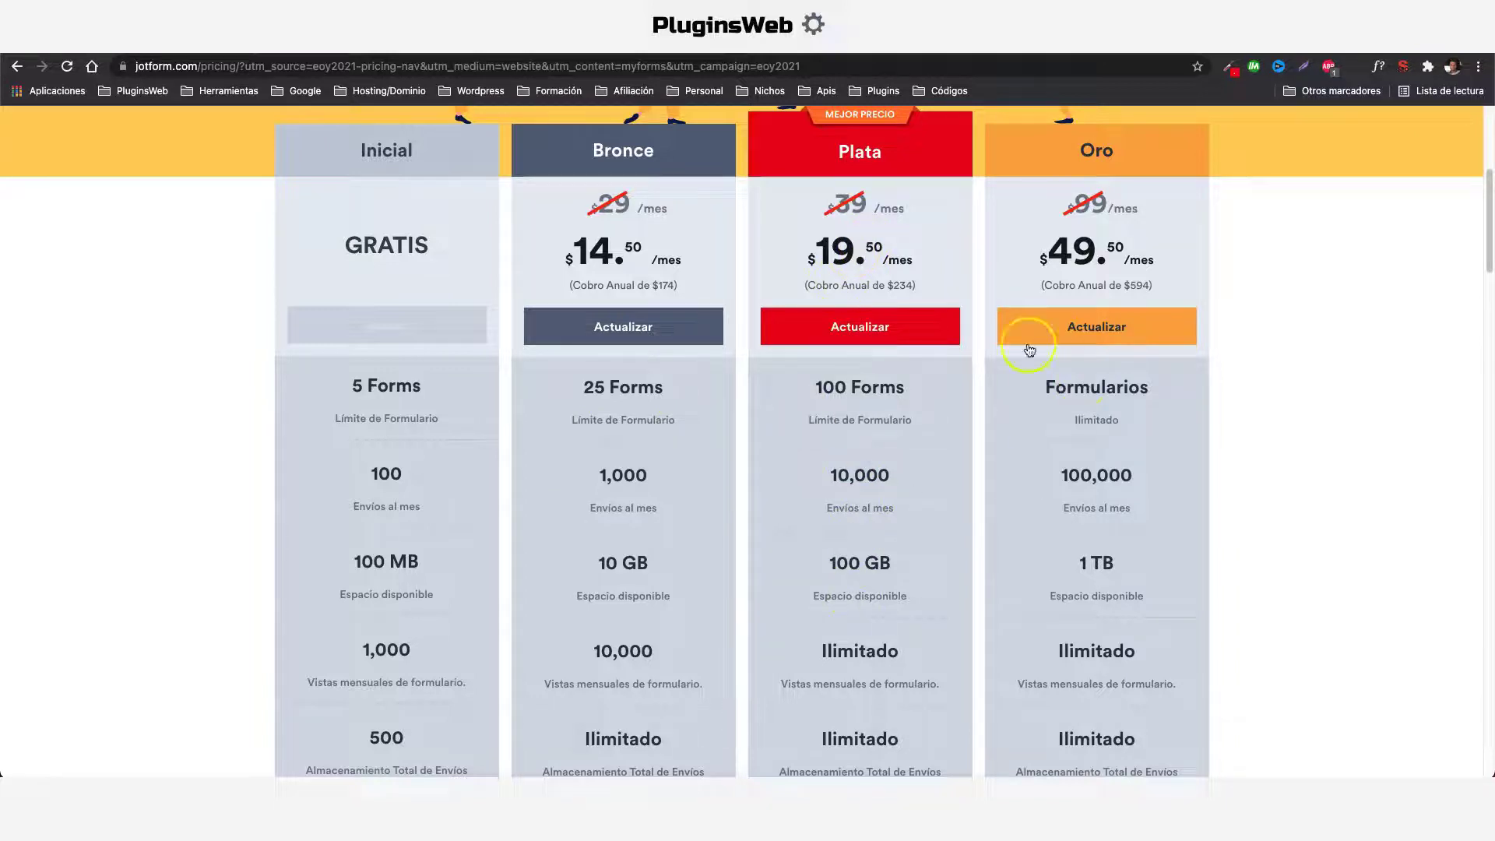
# Step: Leave the Jotform pricing page and open the list of own forms
pyautogui.scroll(2, 609, 564)
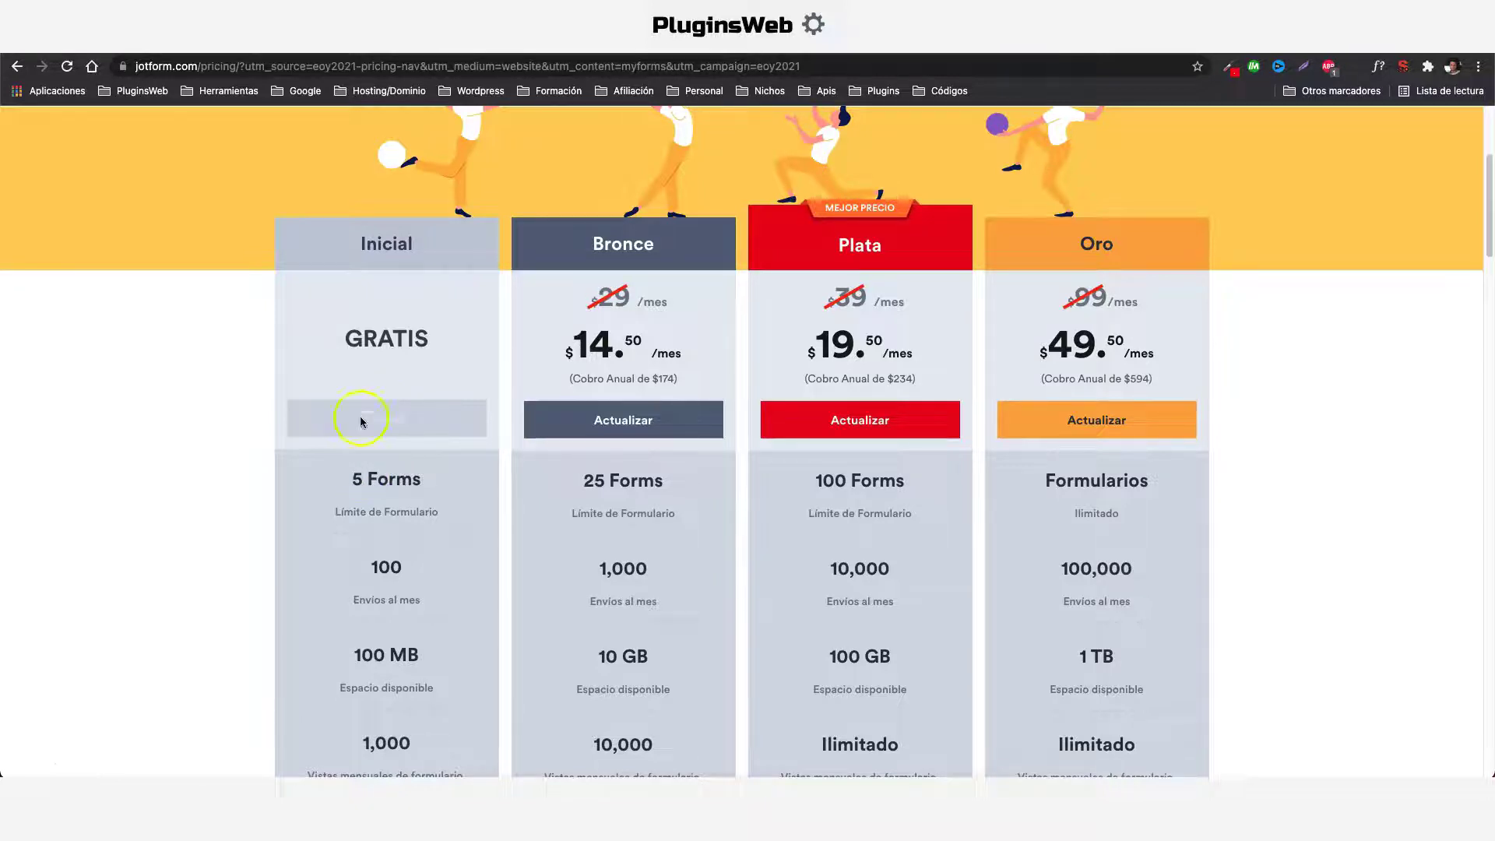
pyautogui.scroll(5, 831, 380)
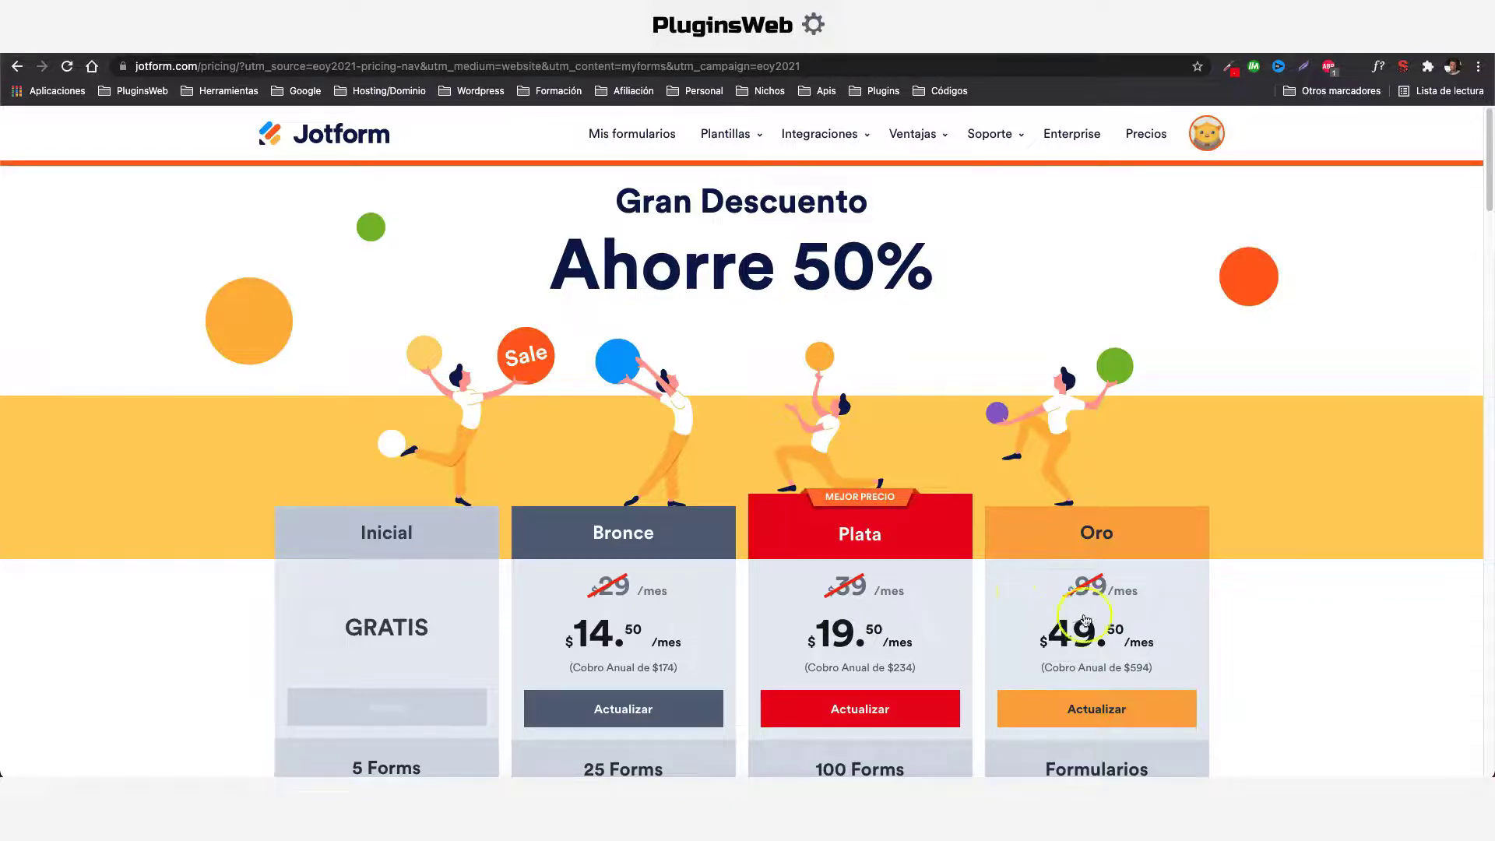
pyautogui.click(629, 137)
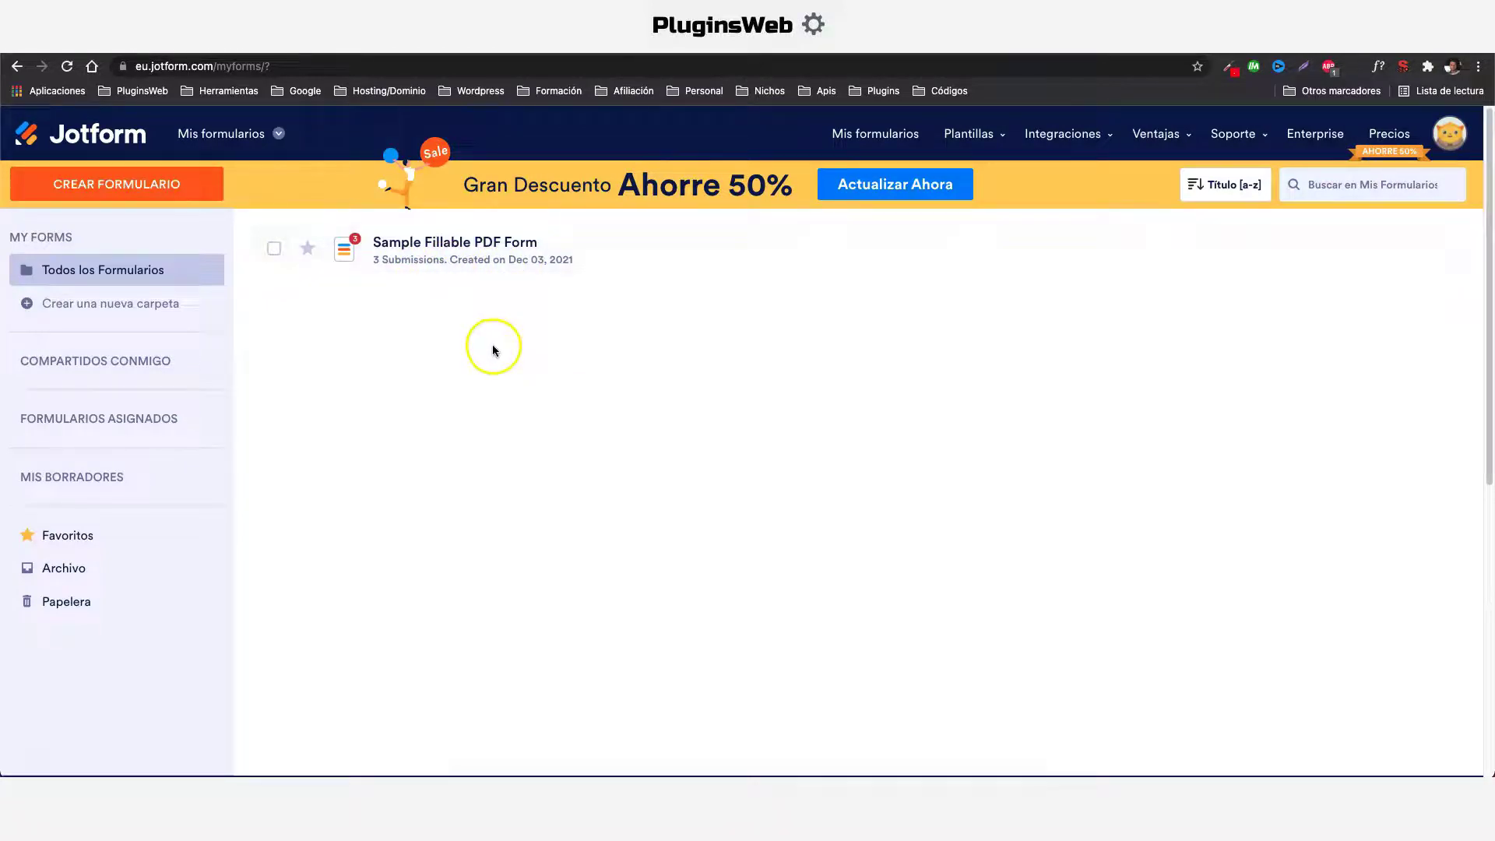
# Step: Create a new form by importing the PDF form sample_pdf.pdf from the Descargas folder
pyautogui.click(93, 185)
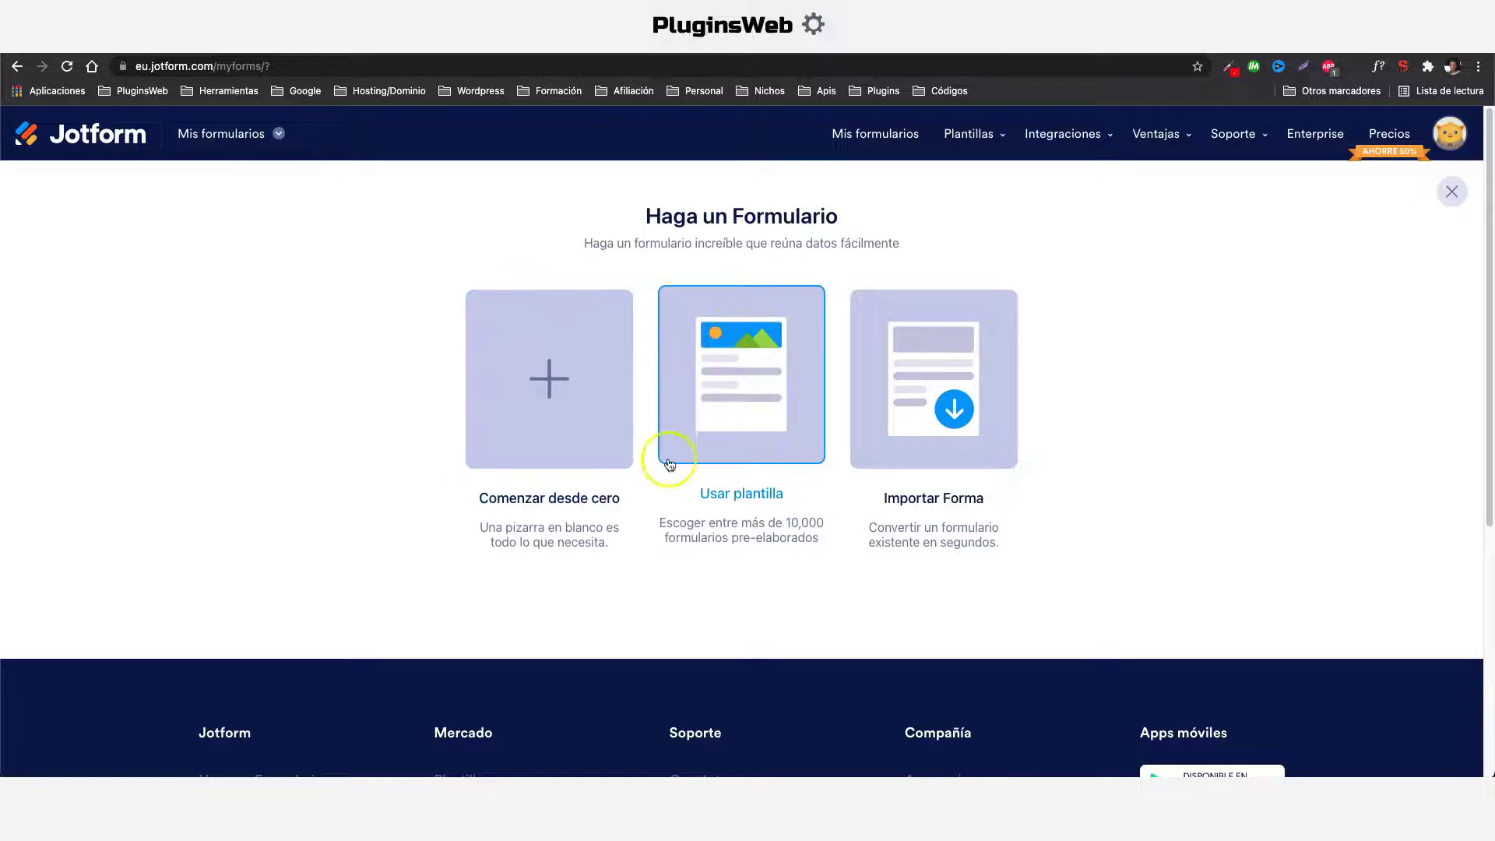
pyautogui.click(918, 367)
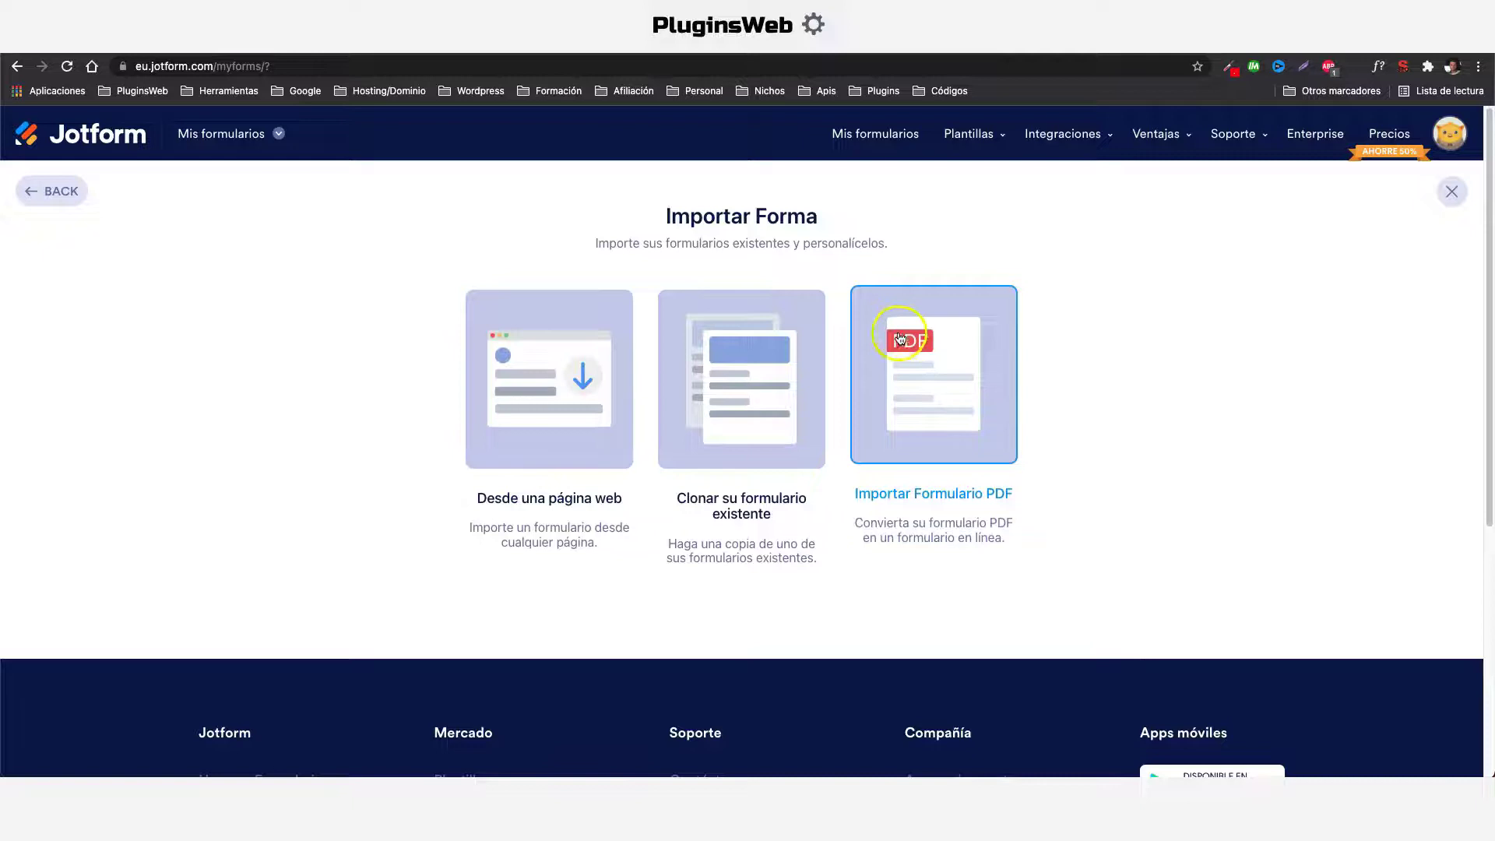
pyautogui.click(900, 338)
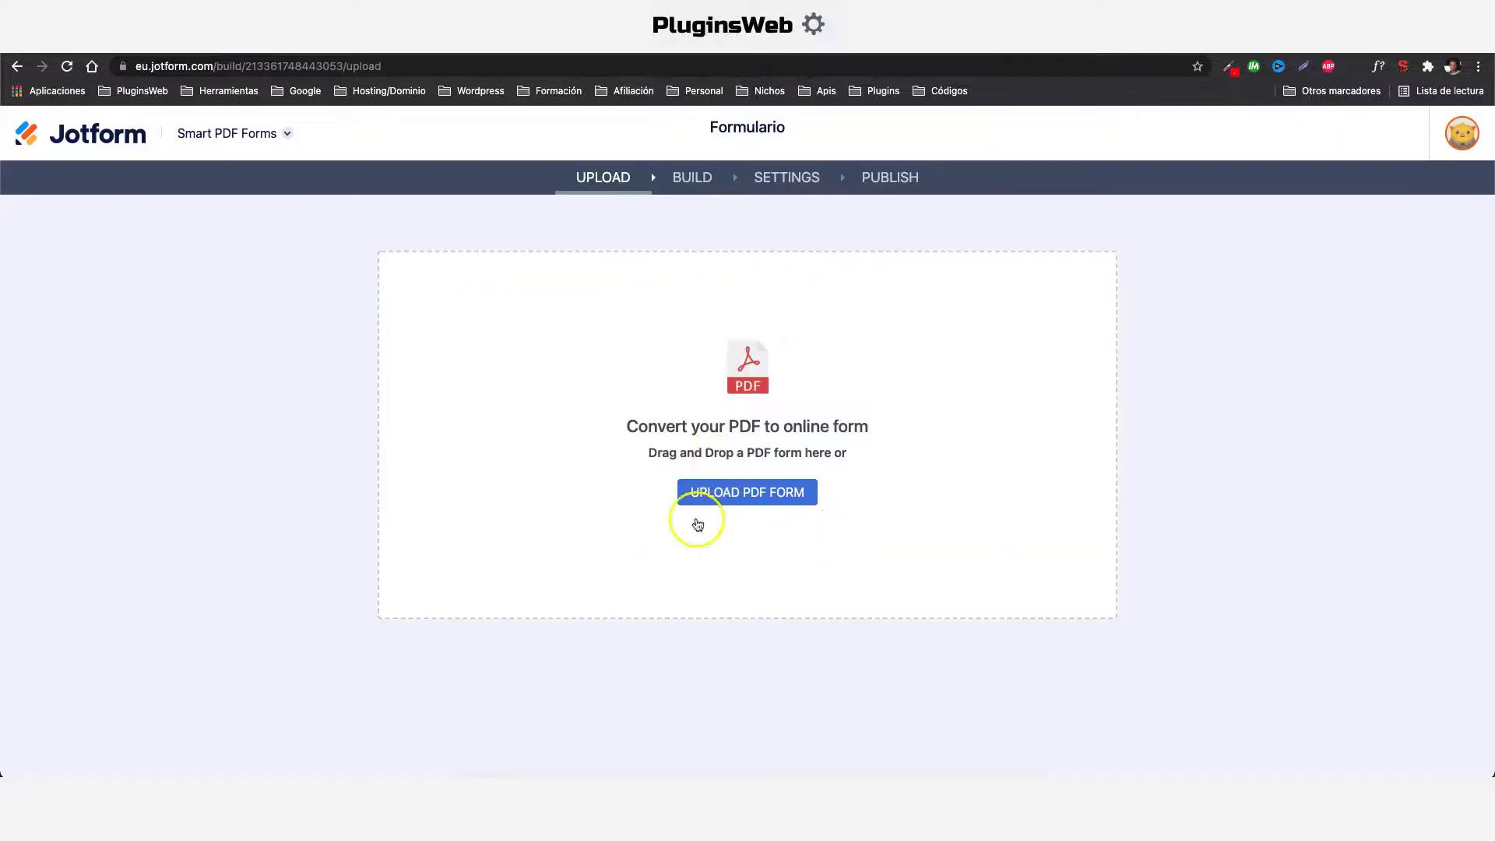
pyautogui.click(463, 810)
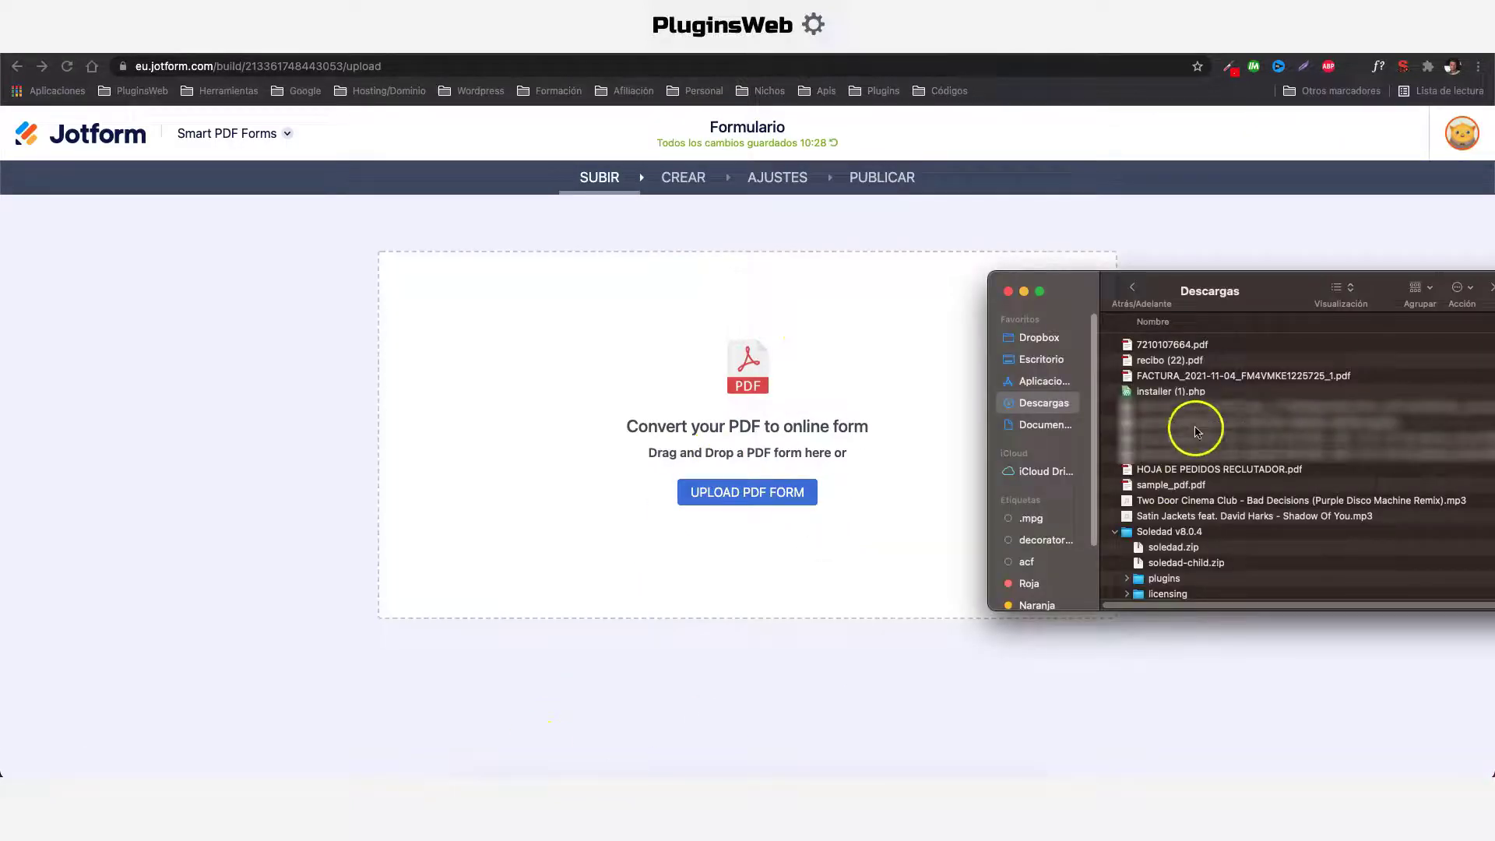
pyautogui.moveTo(1172, 484); pyautogui.dragTo(749, 499)
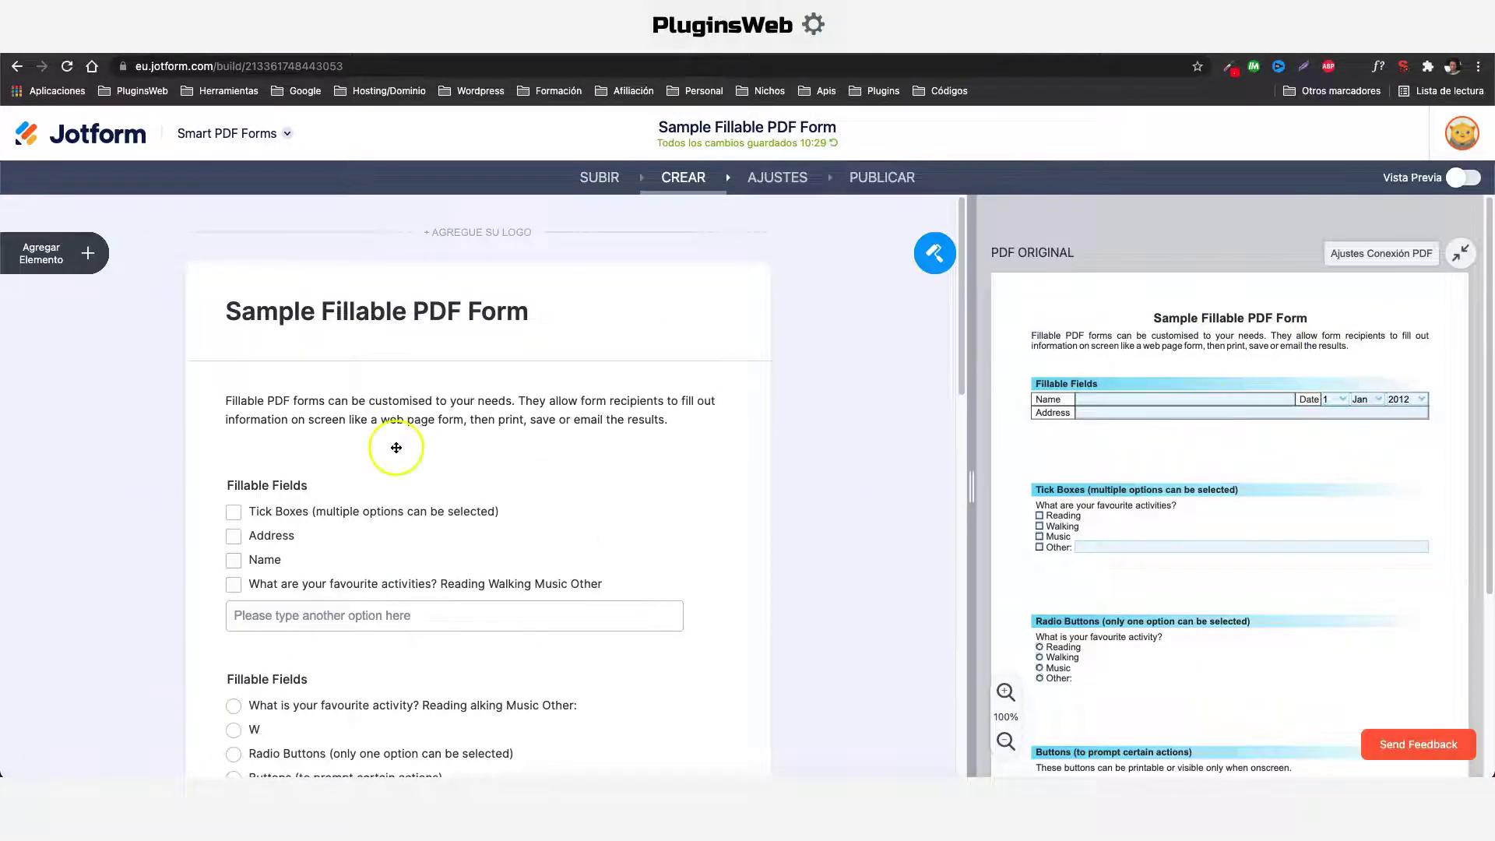
# Step: Examine the automatically generated form fields and how the Tick Boxes option is connected to the original PDF
pyautogui.scroll(-2, 506, 404)
pyautogui.scroll(-1, 478, 378)
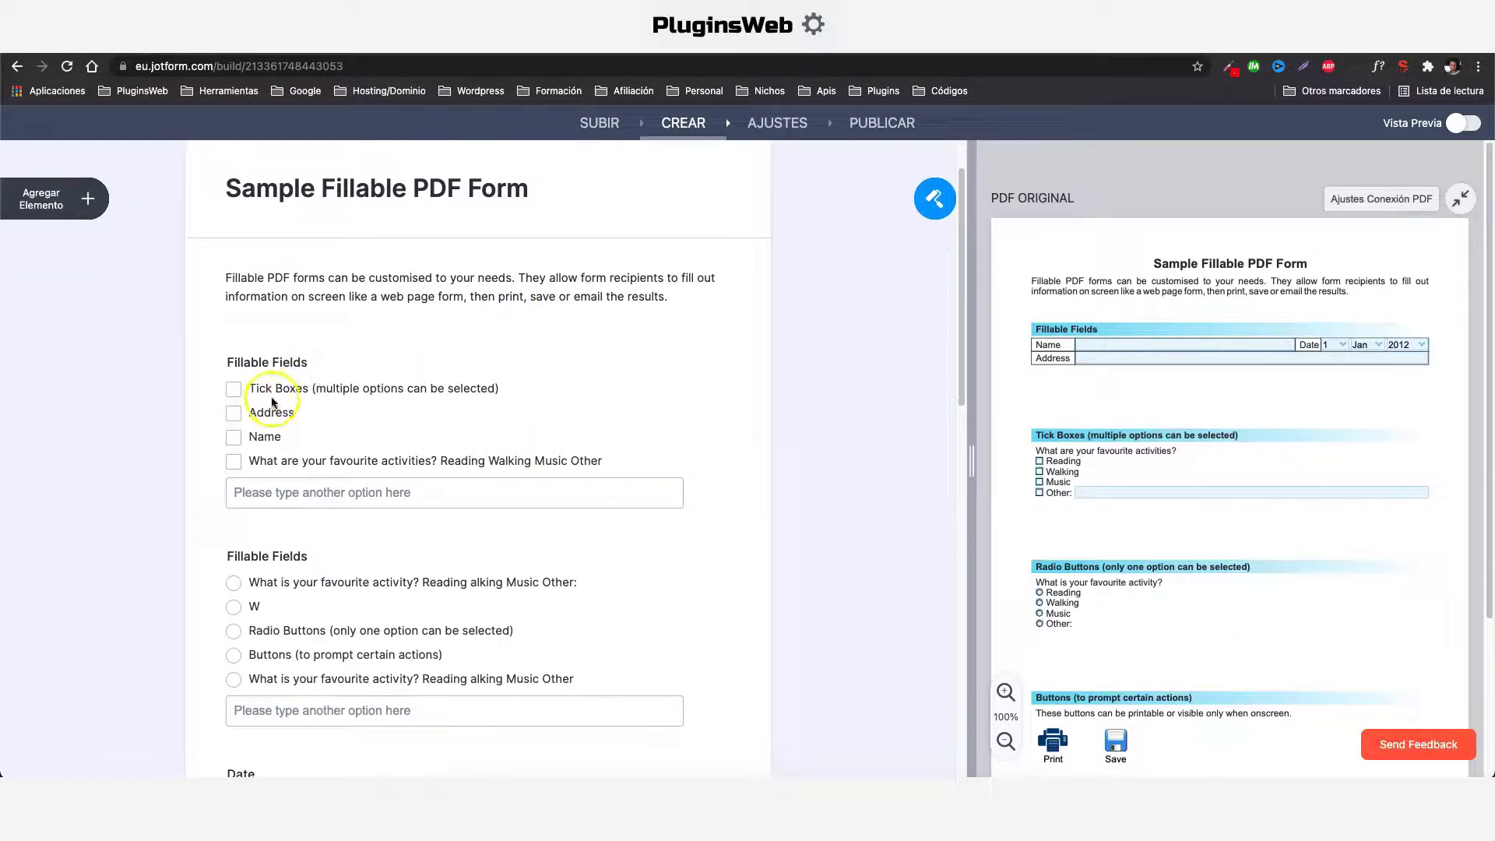
pyautogui.click(334, 394)
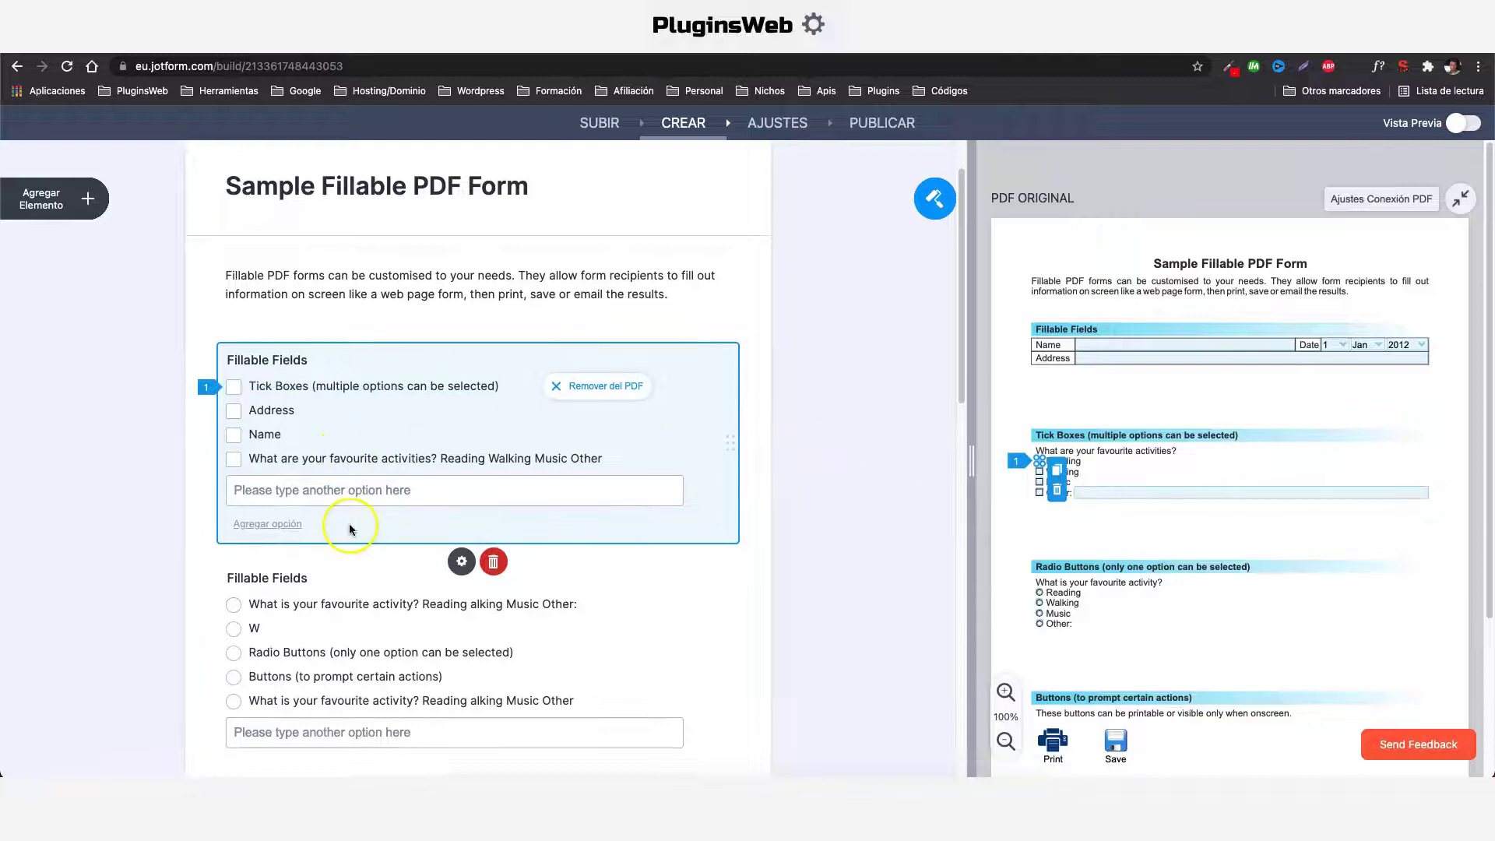
pyautogui.scroll(-1, 350, 524)
pyautogui.scroll(-1, 379, 566)
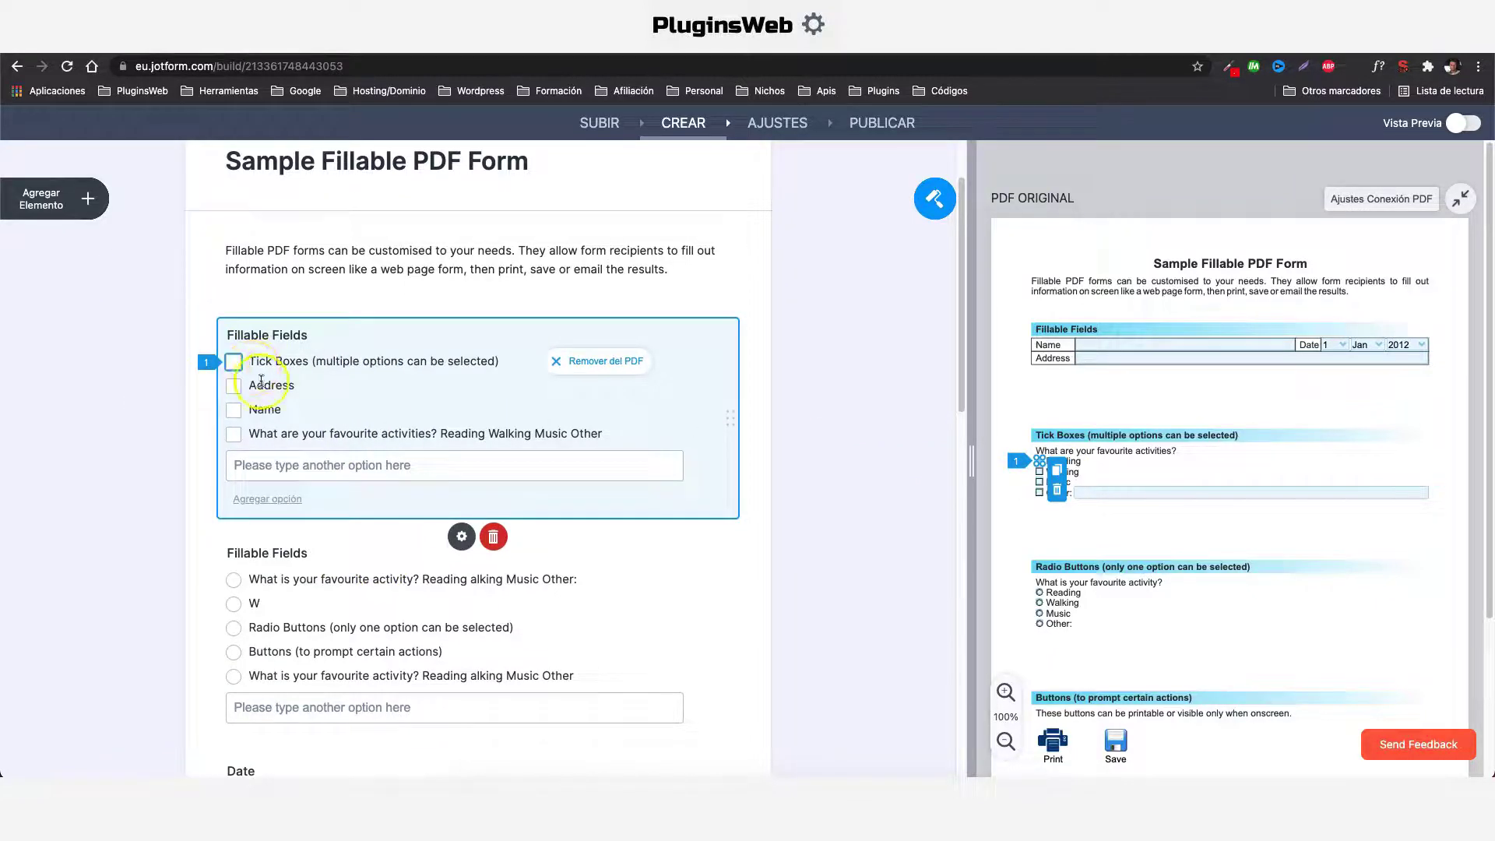
pyautogui.click(1129, 453)
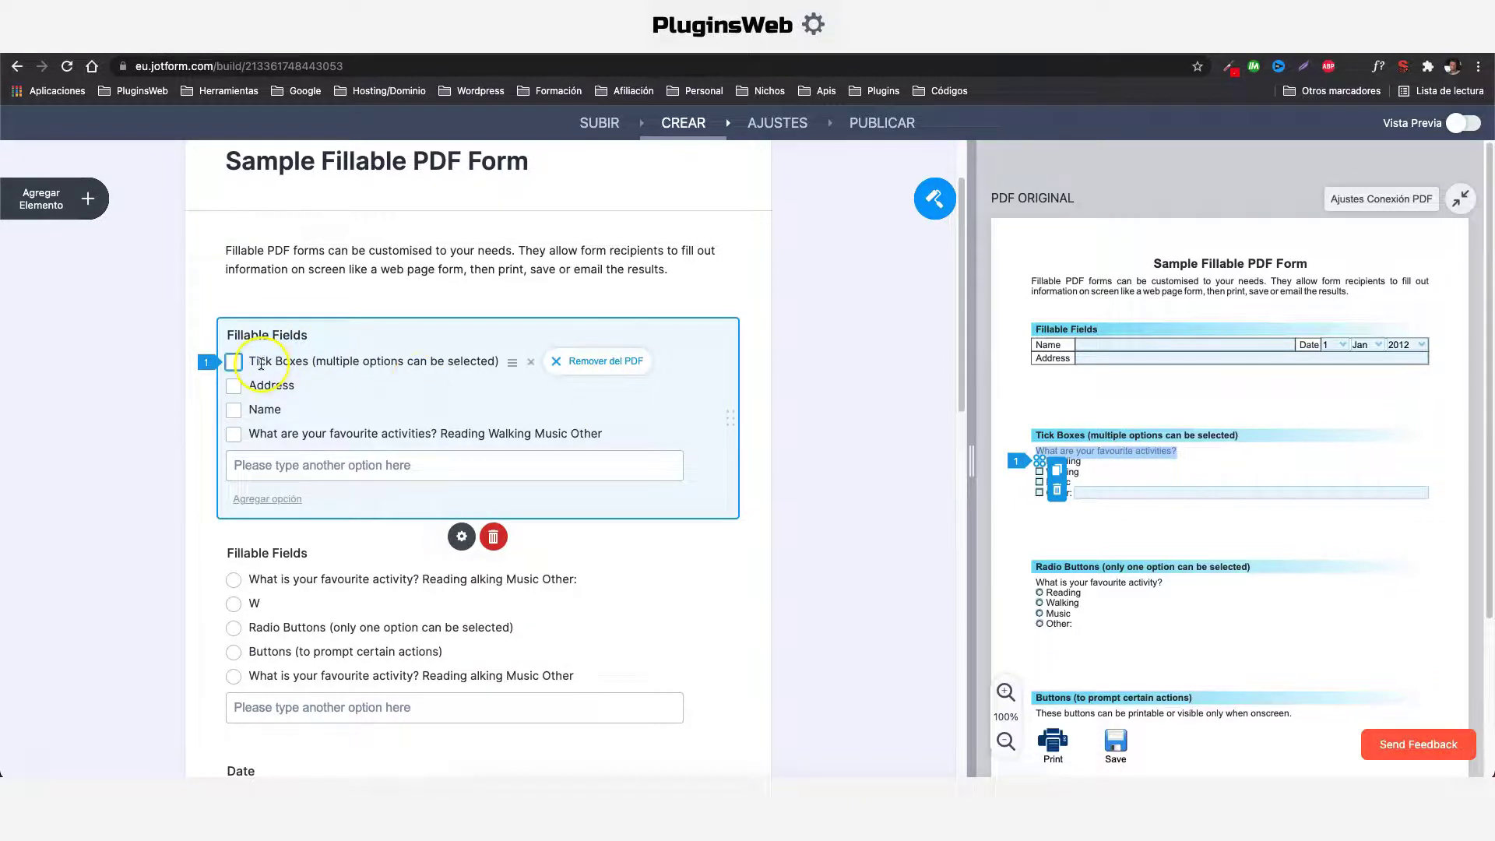
pyautogui.scroll(-8, 617, 517)
pyautogui.scroll(3, 572, 401)
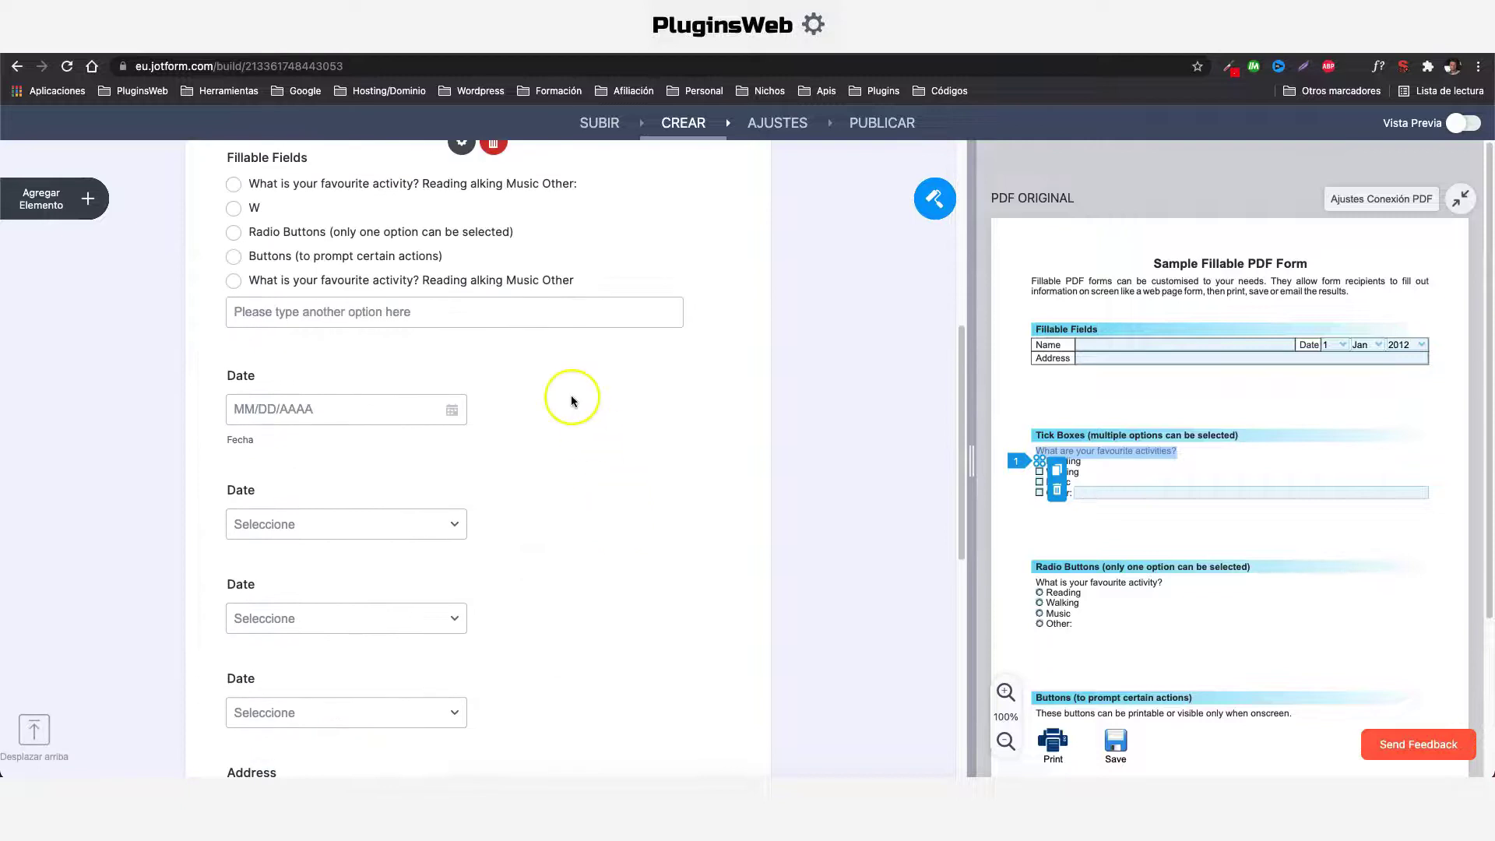
pyautogui.scroll(6, 501, 460)
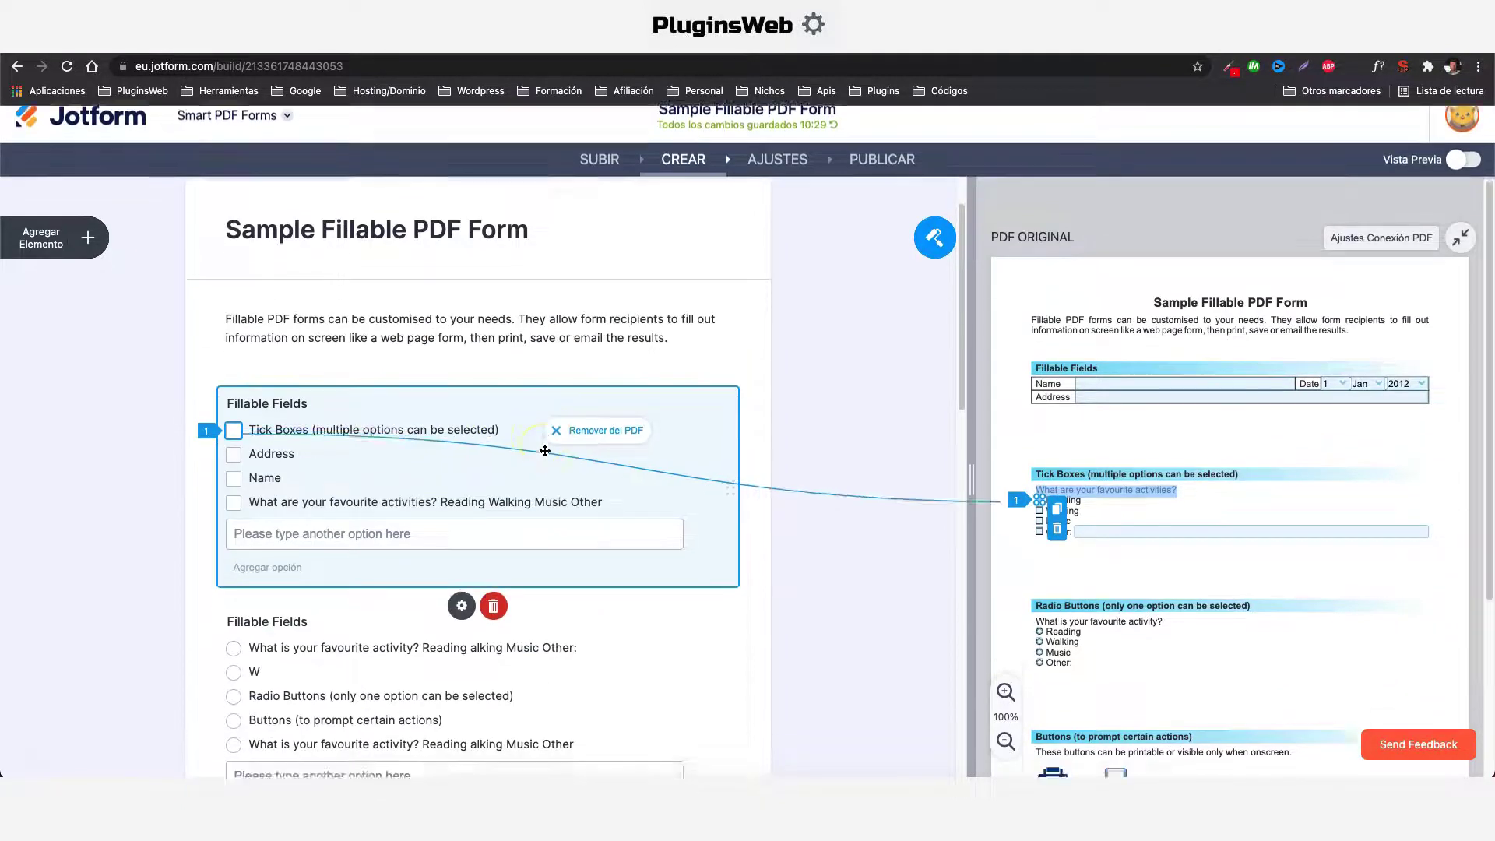
pyautogui.scroll(-1, 545, 451)
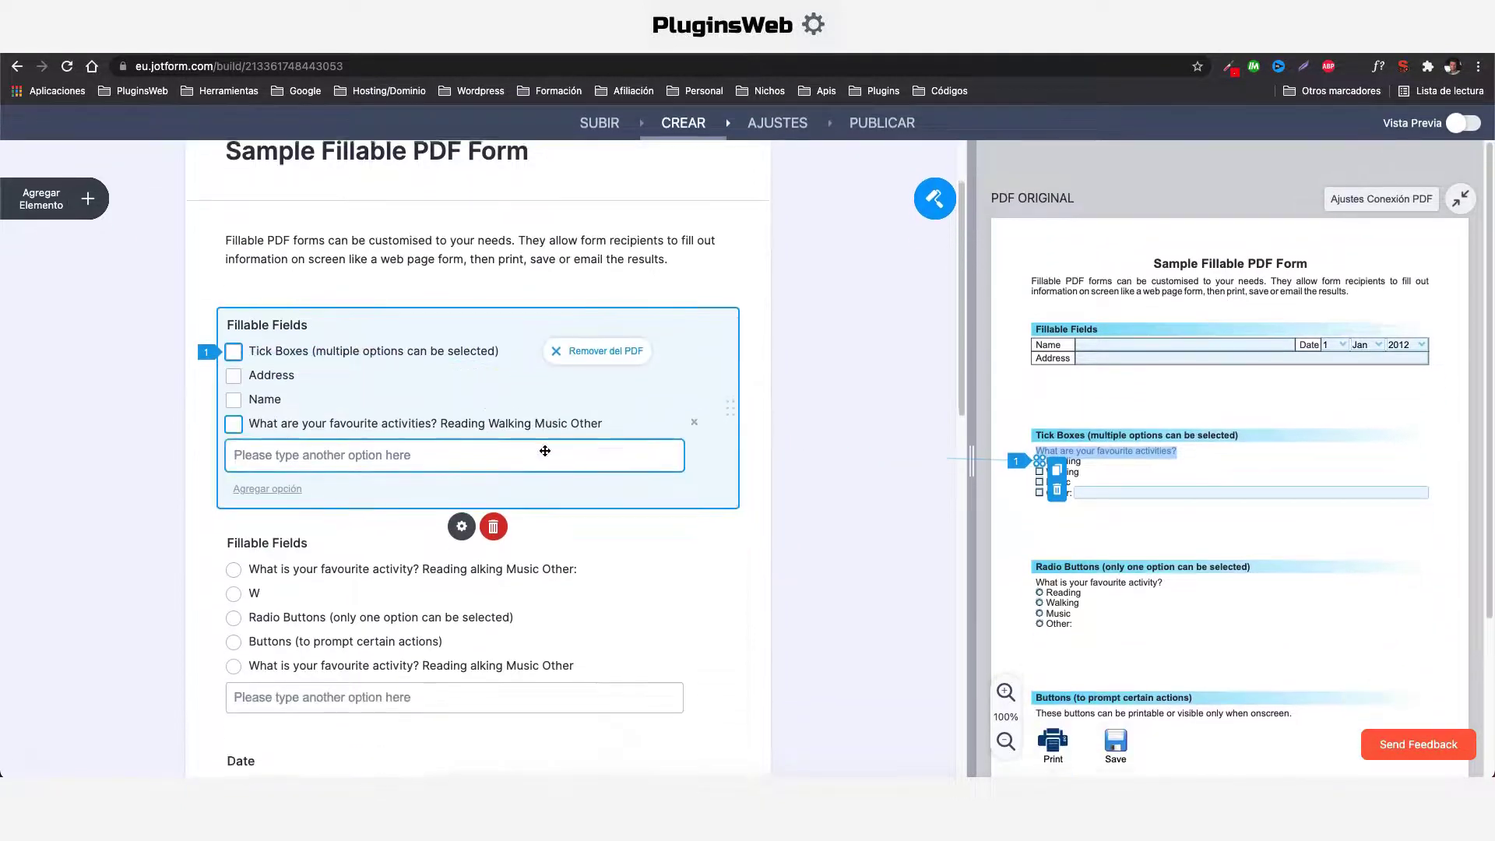
# Step: Delete both Fillable Fields questions, the checkbox one and the single-choice one, from the form
pyautogui.click(496, 525)
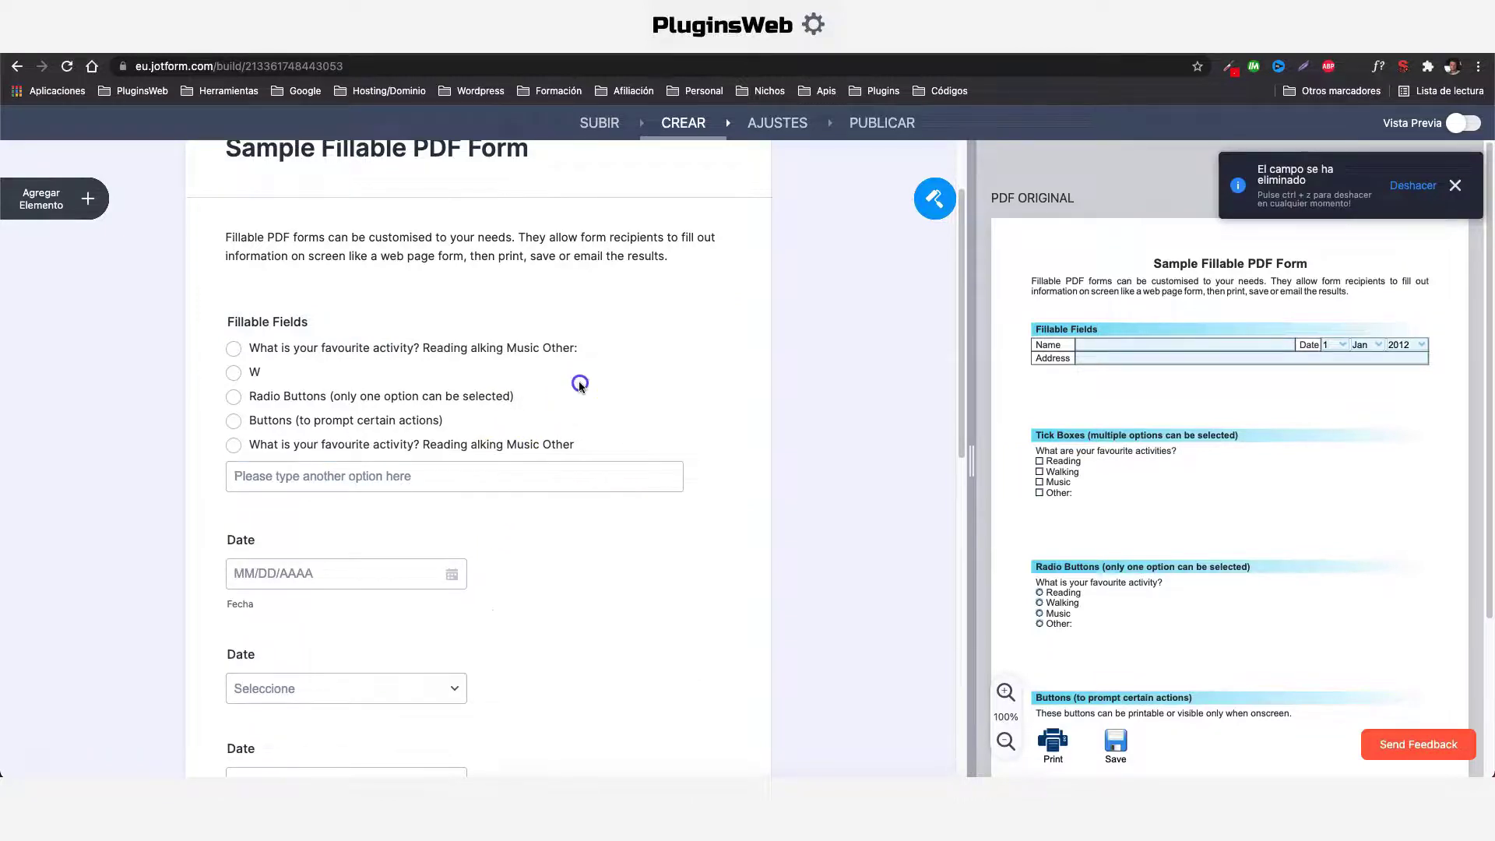
pyautogui.click(581, 390)
pyautogui.click(498, 547)
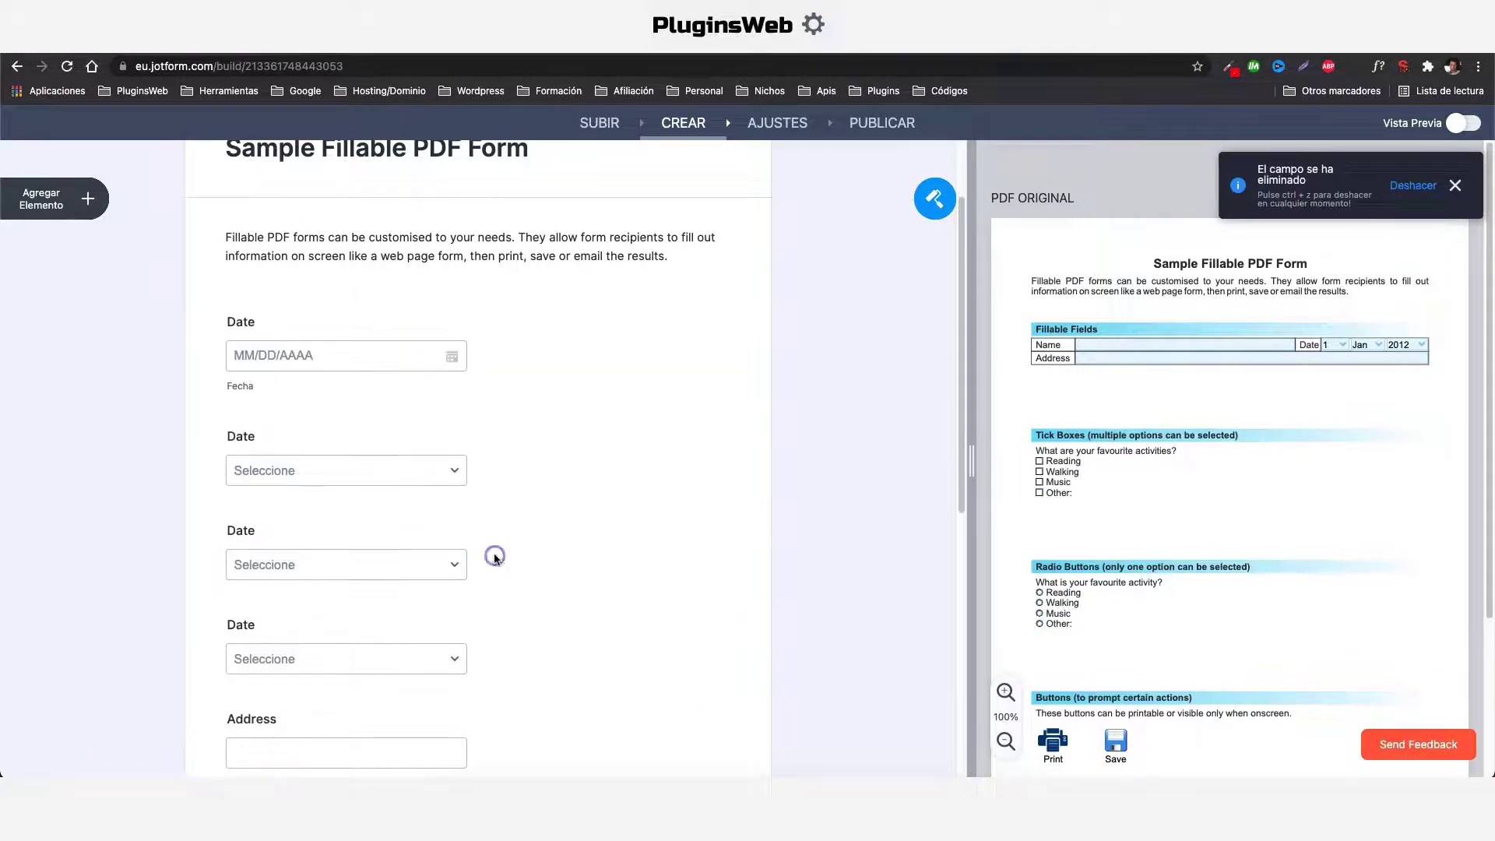
# Step: Delete the four Date fields and the Address field from the form
pyautogui.click(531, 358)
pyautogui.click(497, 422)
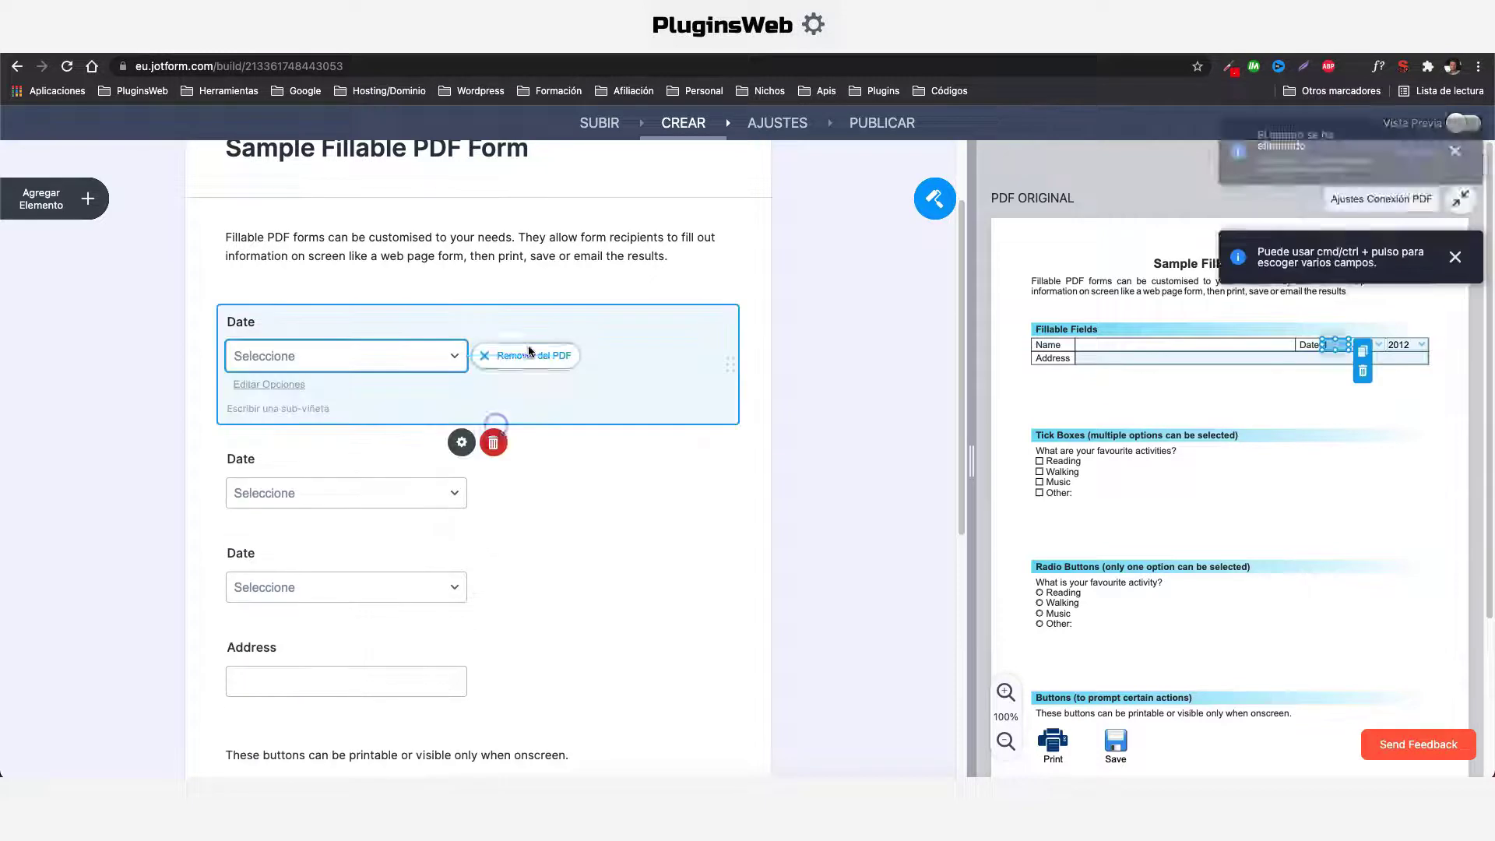
pyautogui.click(498, 445)
pyautogui.click(511, 342)
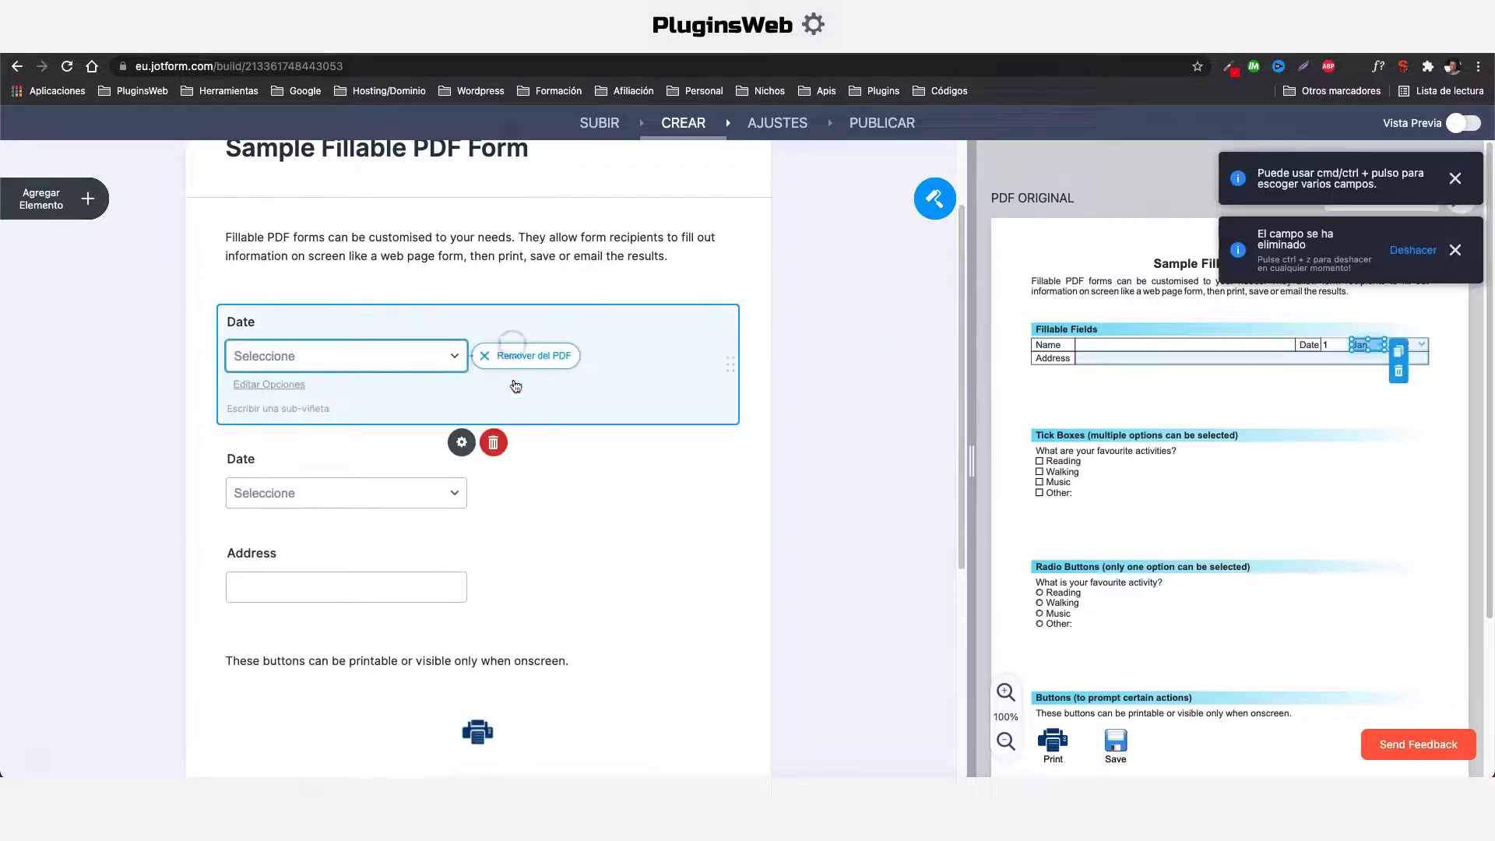
pyautogui.click(497, 437)
# Step: Delete the onscreen buttons note, the printer and save images, and the Beatties logo from the form
pyautogui.click(589, 343)
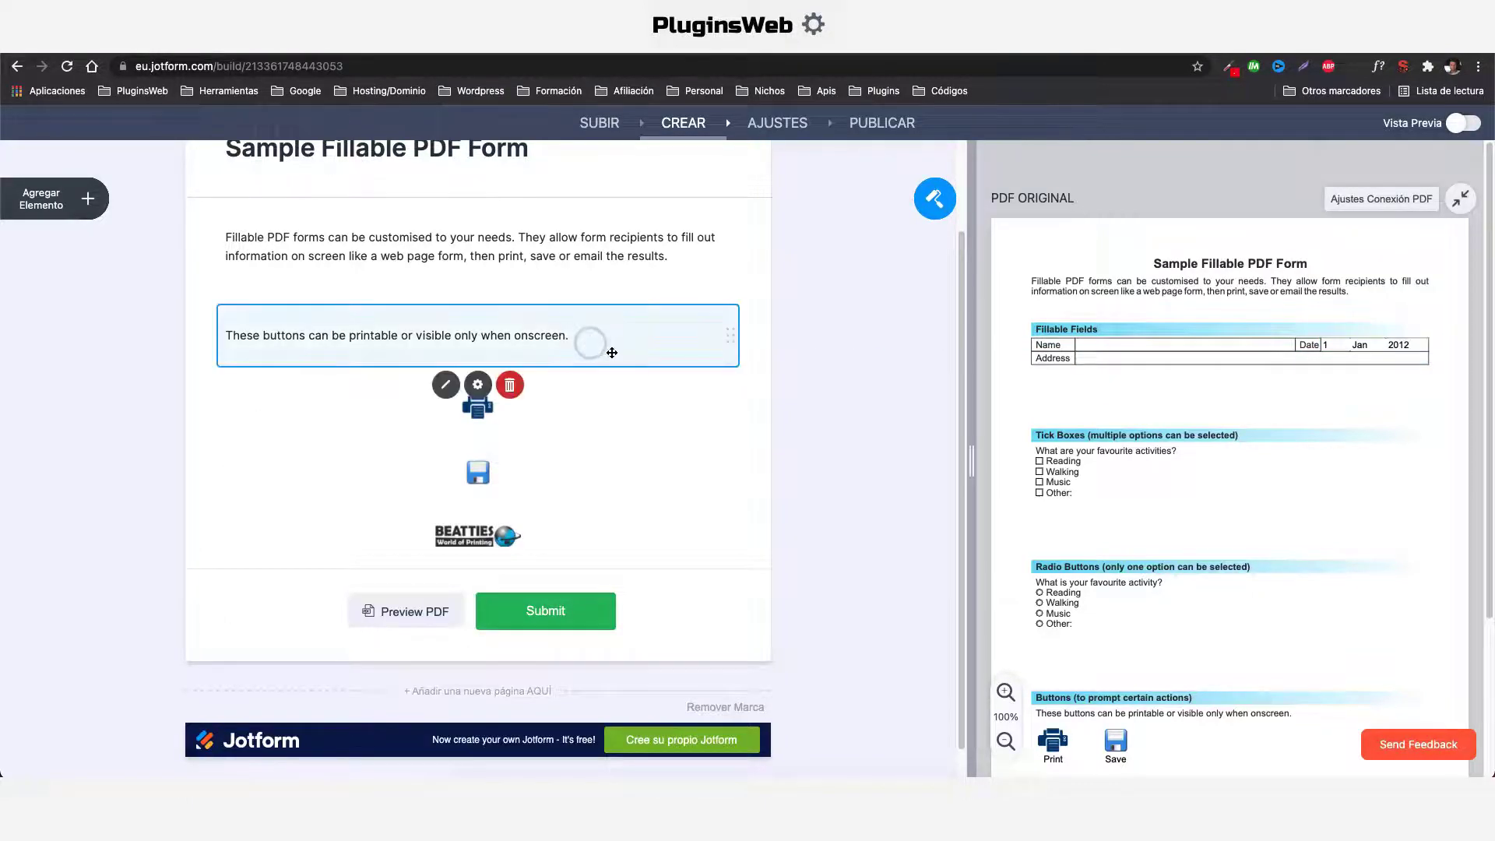
pyautogui.click(502, 384)
pyautogui.click(564, 359)
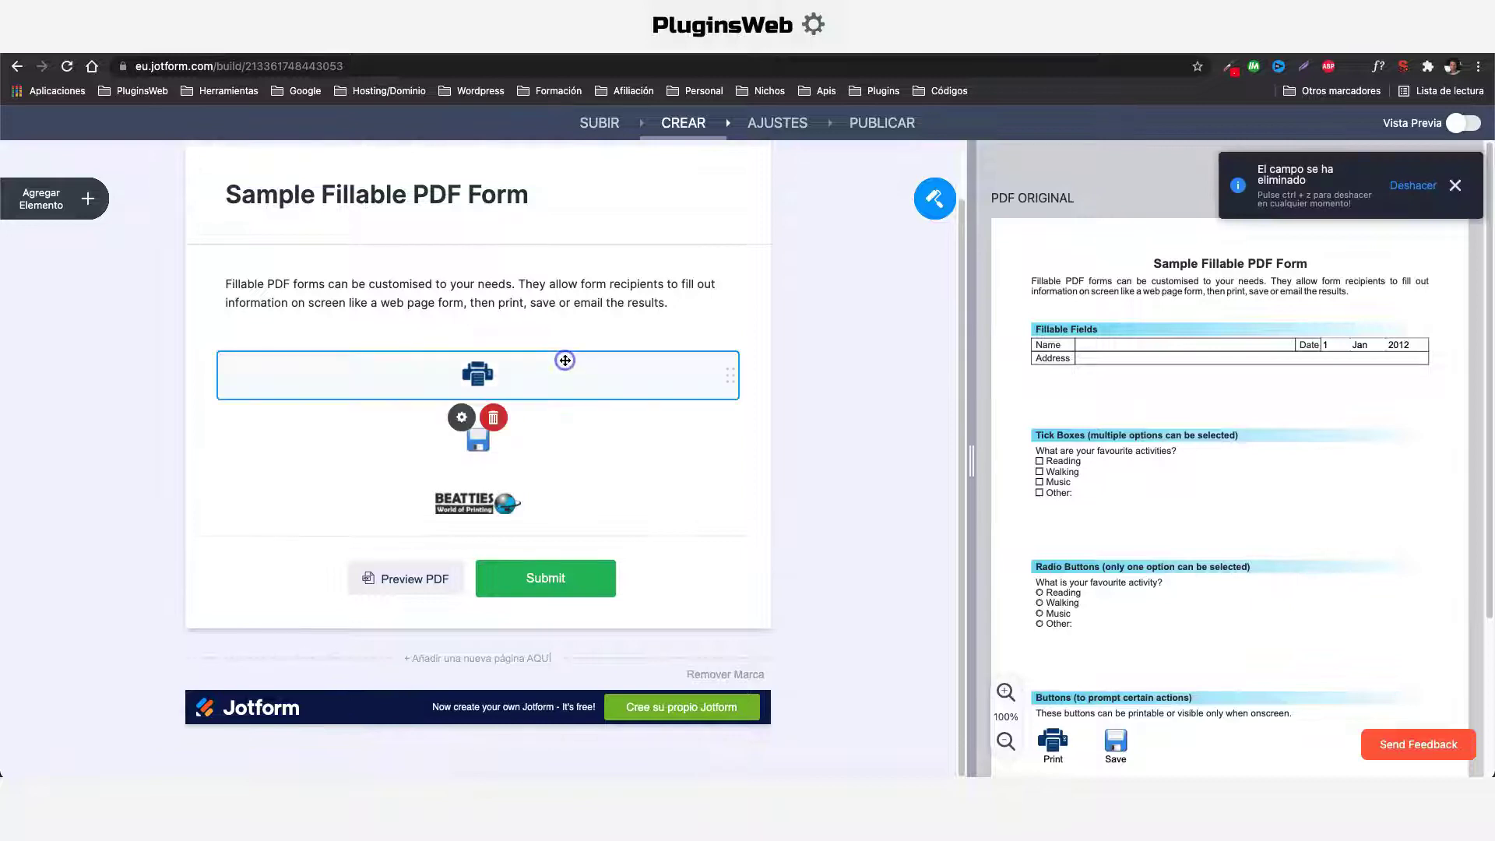
pyautogui.click(500, 418)
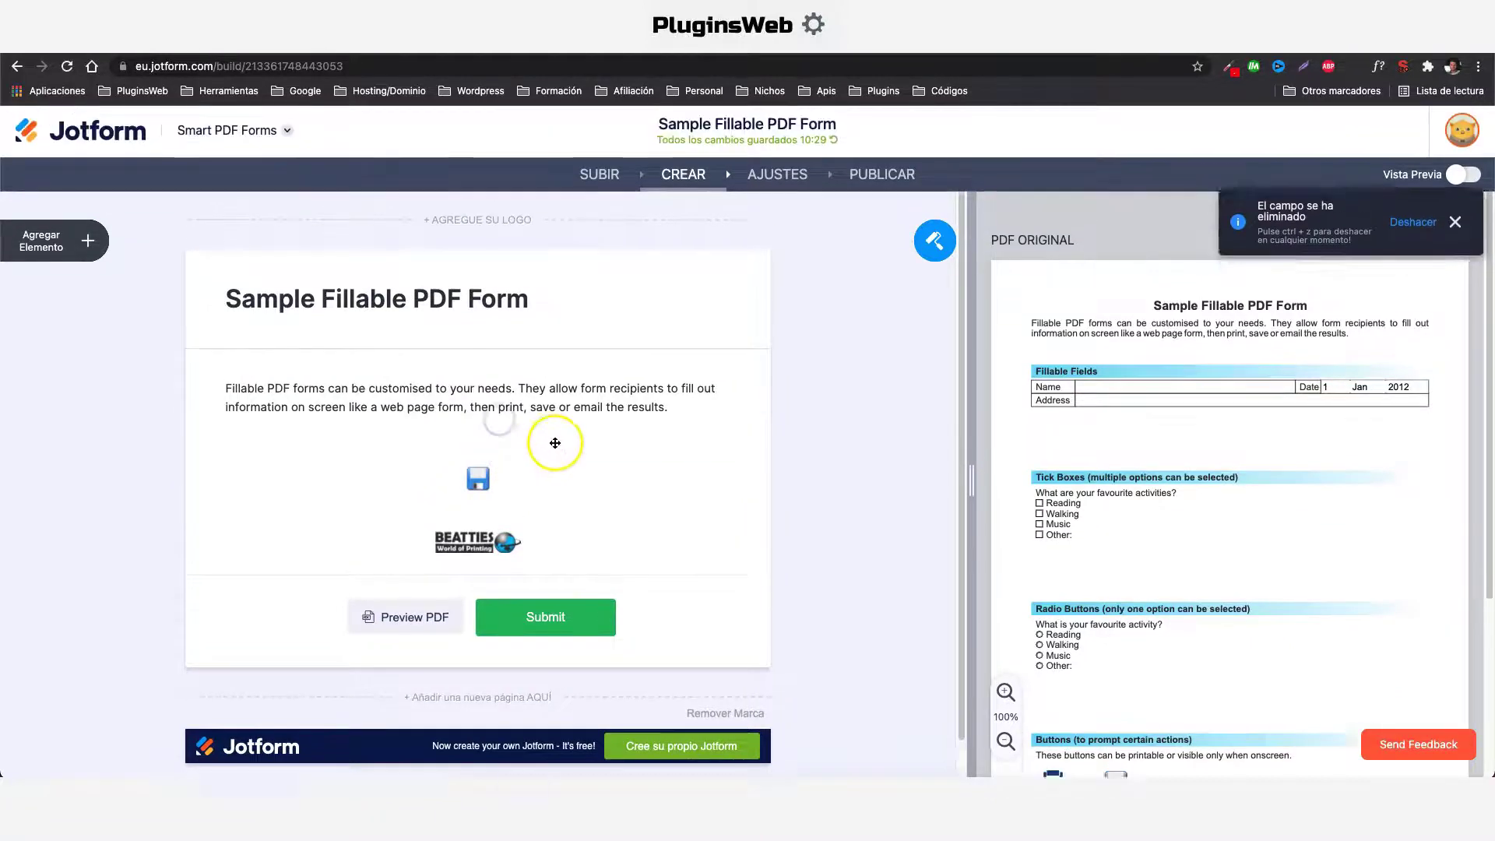
pyautogui.click(567, 483)
pyautogui.click(495, 534)
pyautogui.click(566, 508)
pyautogui.click(504, 529)
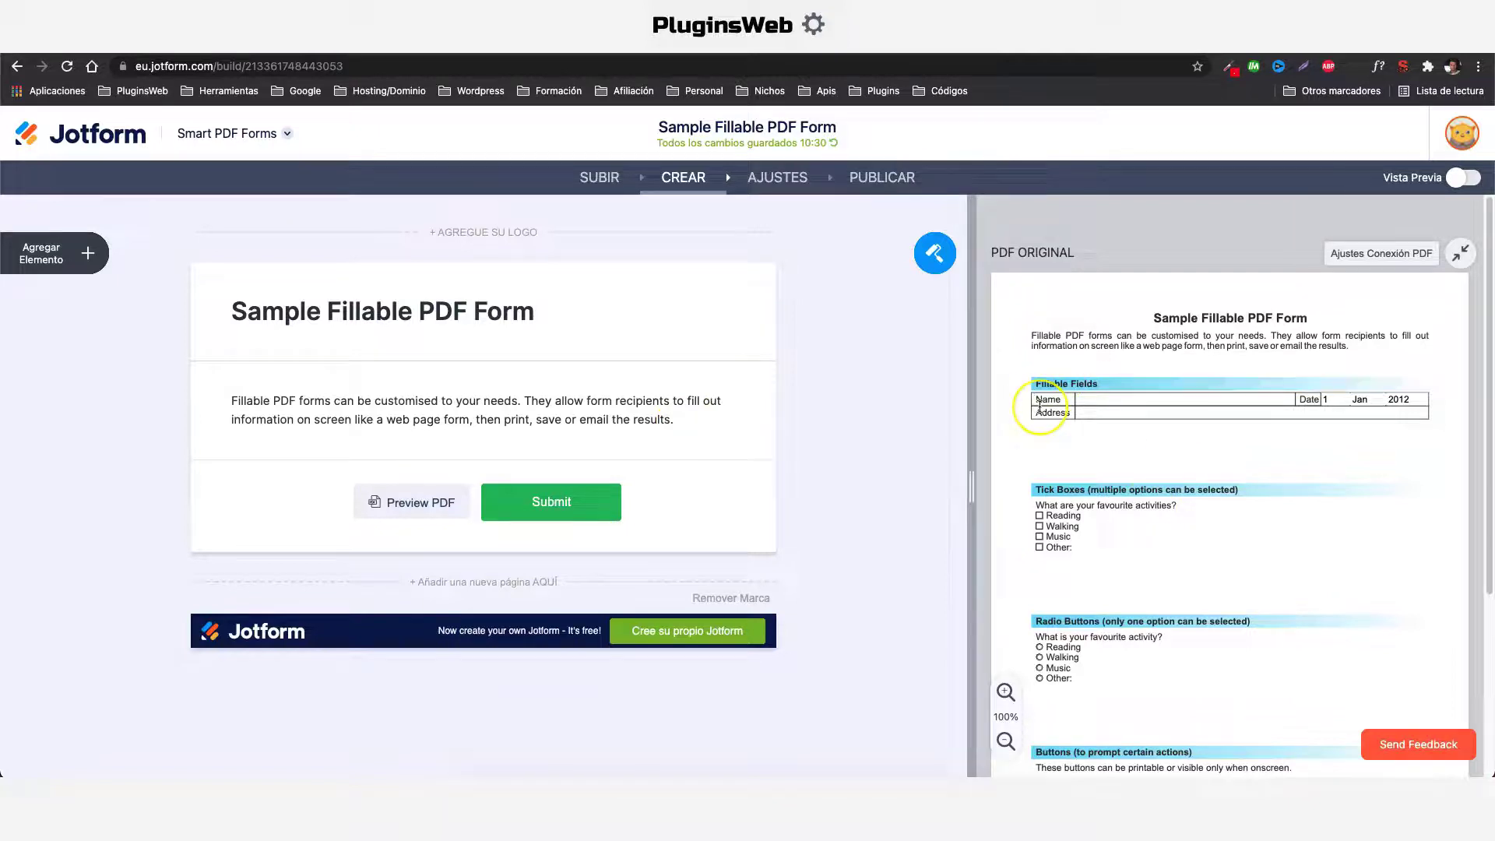
# Step: Add a Nombre completo field and place its first-name and surname boxes side by side in the PDF's Name row
pyautogui.click(35, 259)
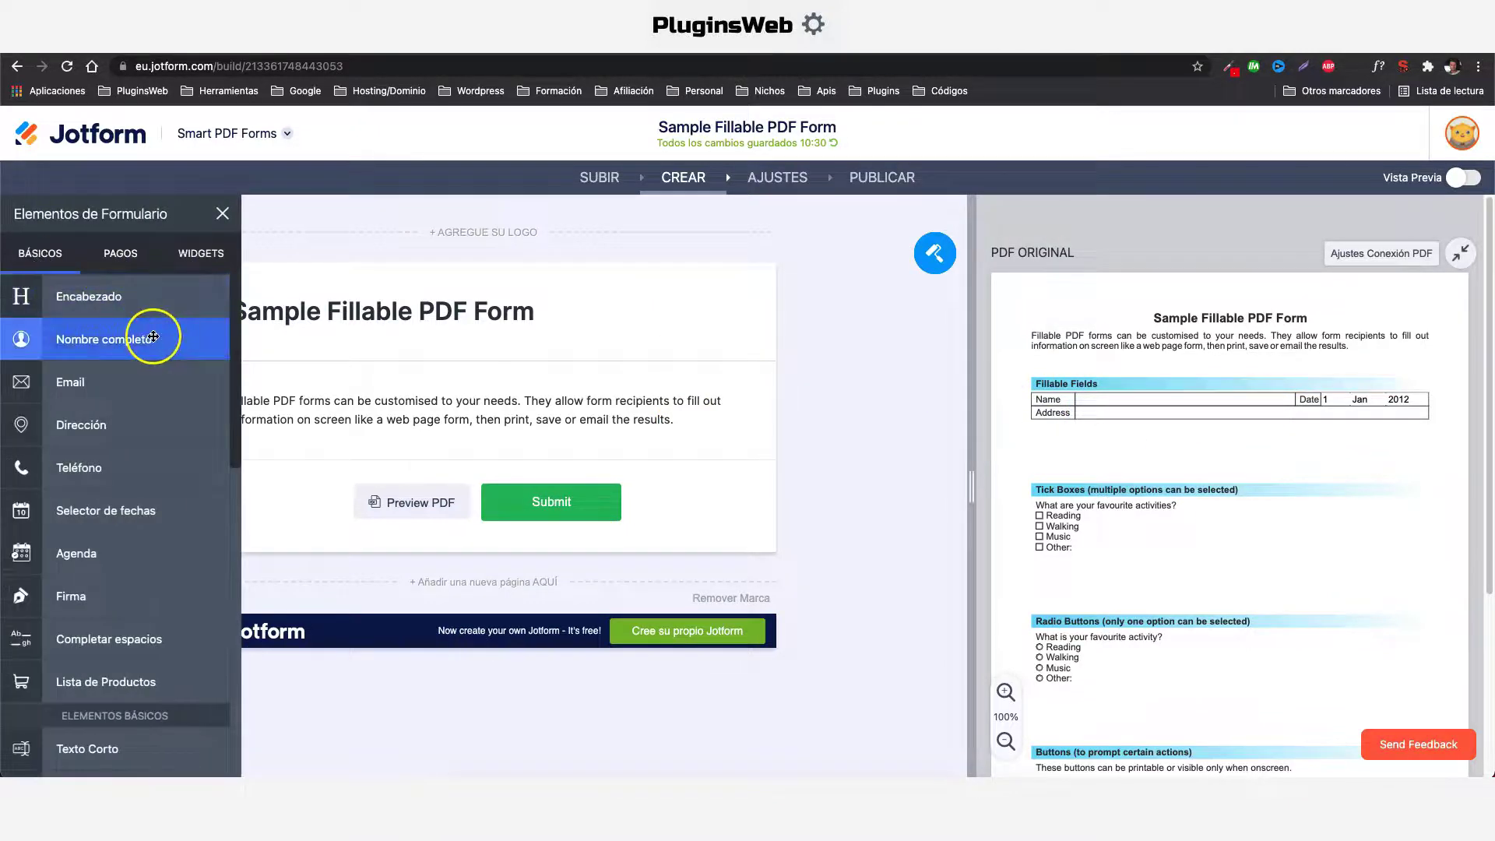
pyautogui.click(99, 343)
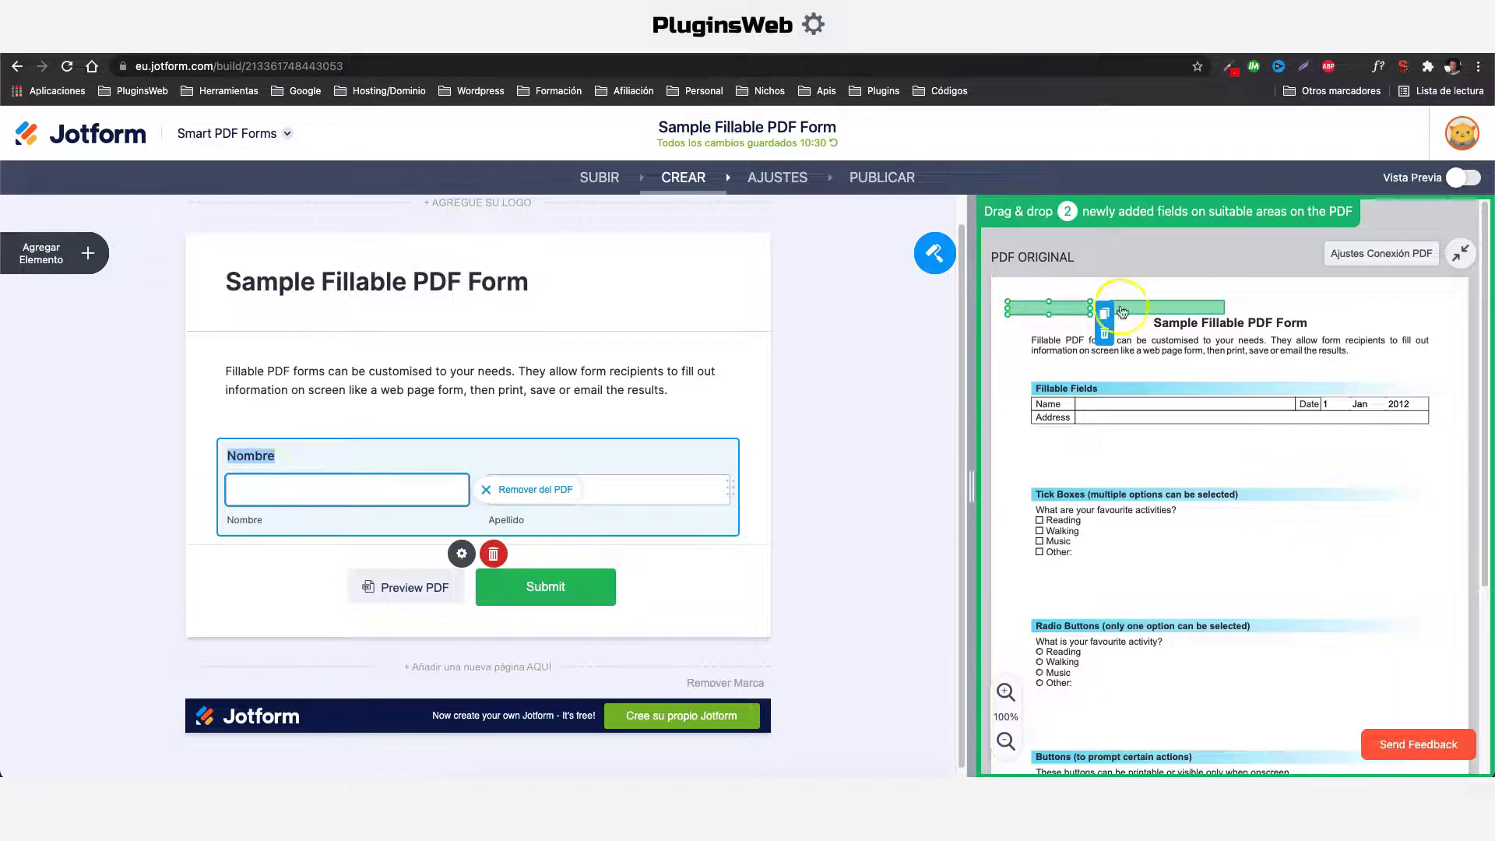
pyautogui.moveTo(1043, 303); pyautogui.dragTo(1142, 403)
pyautogui.click(622, 489)
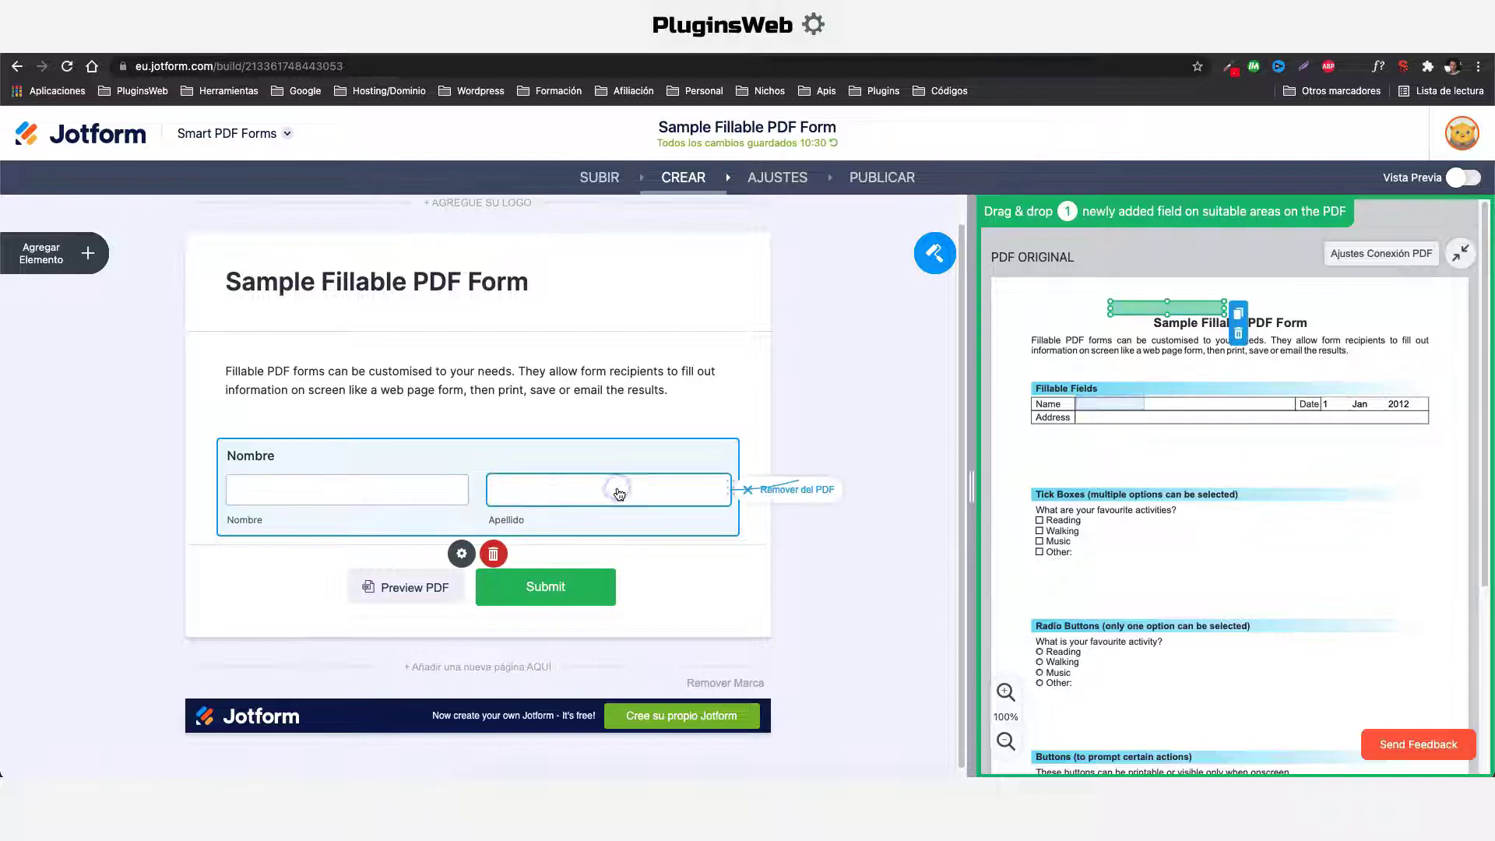
pyautogui.moveTo(1139, 309); pyautogui.dragTo(1176, 403)
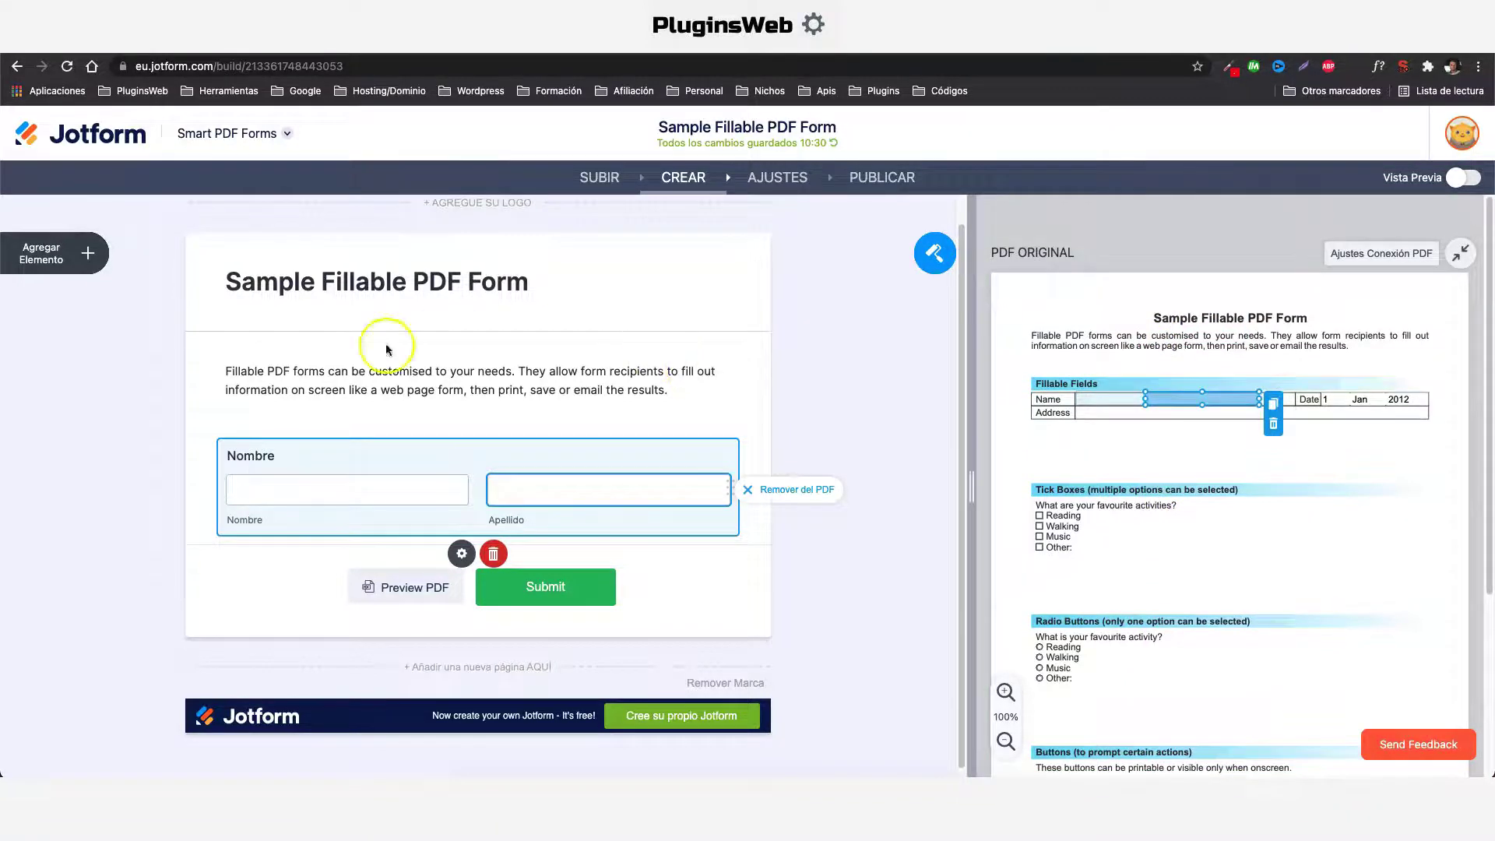
# Step: Examine the full-name field's general, optional and advanced properties and field details, and which PDF box each name input is connected to
pyautogui.click(456, 557)
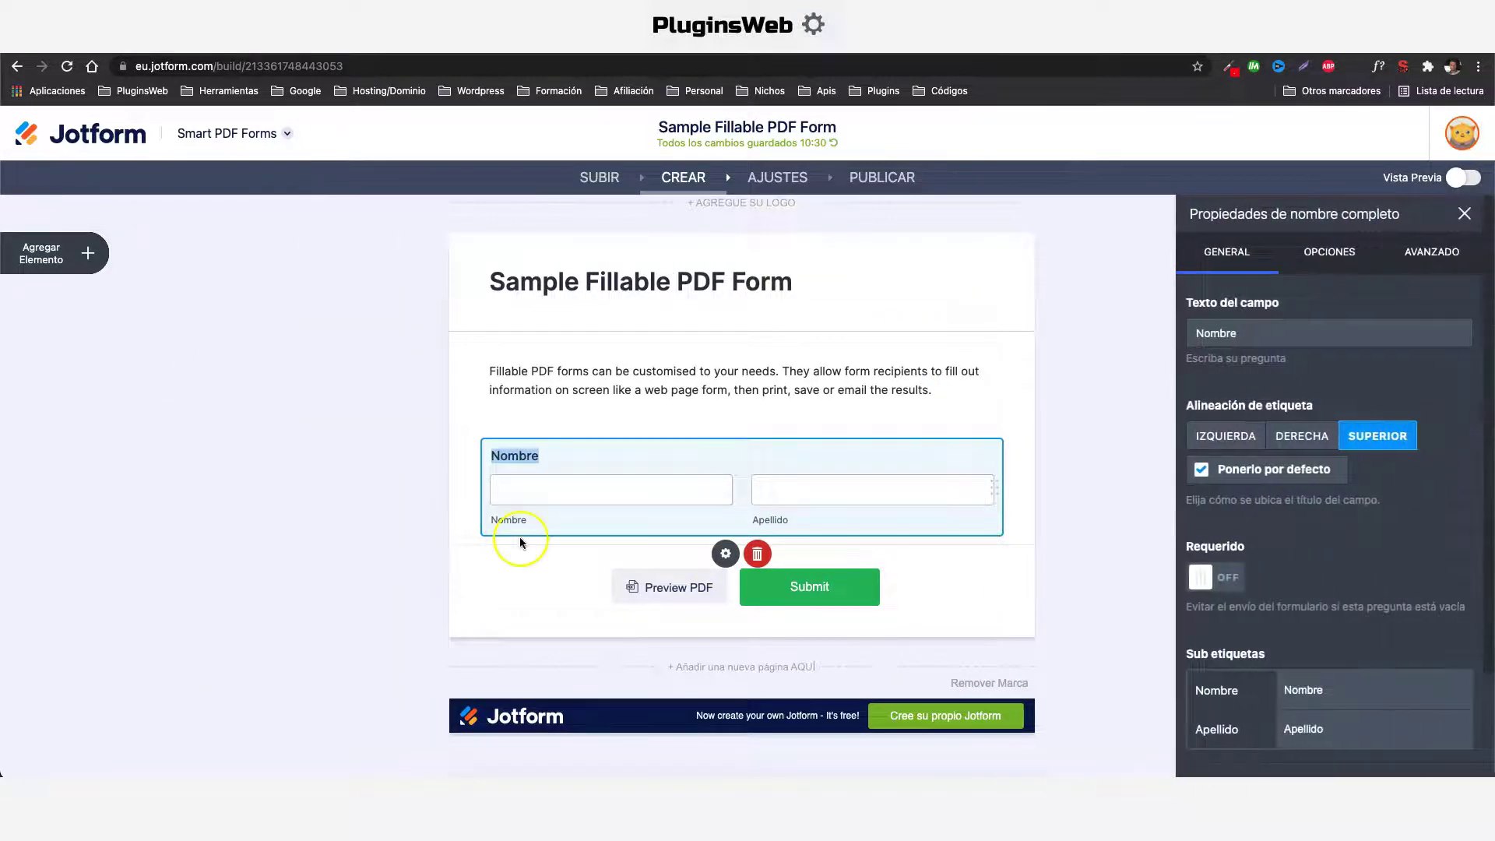
pyautogui.click(1278, 335)
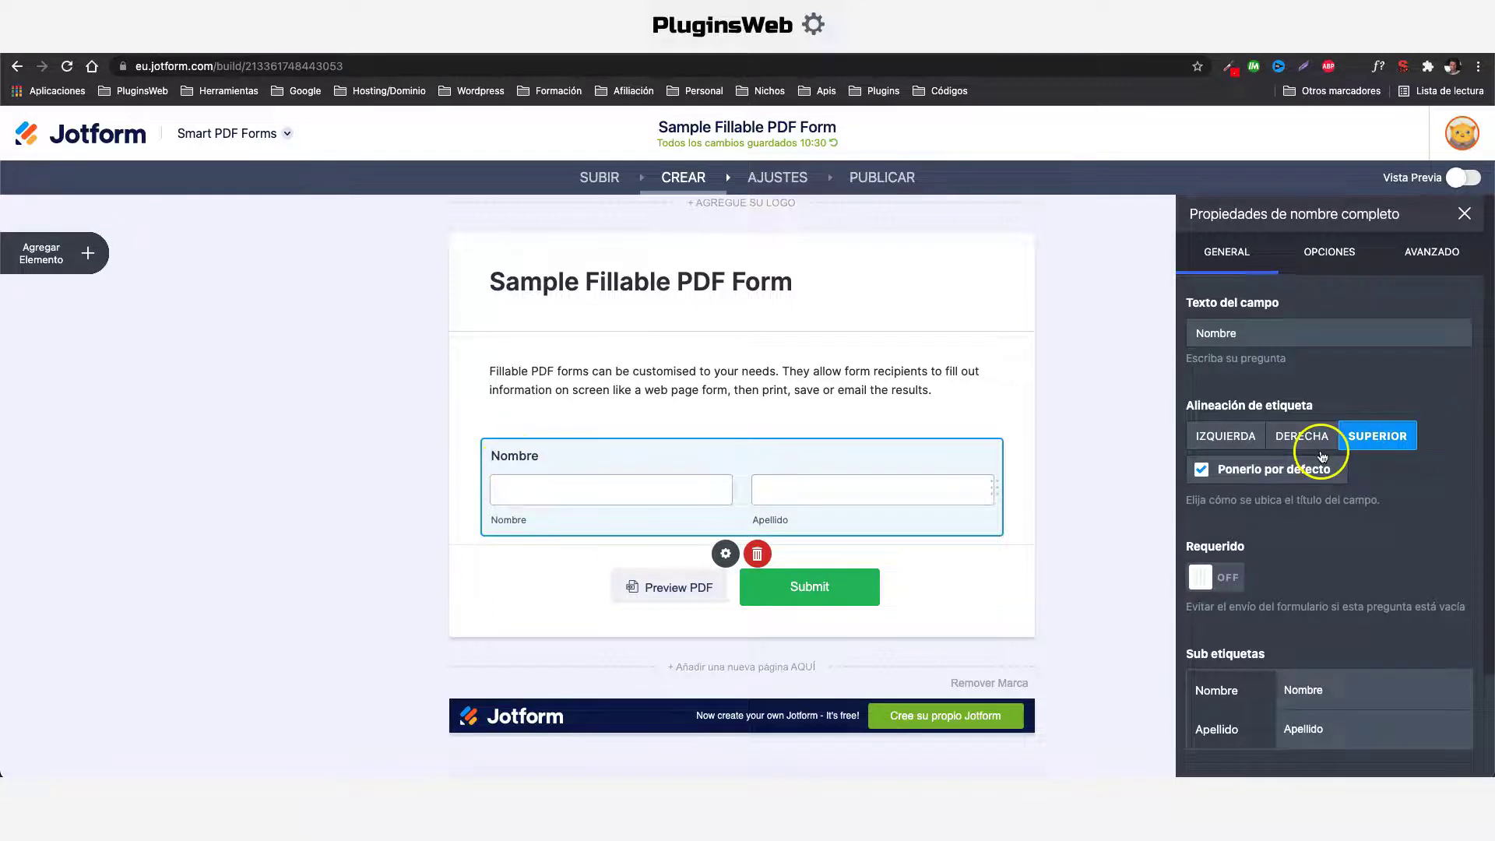
pyautogui.scroll(-3, 1277, 499)
pyautogui.scroll(3, 1284, 599)
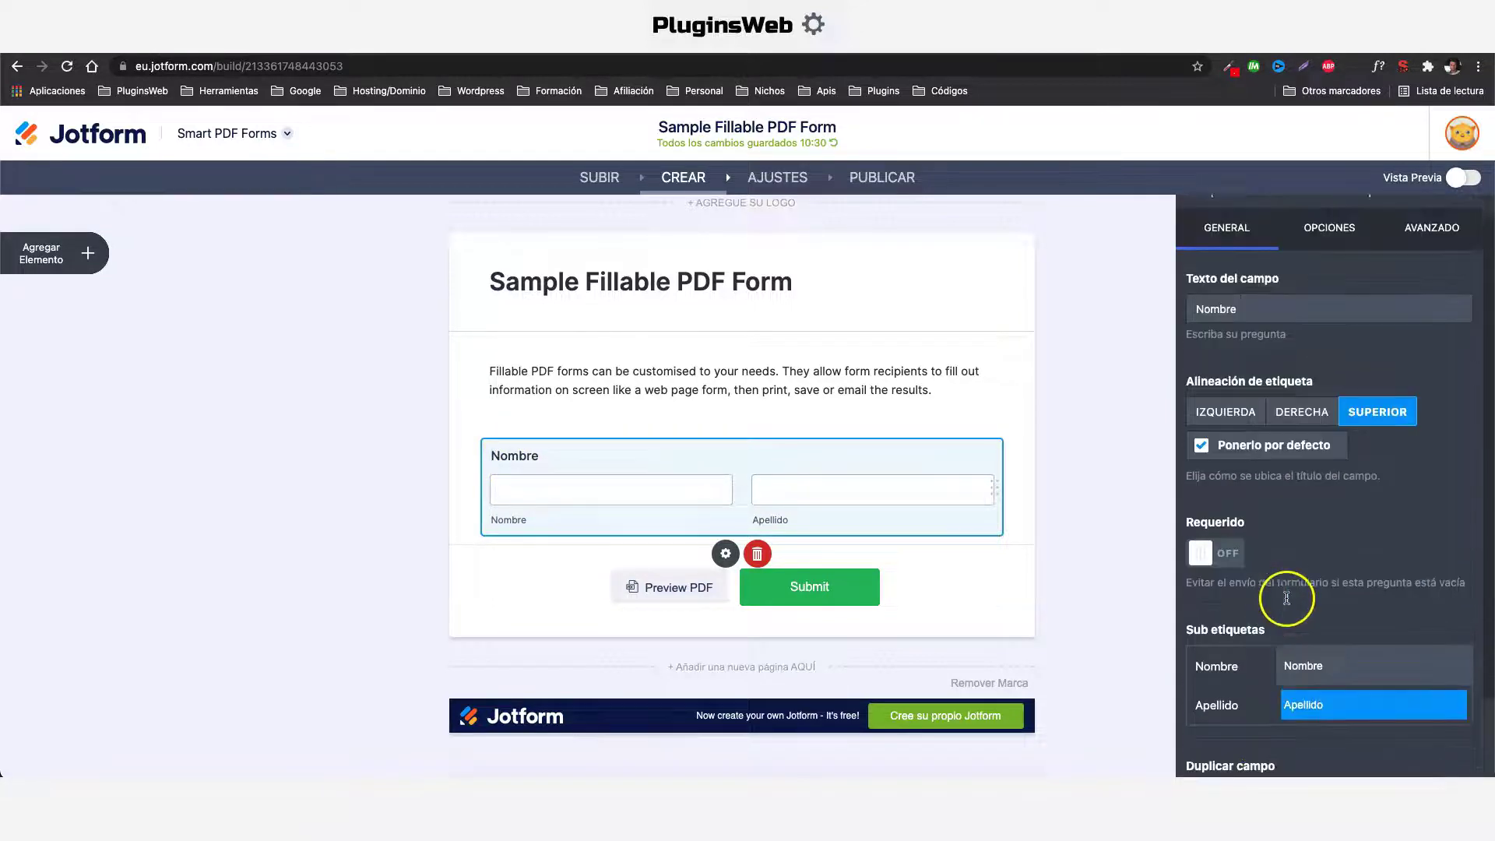
pyautogui.click(1330, 265)
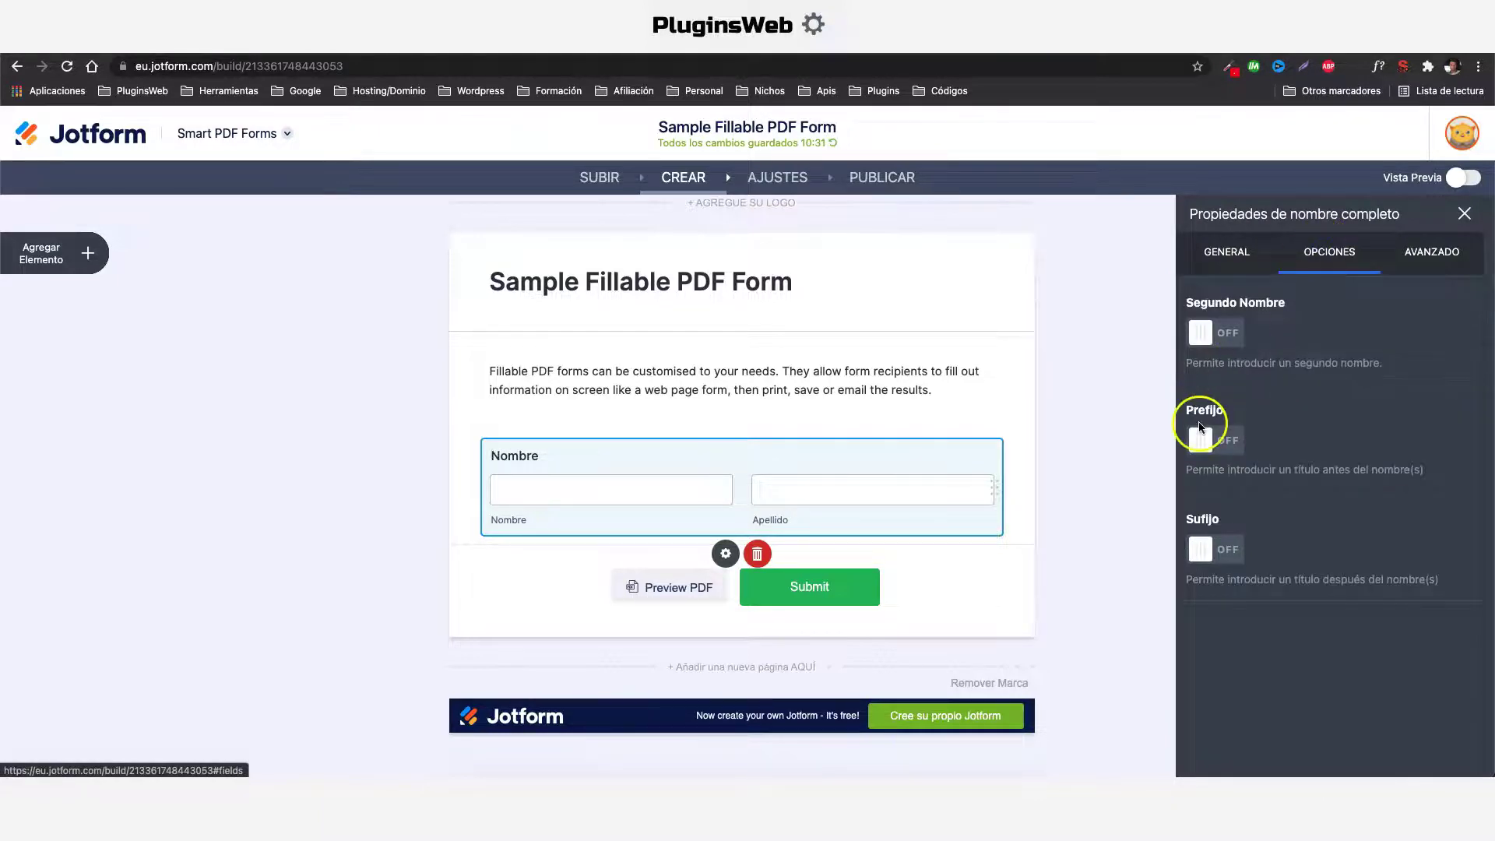
pyautogui.click(1440, 261)
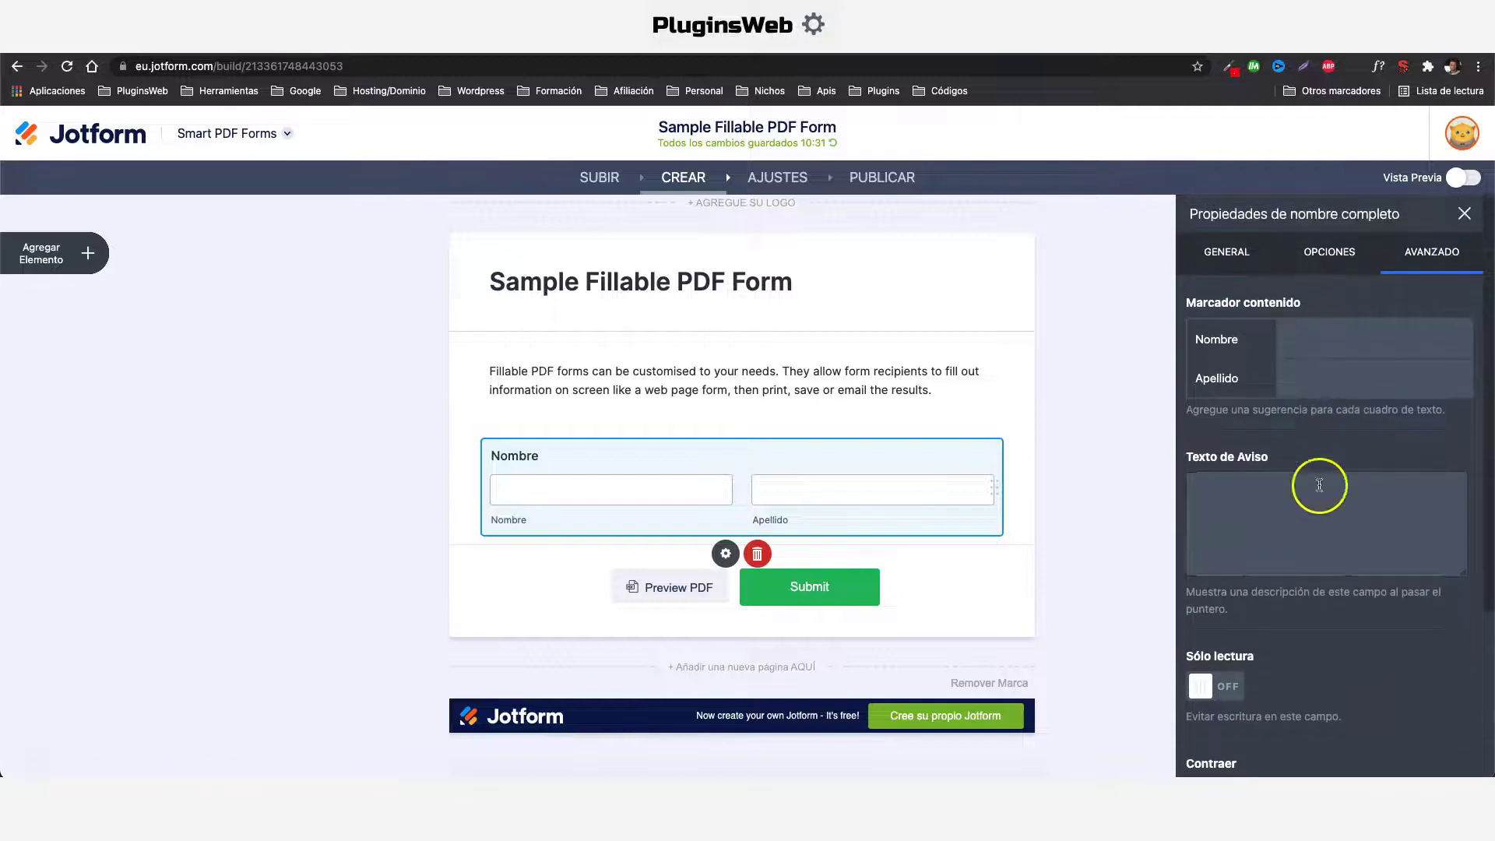
pyautogui.scroll(-2, 1324, 408)
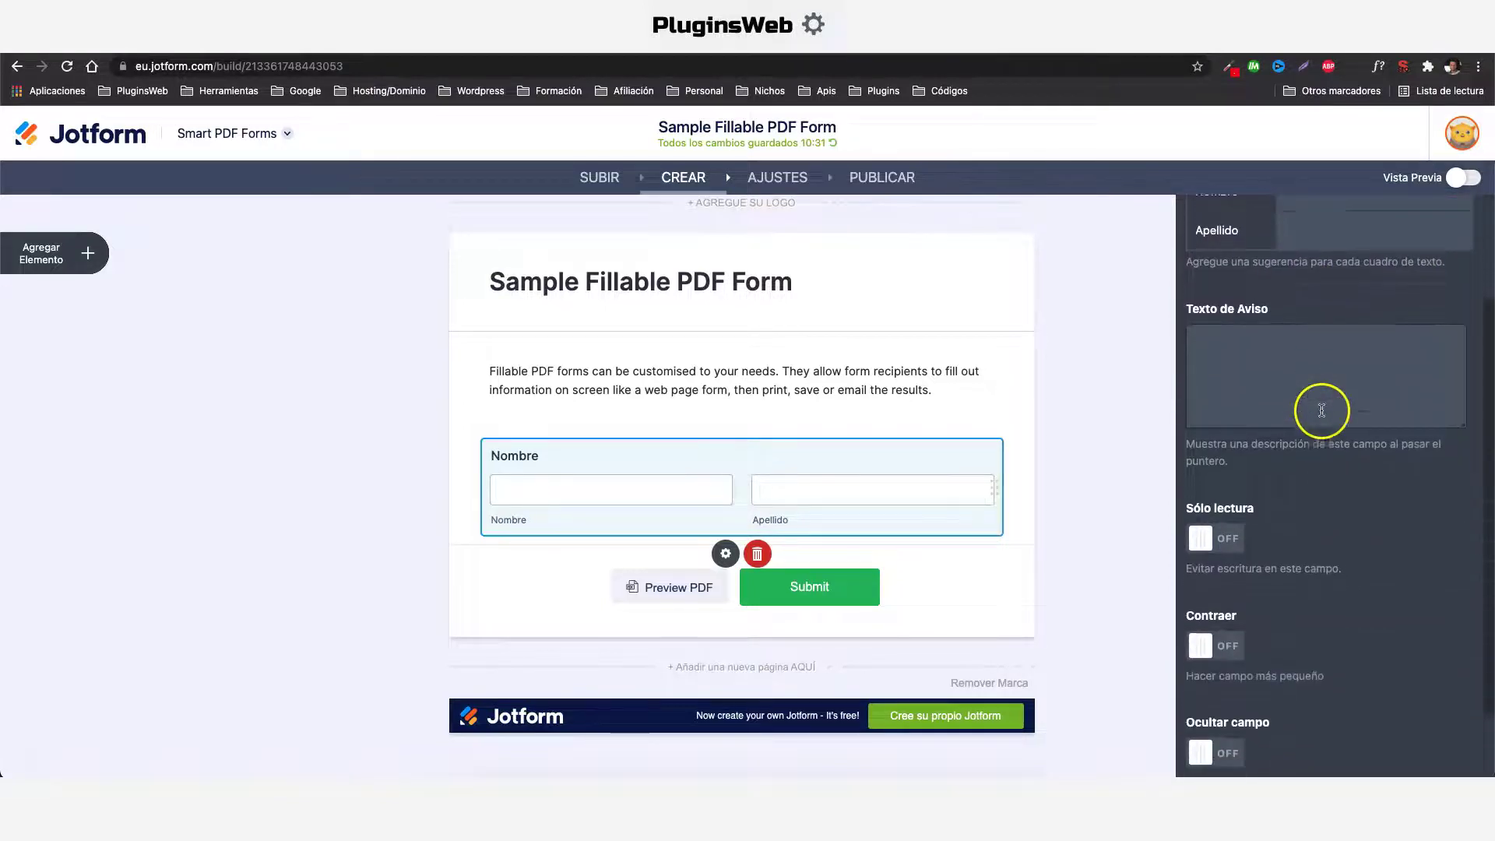
pyautogui.scroll(-1, 1321, 411)
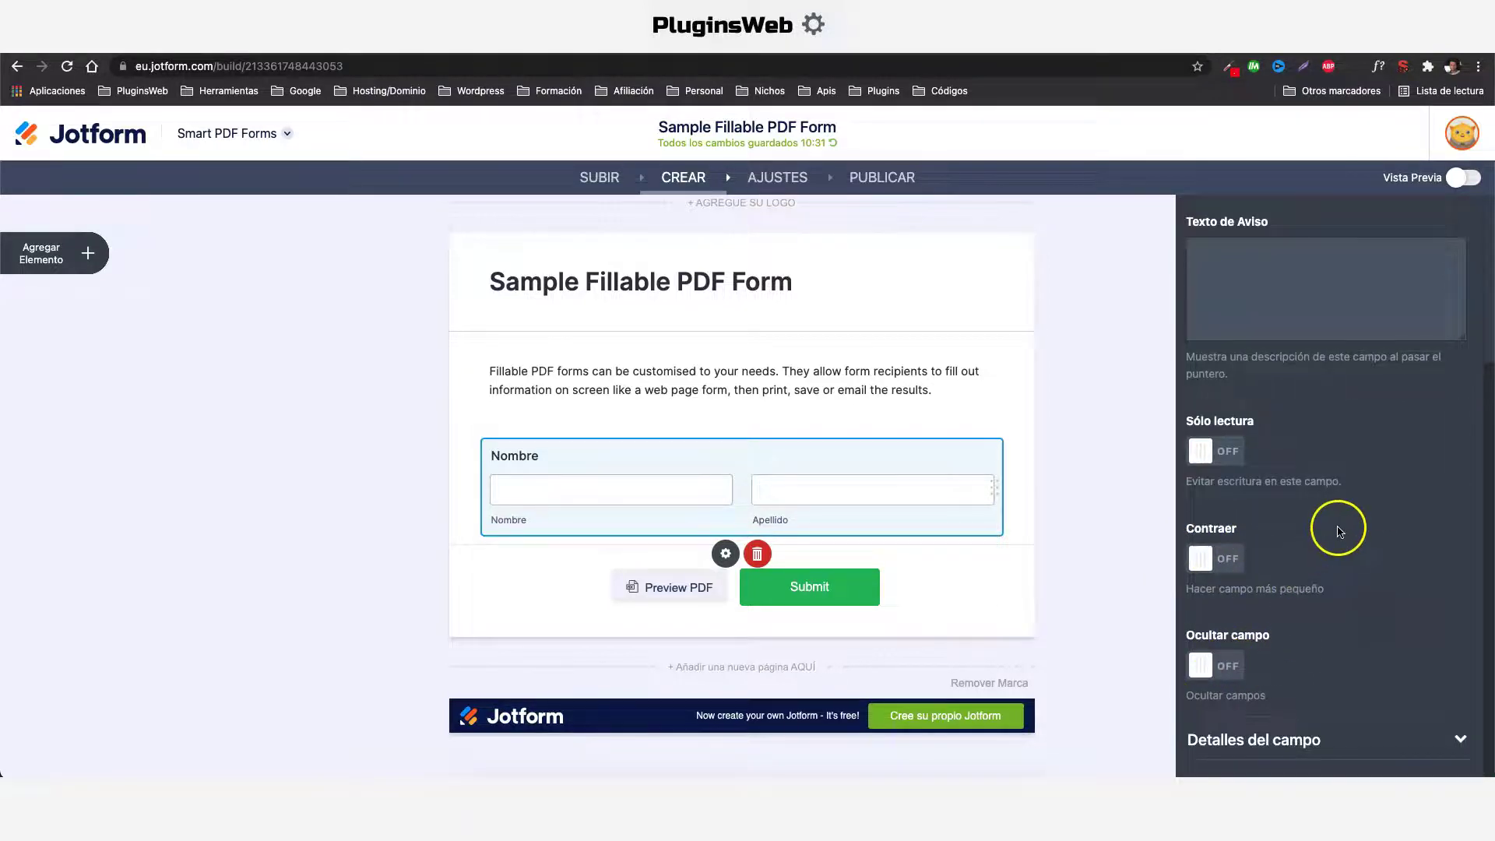
pyautogui.click(1359, 730)
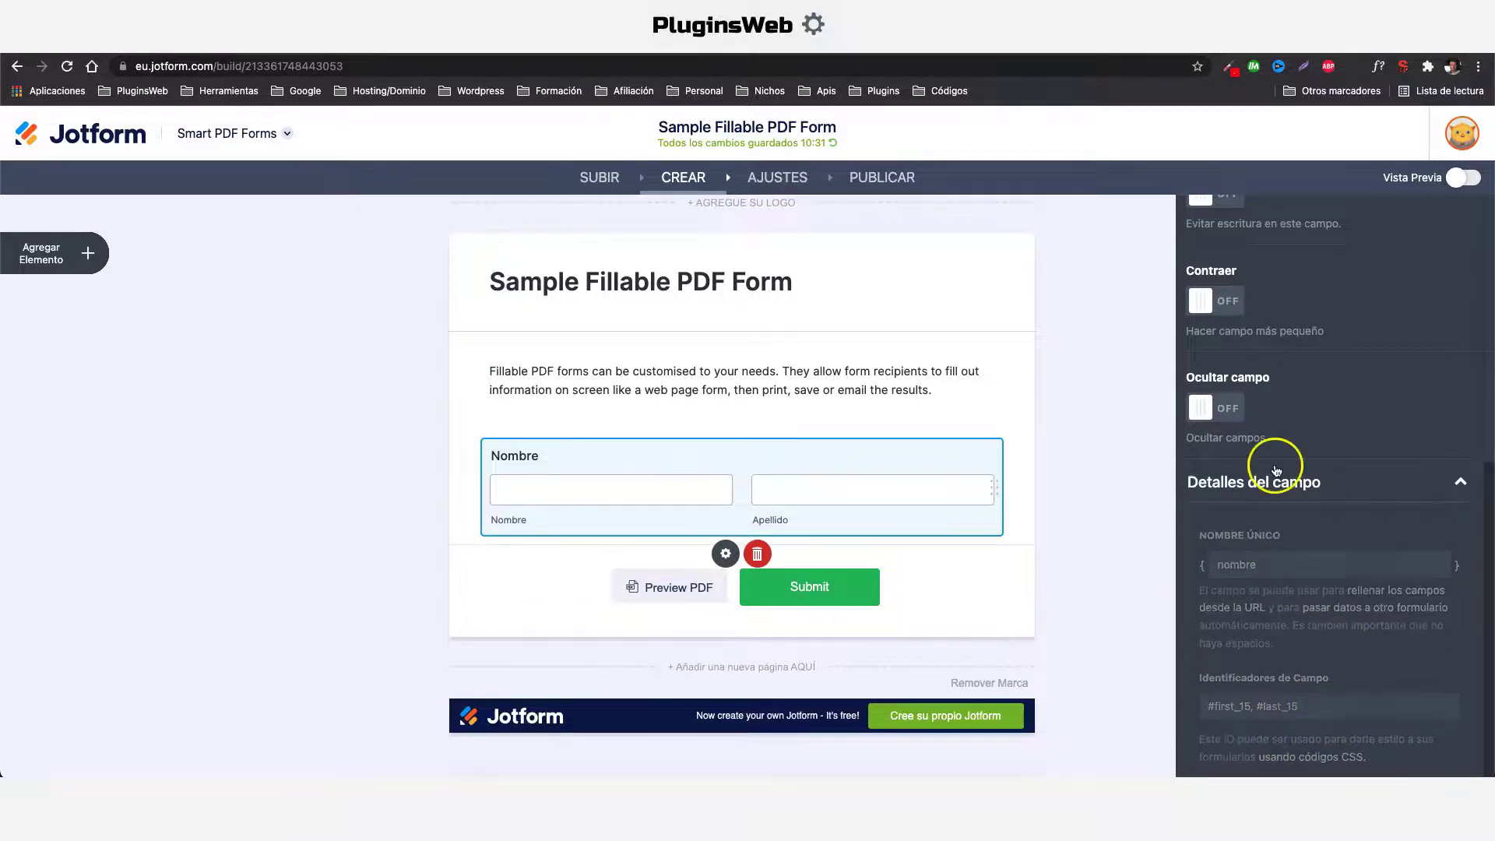
pyautogui.scroll(6, 1470, 265)
pyautogui.click(1464, 215)
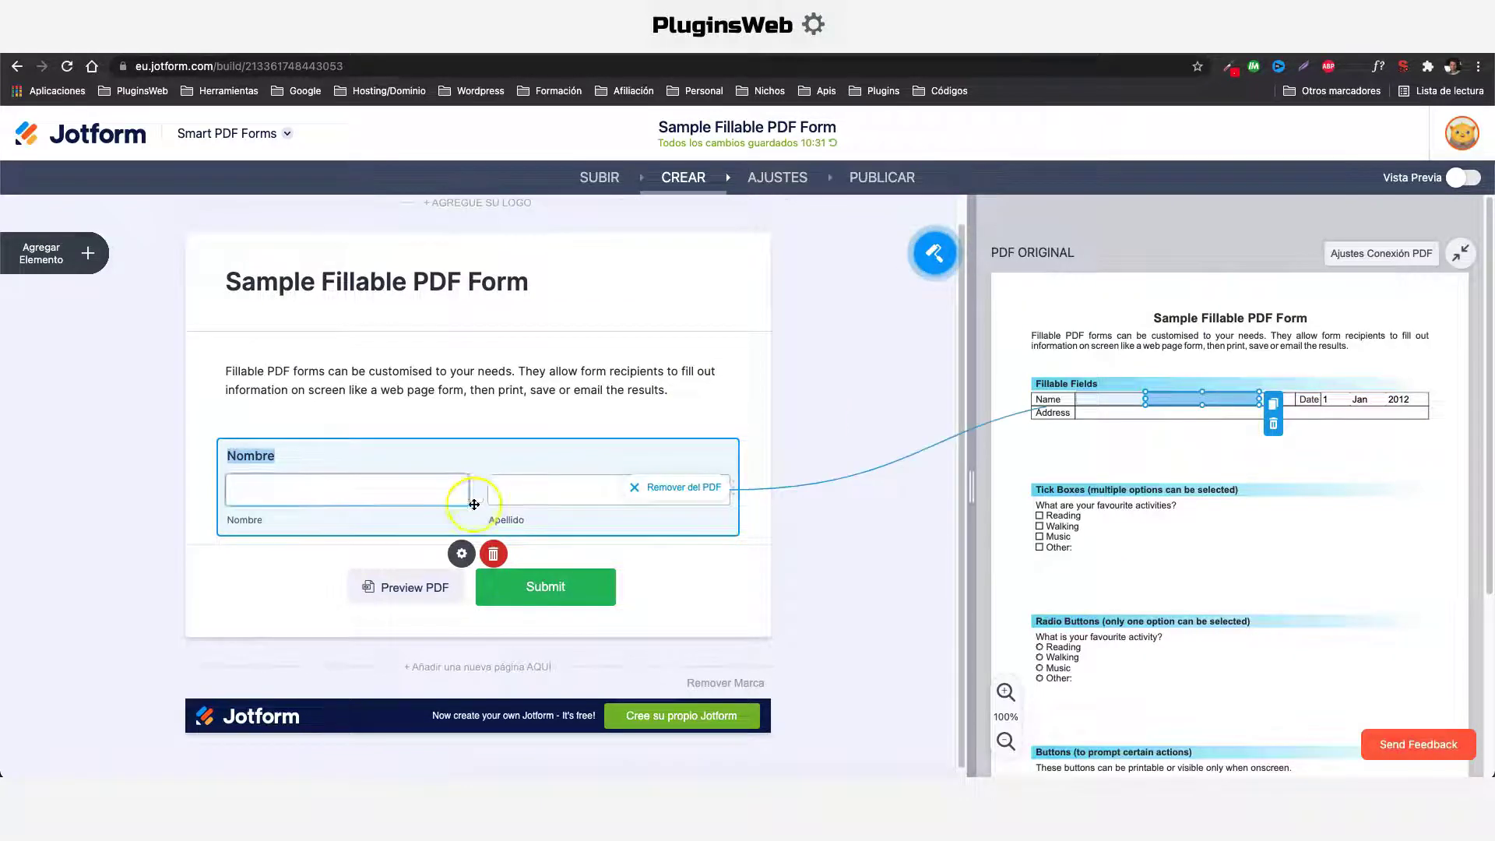
pyautogui.click(363, 487)
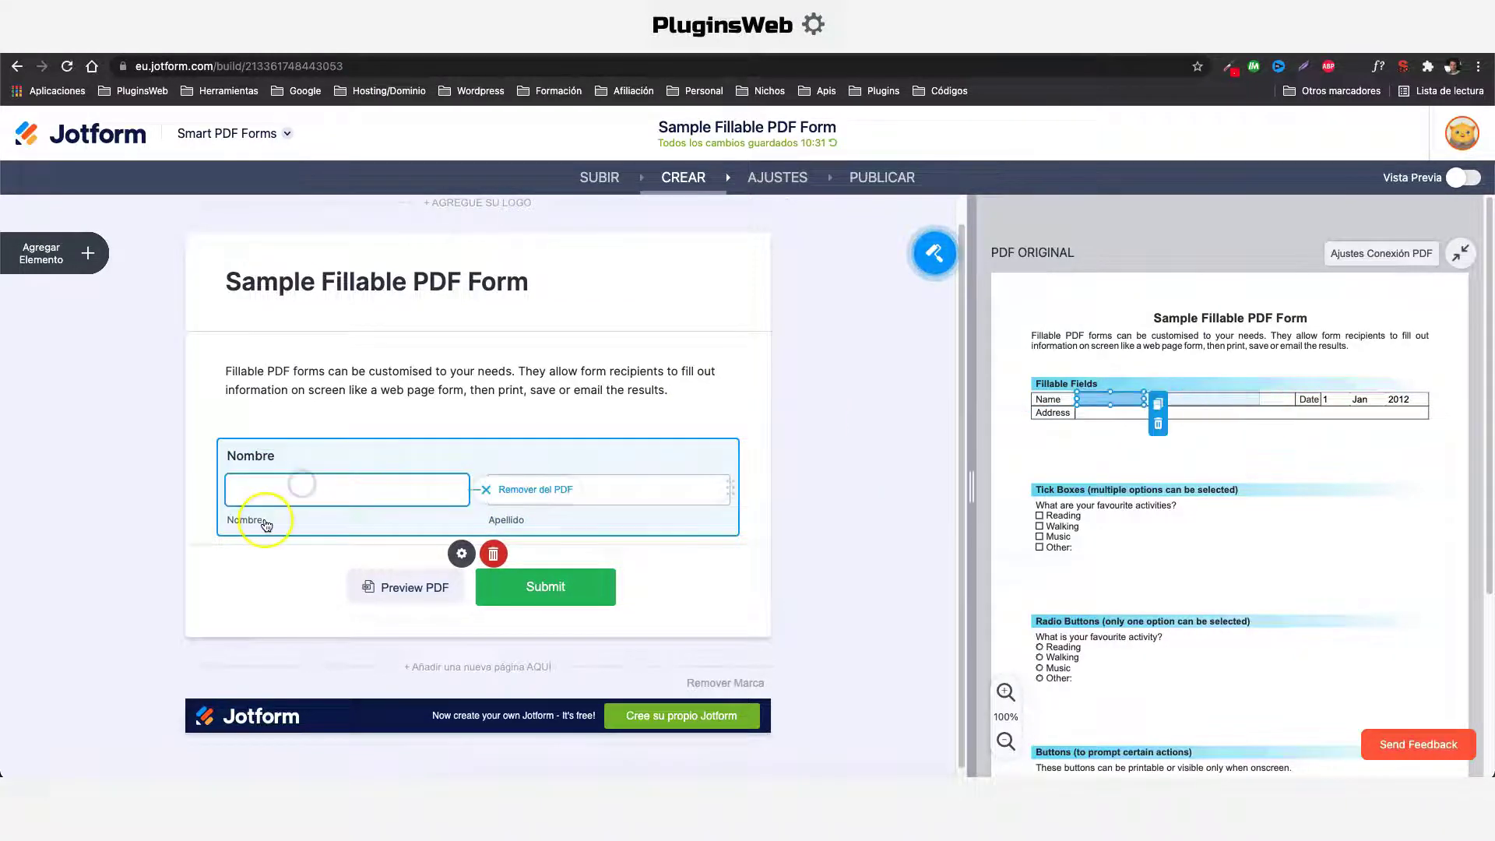
pyautogui.click(1092, 404)
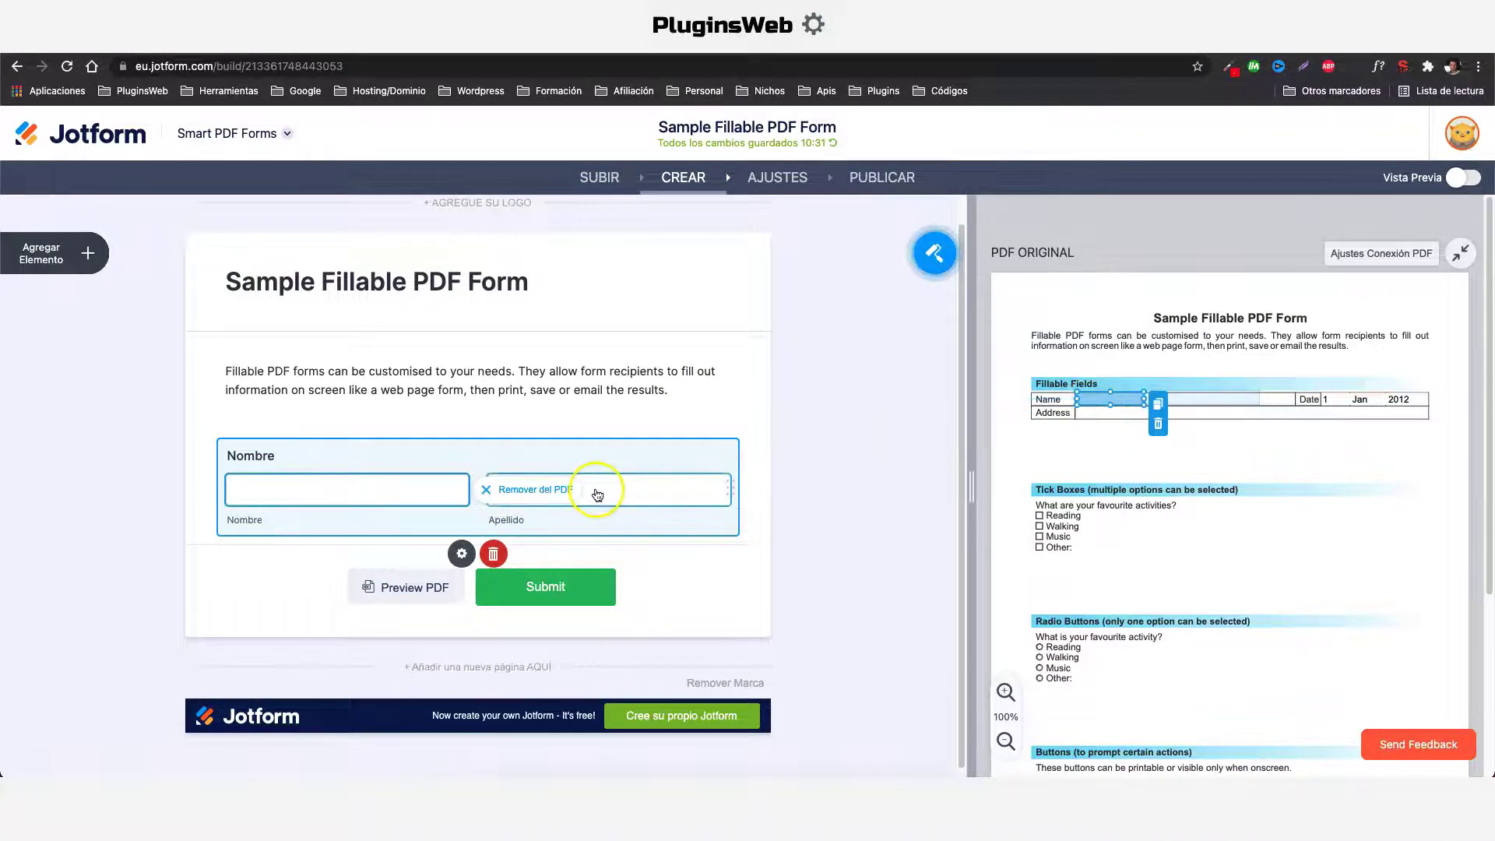
pyautogui.click(643, 489)
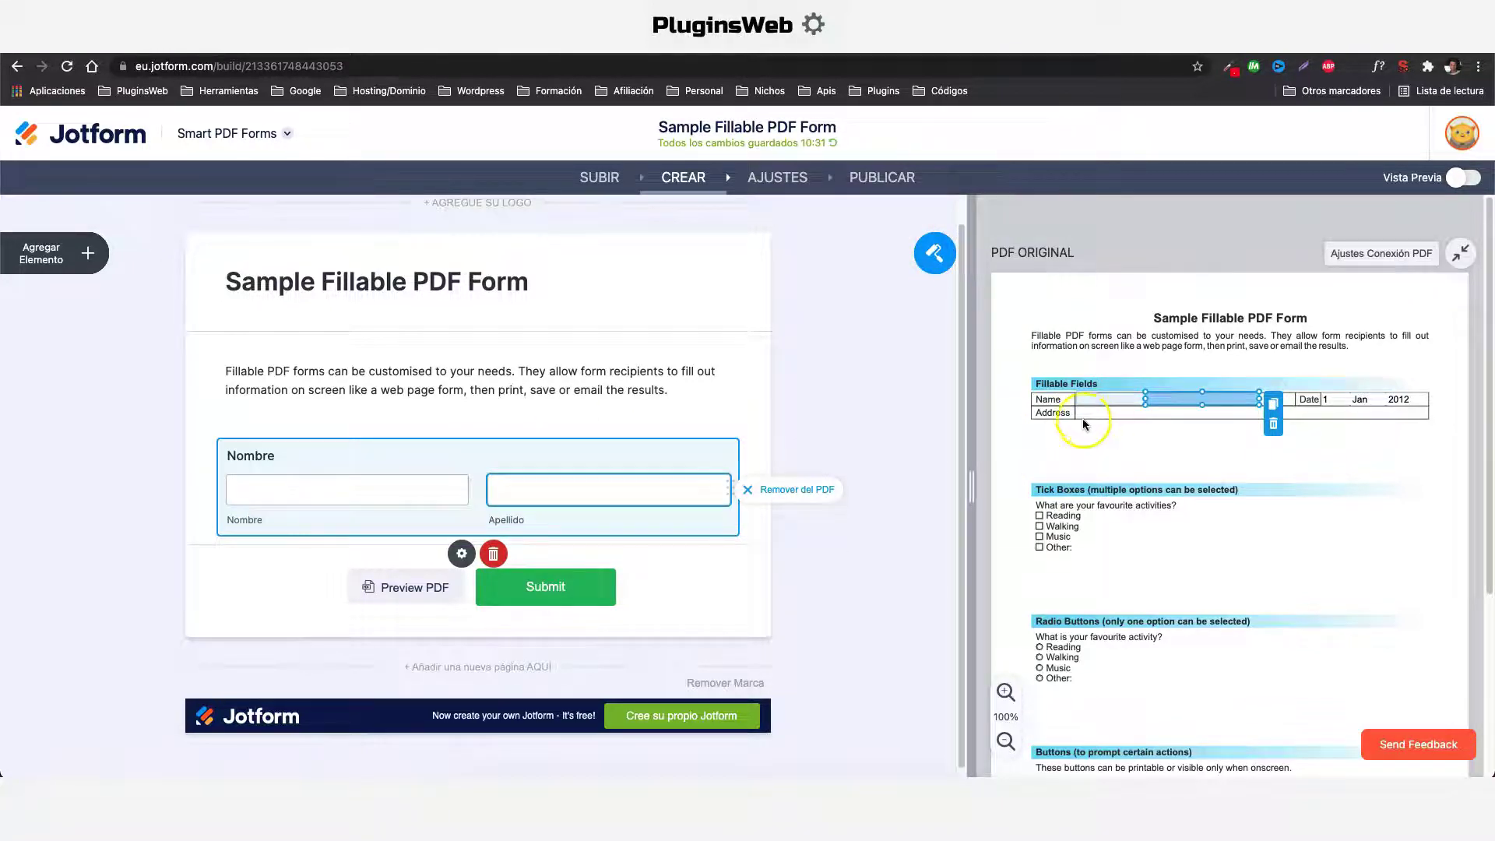
pyautogui.click(37, 256)
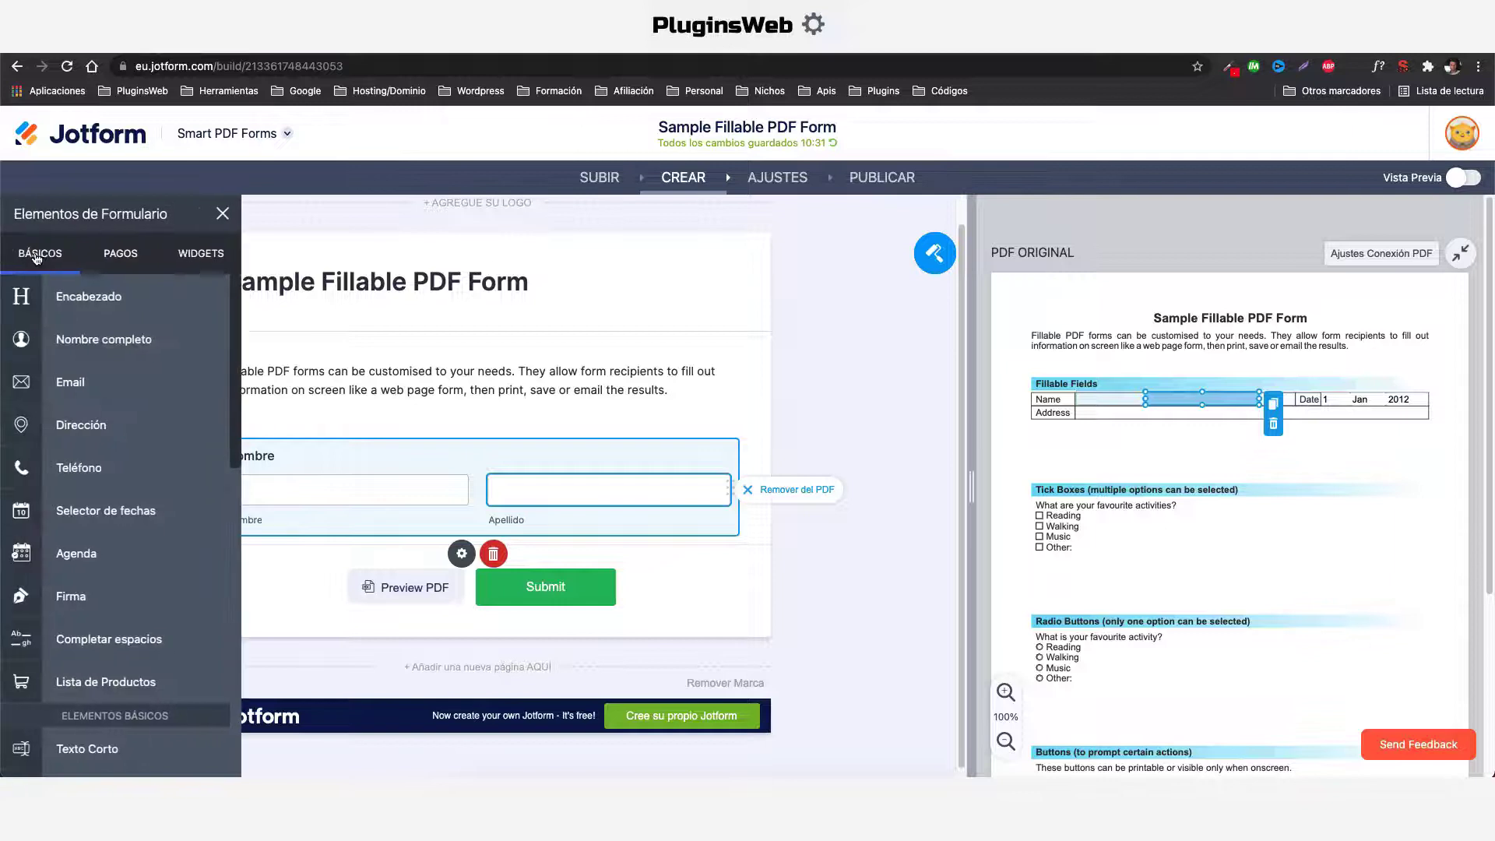
pyautogui.scroll(-1, 78, 308)
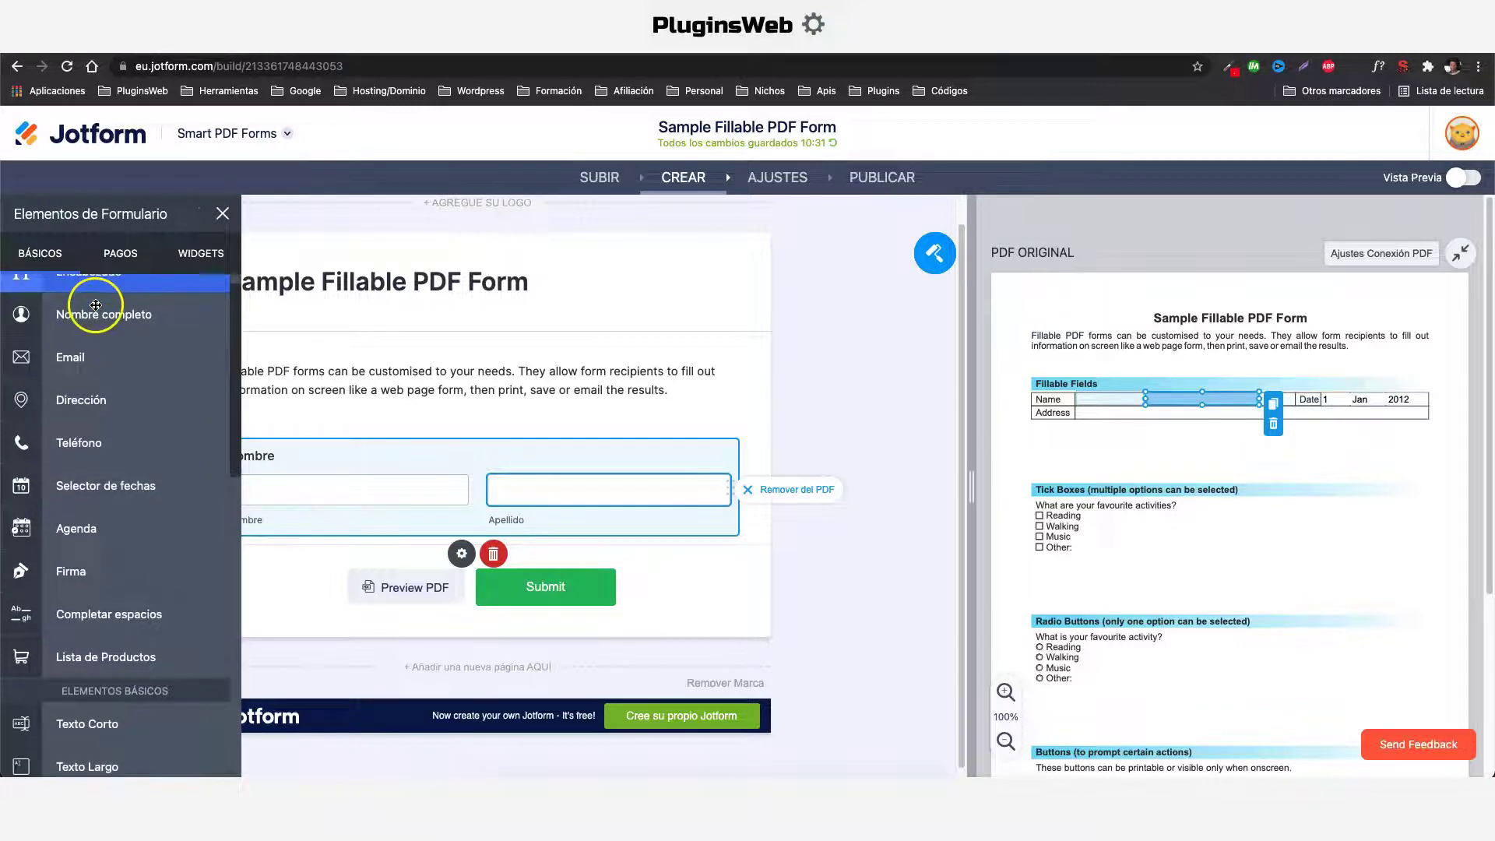
pyautogui.click(81, 404)
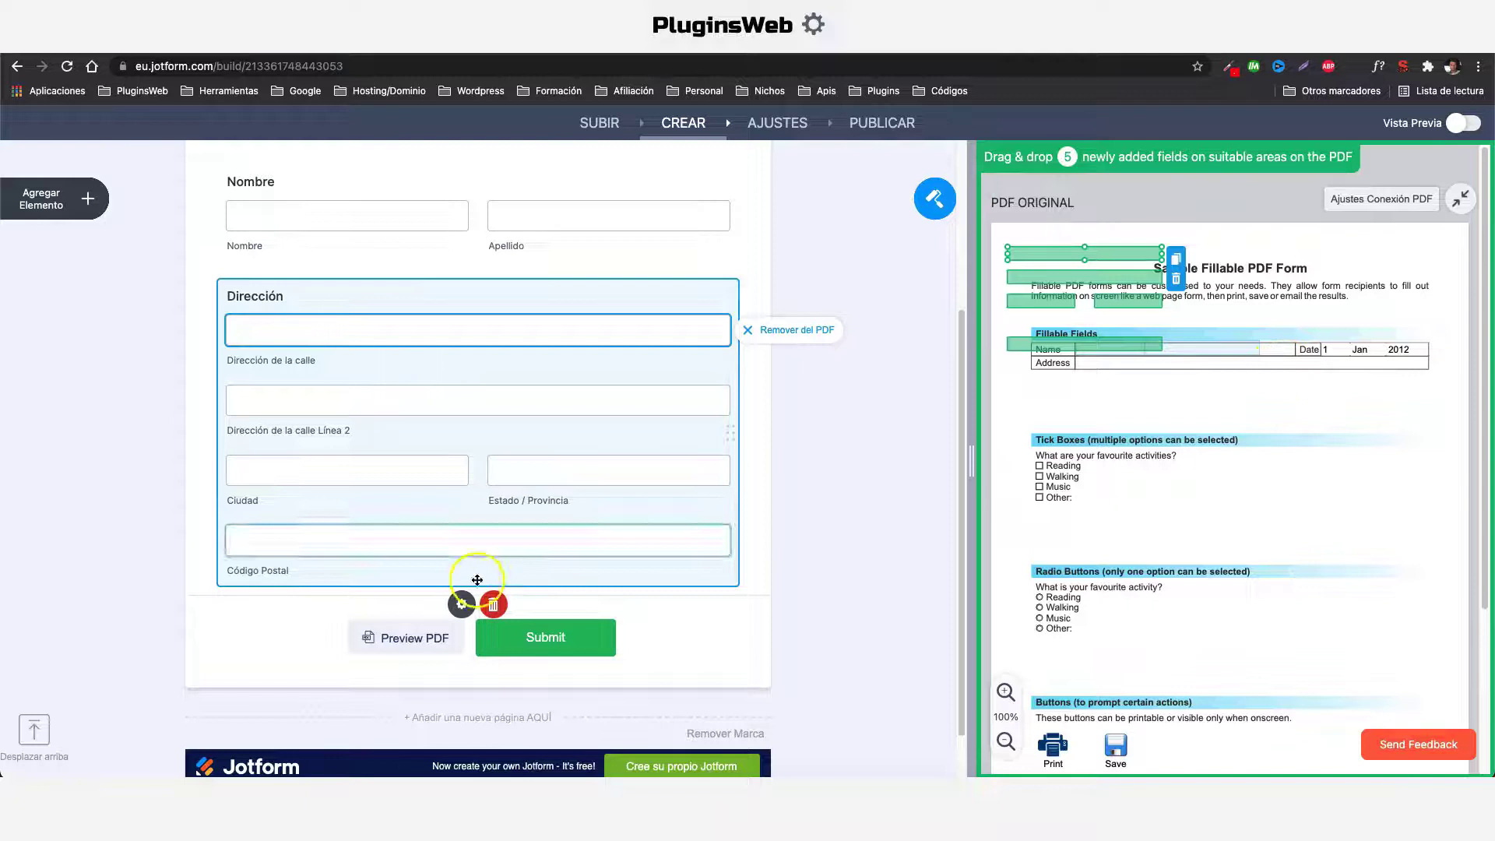
pyautogui.click(493, 606)
# Step: Add a Texto Corto field labelled Dirección and fit its box across the whole Address row of the PDF
pyautogui.click(40, 252)
pyautogui.scroll(-3, 222, 346)
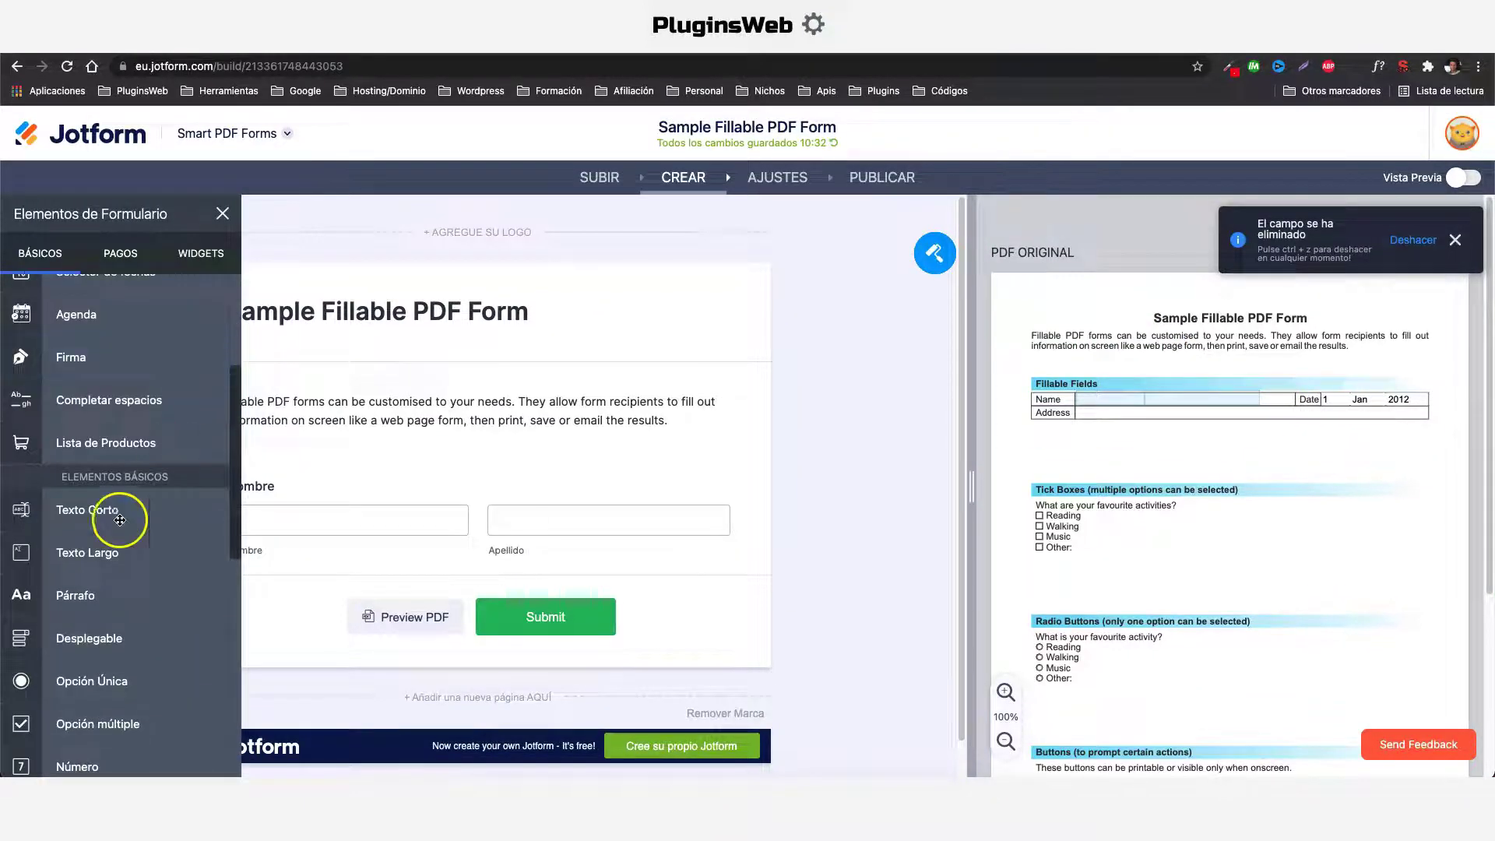
pyautogui.click(97, 515)
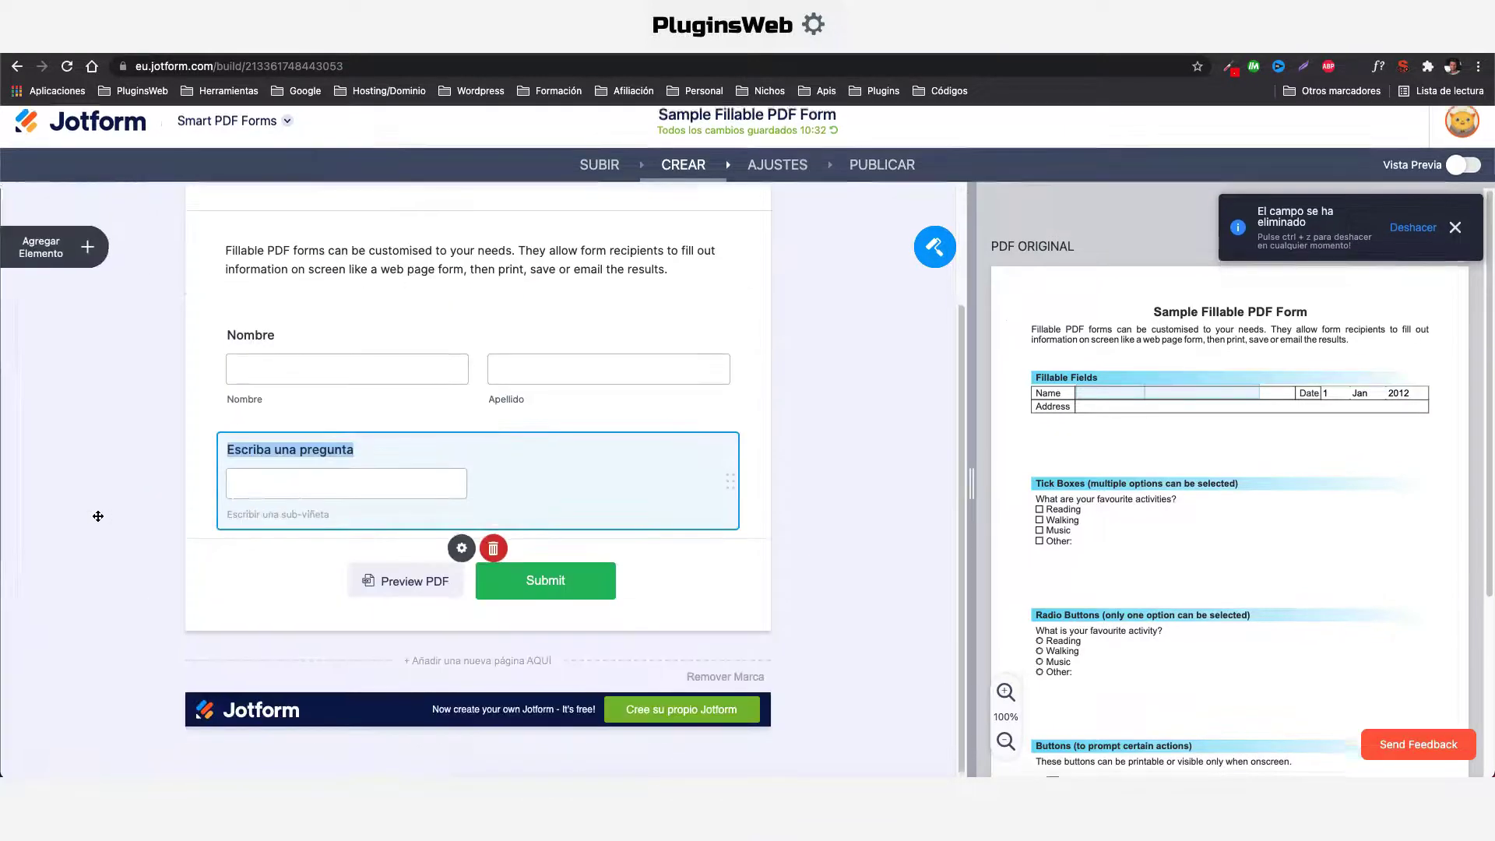
pyautogui.click(309, 452)
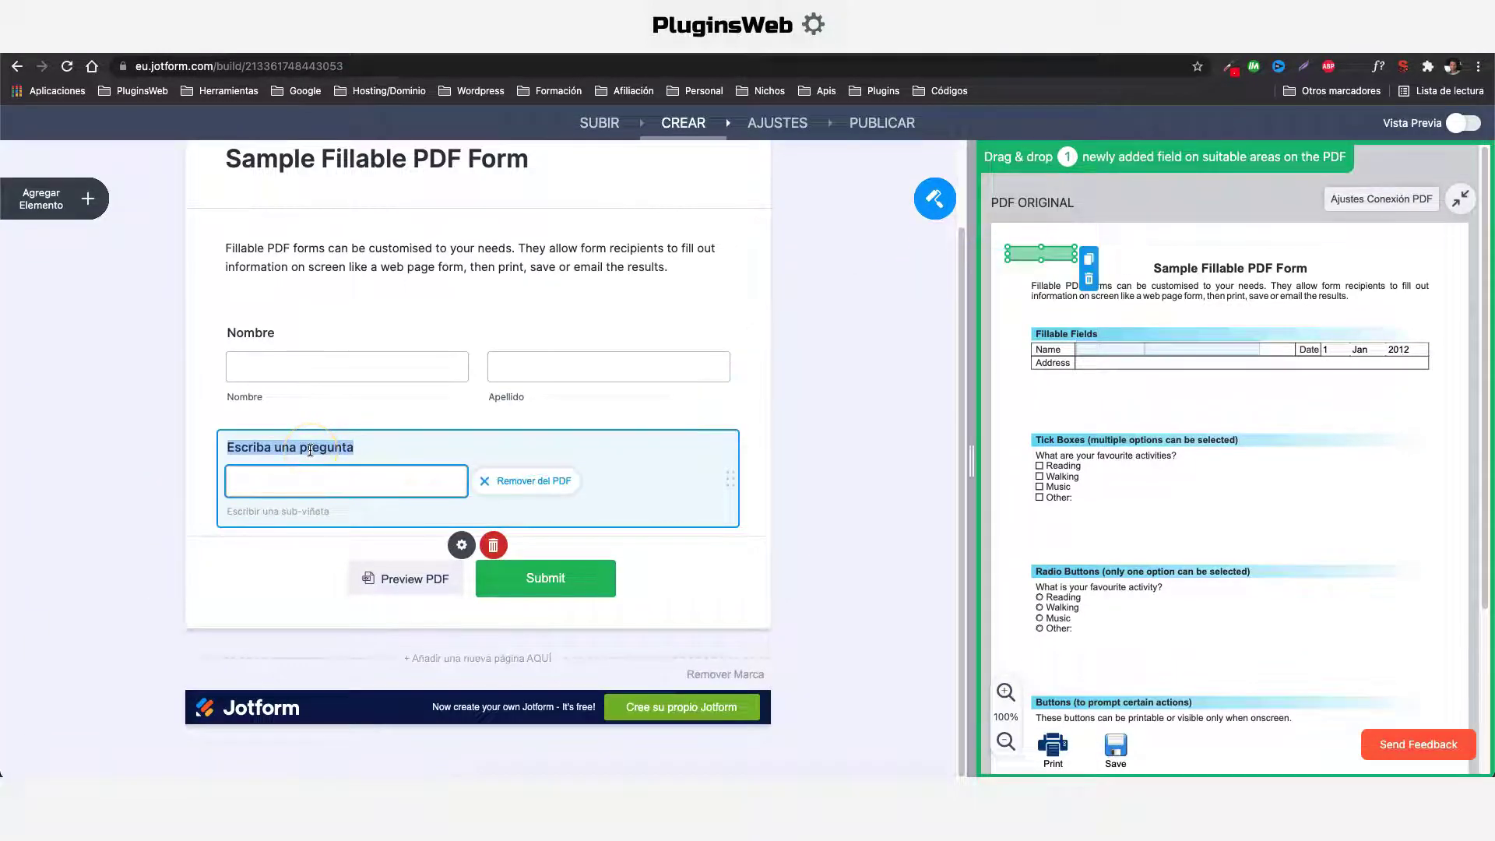
pyautogui.write('Dirección')
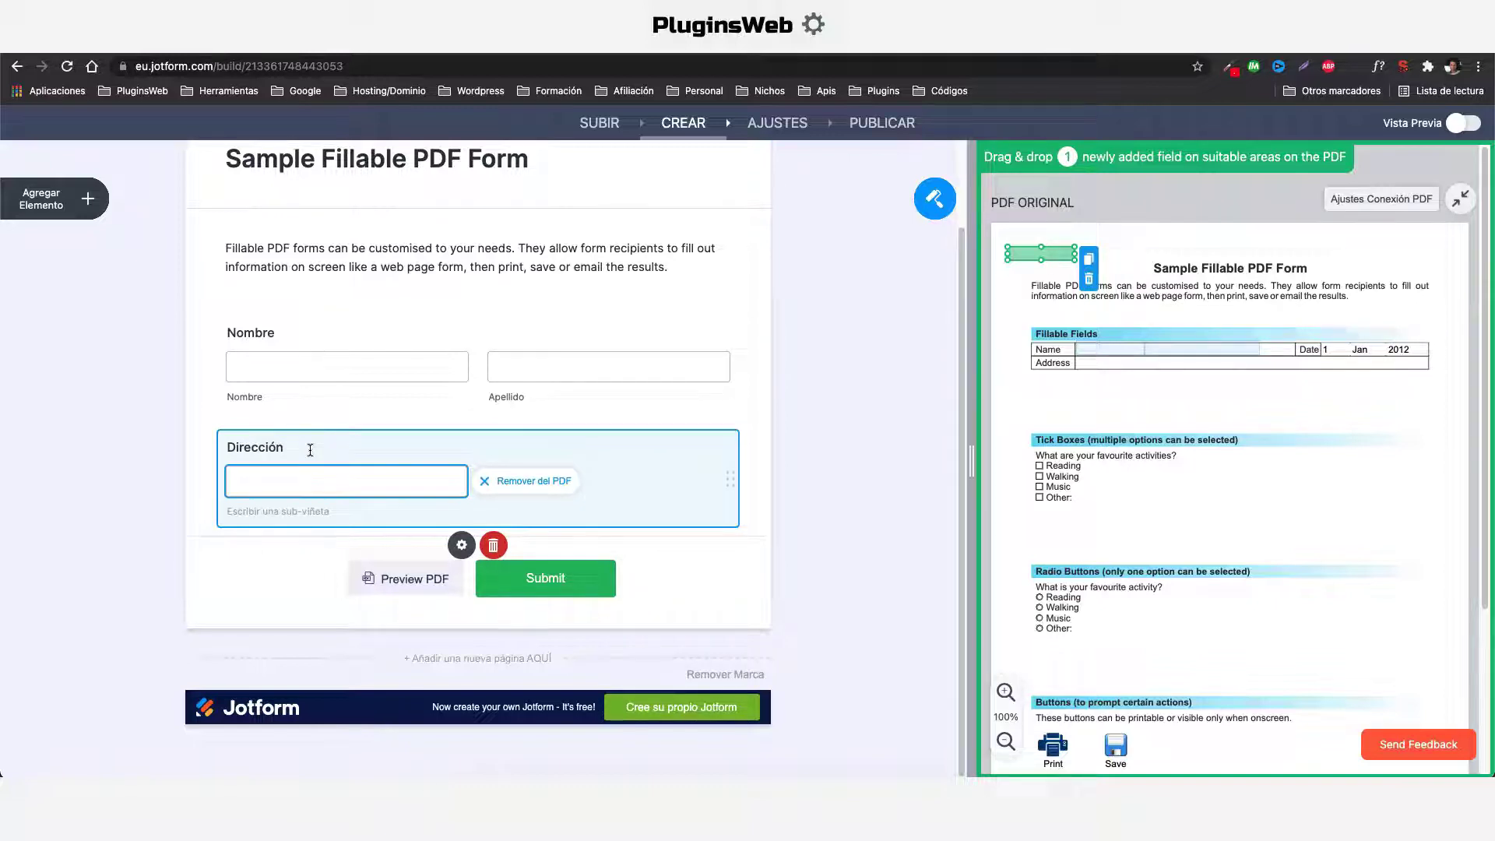
pyautogui.moveTo(1027, 255); pyautogui.dragTo(1425, 363)
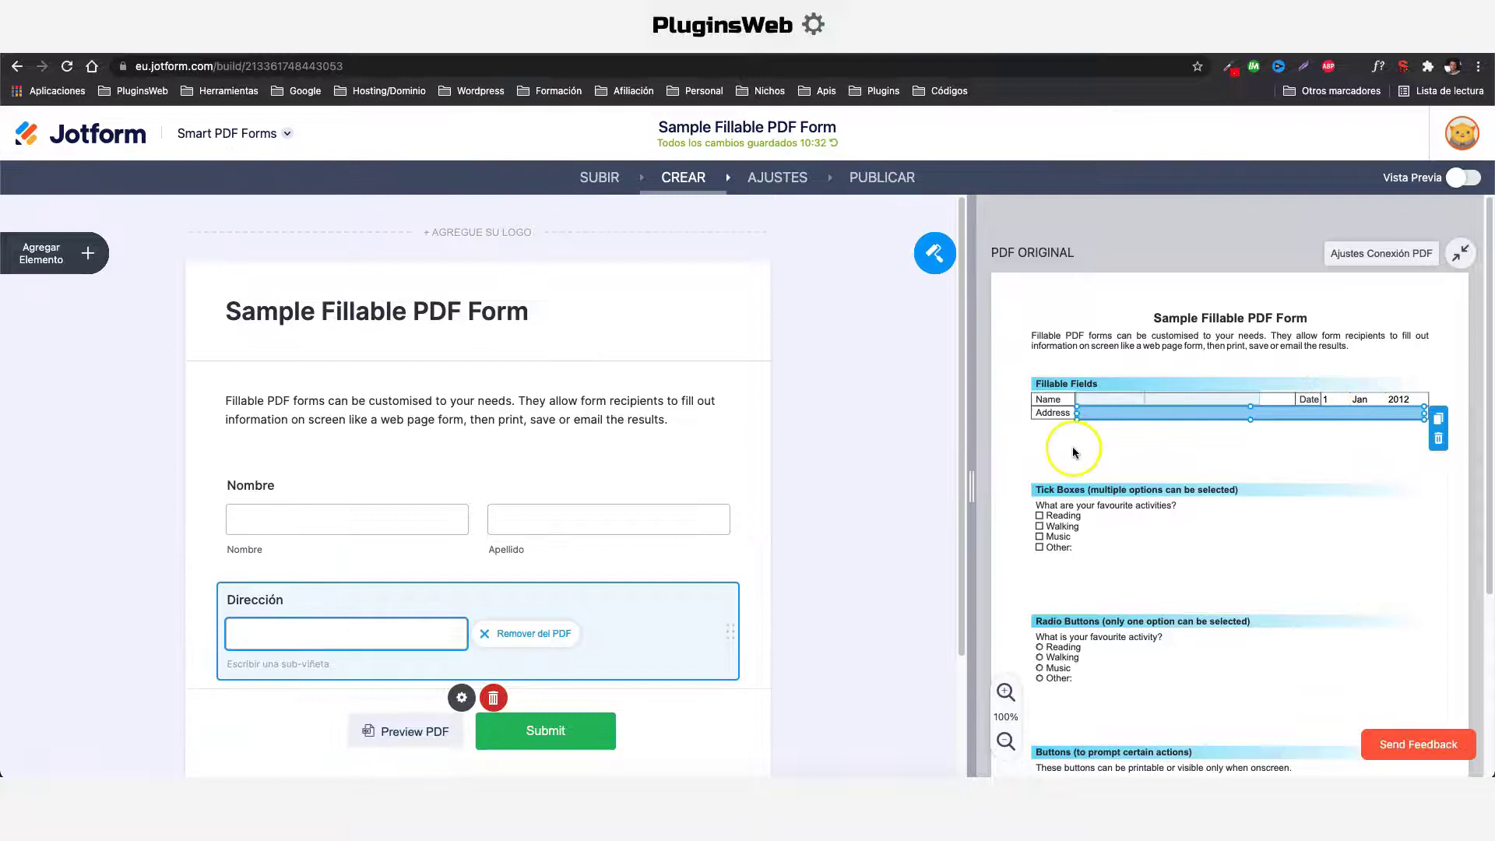
# Step: Add an Opción múltiple field to the form below the Dirección field
pyautogui.scroll(-1, 1073, 449)
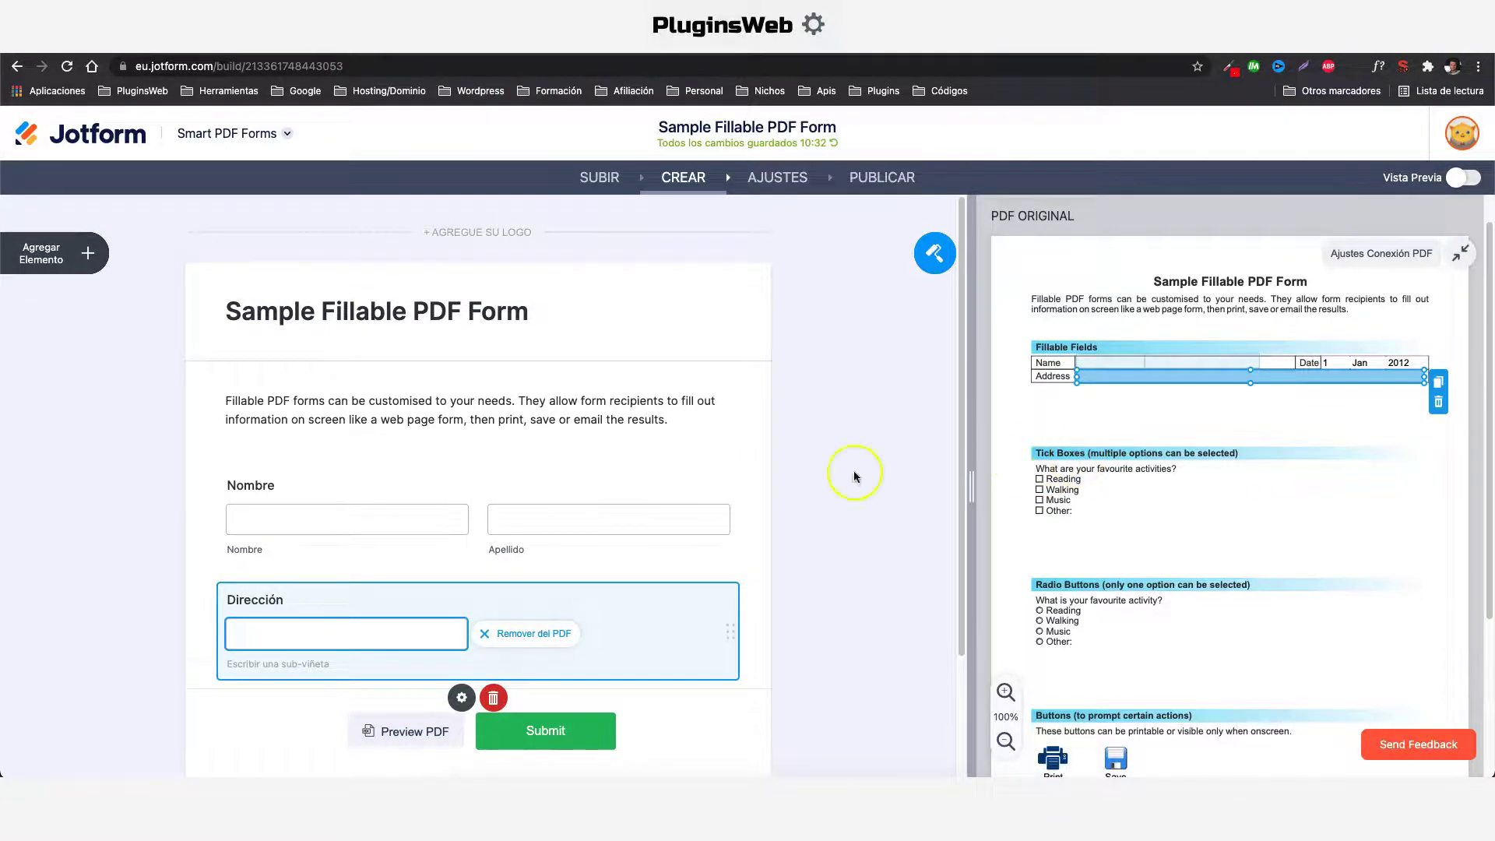
pyautogui.scroll(-4, 517, 460)
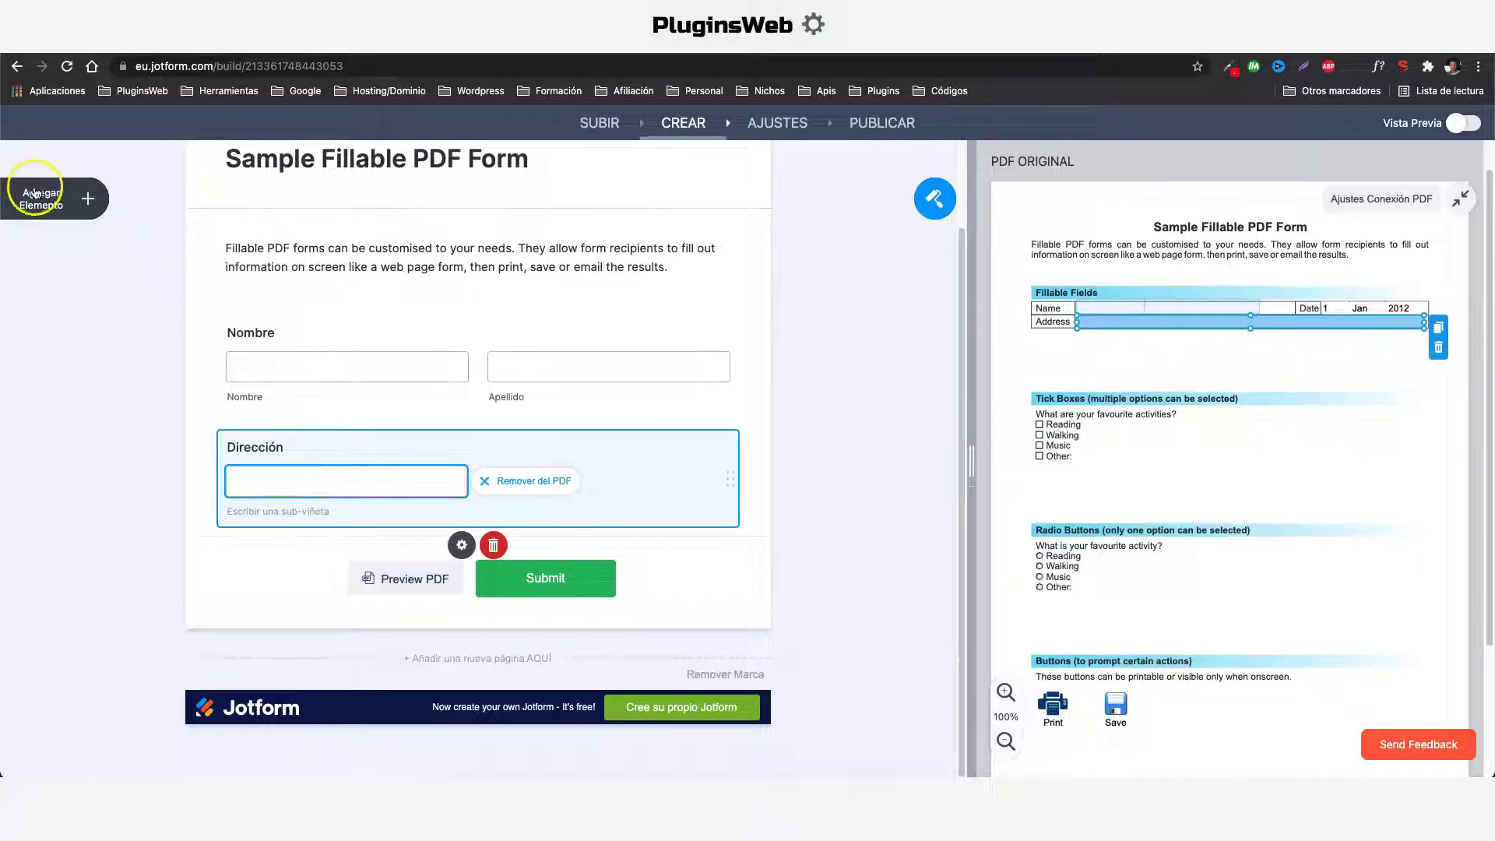
pyautogui.click(37, 201)
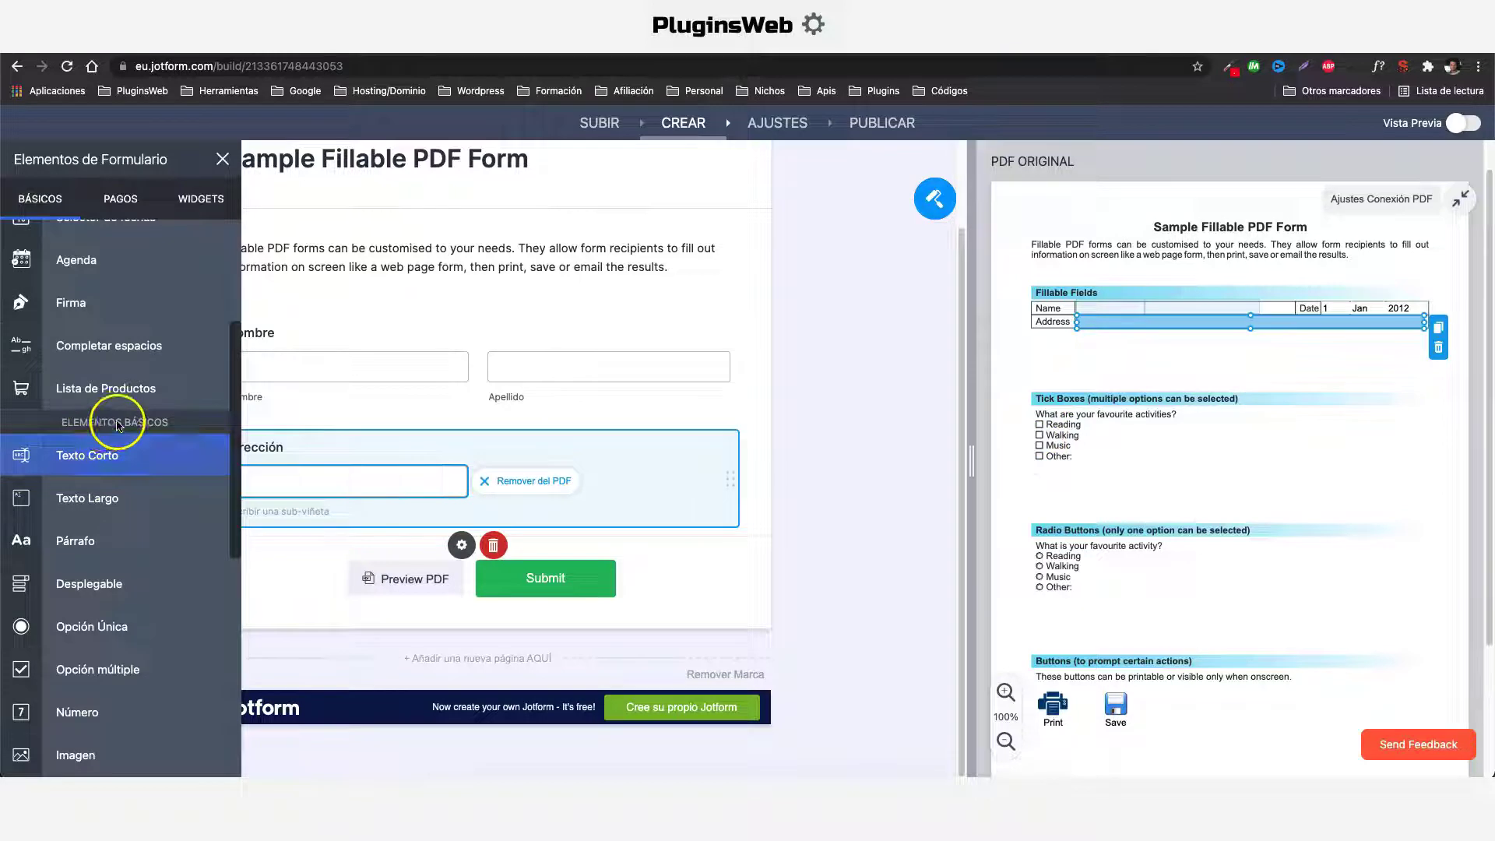
pyautogui.scroll(-1, 156, 483)
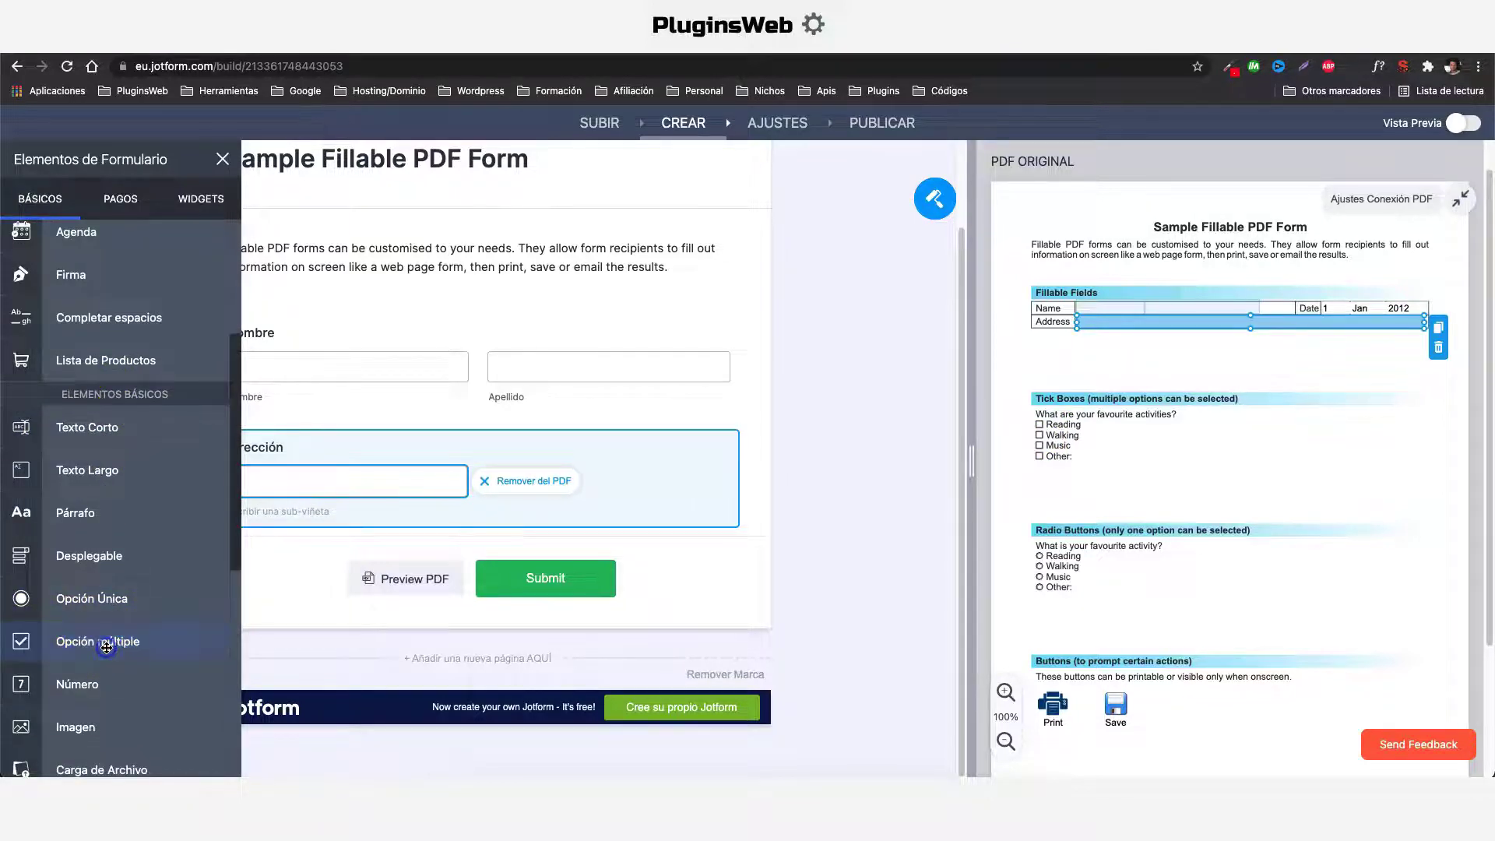
pyautogui.click(102, 643)
pyautogui.click(291, 424)
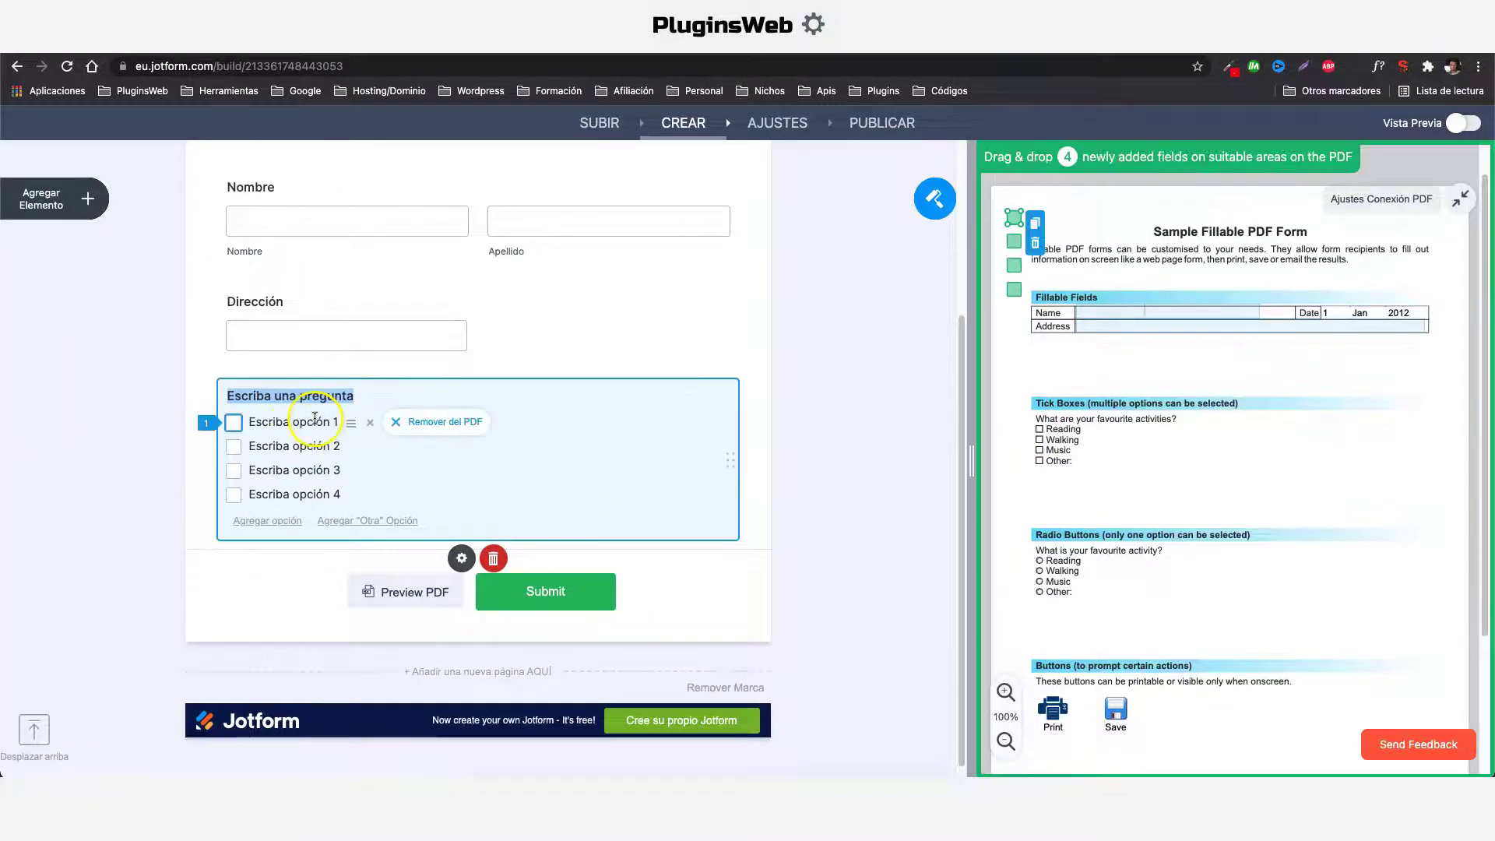
# Step: Name the multiple-choice options Reading, walking and Music, delete the fourth option, and add an "Otra" option with its text box
pyautogui.click(315, 421)
pyautogui.write('Reading')
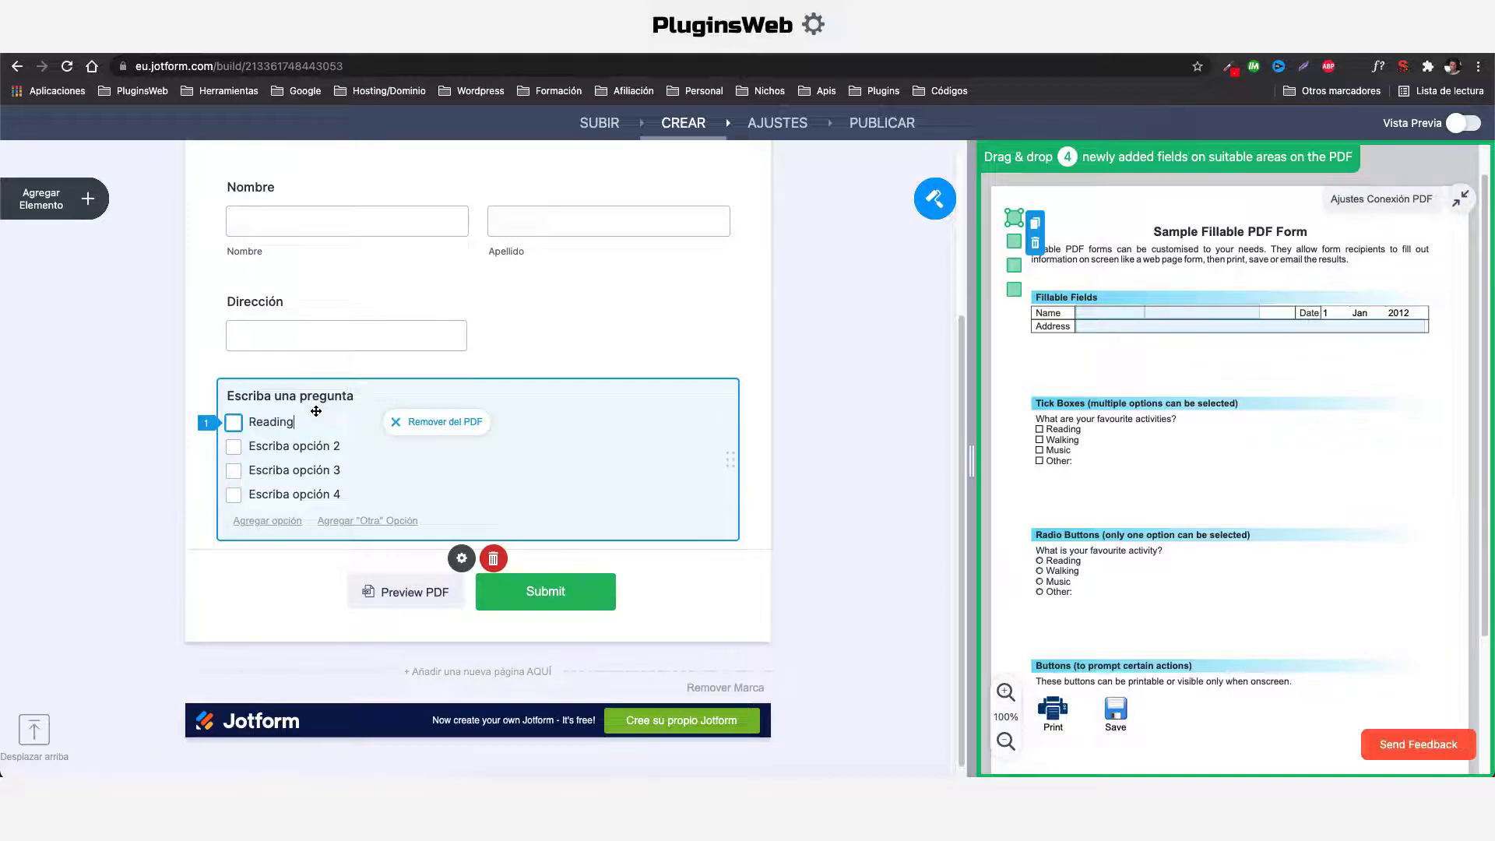
pyautogui.click(316, 450)
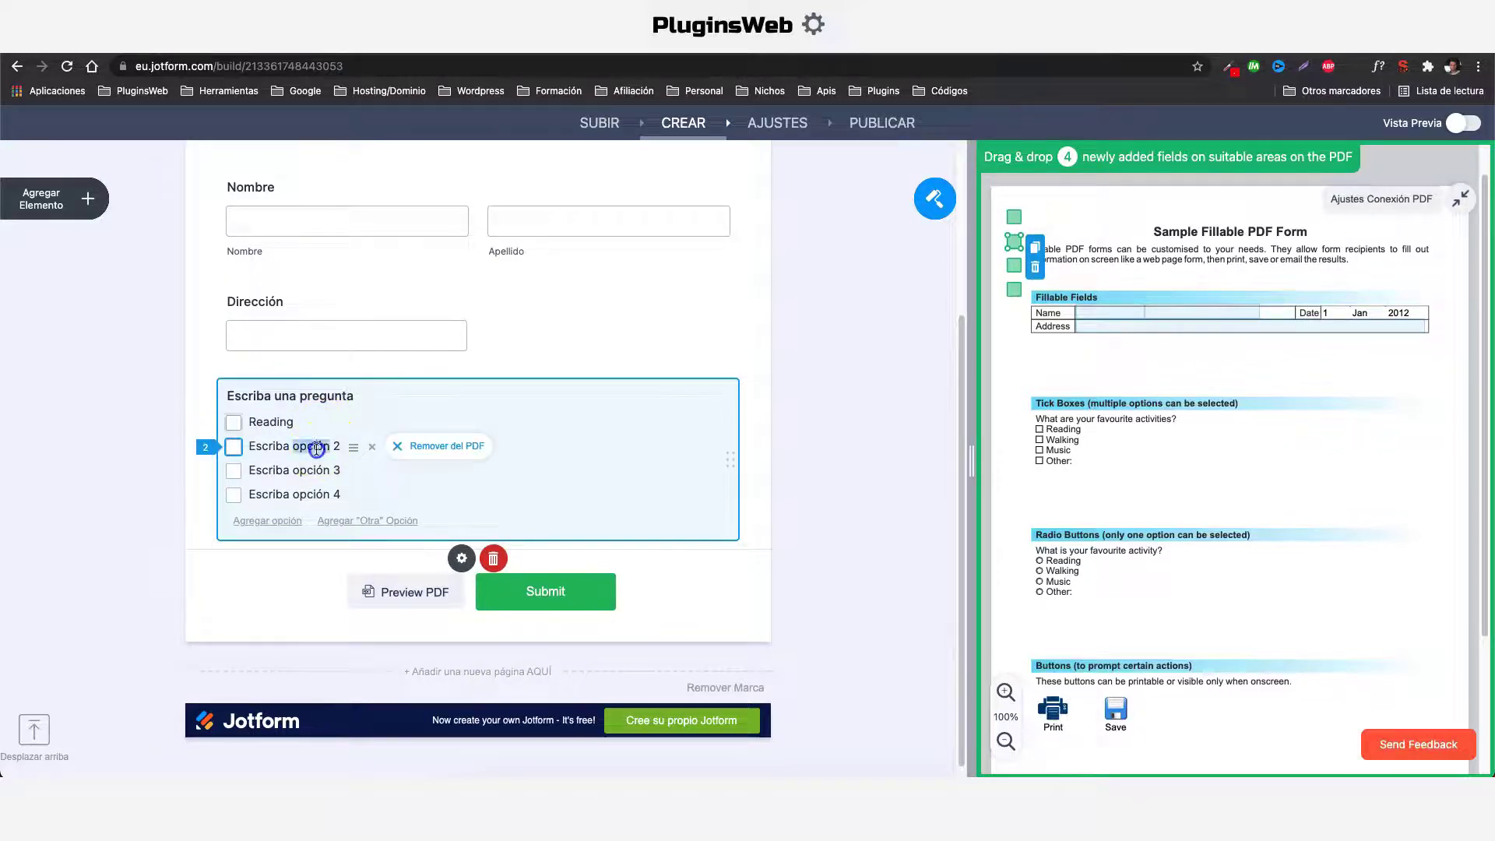
pyautogui.write('walking')
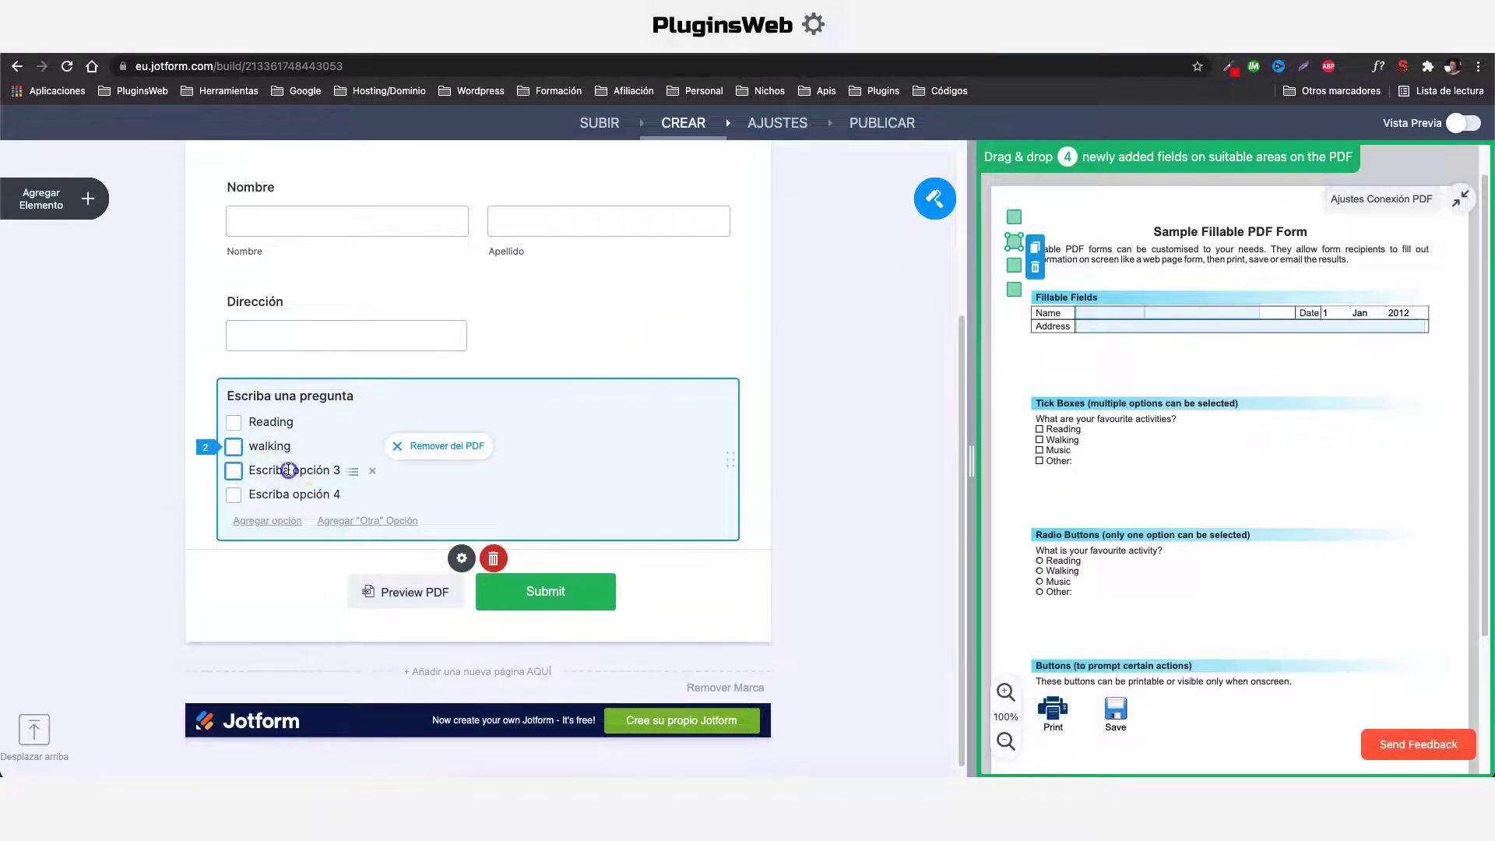
pyautogui.click(288, 470)
pyautogui.write('Music')
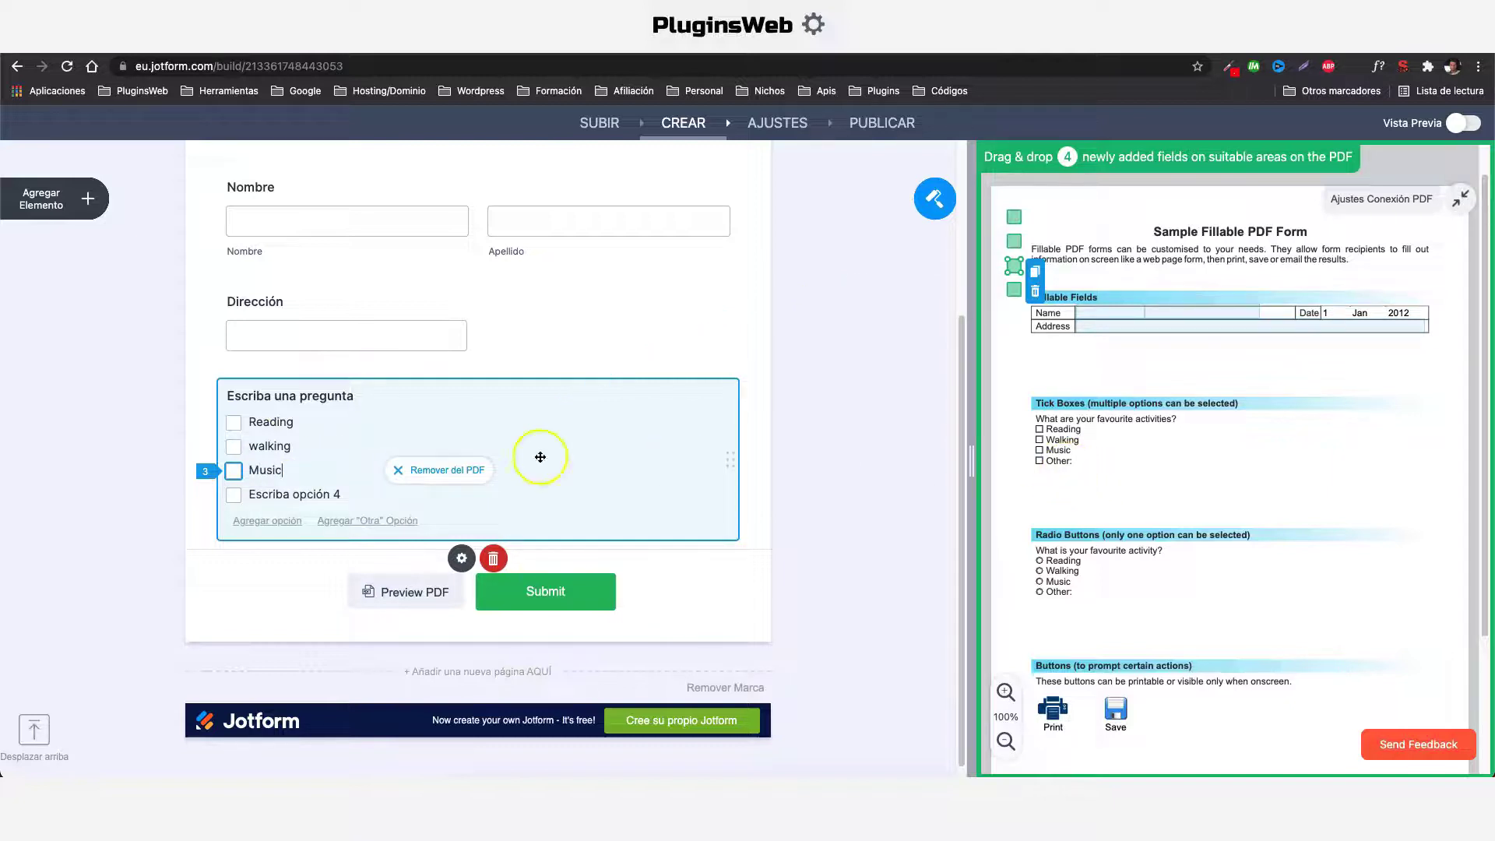
pyautogui.click(371, 497)
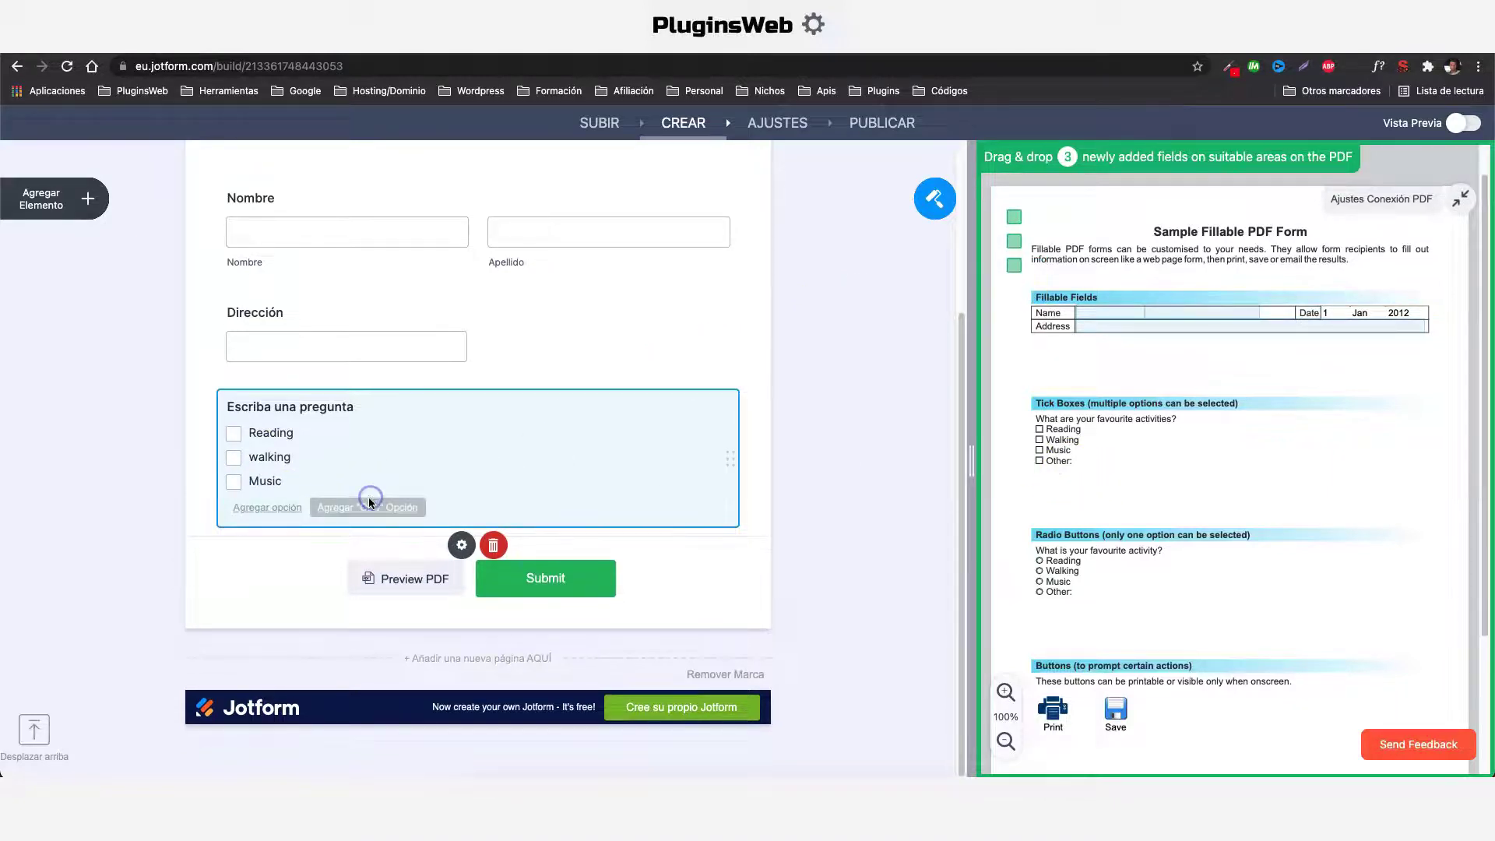
pyautogui.click(366, 508)
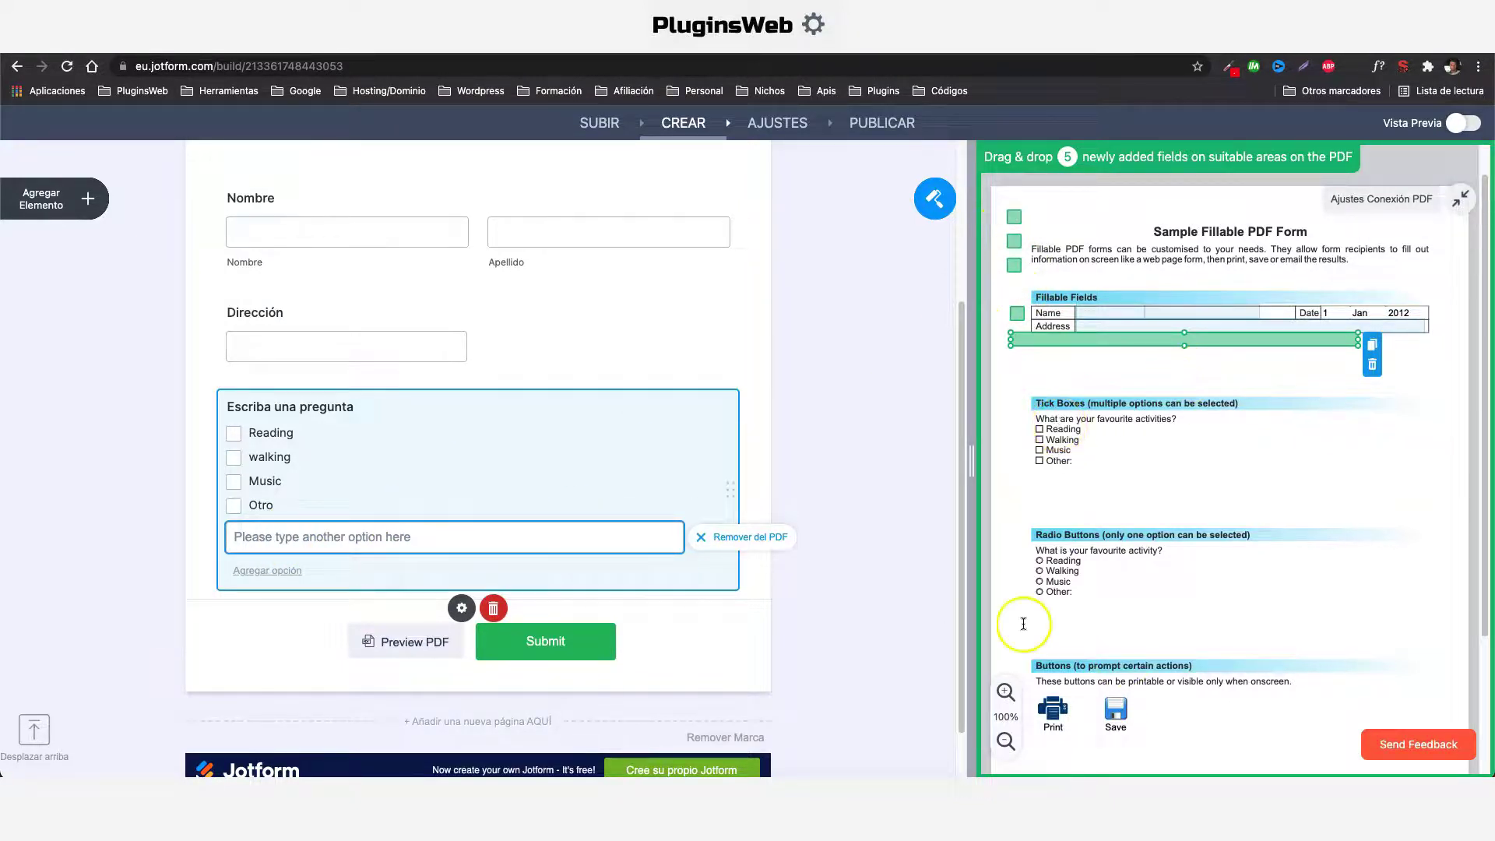
# Step: Place the first three option boxes over the Reading, Walking and Music tick squares on the PDF
pyautogui.click(1006, 692)
pyautogui.click(1006, 692)
pyautogui.click(1006, 692)
pyautogui.click(1006, 692)
pyautogui.click(1006, 692)
pyautogui.click(1006, 692)
pyautogui.click(1006, 692)
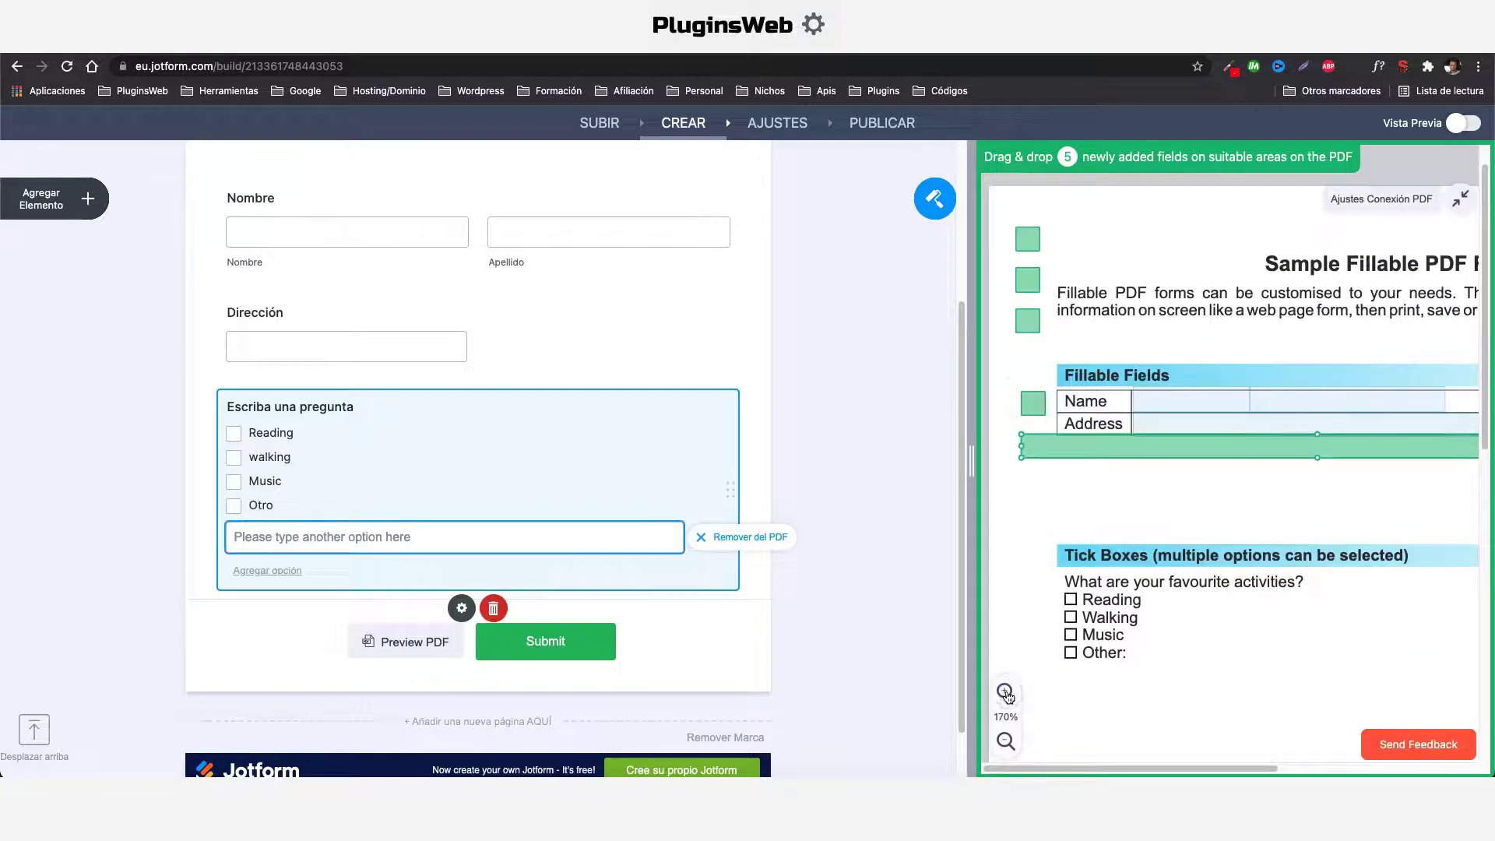
pyautogui.moveTo(1028, 238); pyautogui.dragTo(1079, 604)
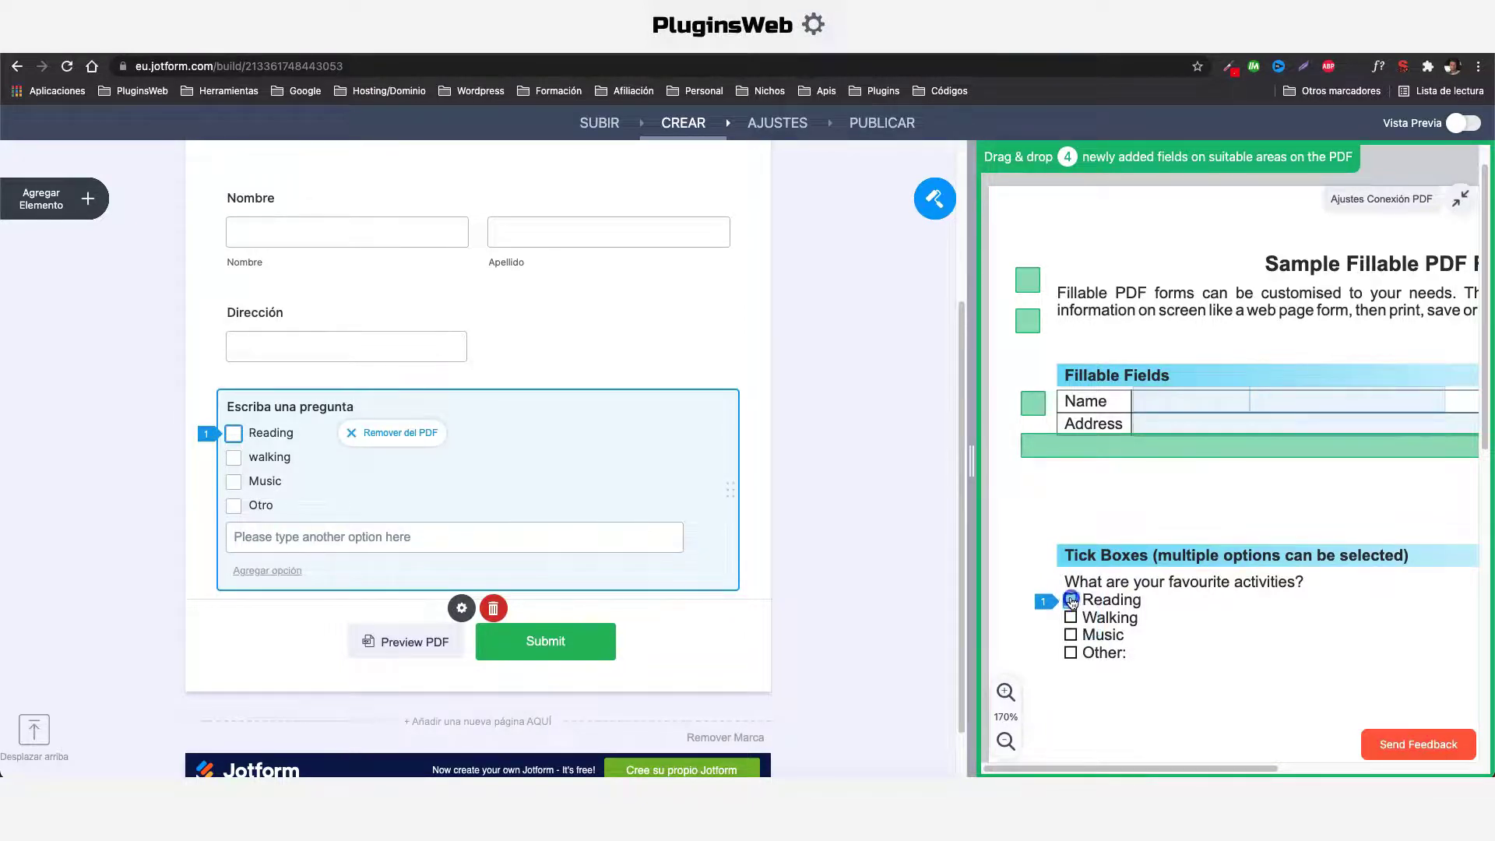
pyautogui.click(1036, 284)
pyautogui.moveTo(1039, 291); pyautogui.dragTo(1088, 606)
pyautogui.click(1027, 322)
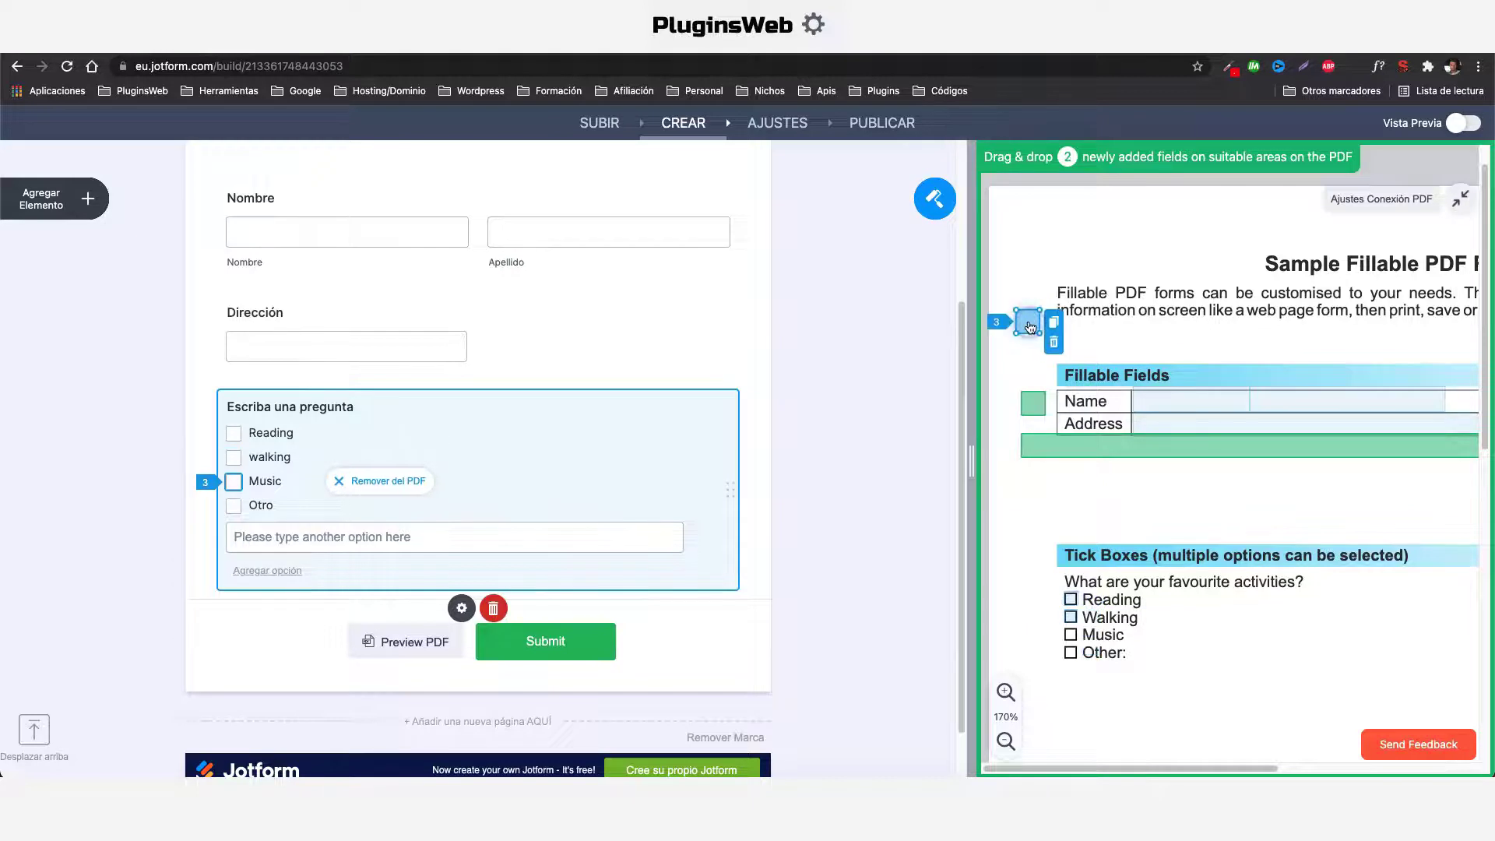
pyautogui.moveTo(1036, 330)
pyautogui.mouseDown()
pyautogui.moveTo(1043, 514)
pyautogui.moveTo(1072, 637)
pyautogui.mouseUp()
# Step: Place the Otro tick box on the PDF's Other square and its shortened text box beside the Other label
pyautogui.click(1033, 403)
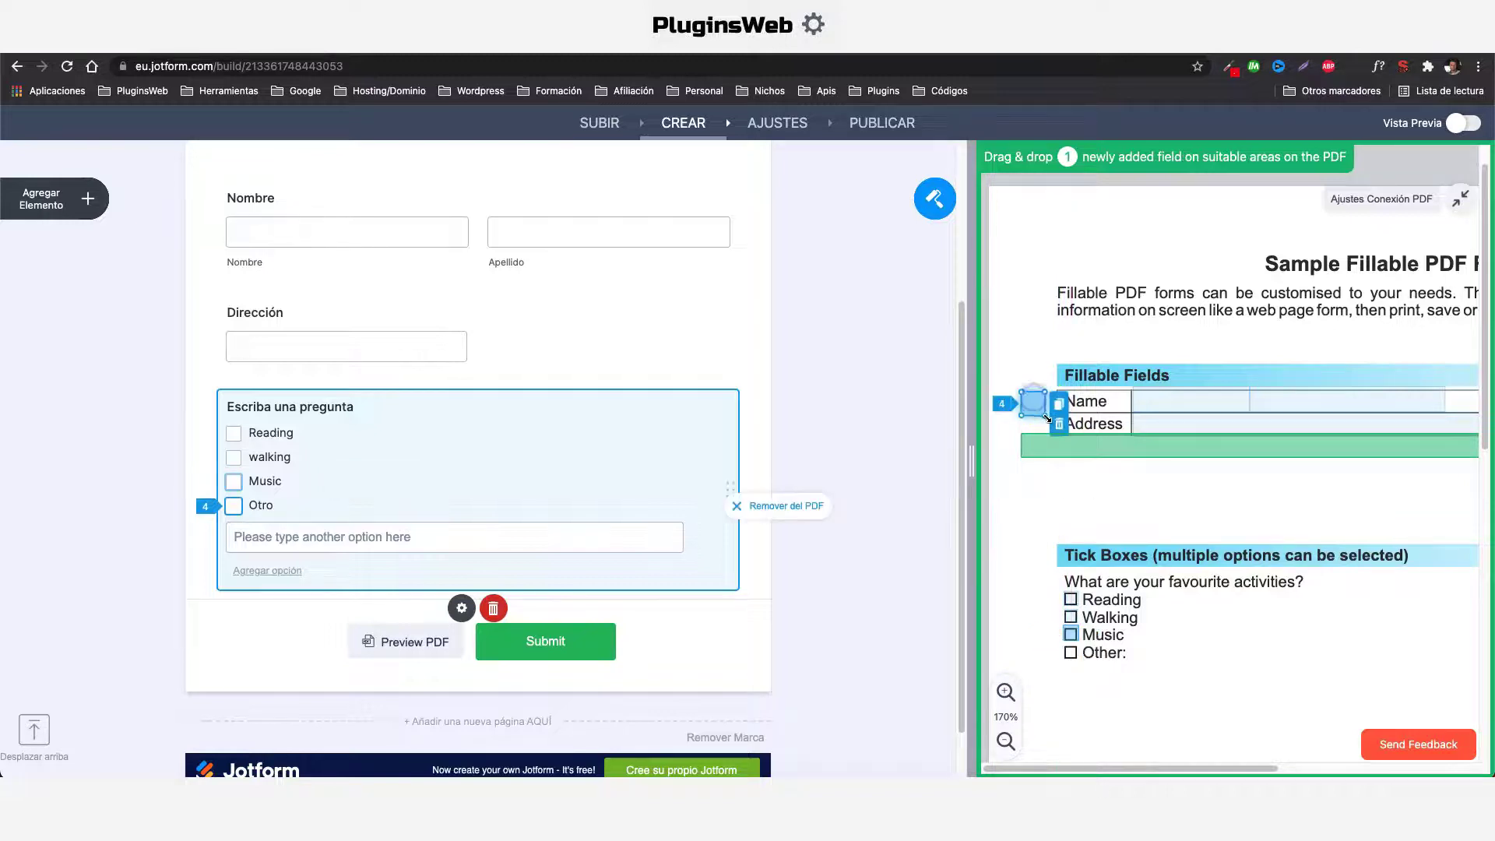
pyautogui.moveTo(1043, 445); pyautogui.dragTo(1071, 652)
pyautogui.click(1094, 450)
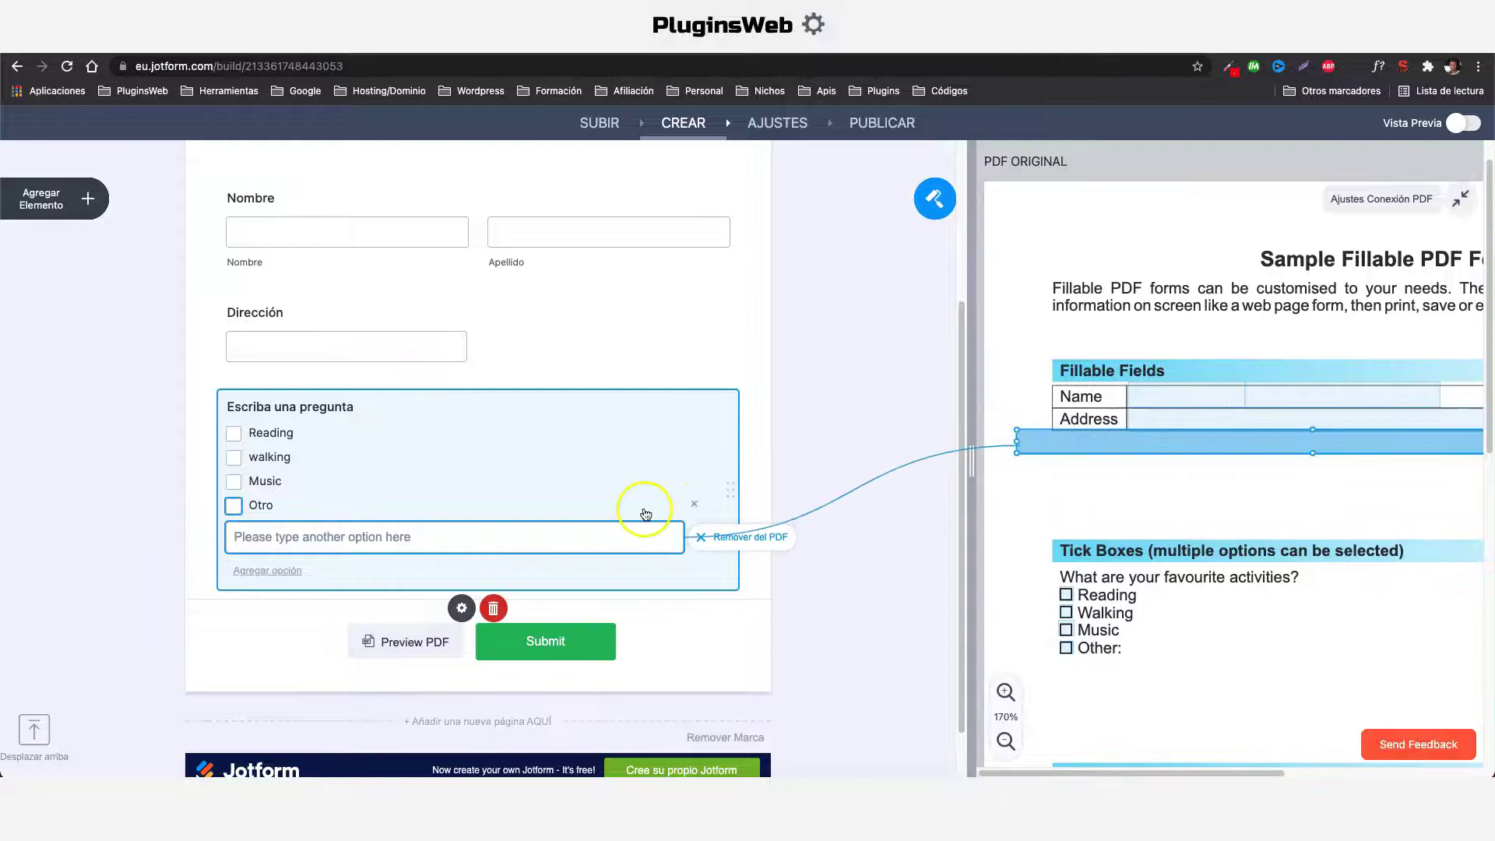
pyautogui.moveTo(1015, 441); pyautogui.dragTo(1164, 652)
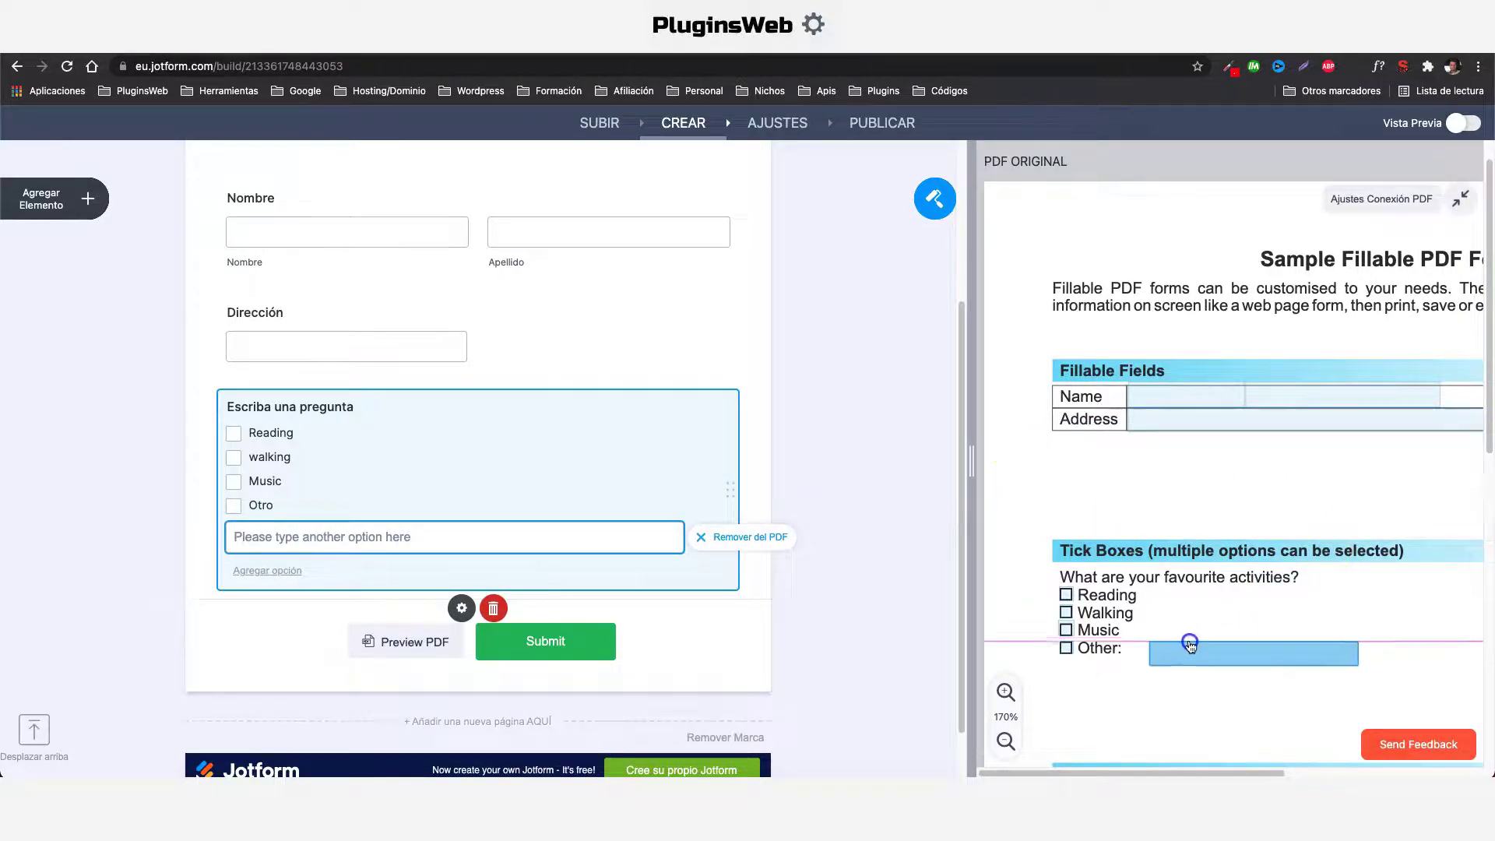
# Step: Examine the multiple-choice field's option properties, including the option list, predefined options, columns and other-option settings
pyautogui.scroll(-1, 568, 304)
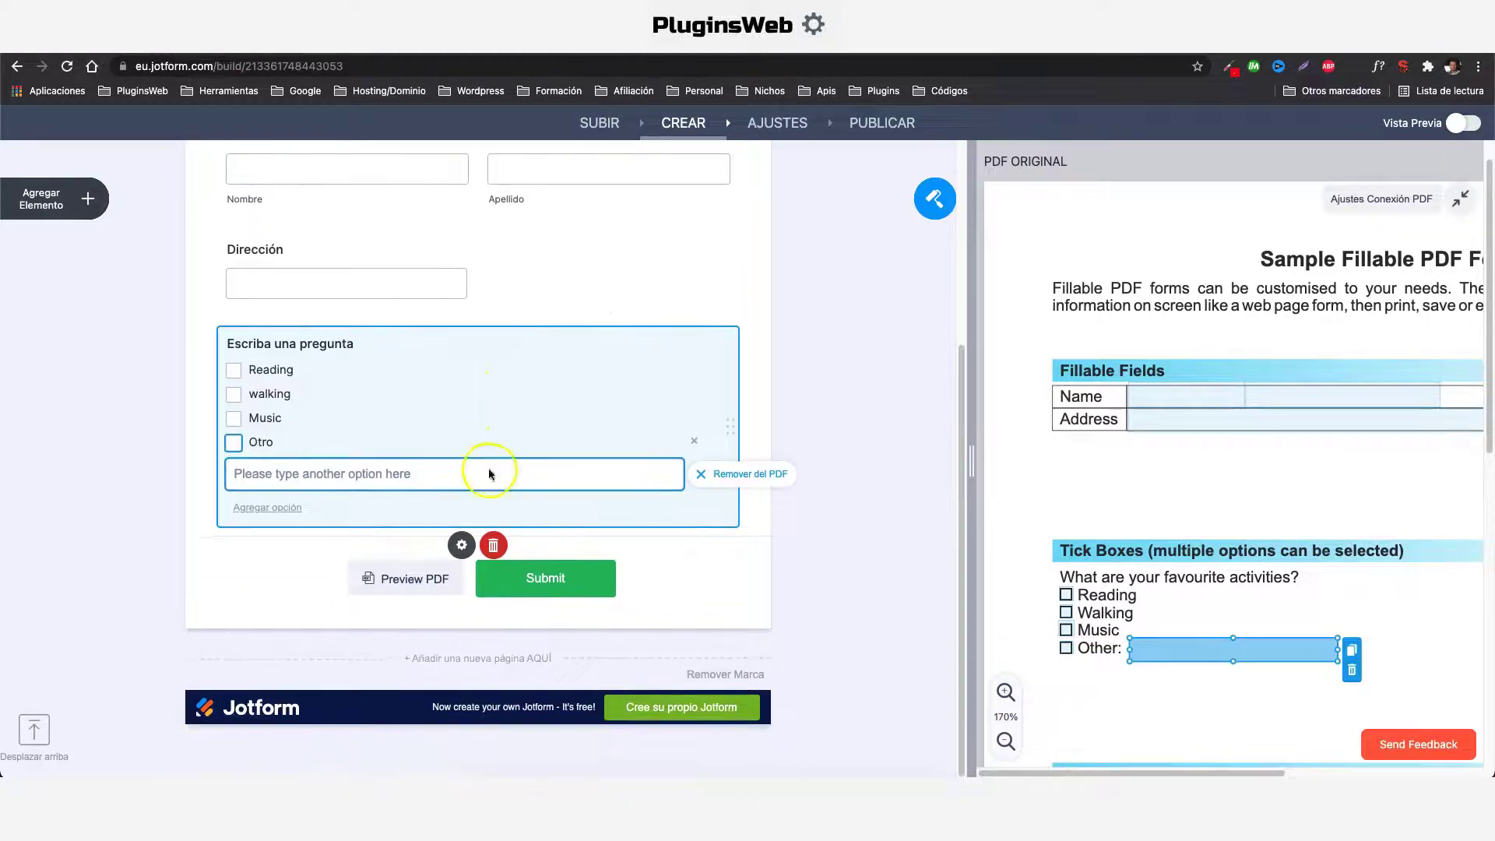
pyautogui.click(463, 547)
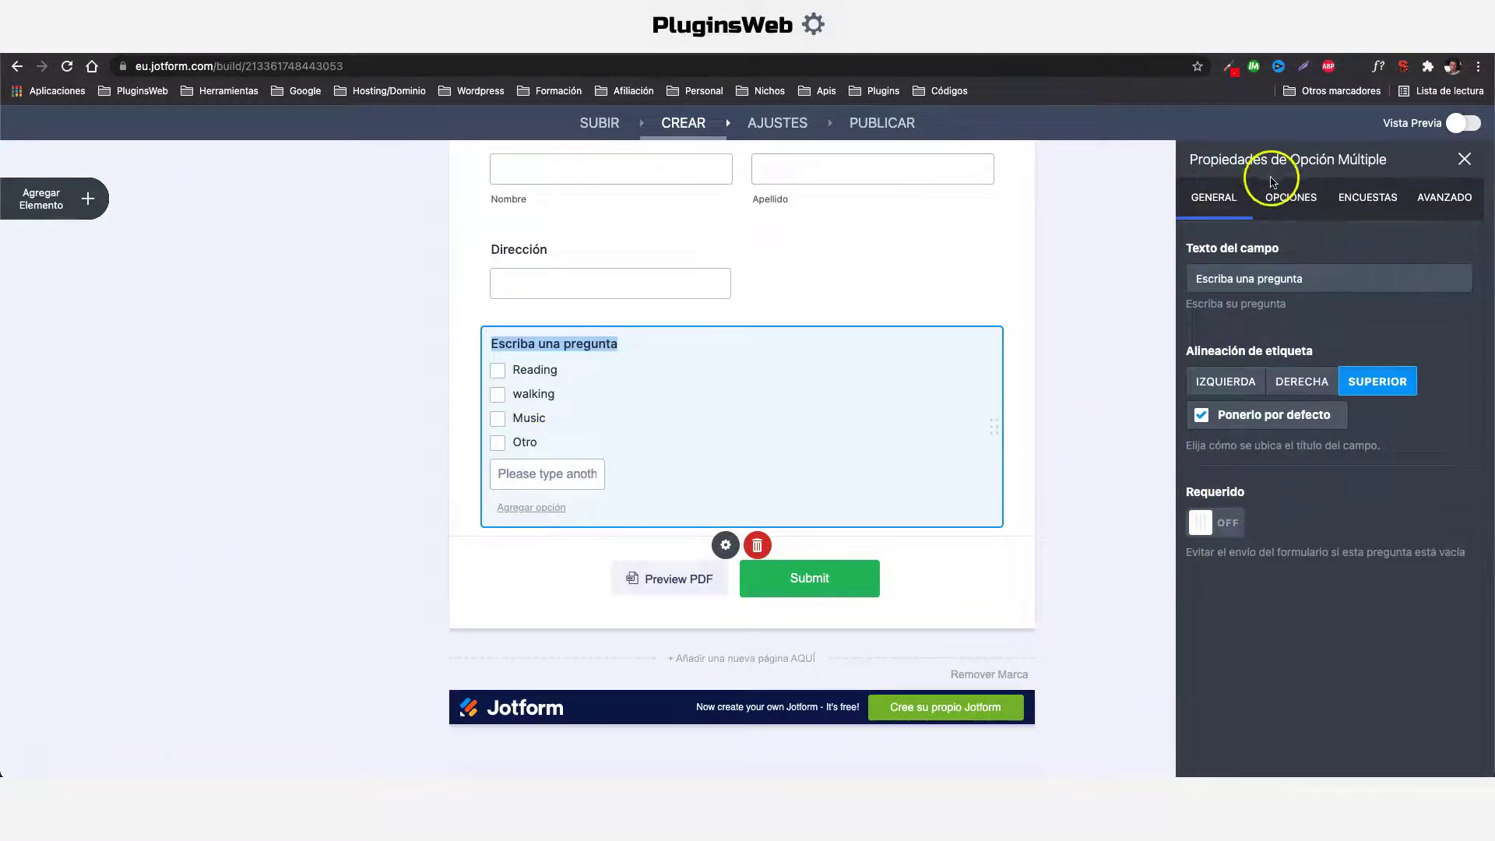
pyautogui.click(1281, 197)
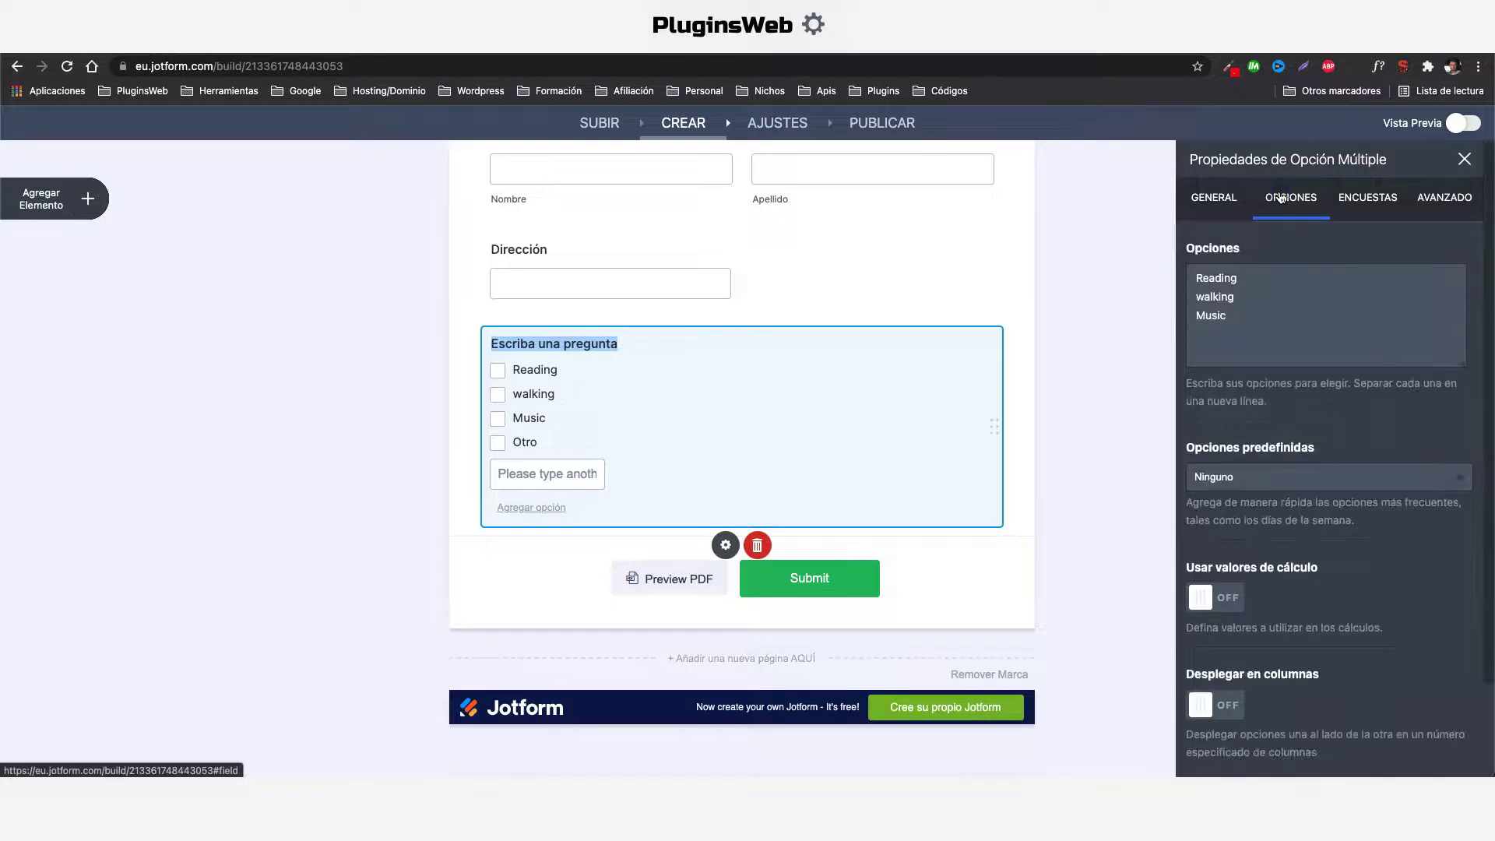
pyautogui.moveTo(1269, 314); pyautogui.dragTo(1157, 267)
pyautogui.scroll(-2, 1362, 385)
pyautogui.scroll(-1, 1363, 385)
pyautogui.scroll(3, 1364, 390)
pyautogui.scroll(-3, 1364, 391)
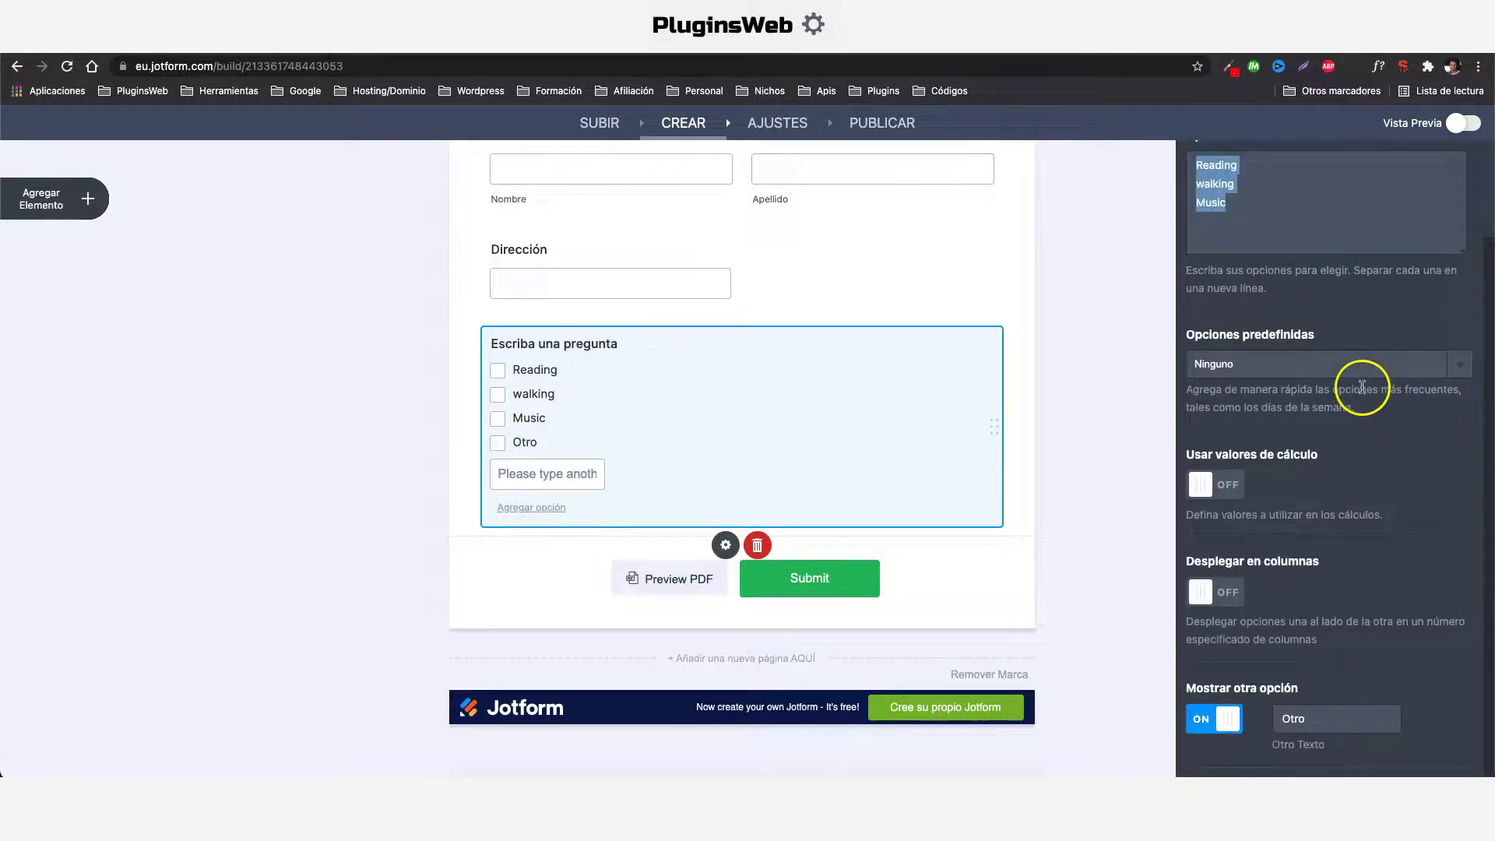
# Step: Enable calculation values for the multiple-choice field and set Reading to 10, walking to 20 and Music to 30
pyautogui.click(1214, 491)
pyautogui.scroll(-4, 1245, 467)
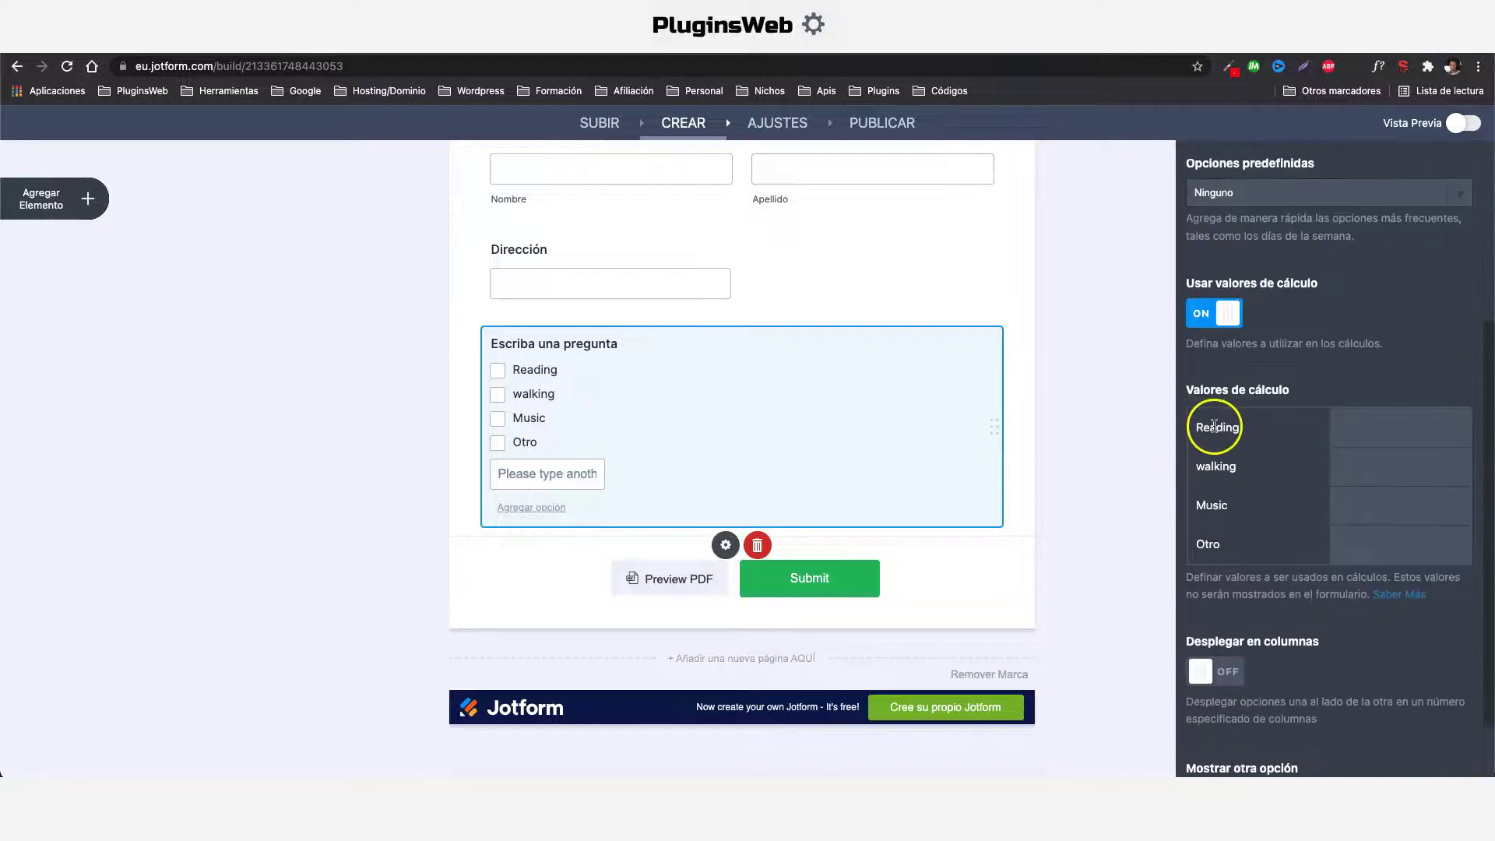
pyautogui.click(1361, 428)
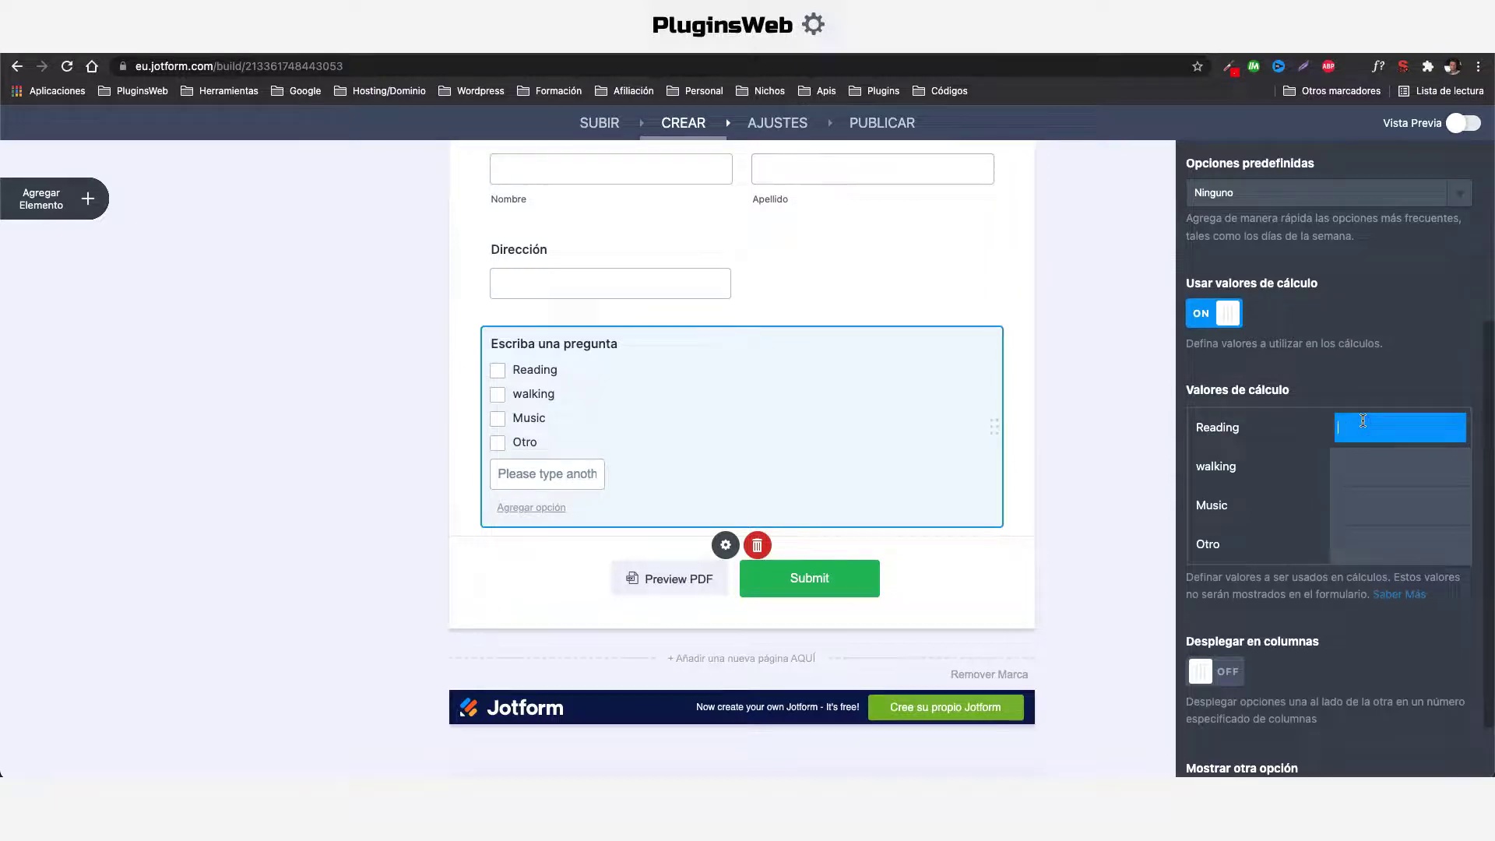
pyautogui.click(1376, 464)
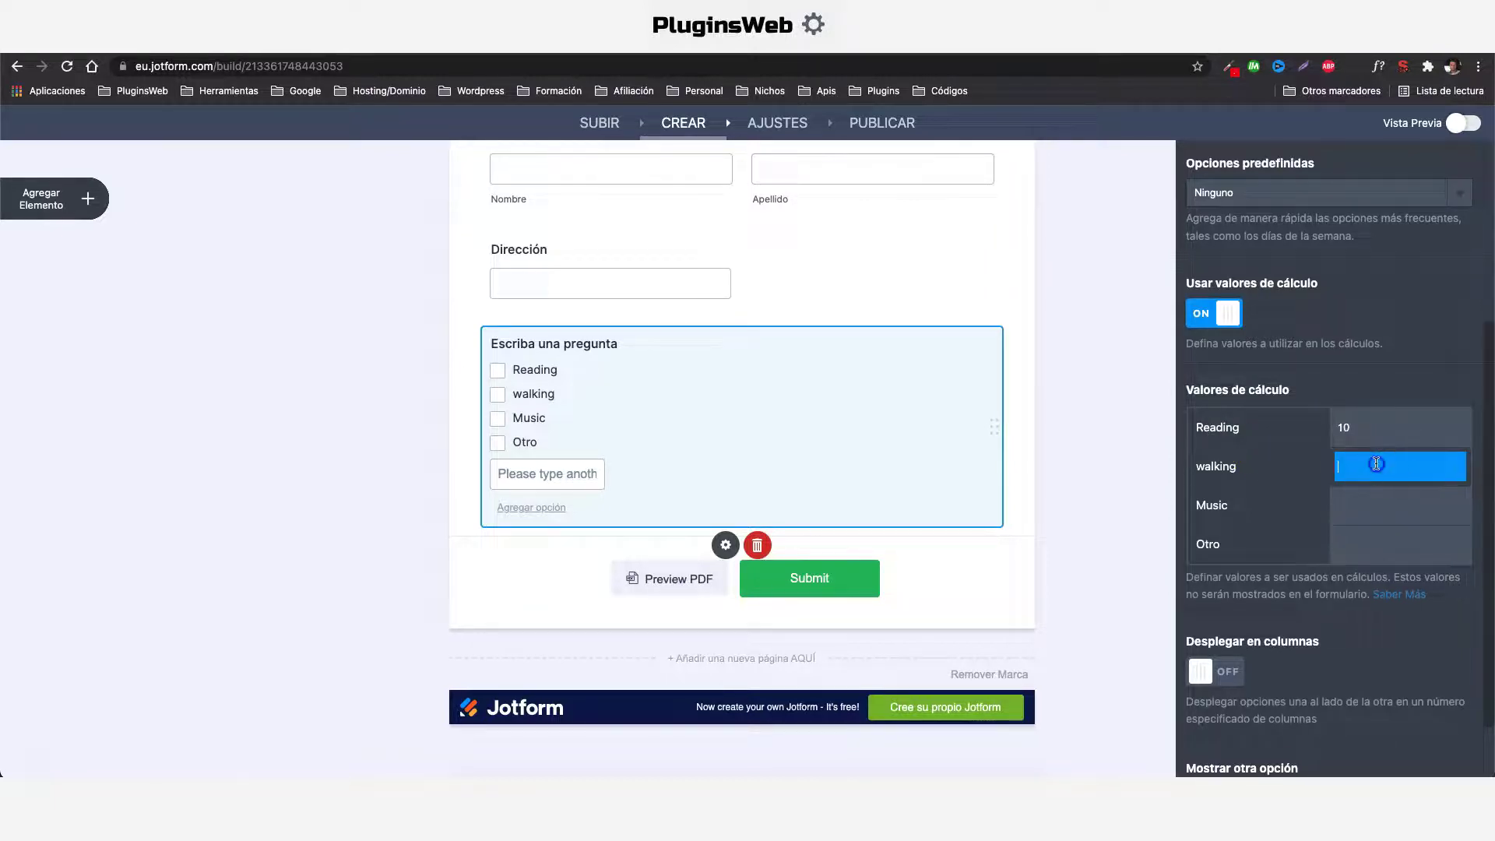
pyautogui.click(1367, 507)
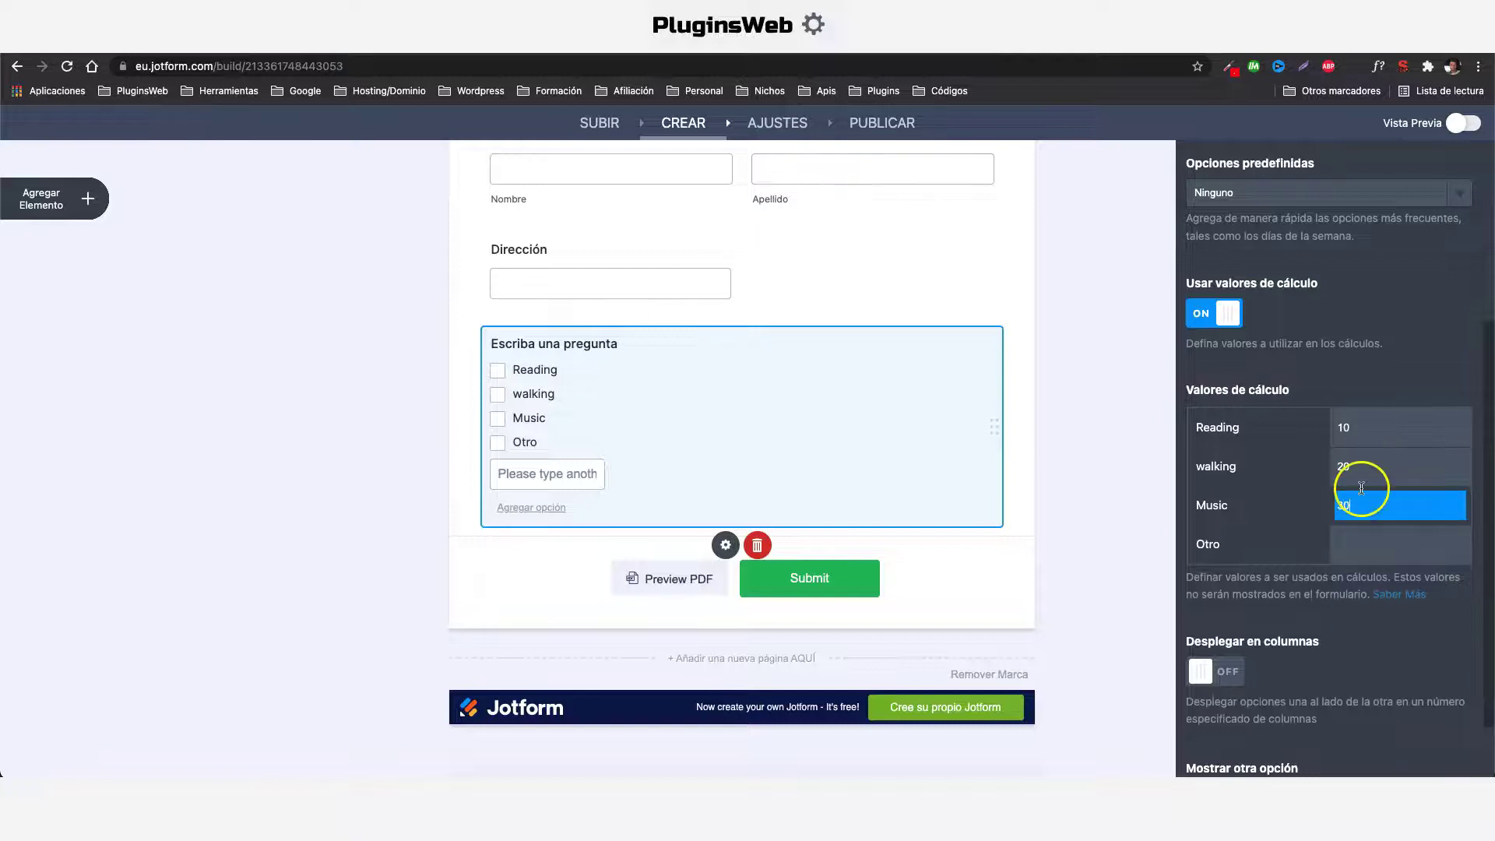
pyautogui.write('30')
pyautogui.scroll(4, 1368, 452)
pyautogui.click(797, 370)
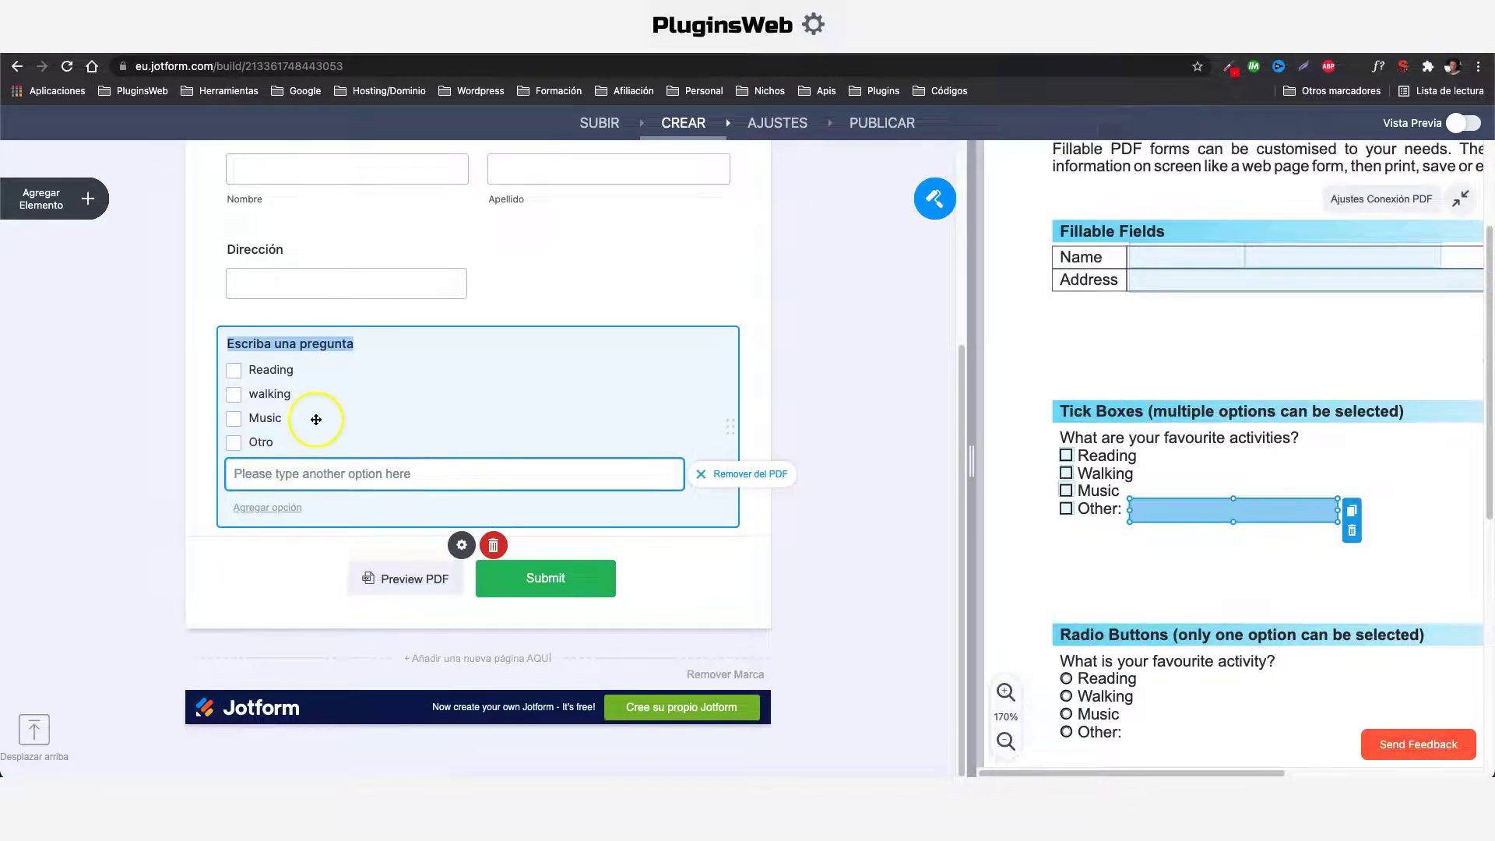
# Step: Add a Cálculos de Formulario widget below the multiple-choice field and label it Total
pyautogui.click(42, 202)
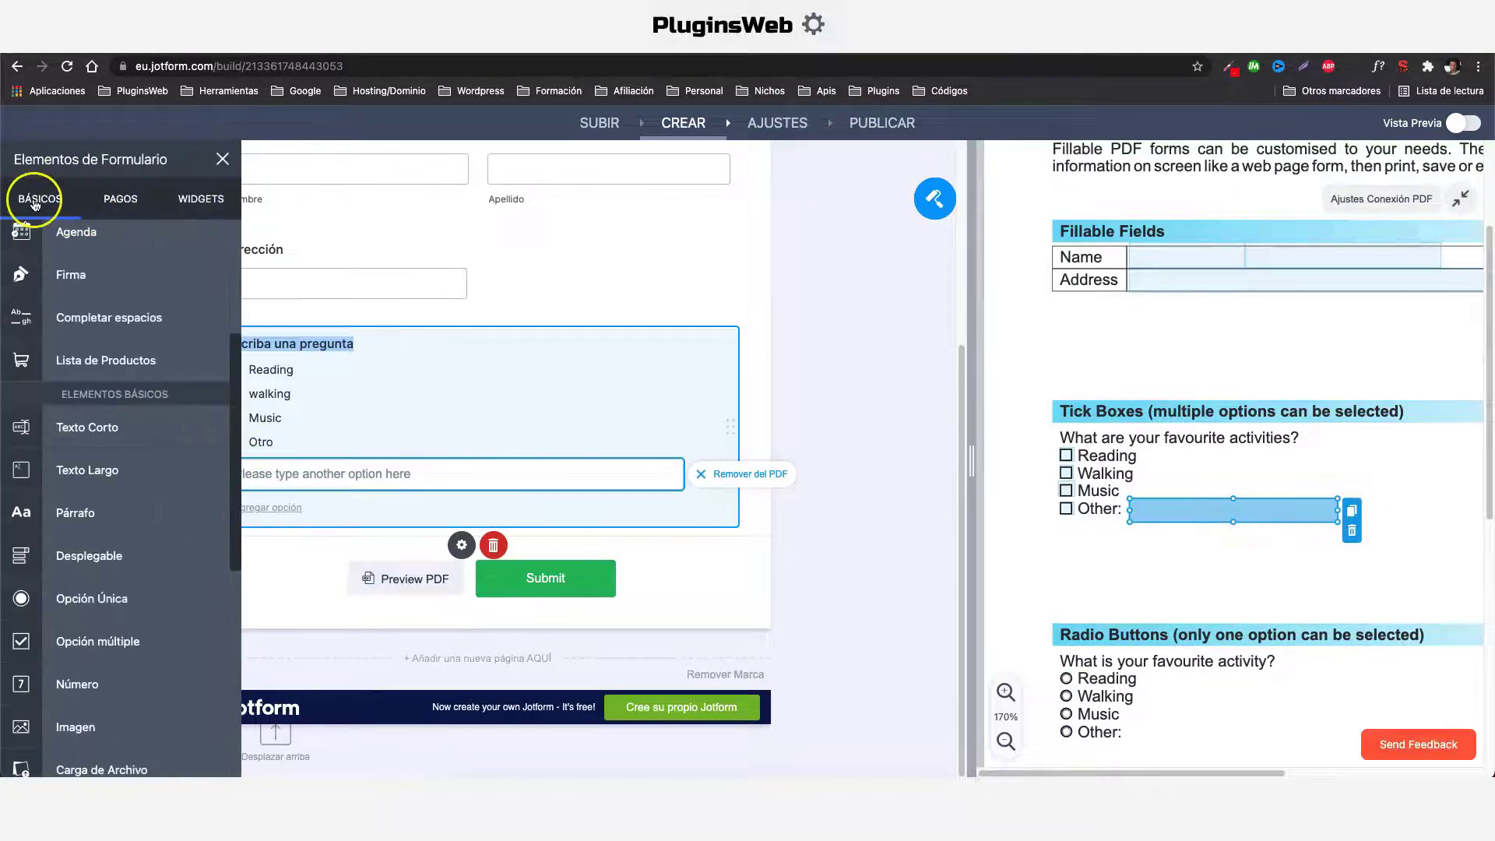
pyautogui.click(190, 201)
pyautogui.click(84, 334)
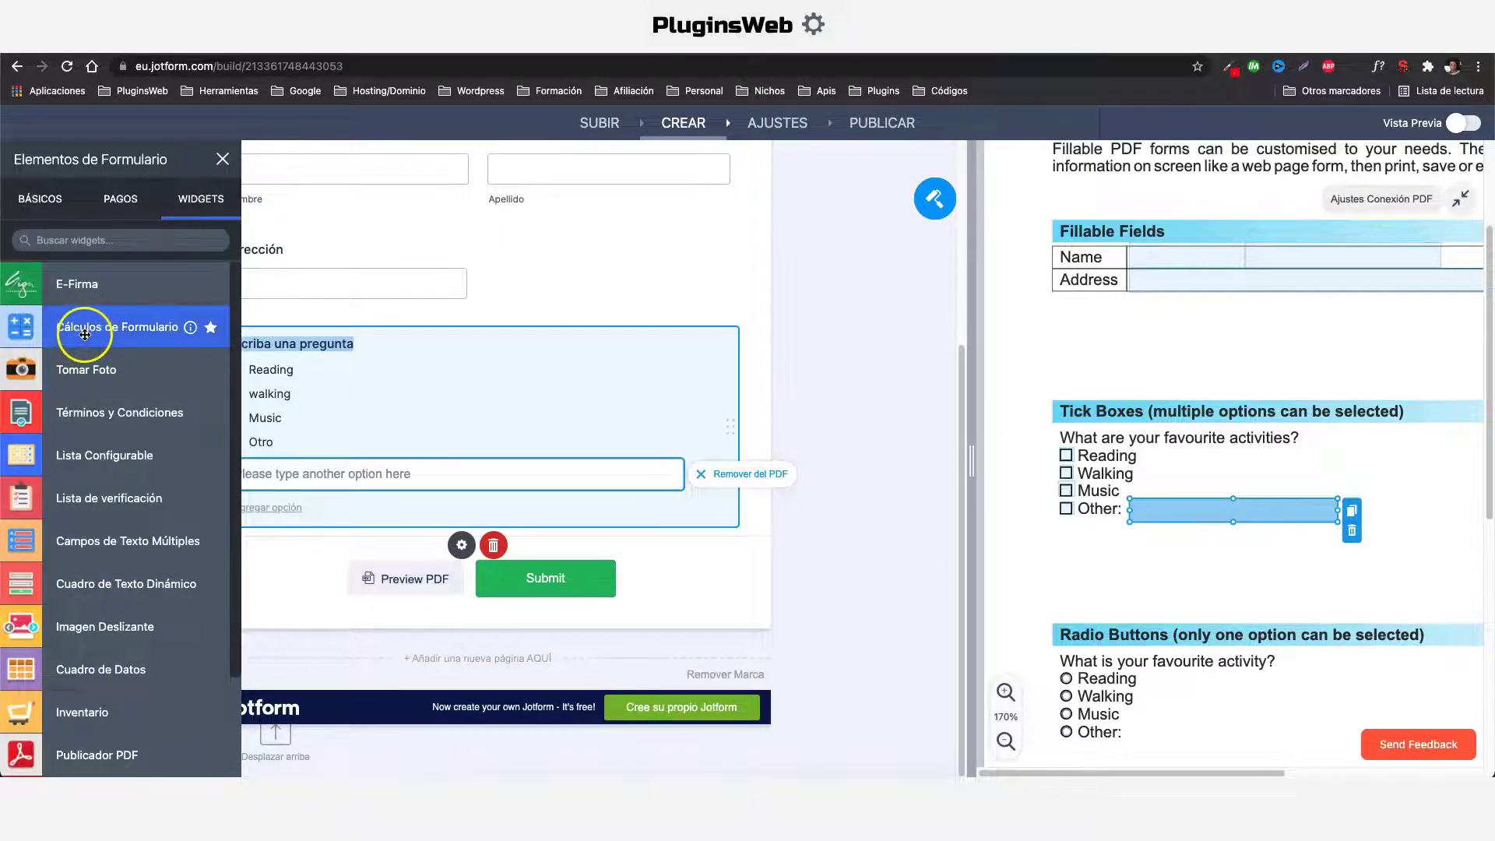
pyautogui.scroll(-15, 125, 513)
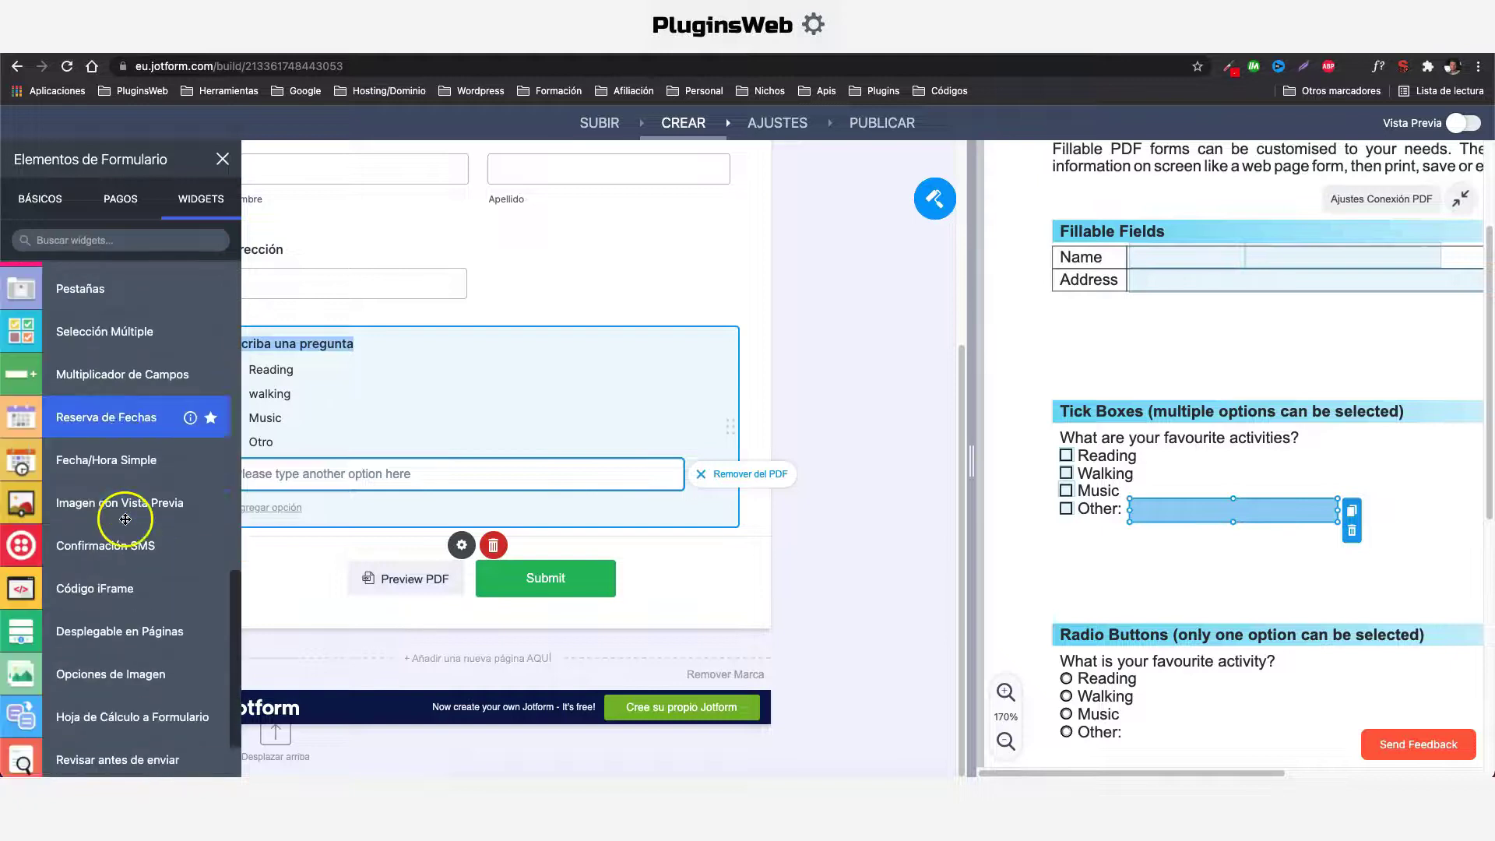
pyautogui.scroll(-20, 125, 517)
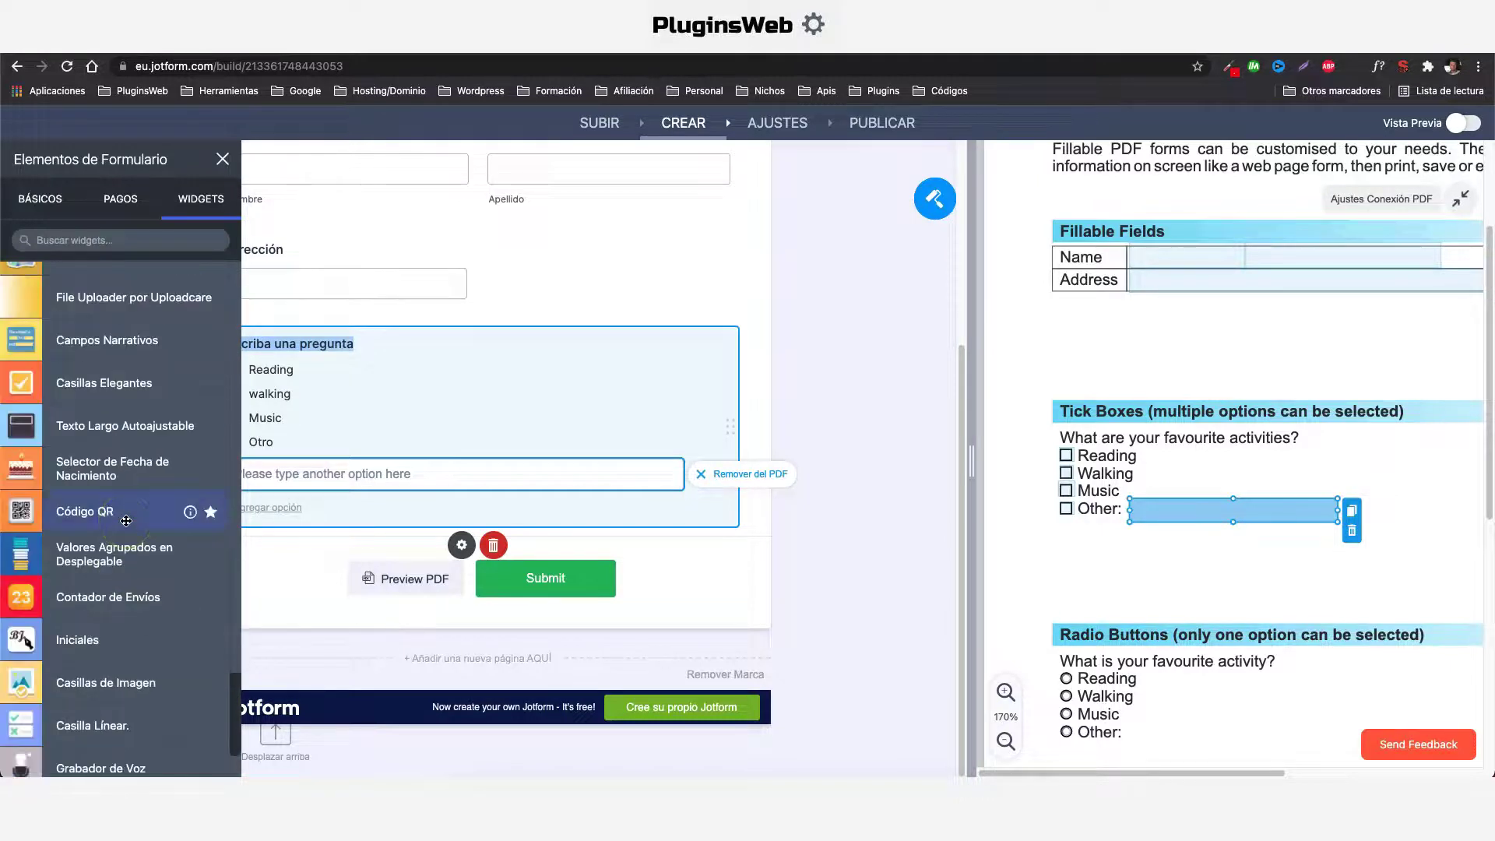
pyautogui.scroll(3, 125, 520)
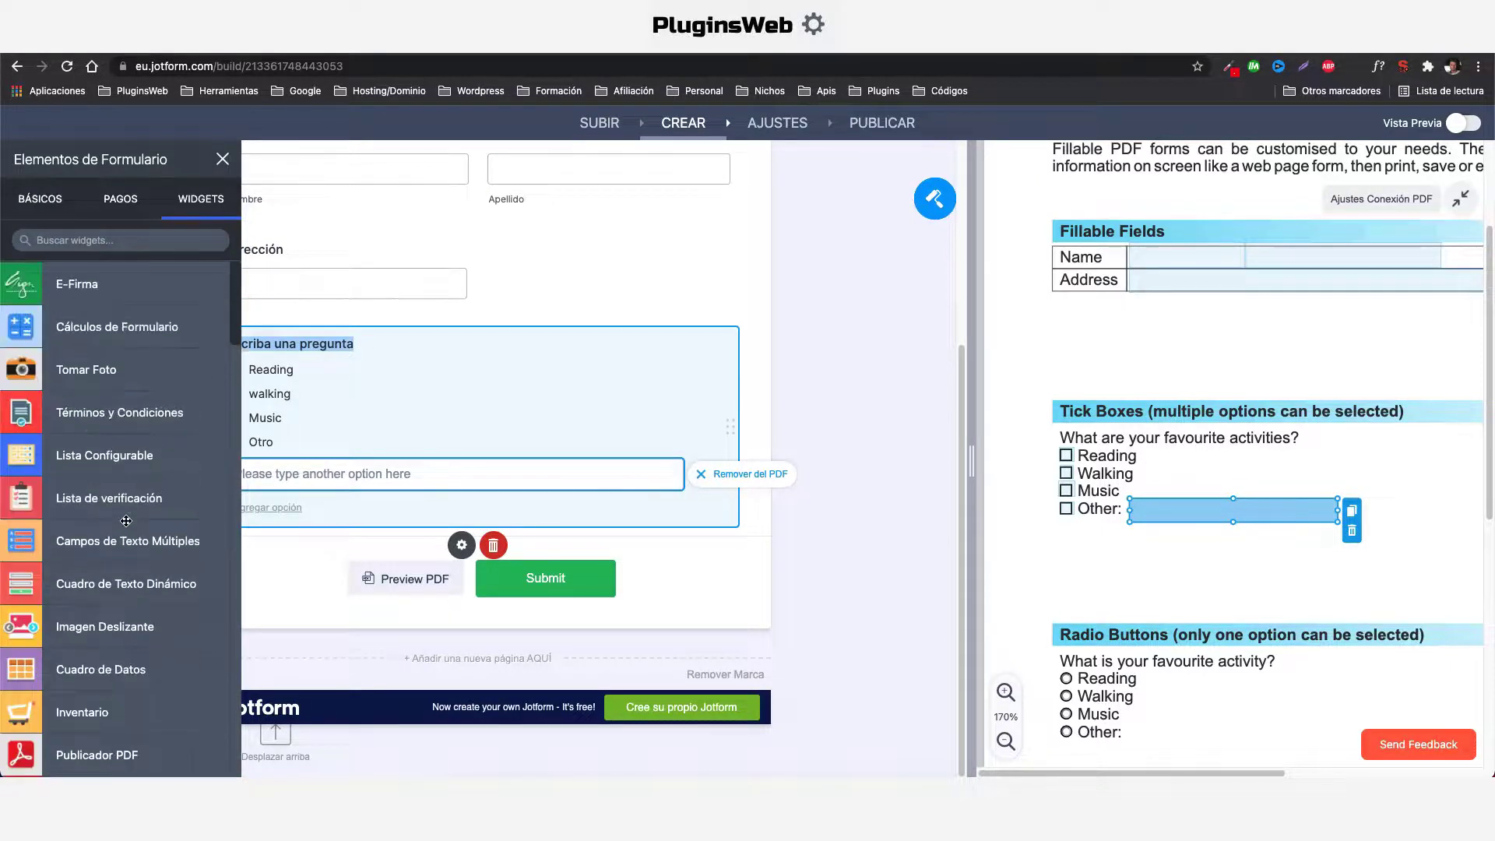
pyautogui.click(92, 327)
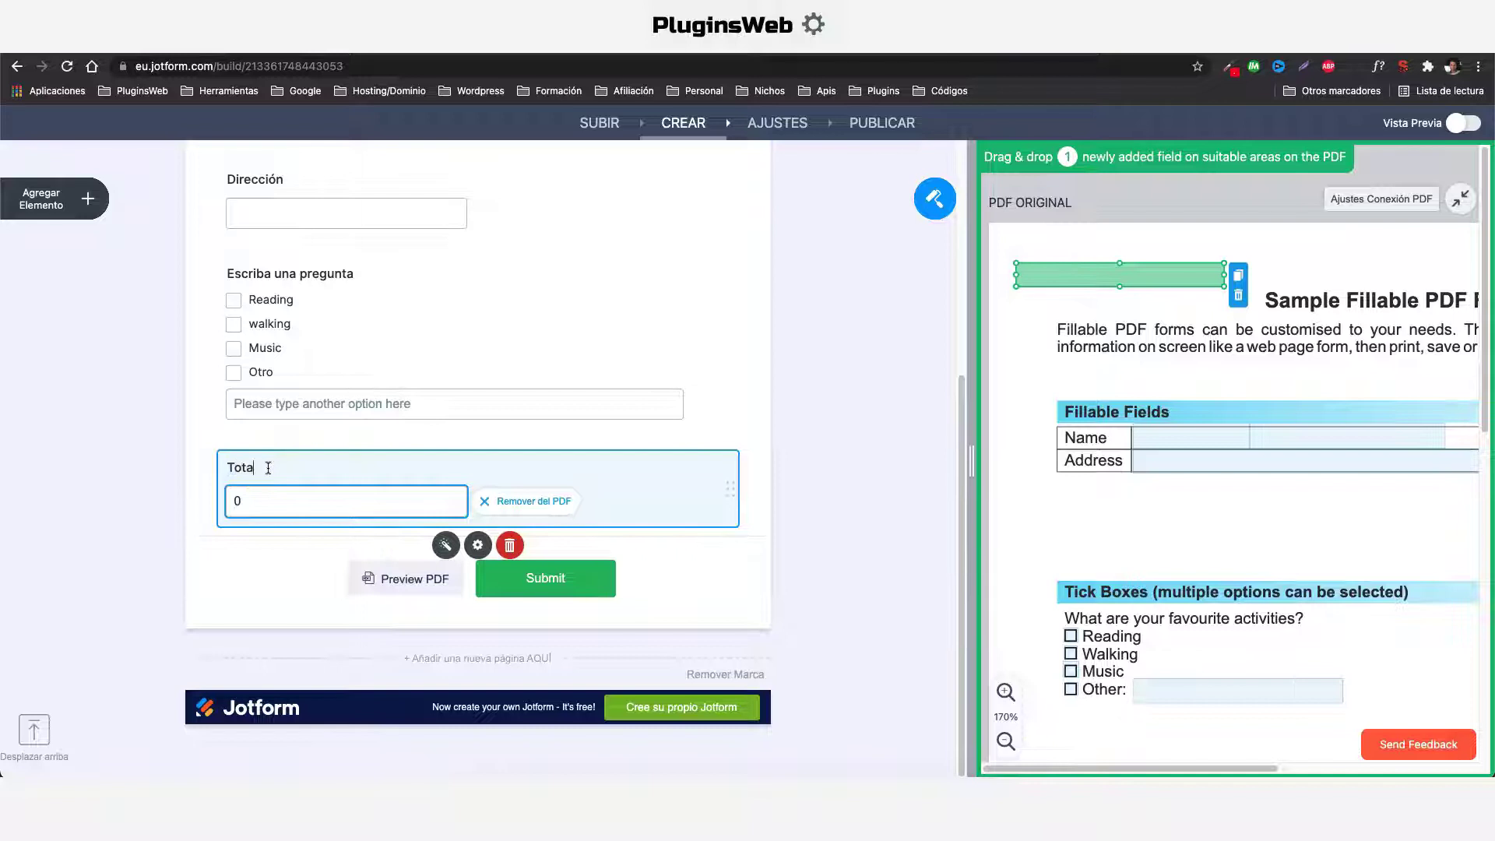
# Step: Place the Total box on the PDF below the Other tick option, just above the Radio Buttons heading
pyautogui.click(1007, 738)
pyautogui.click(1007, 739)
pyautogui.click(1006, 739)
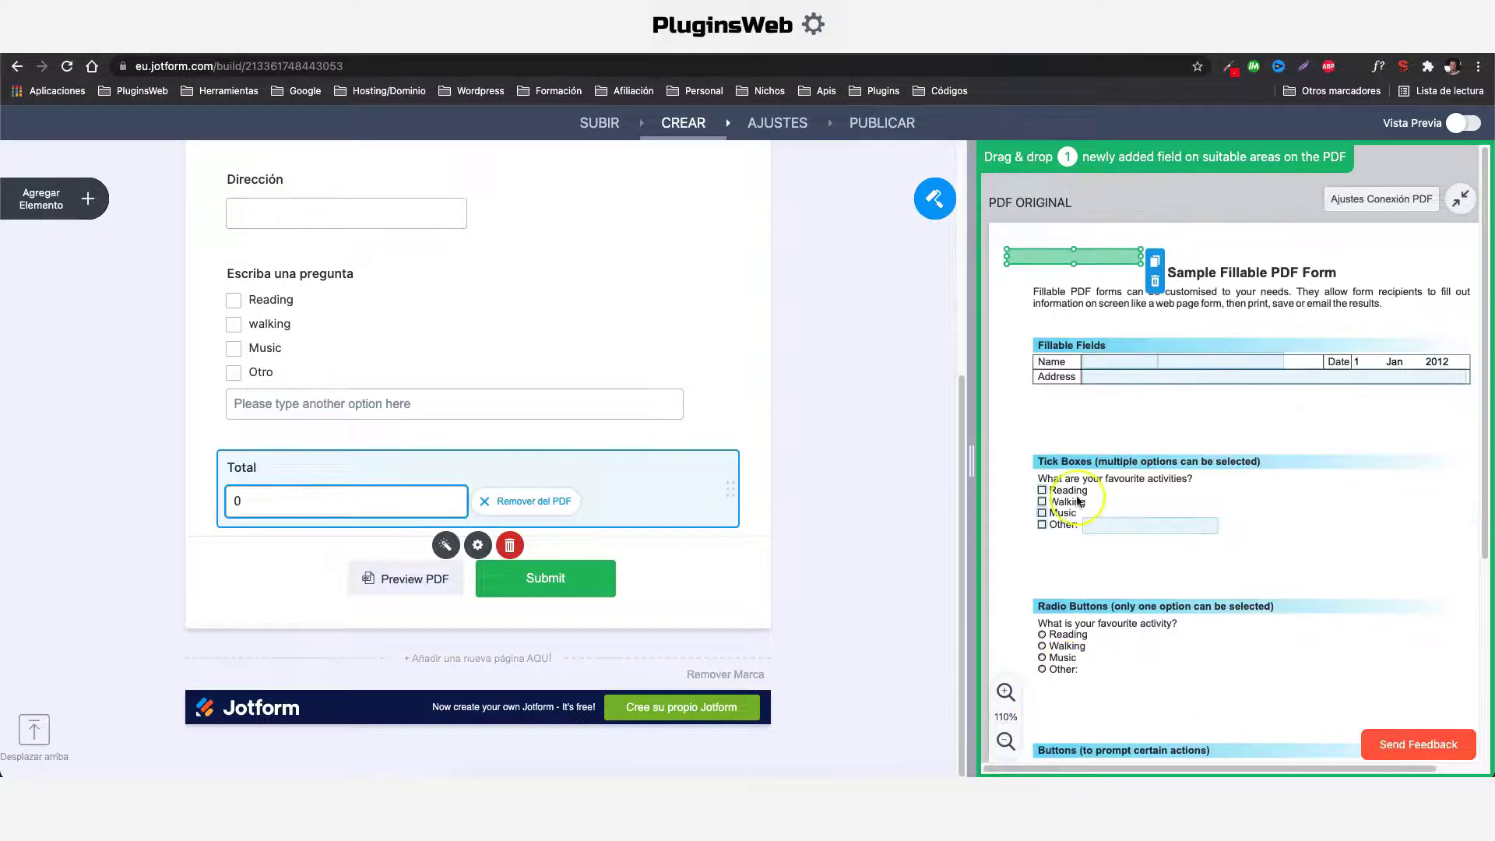
pyautogui.moveTo(1062, 255); pyautogui.dragTo(1088, 572)
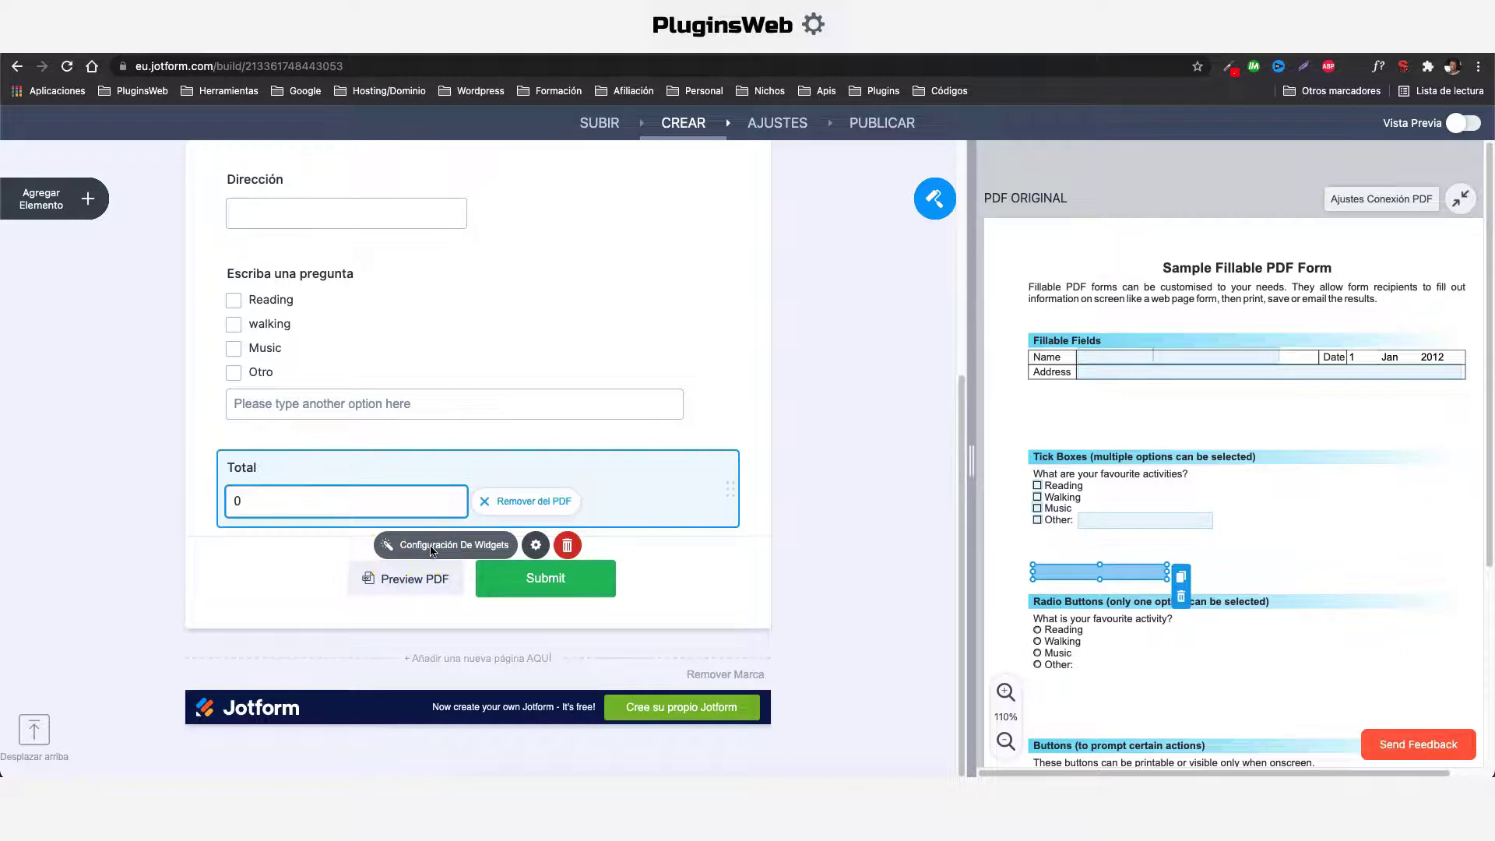
pyautogui.click(432, 545)
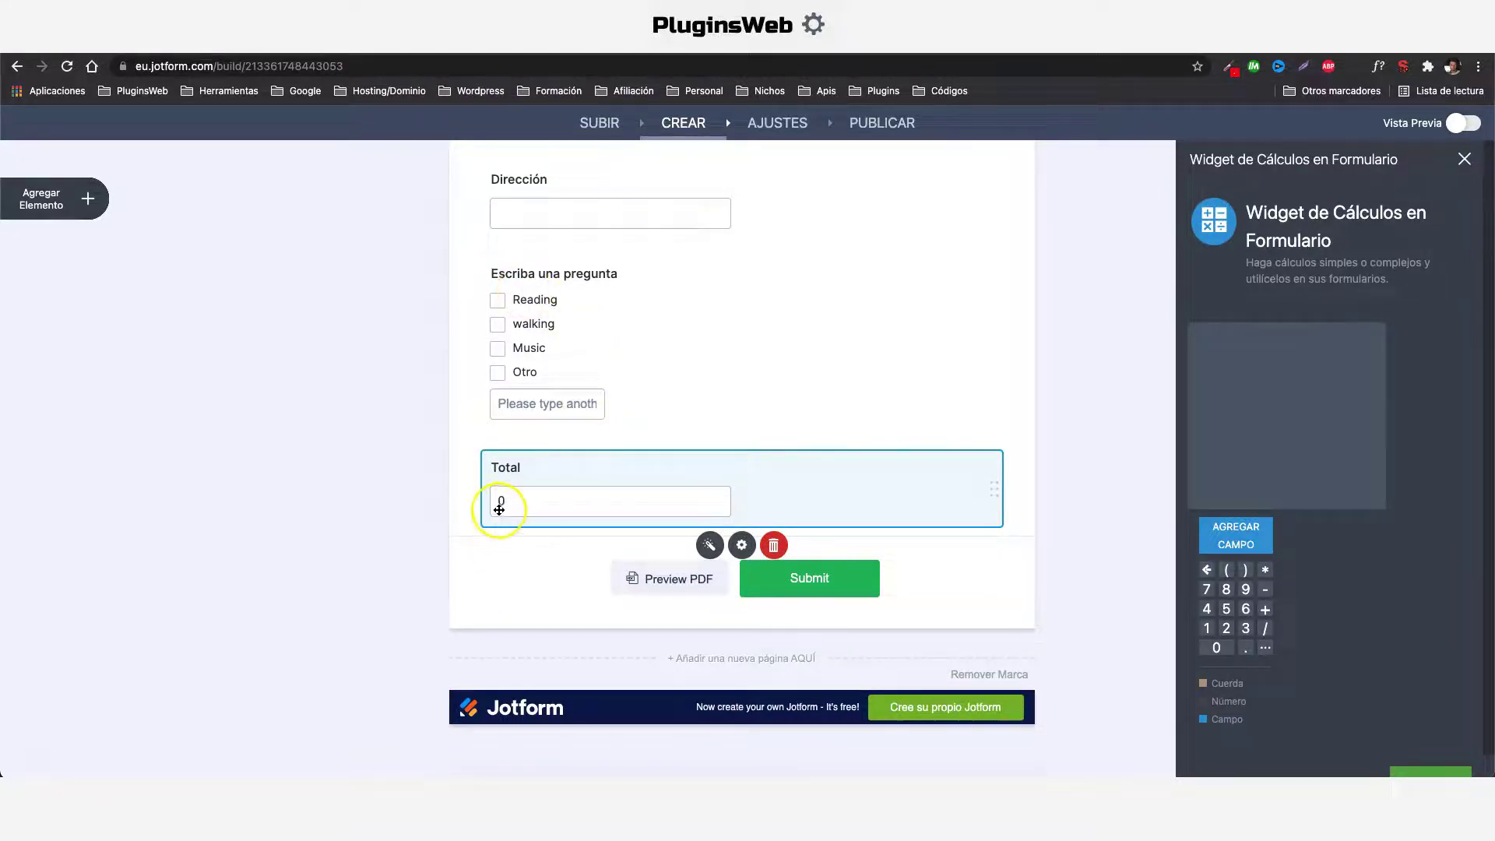
pyautogui.click(551, 300)
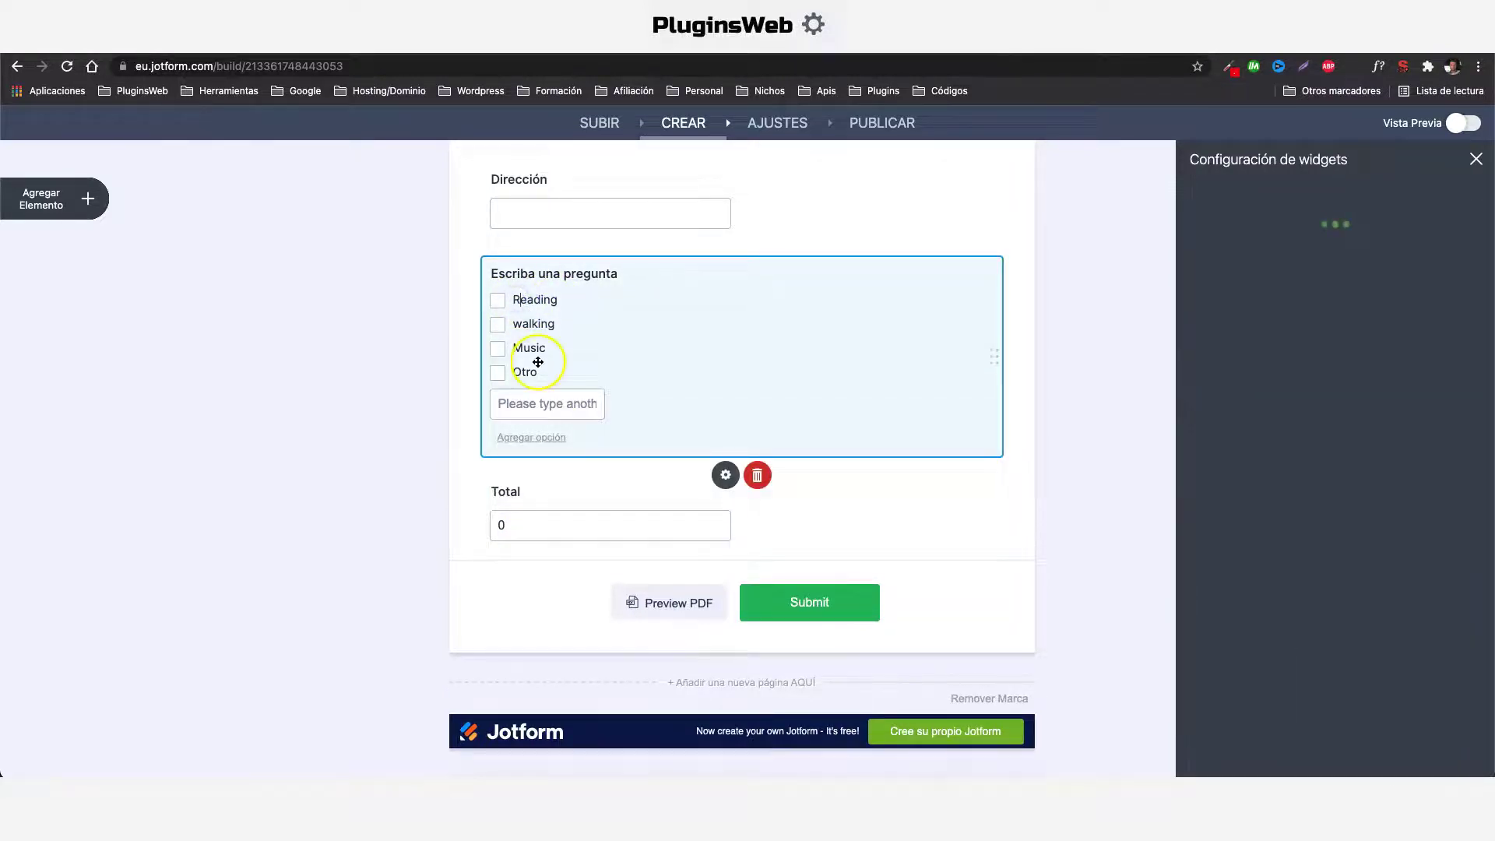
pyautogui.click(557, 488)
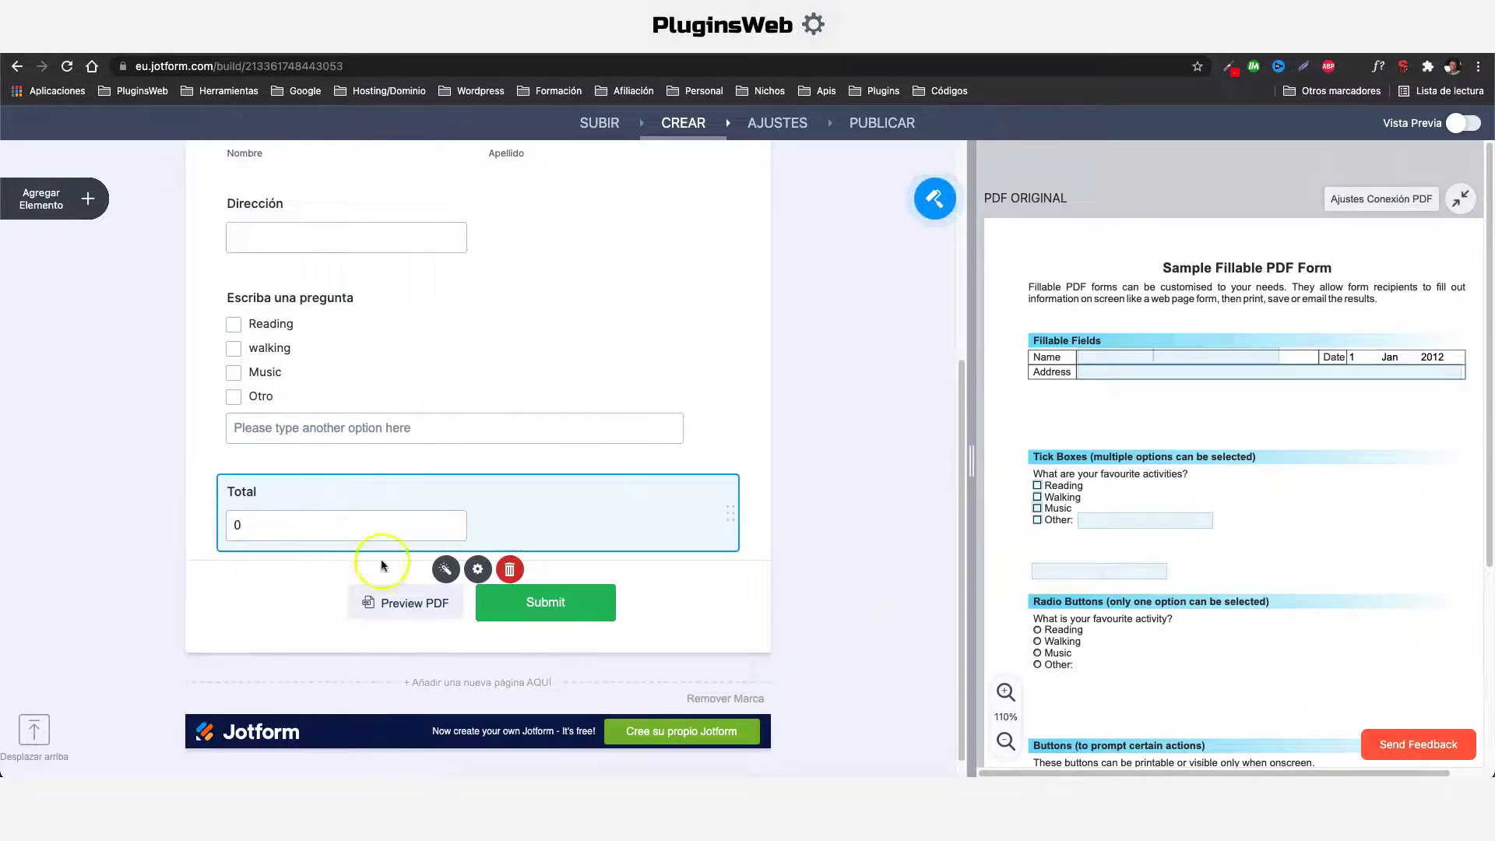
pyautogui.click(440, 574)
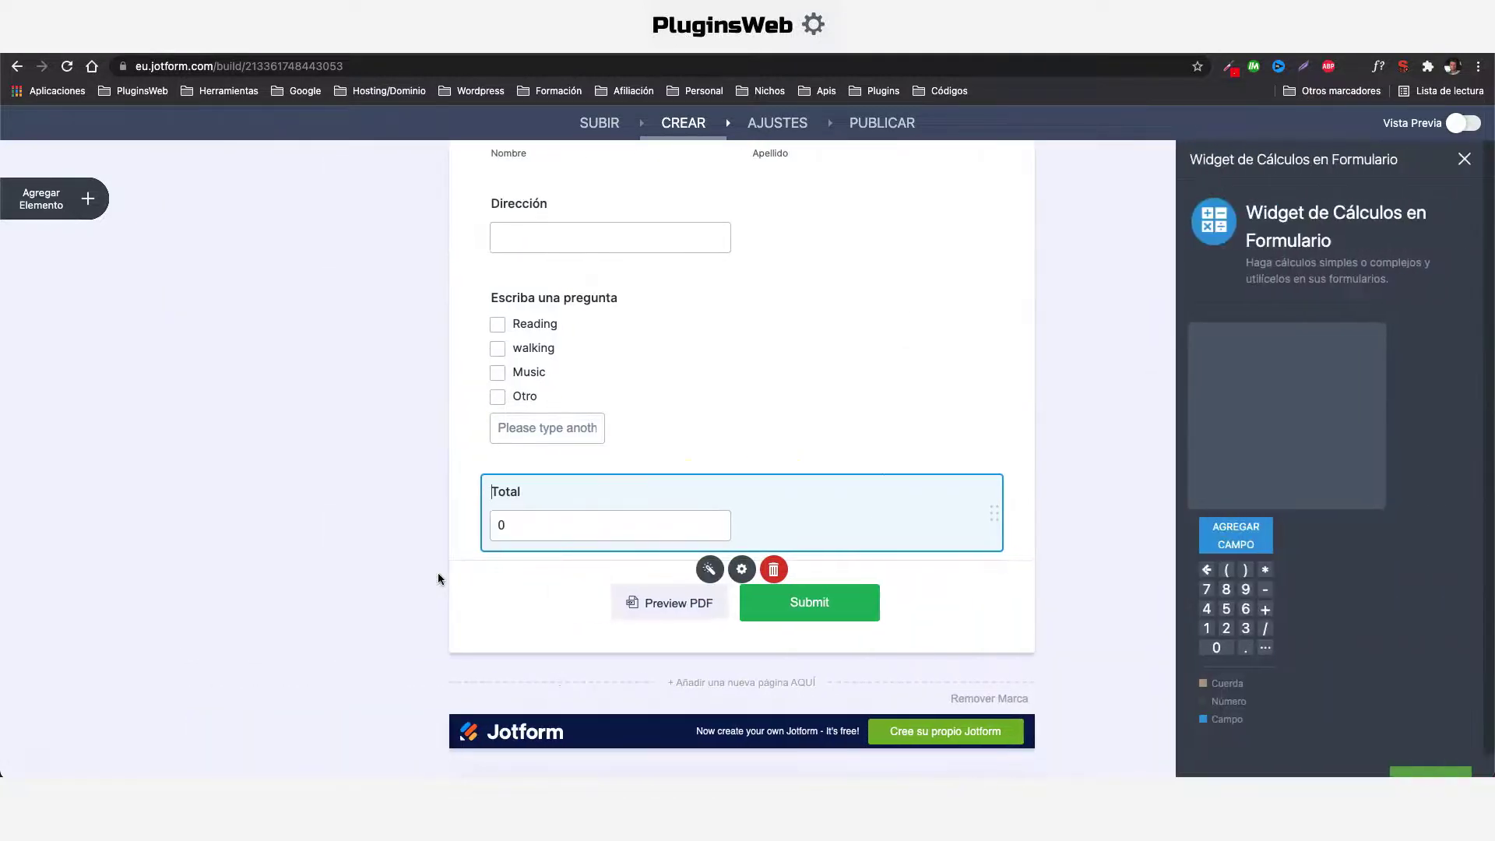
pyautogui.click(1226, 543)
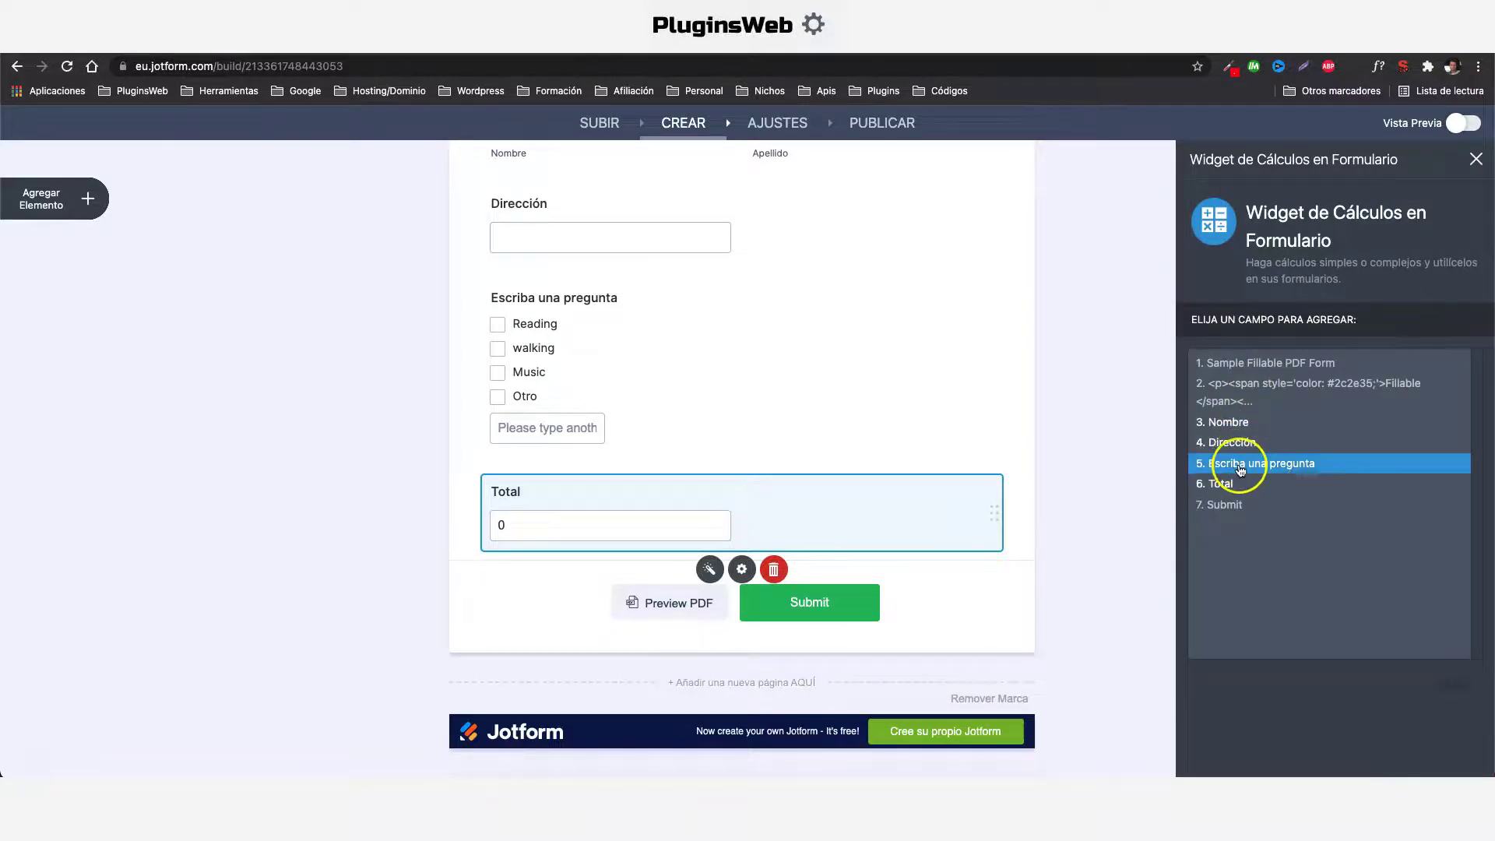
# Step: Rename the multiple-choice field's question as Producto
pyautogui.click(558, 298)
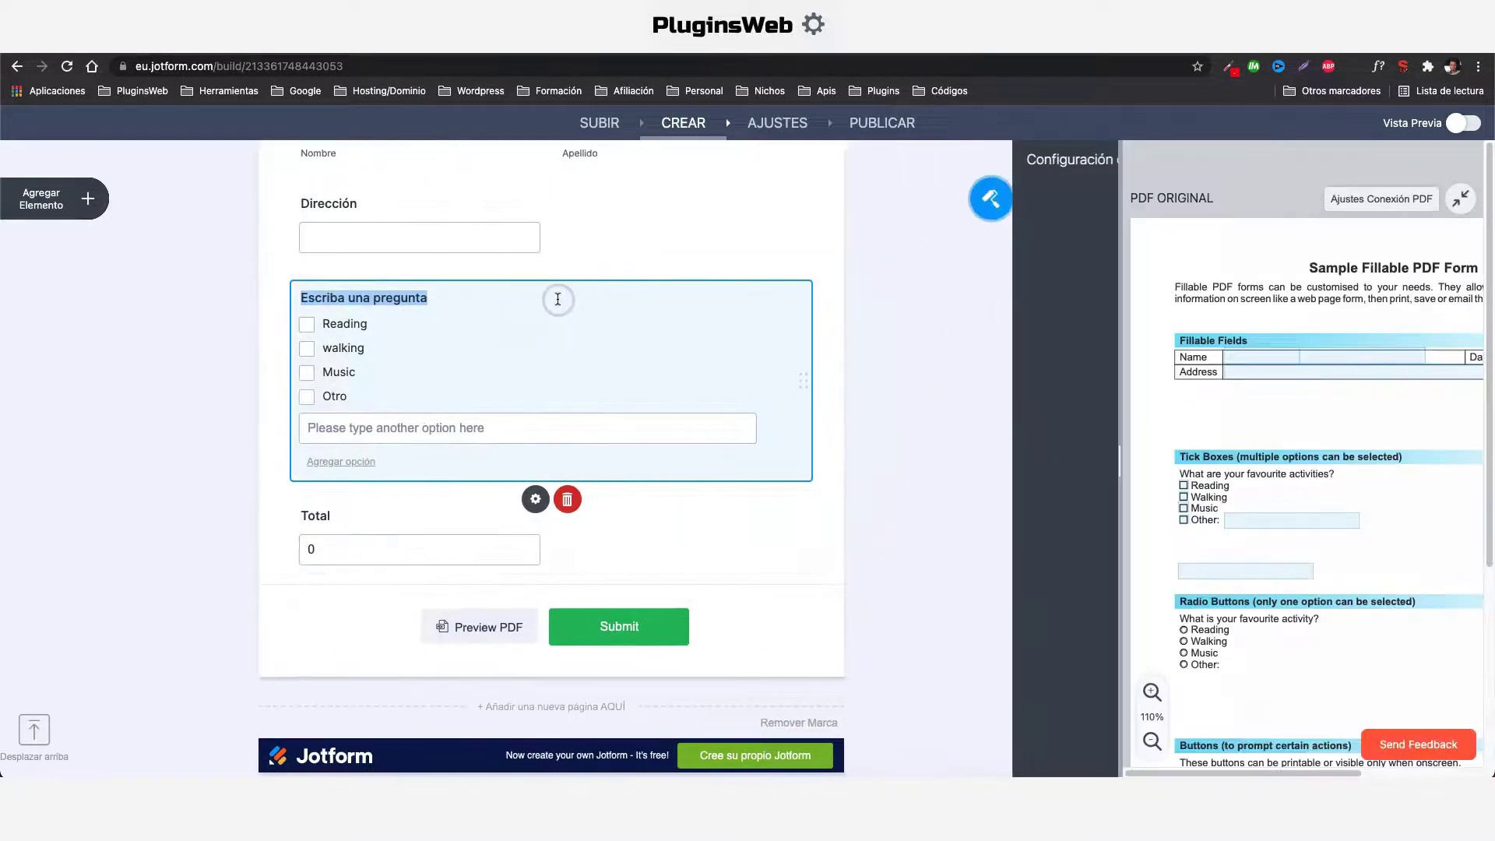
pyautogui.write('Pr')
pyautogui.write('oid')
pyautogui.press('BackSpace')
pyautogui.press('BackSpace')
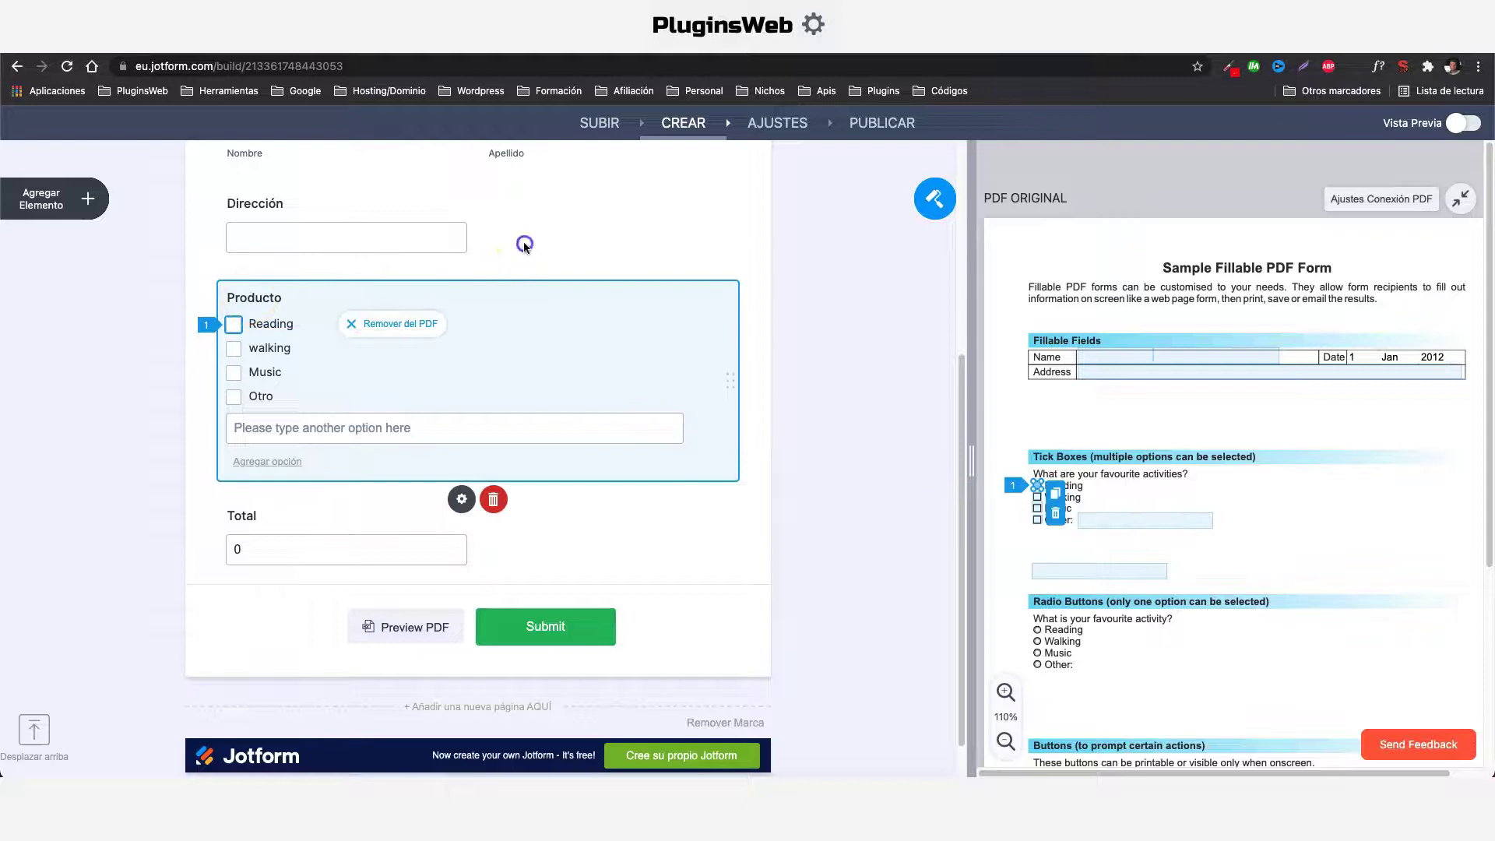
# Step: Build the Total widget's formula as Producto * 21 / 100 + Producto
pyautogui.click(339, 540)
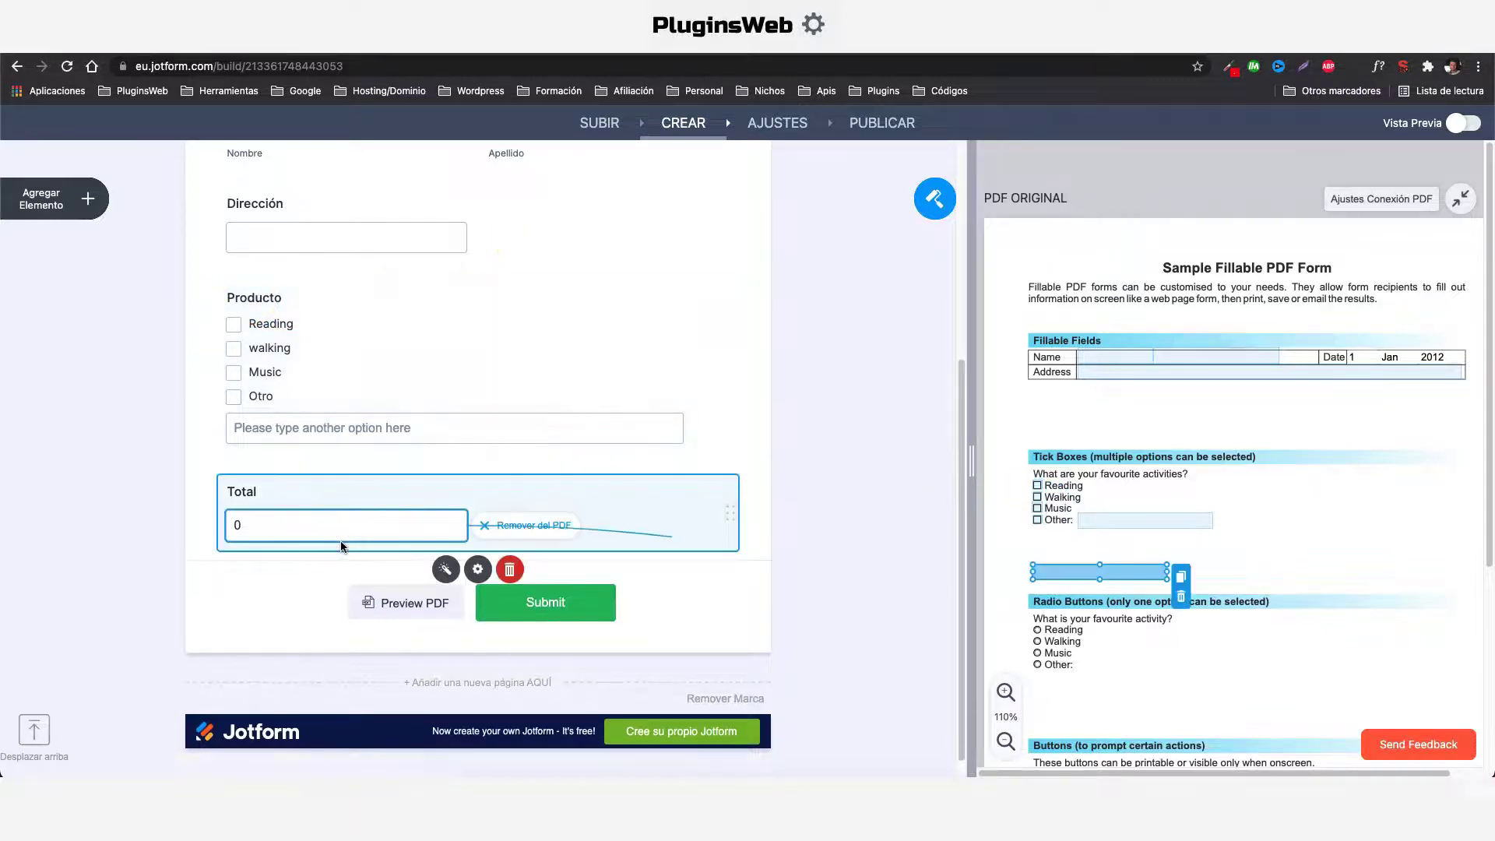
pyautogui.click(348, 546)
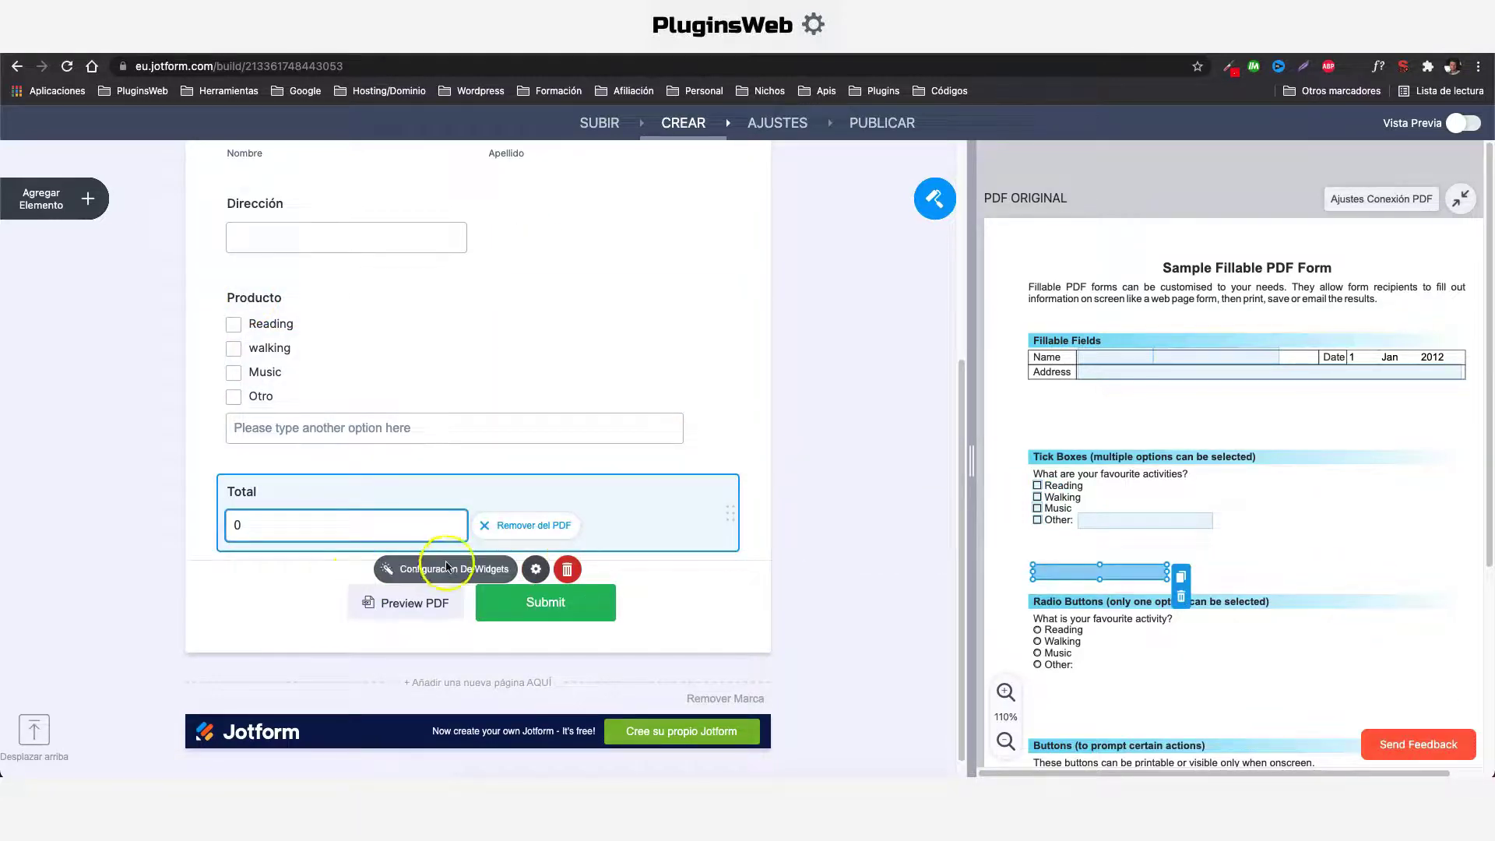
pyautogui.click(414, 571)
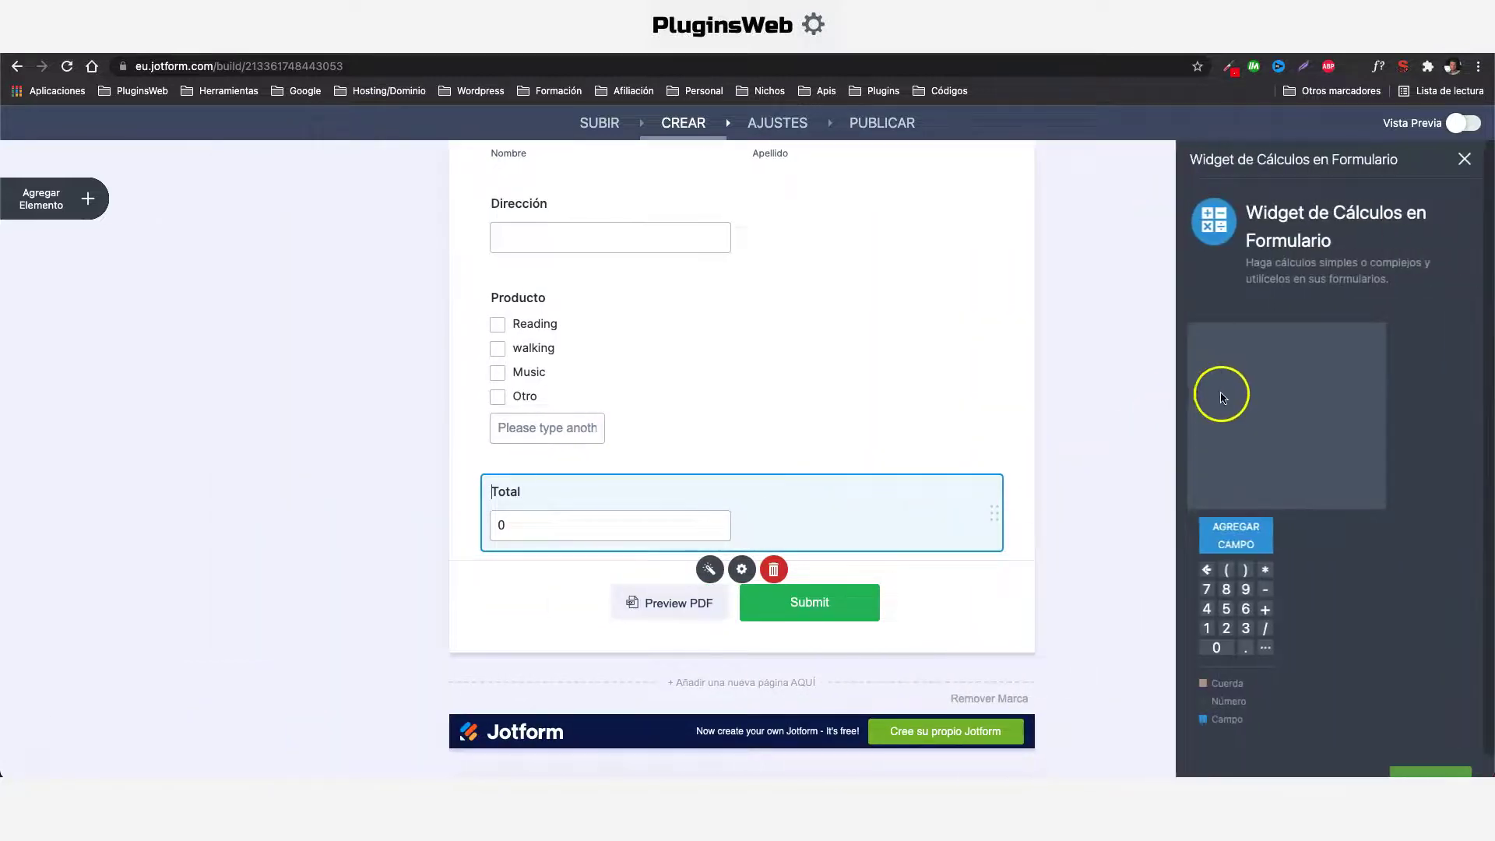
pyautogui.click(1248, 539)
pyautogui.click(1242, 464)
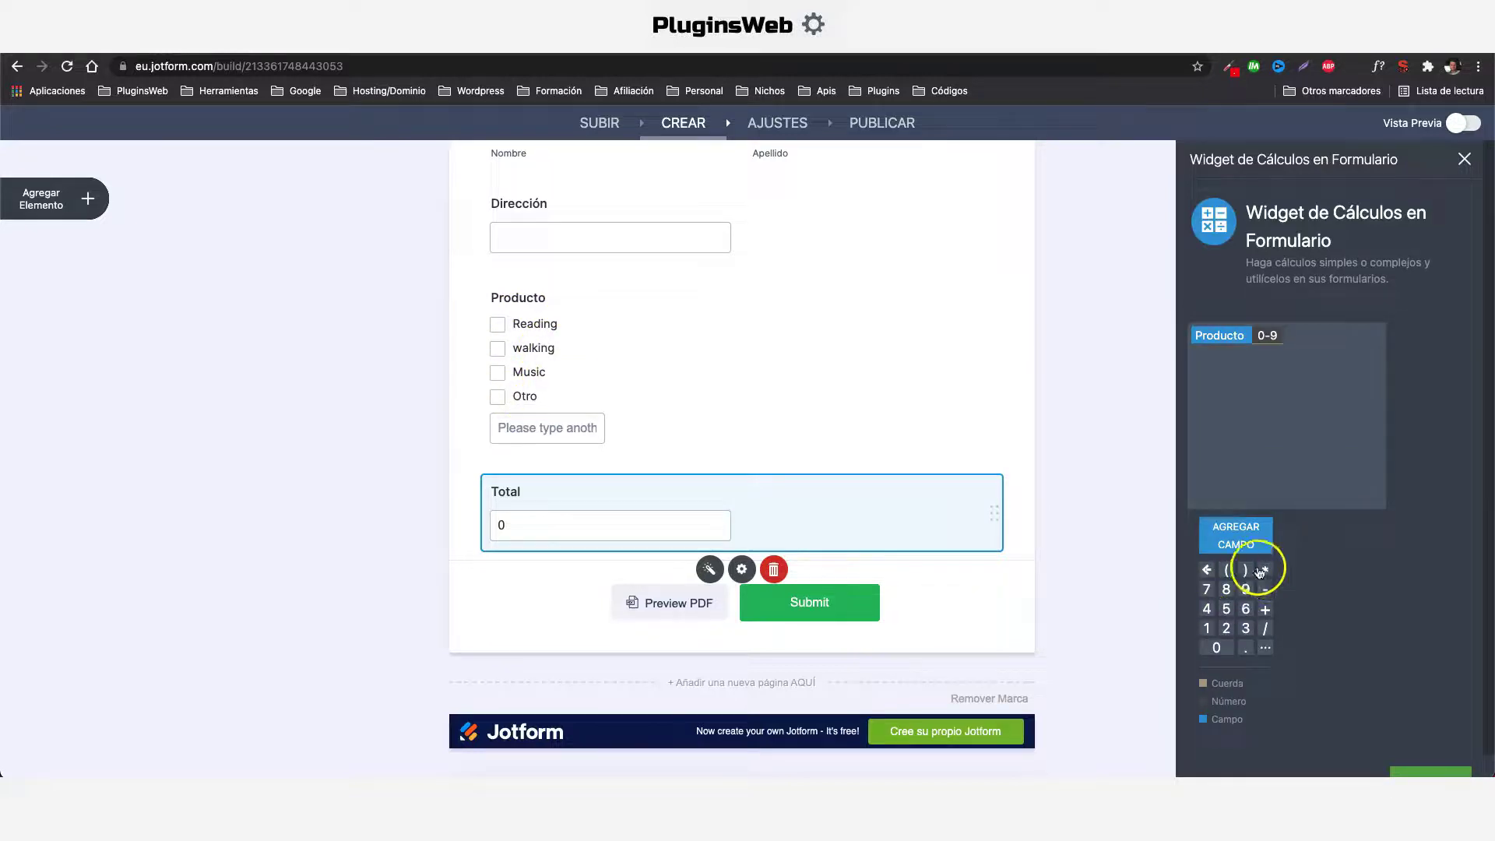
pyautogui.click(1227, 629)
pyautogui.click(1265, 628)
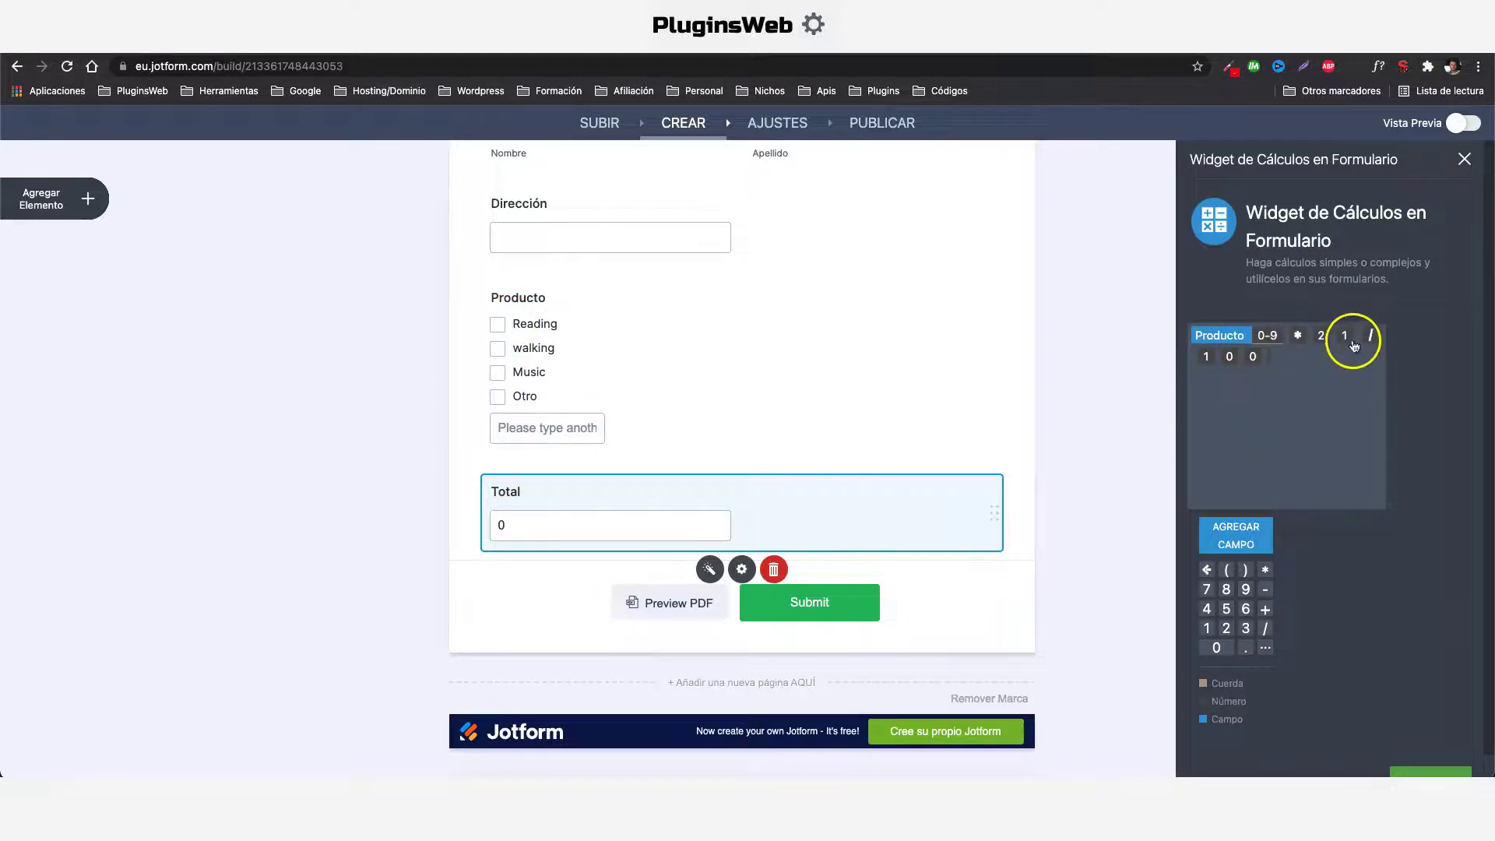
pyautogui.click(1267, 611)
pyautogui.click(1237, 536)
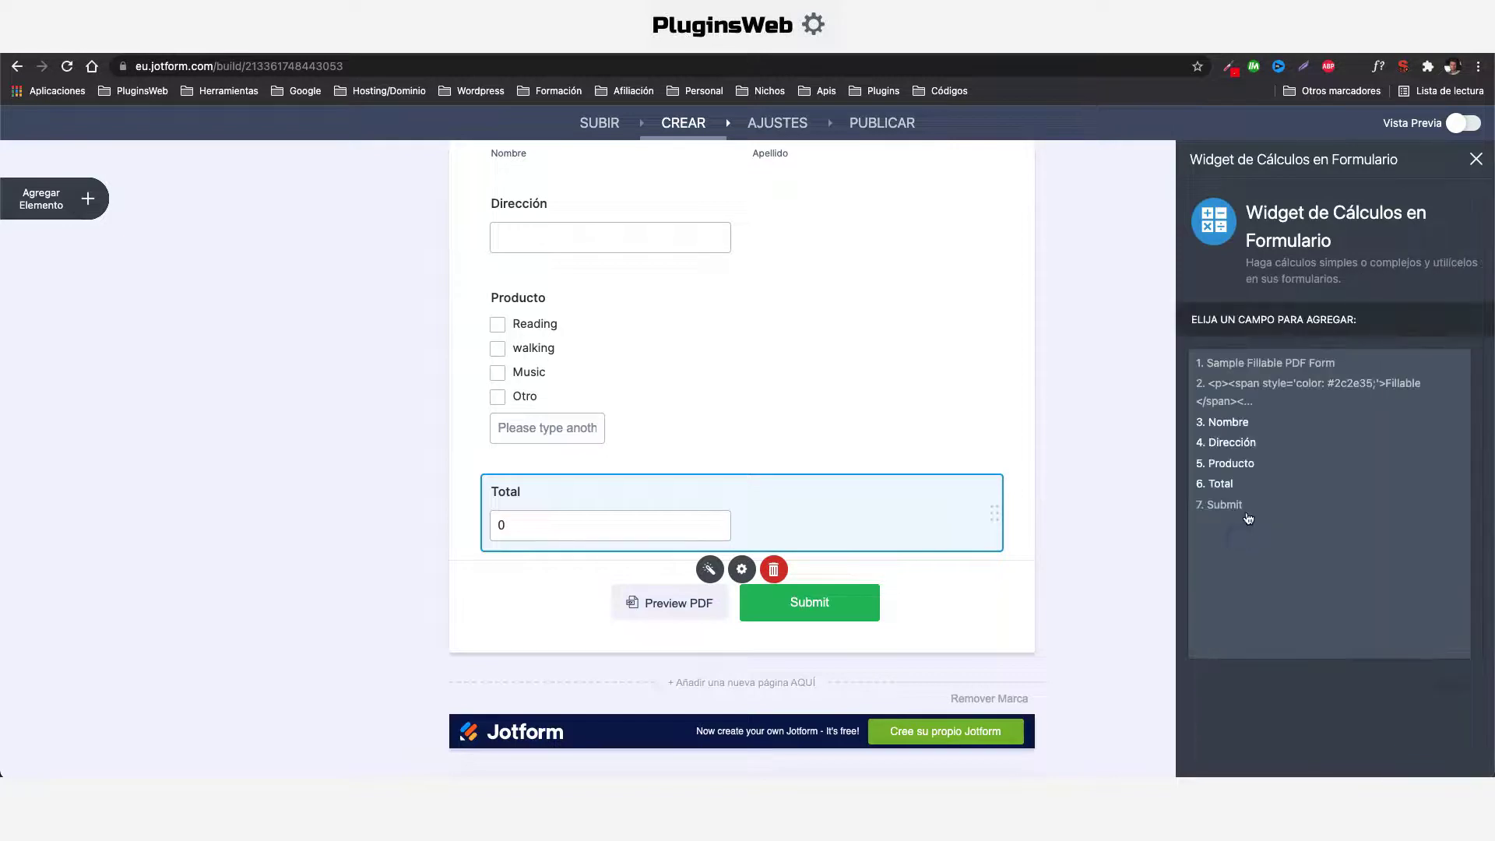
pyautogui.click(1229, 462)
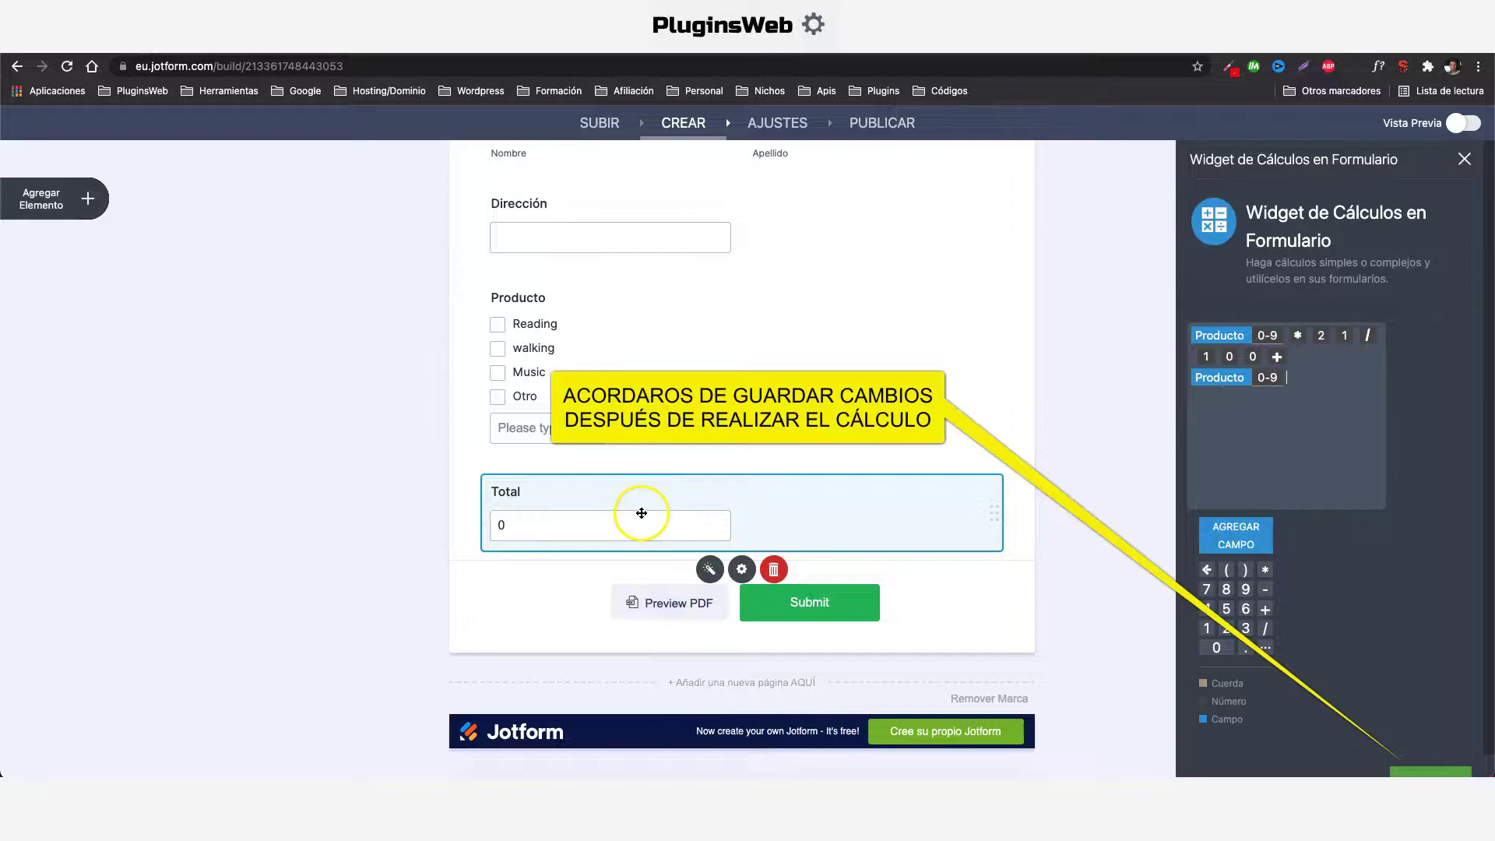
# Step: Set the Total field's sub-label to "Total con 21% IVA incluido"
pyautogui.click(741, 576)
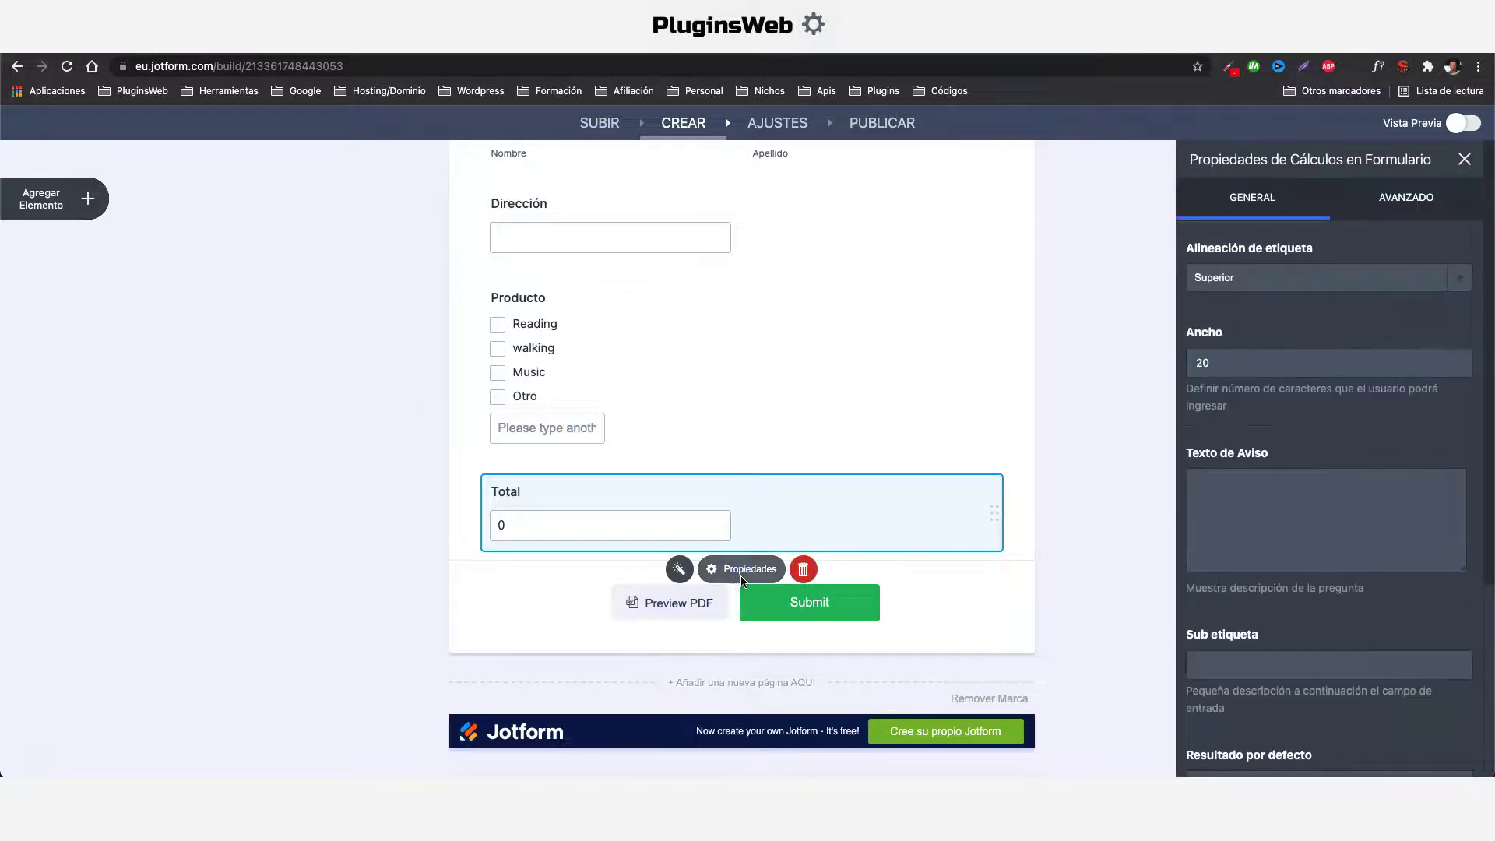
pyautogui.scroll(-4, 1293, 510)
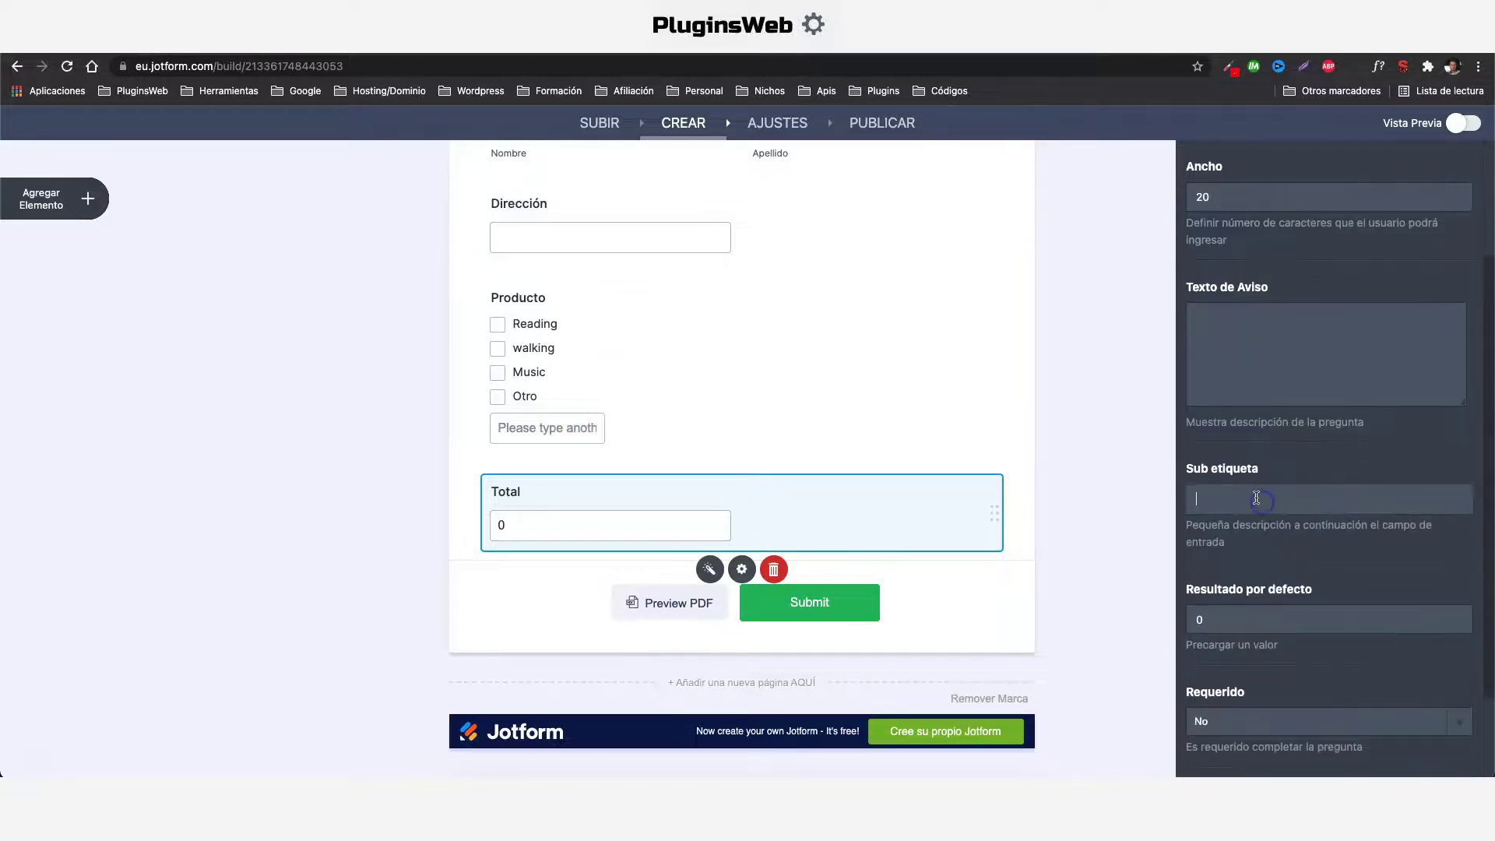
pyautogui.click(1256, 498)
pyautogui.write('Total con 21% IVA incluido')
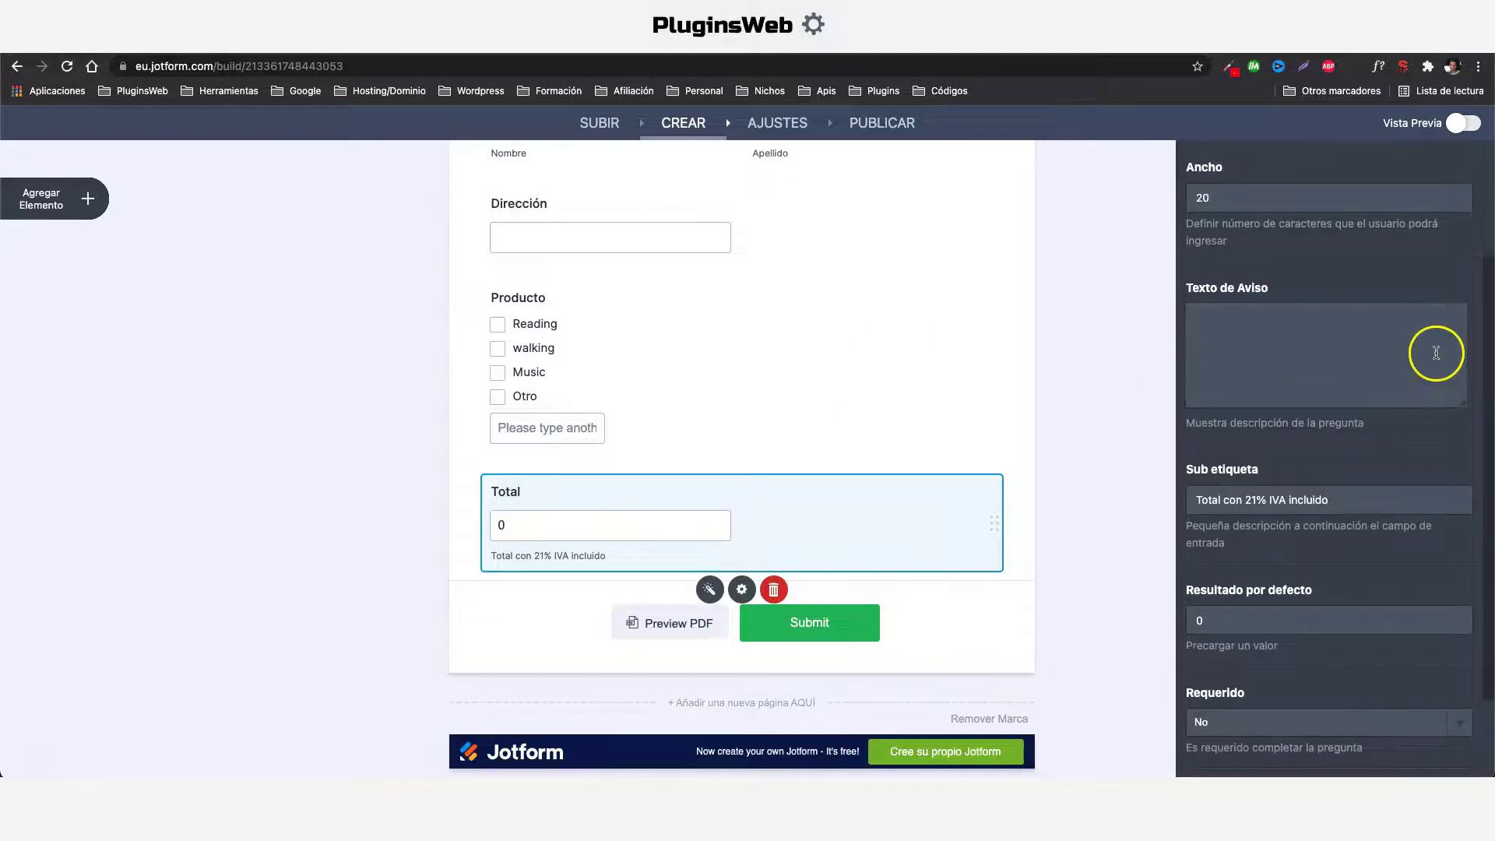
pyautogui.scroll(3, 1435, 350)
pyautogui.click(1463, 160)
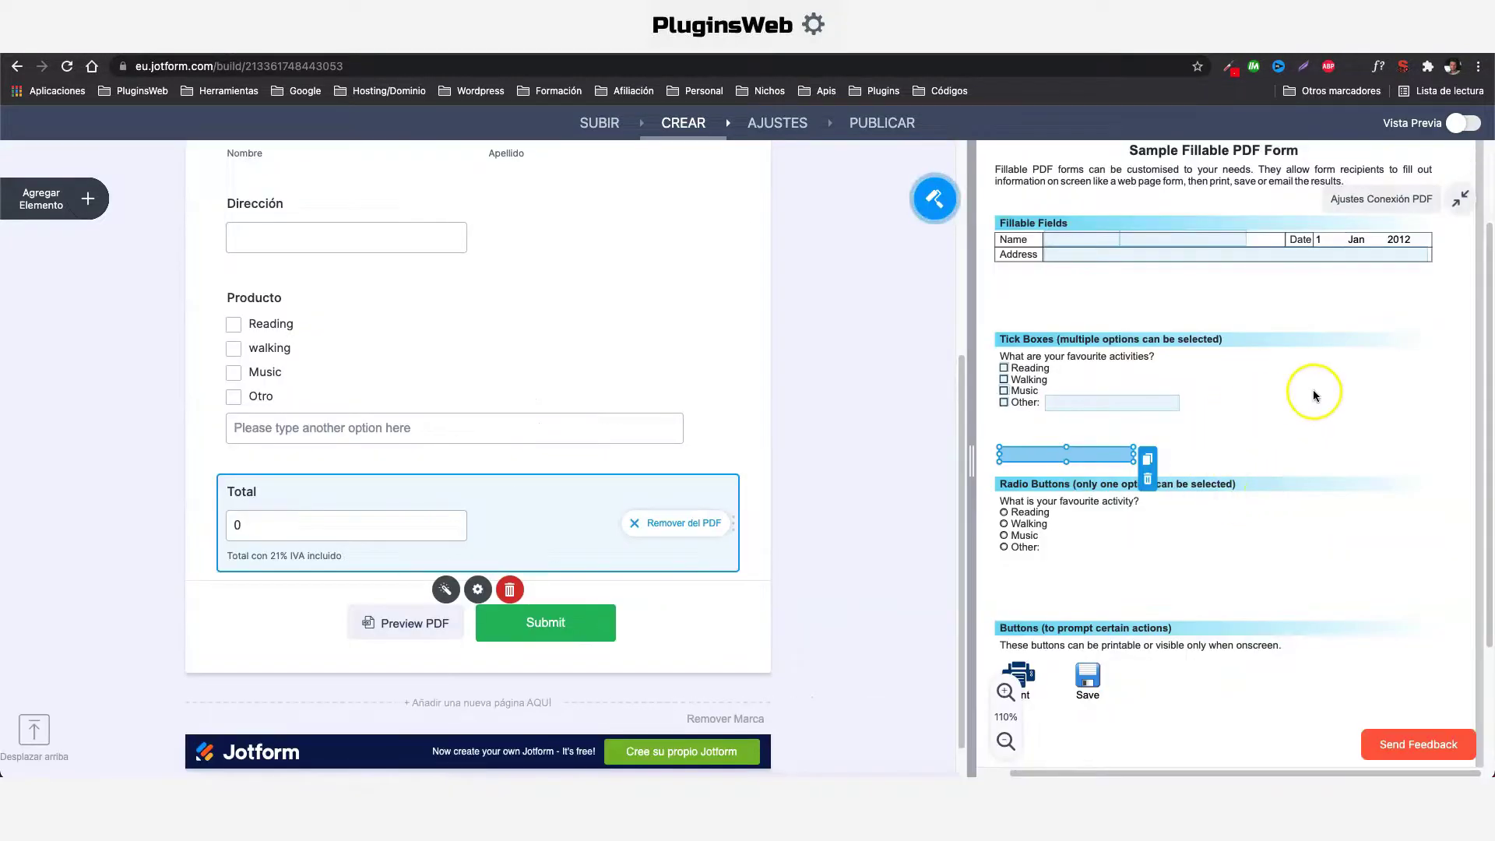
# Step: Add a Firma field below Total and place its box on the PDF's right side, just above the Radio Buttons heading
pyautogui.click(41, 207)
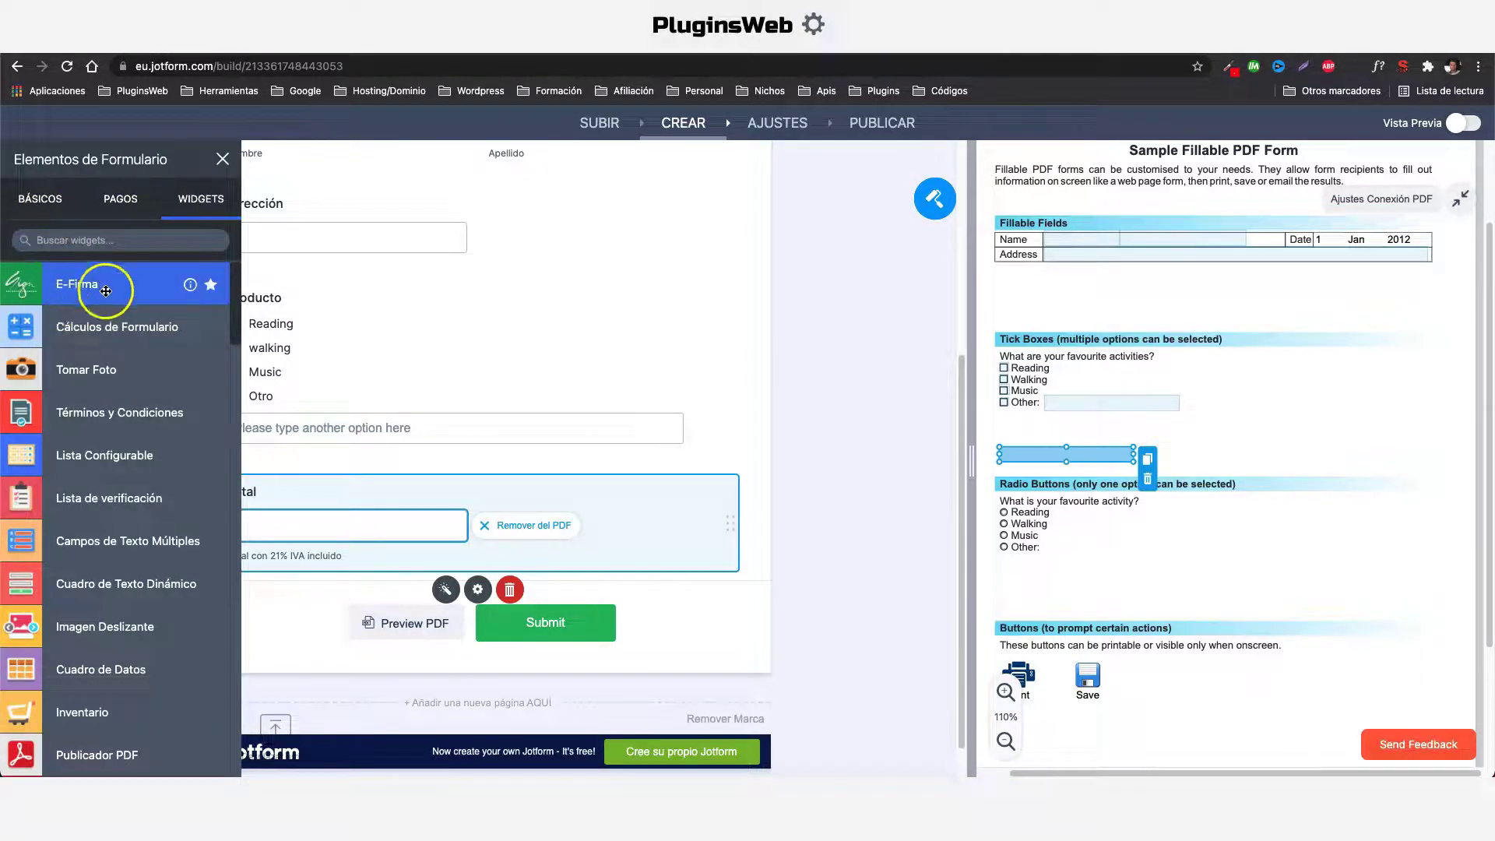
pyautogui.click(31, 200)
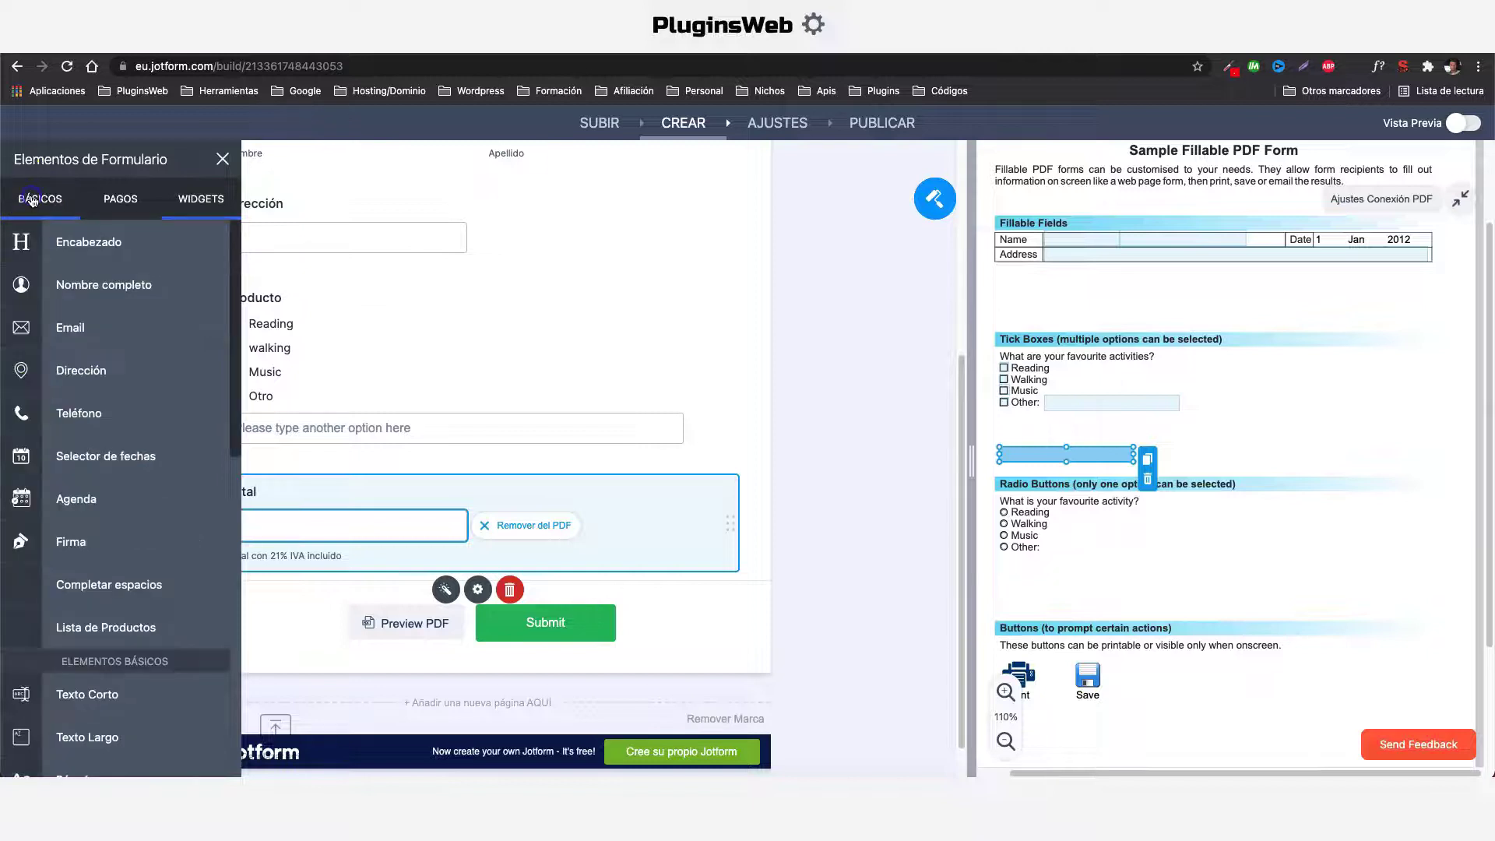
pyautogui.moveTo(84, 547); pyautogui.dragTo(604, 444)
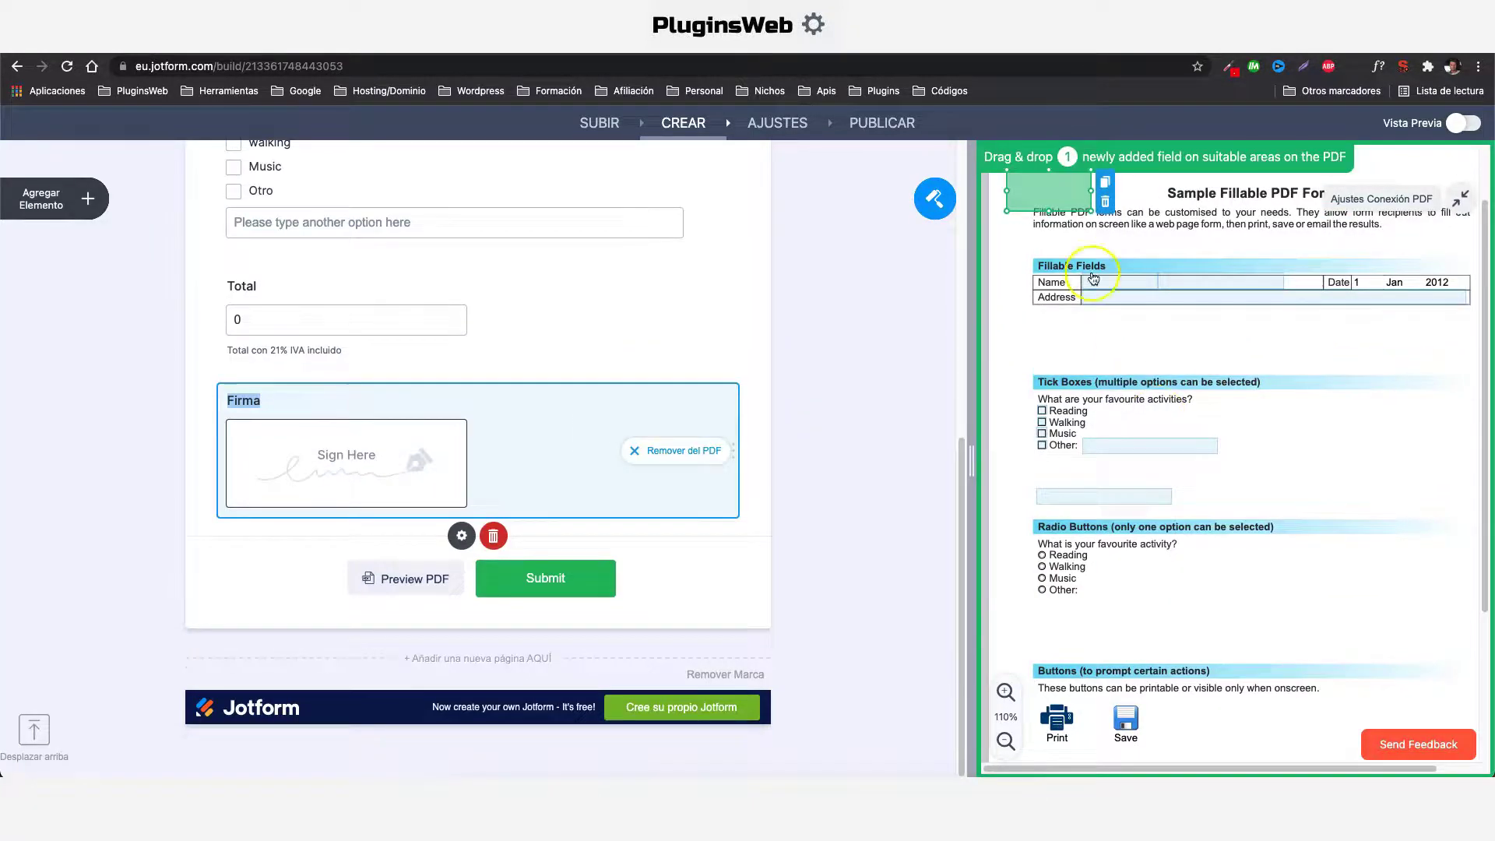
pyautogui.moveTo(1051, 191); pyautogui.dragTo(1356, 488)
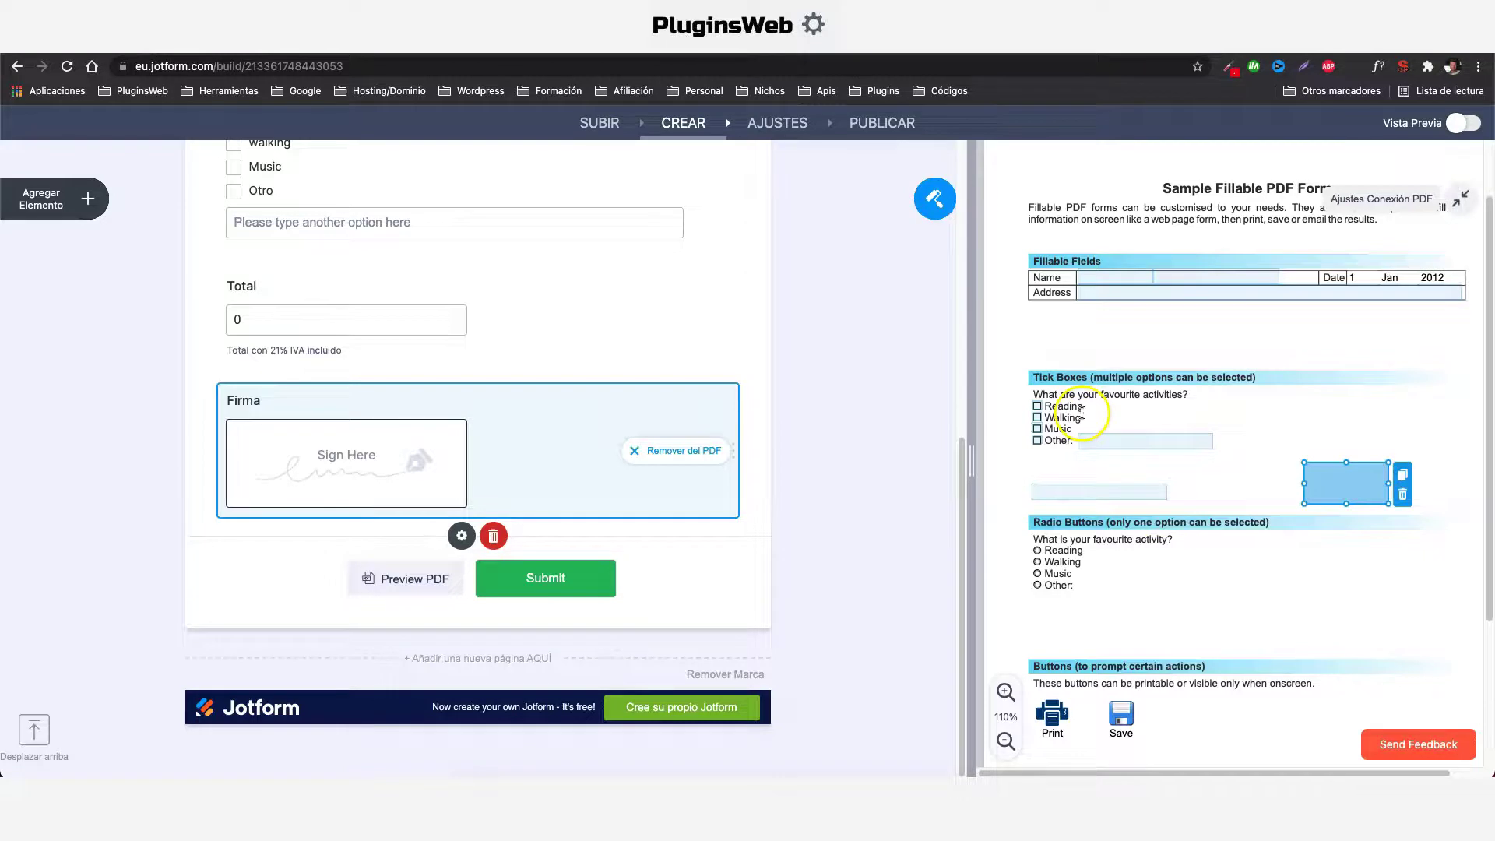
pyautogui.click(743, 578)
# Step: Examine the form designer's color schemes, style settings, themes and layout options
pyautogui.scroll(15, 741, 573)
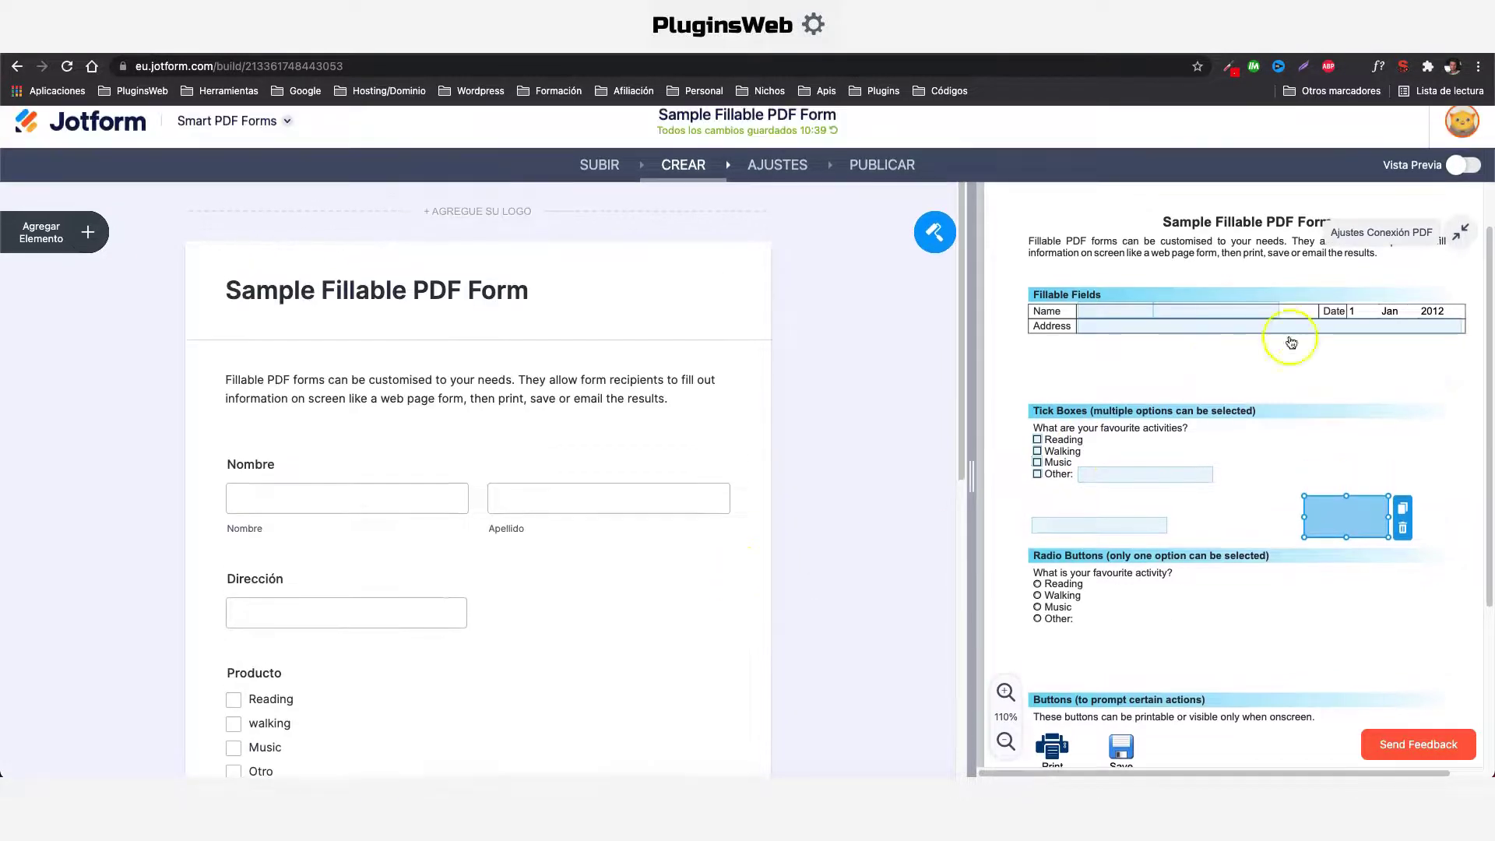
pyautogui.click(933, 254)
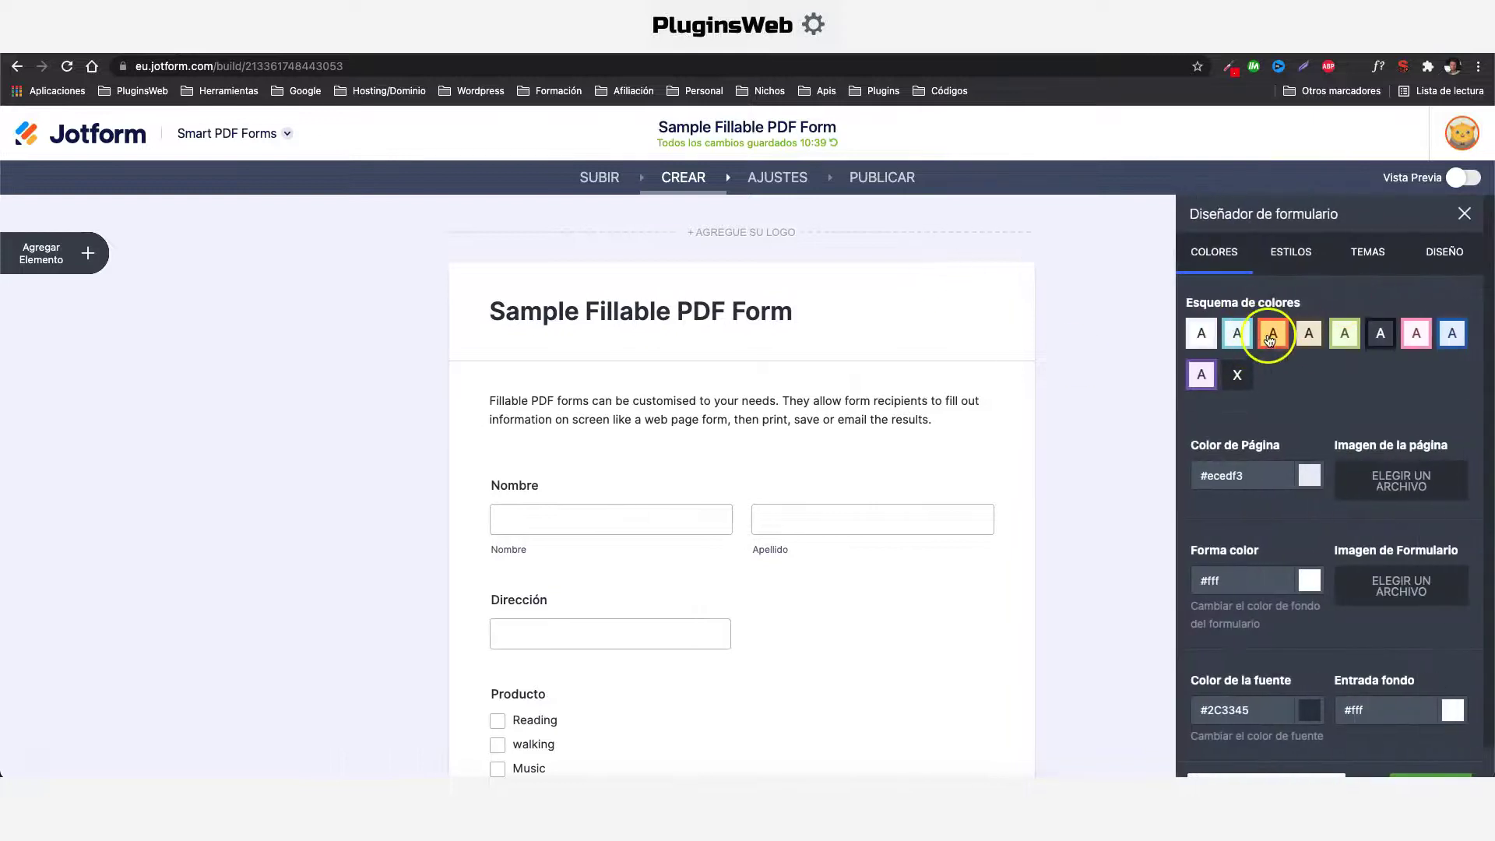
pyautogui.scroll(-1, 1335, 436)
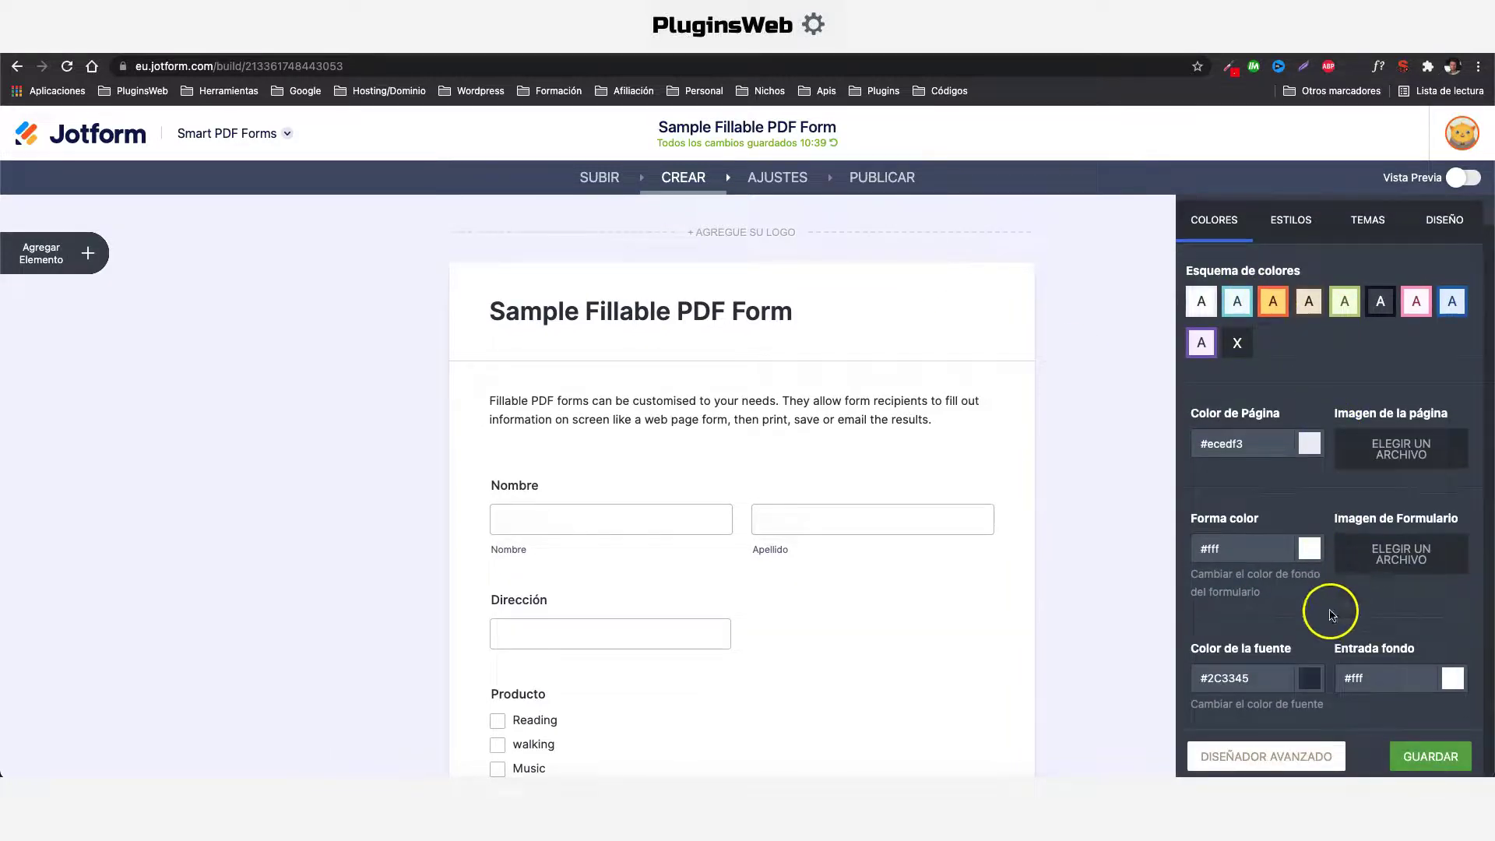
pyautogui.click(1292, 222)
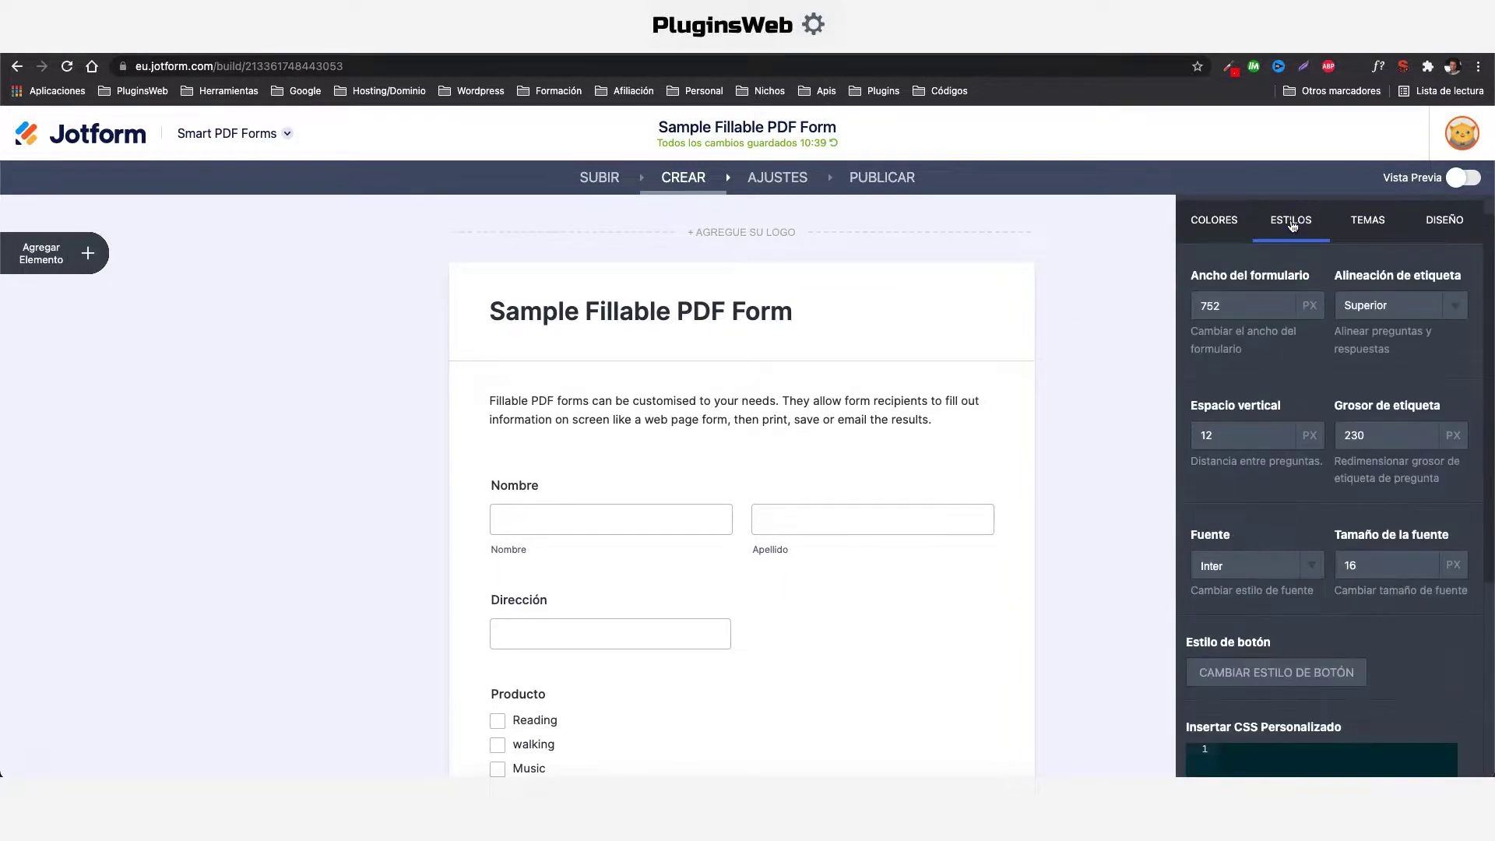
pyautogui.scroll(-5, 1354, 411)
pyautogui.scroll(5, 1370, 490)
pyautogui.click(1367, 251)
pyautogui.scroll(-3, 1398, 569)
pyautogui.scroll(3, 1402, 467)
pyautogui.click(1441, 251)
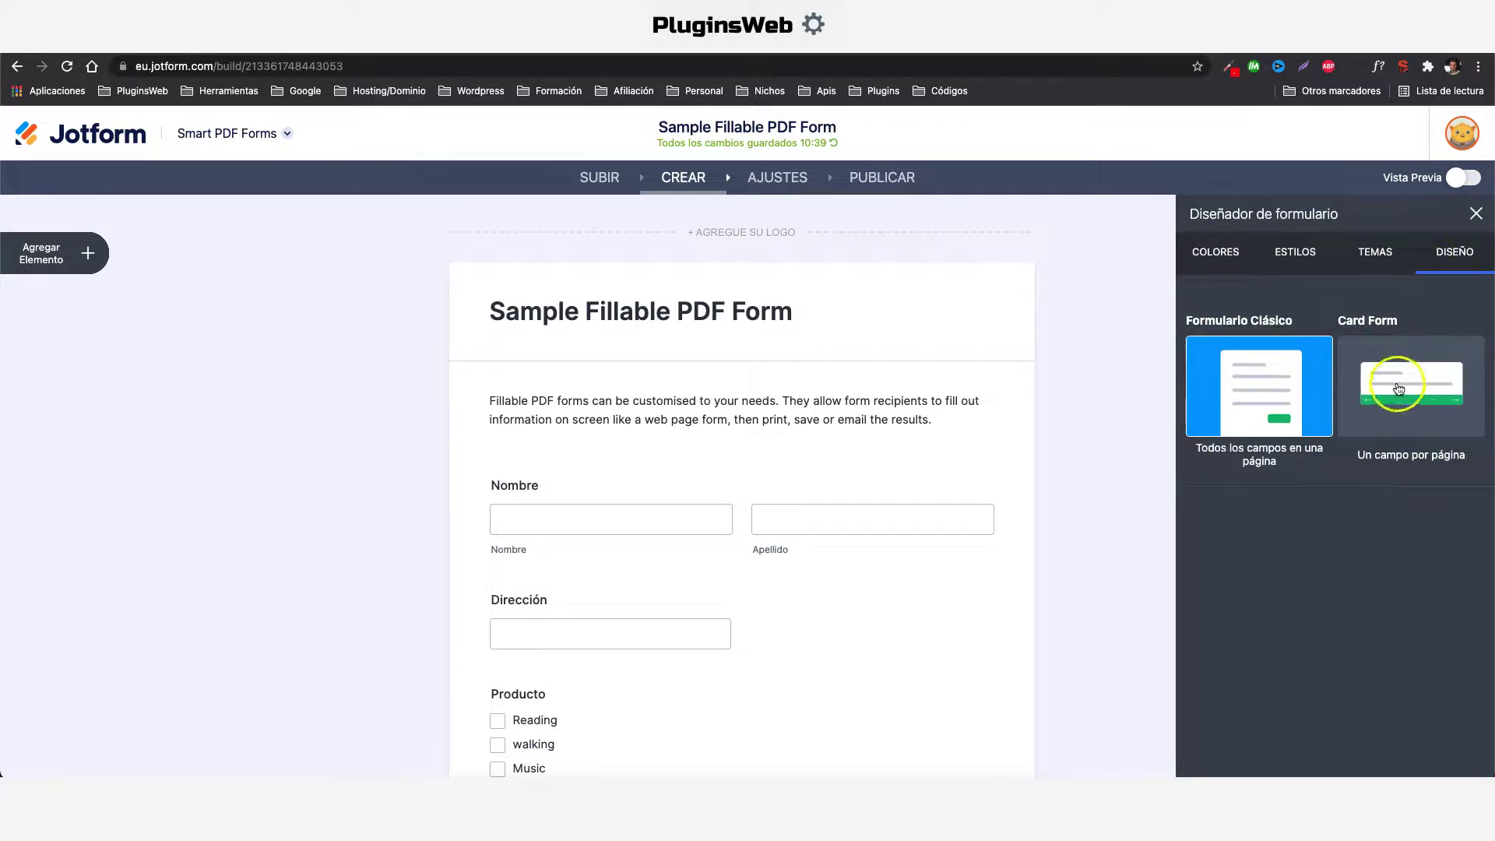
# Step: Review the form settings, including the title, original PDF connection options and form status
pyautogui.click(777, 178)
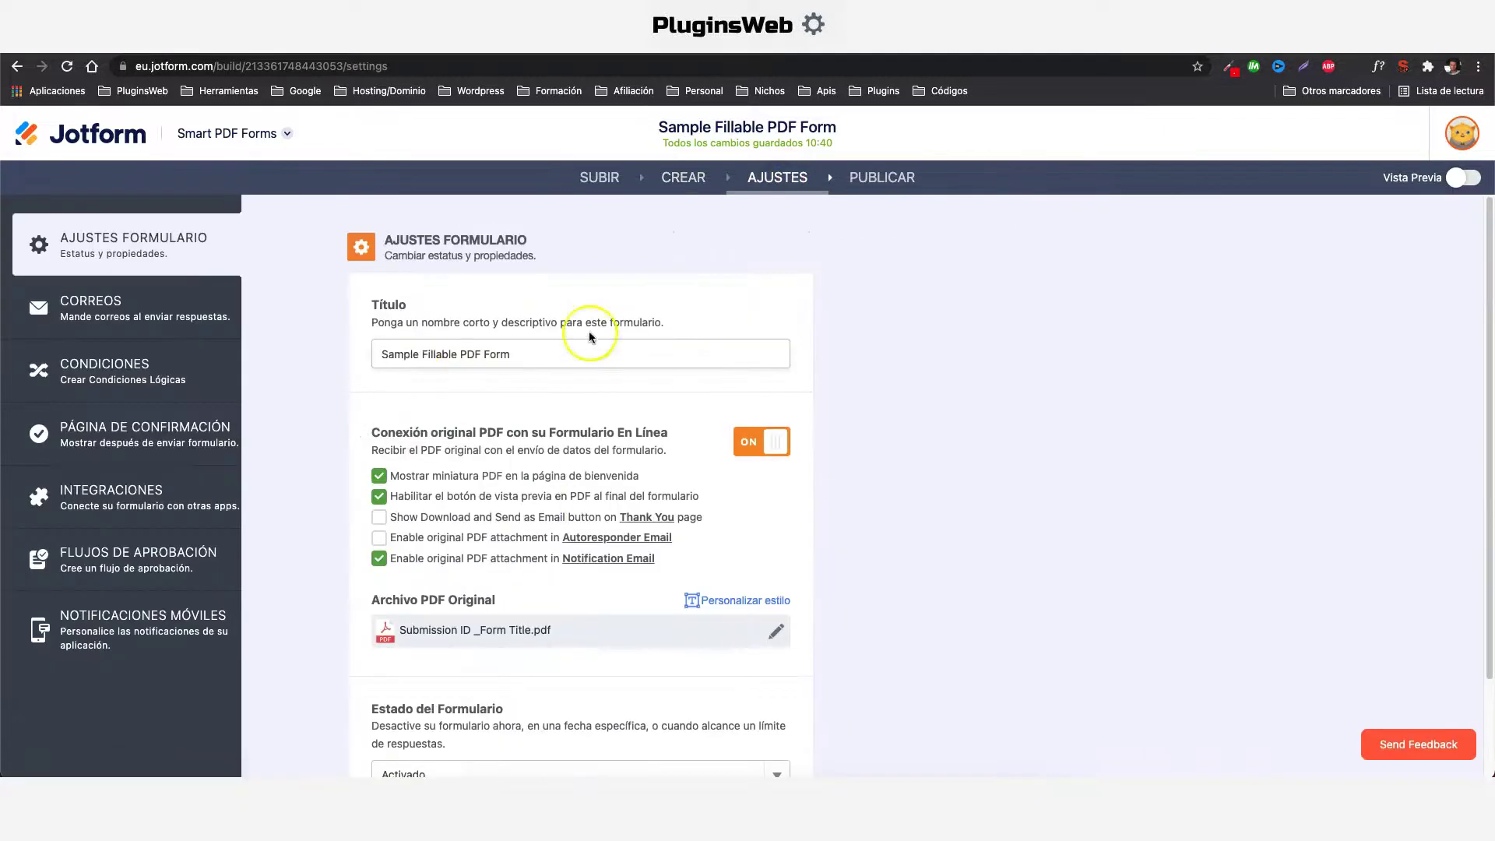
pyautogui.moveTo(543, 357); pyautogui.dragTo(283, 343)
pyautogui.scroll(-3, 714, 462)
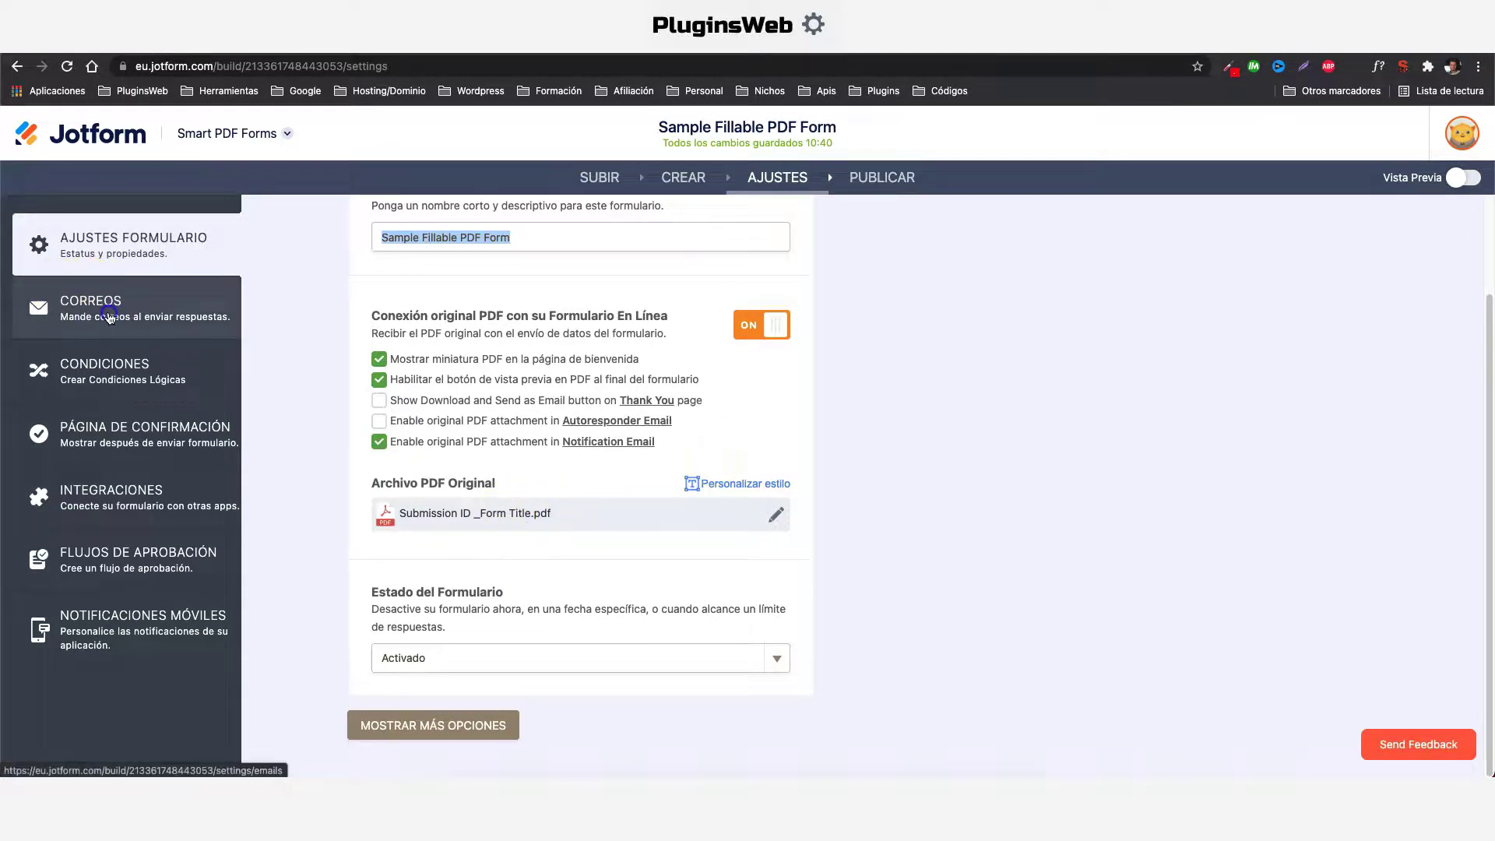
# Step: Review the form's email settings and open a new auto-response email to examine its subject and message content
pyautogui.click(86, 305)
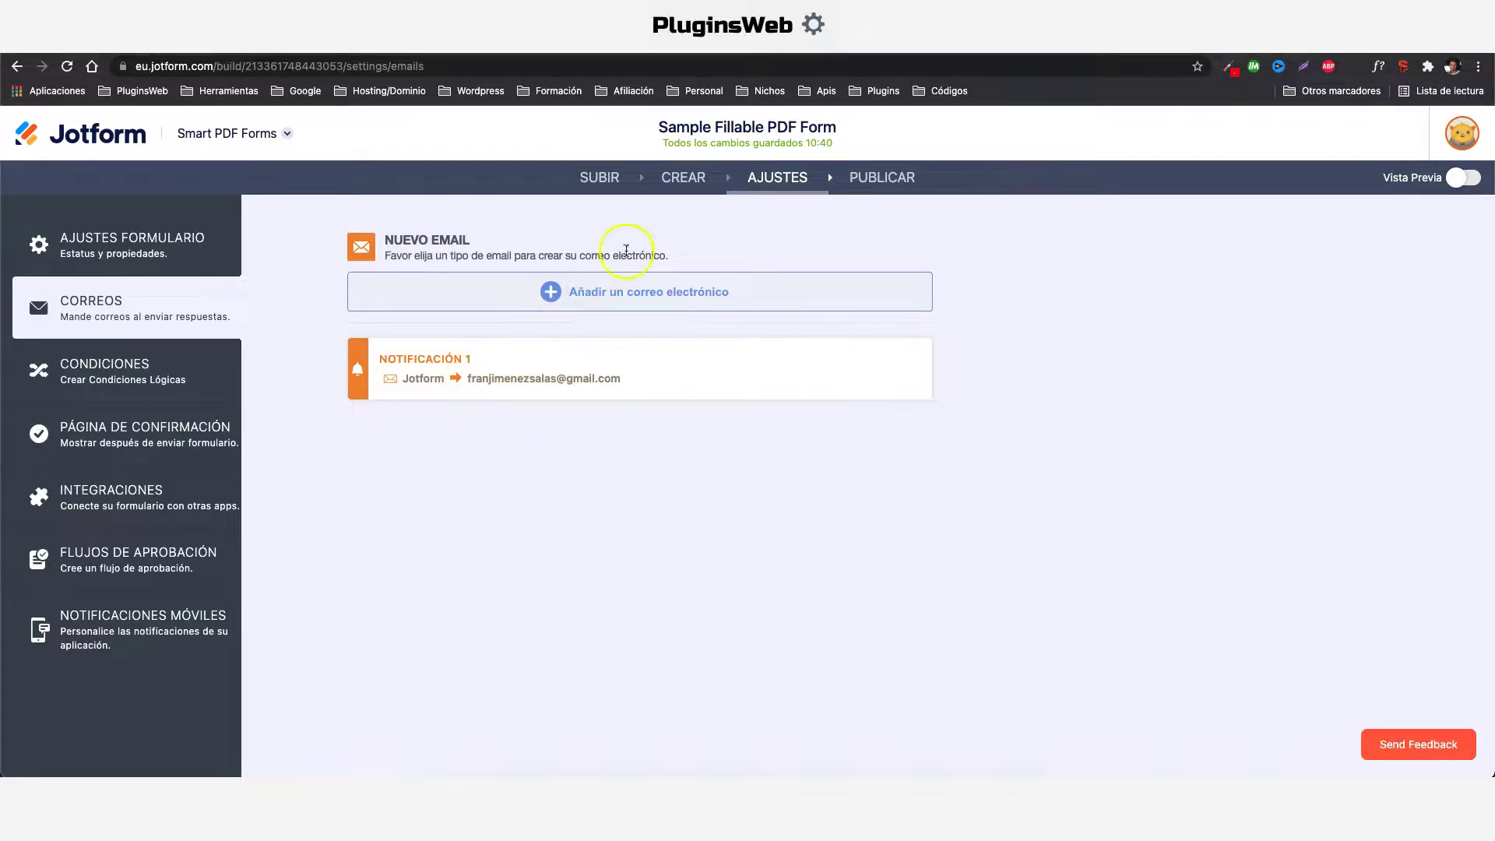
pyautogui.moveTo(504, 380)
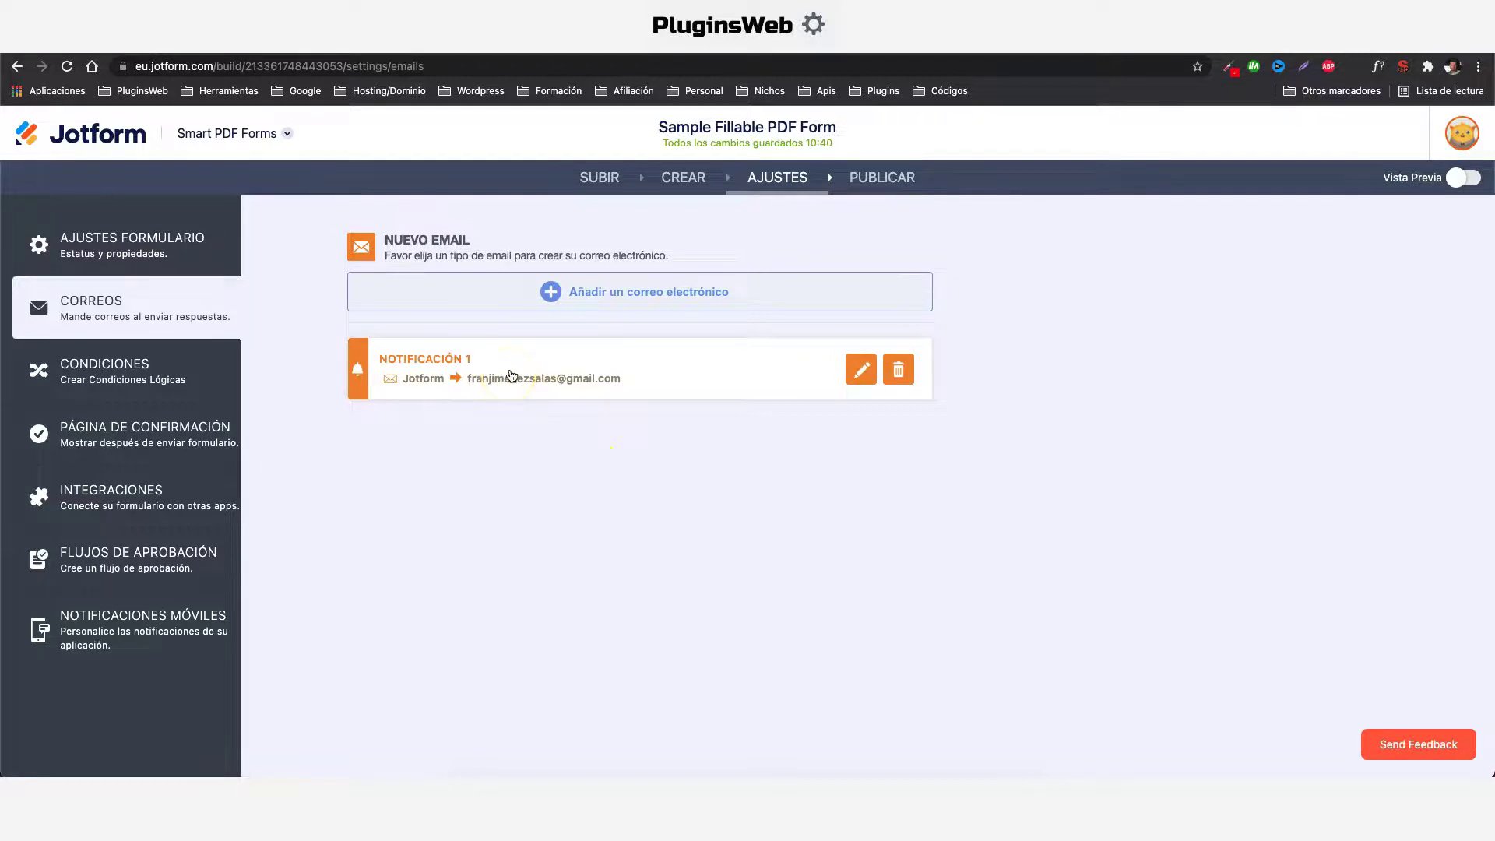
pyautogui.click(581, 294)
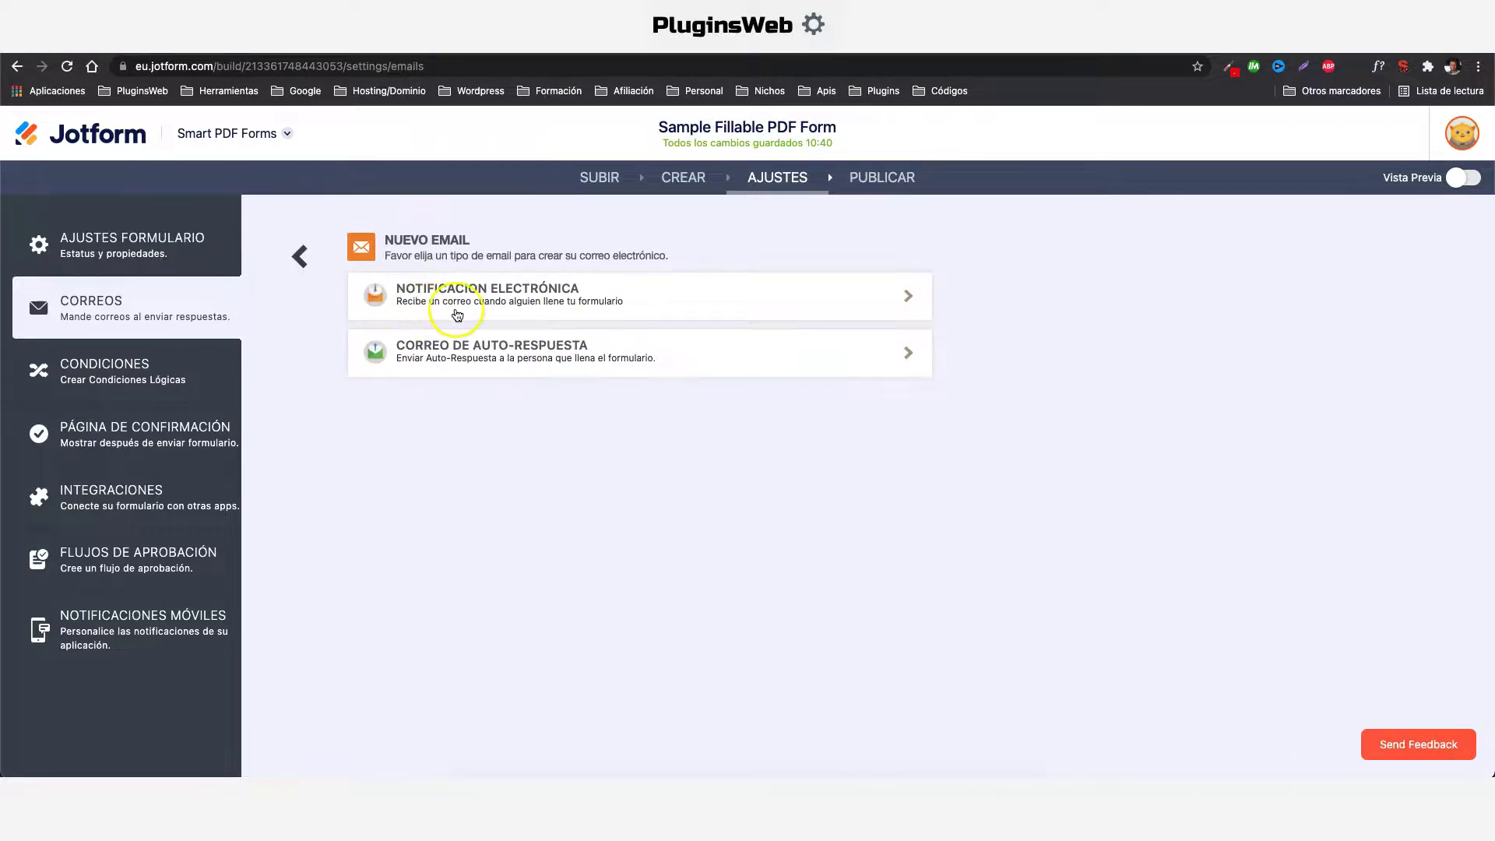
pyautogui.click(567, 351)
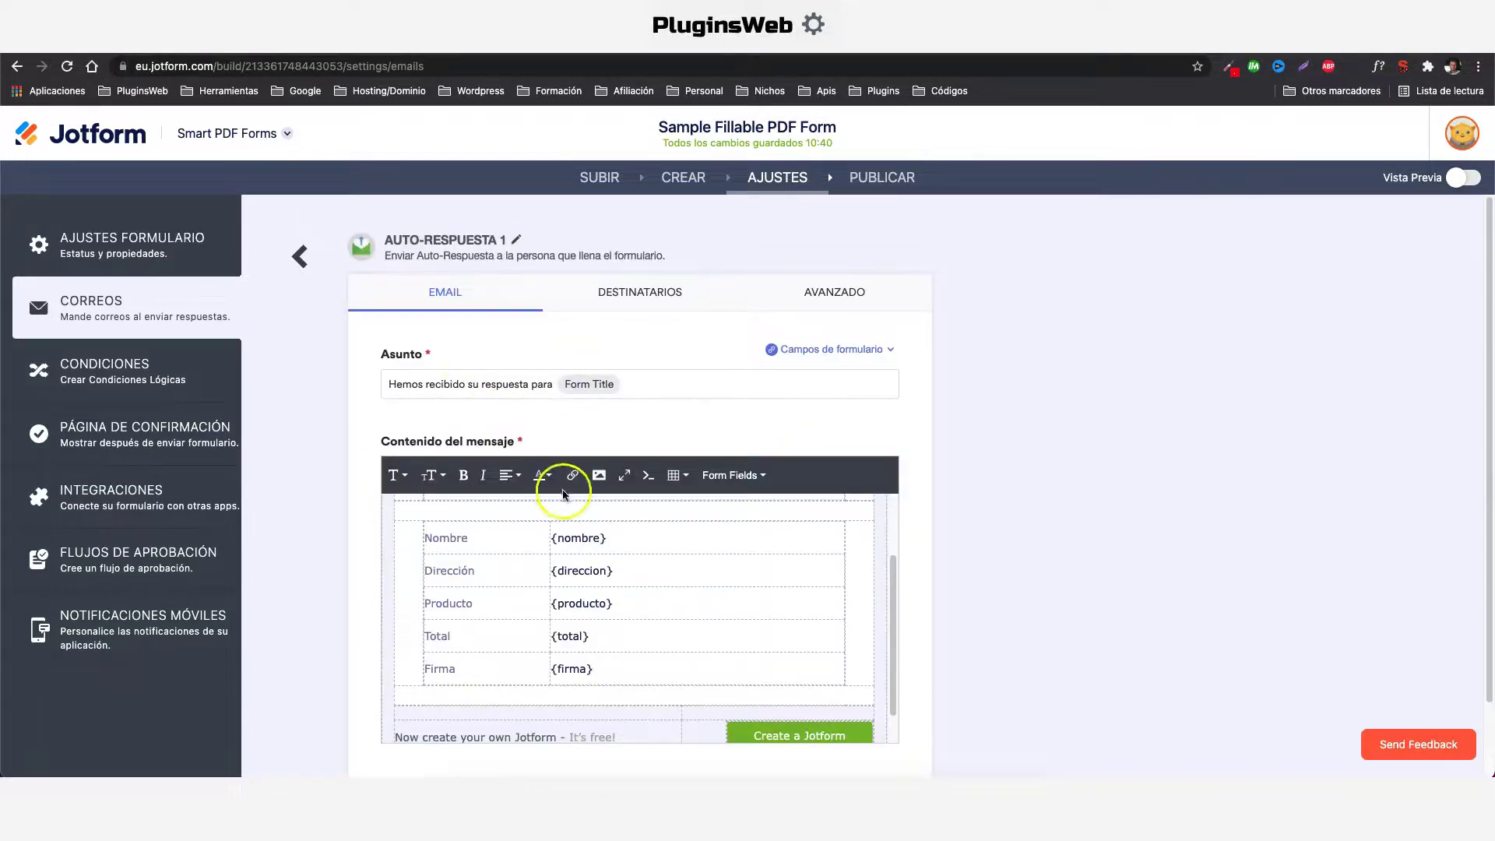
pyautogui.scroll(-4, 572, 483)
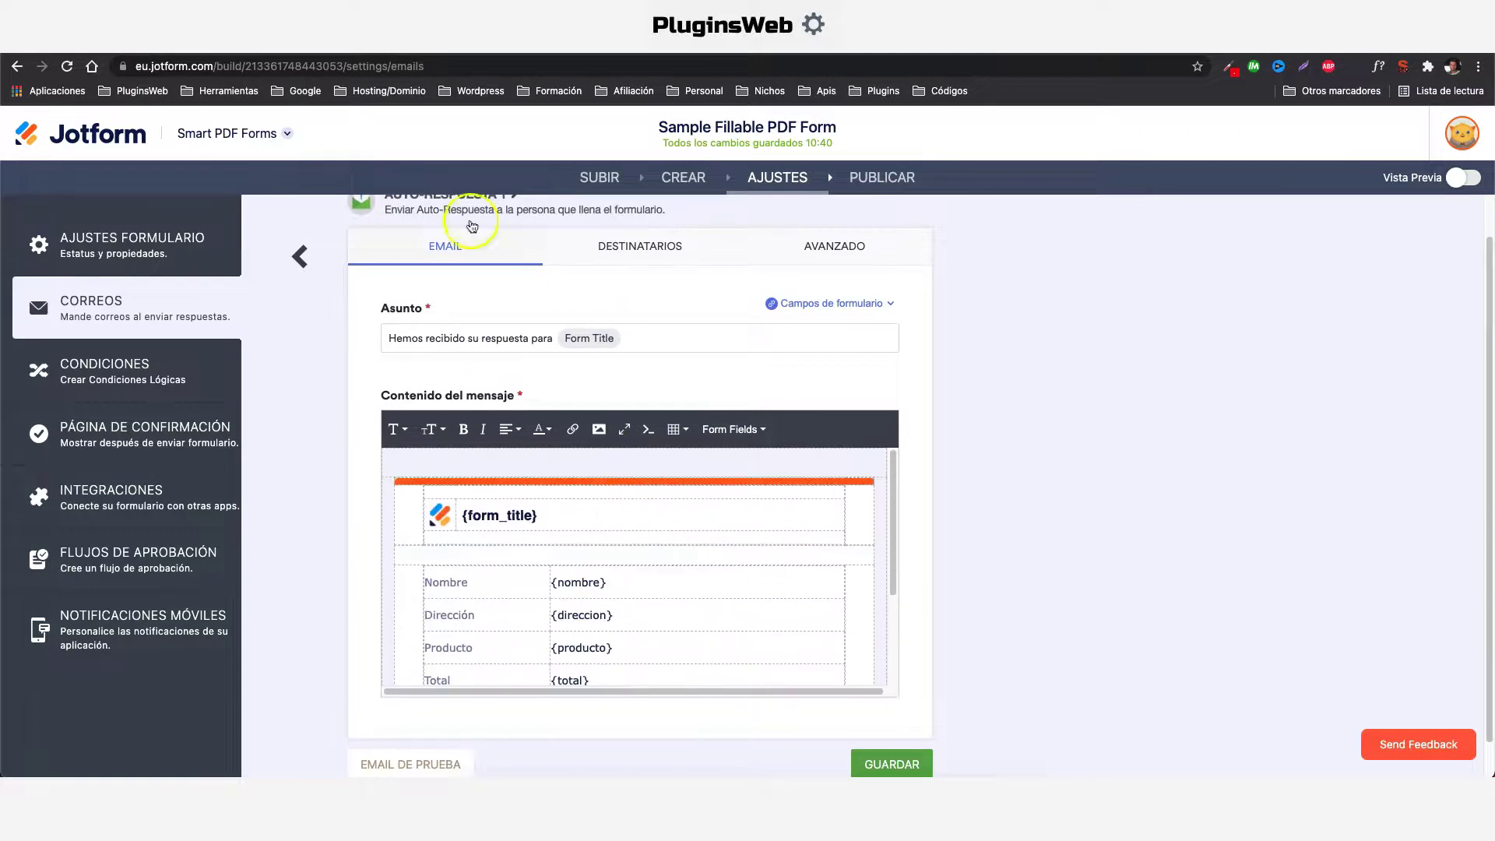
# Step: Review the confirmation page settings and the available types of form conditions
pyautogui.click(83, 442)
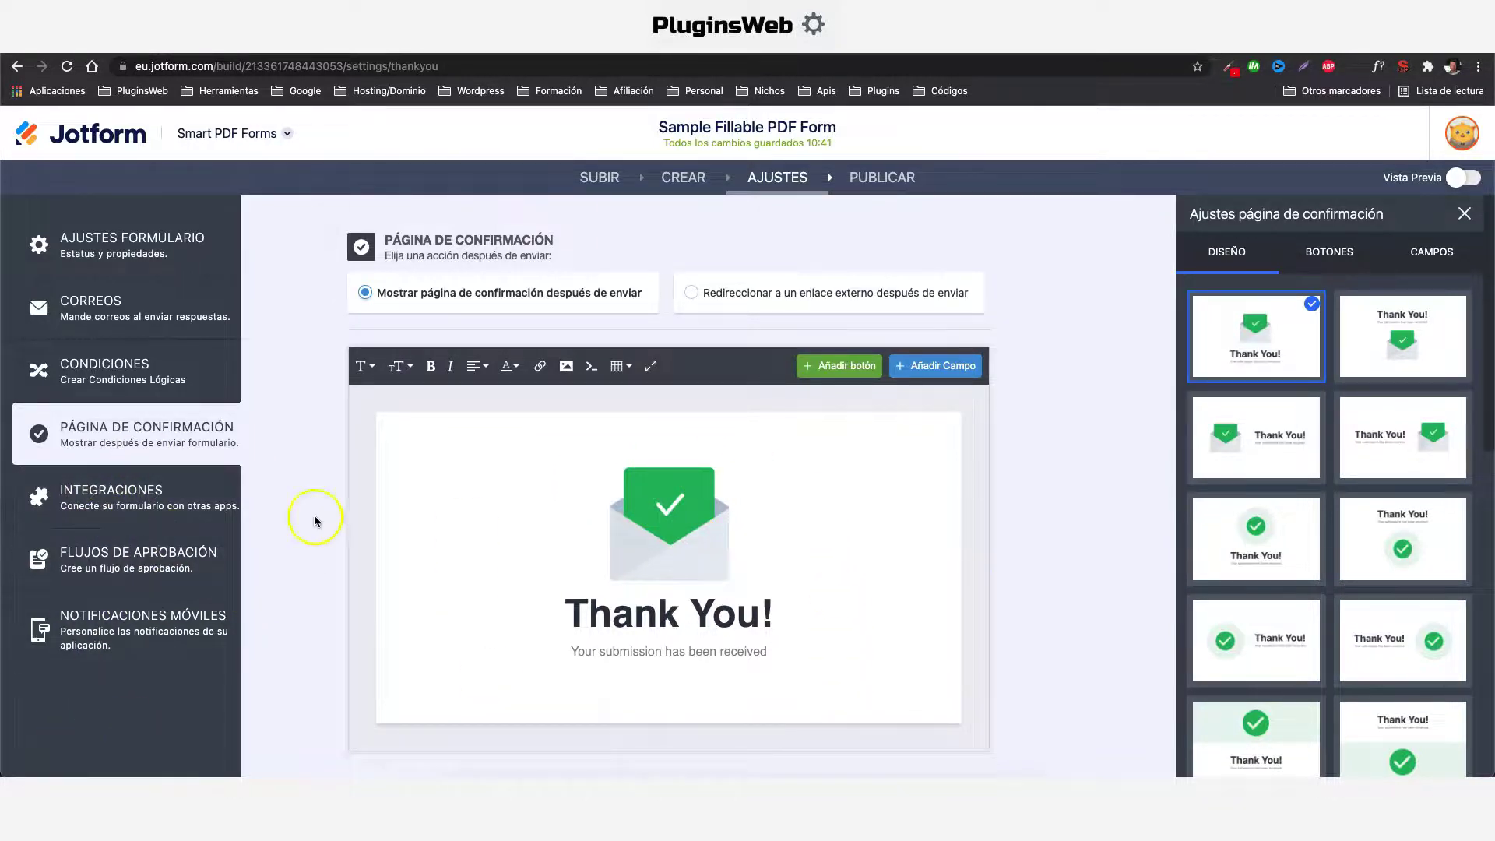
pyautogui.click(115, 381)
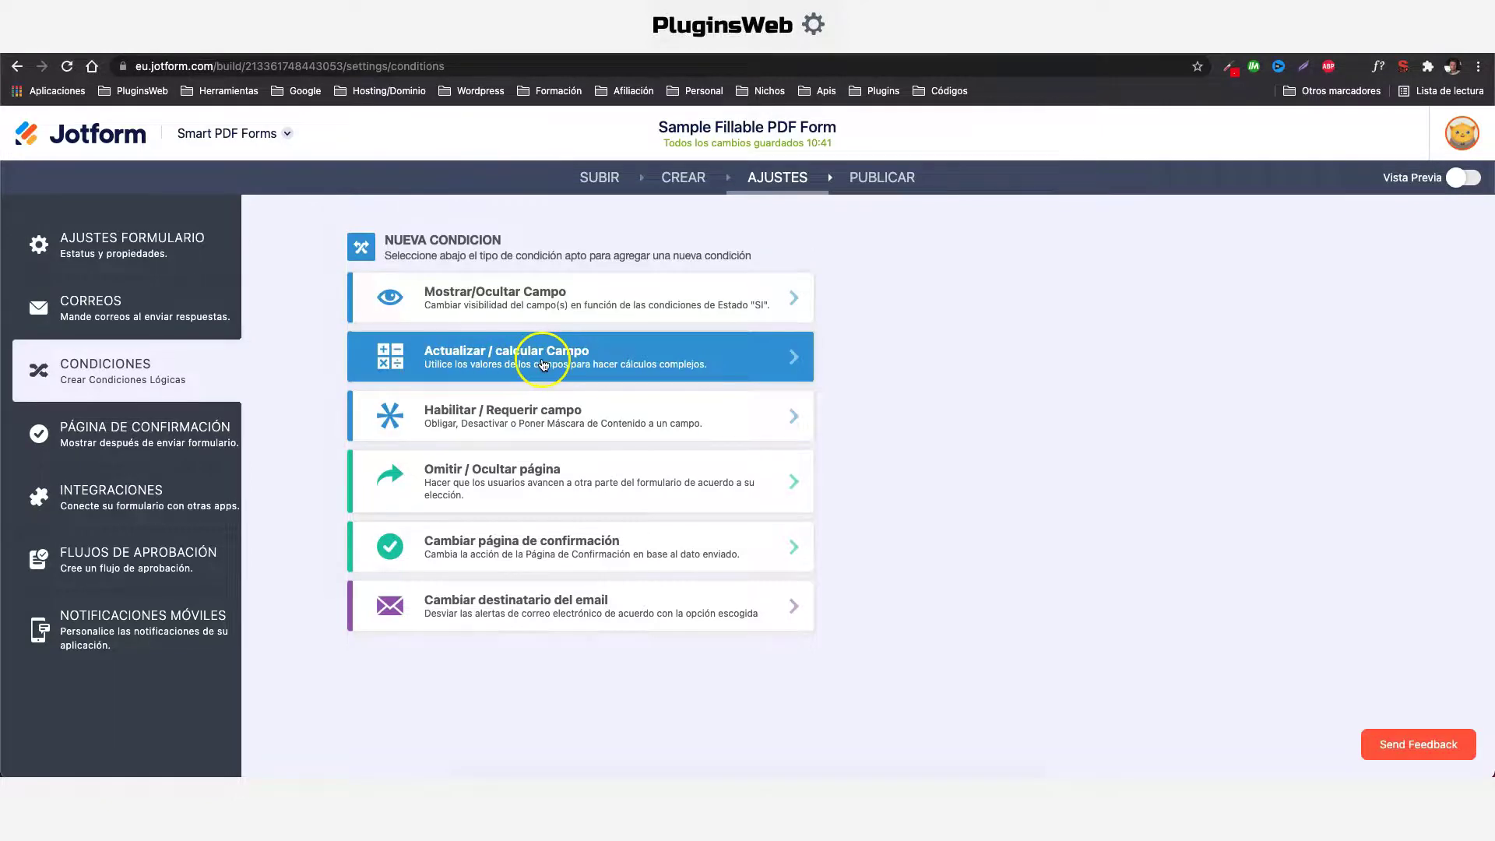
# Step: Start an update/calculate field condition that applies when Producto is equal to Reading
pyautogui.click(543, 364)
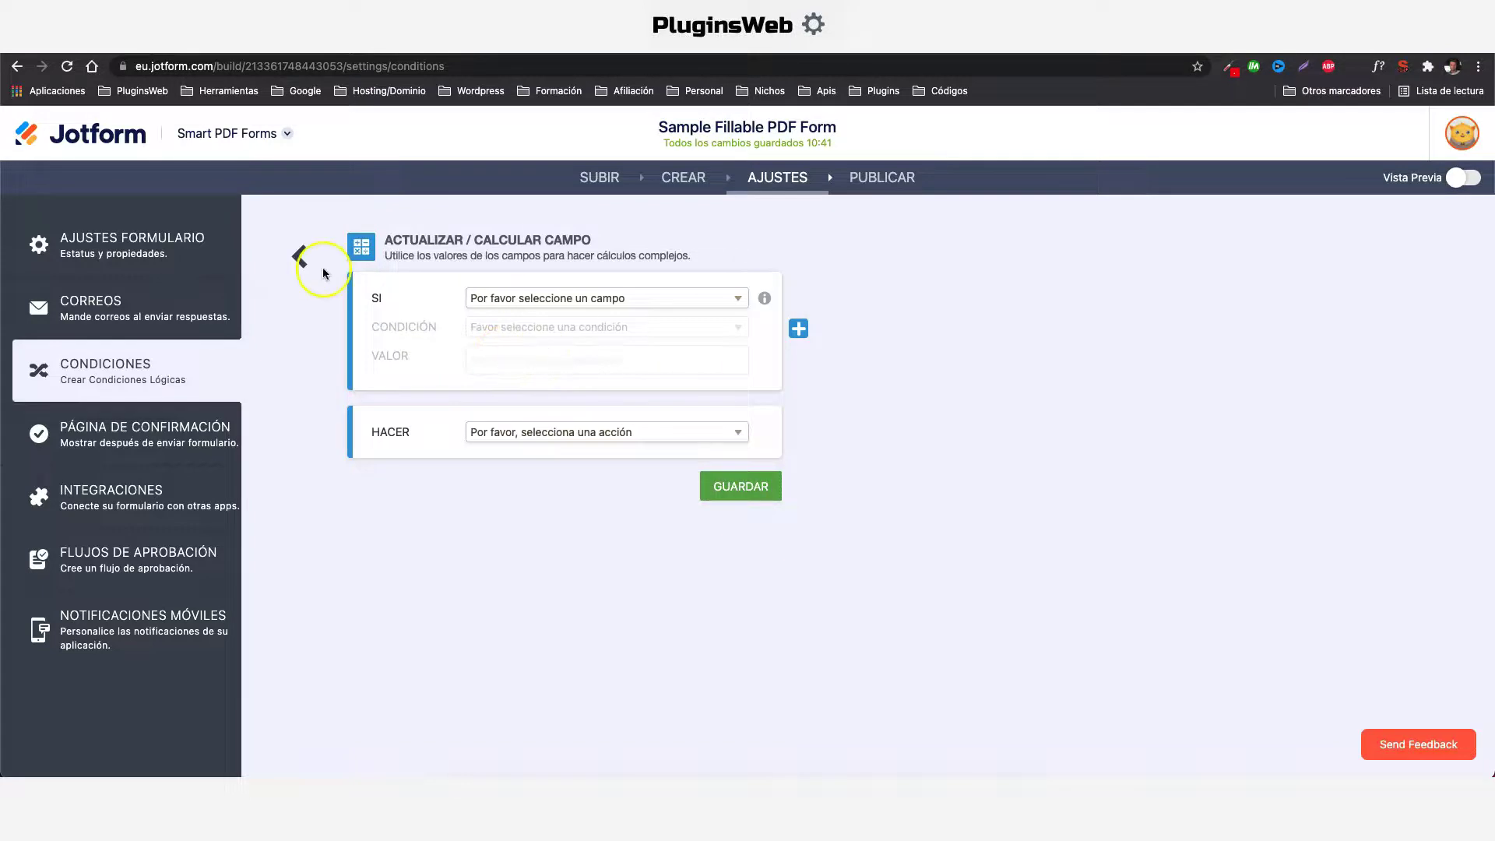
pyautogui.click(543, 300)
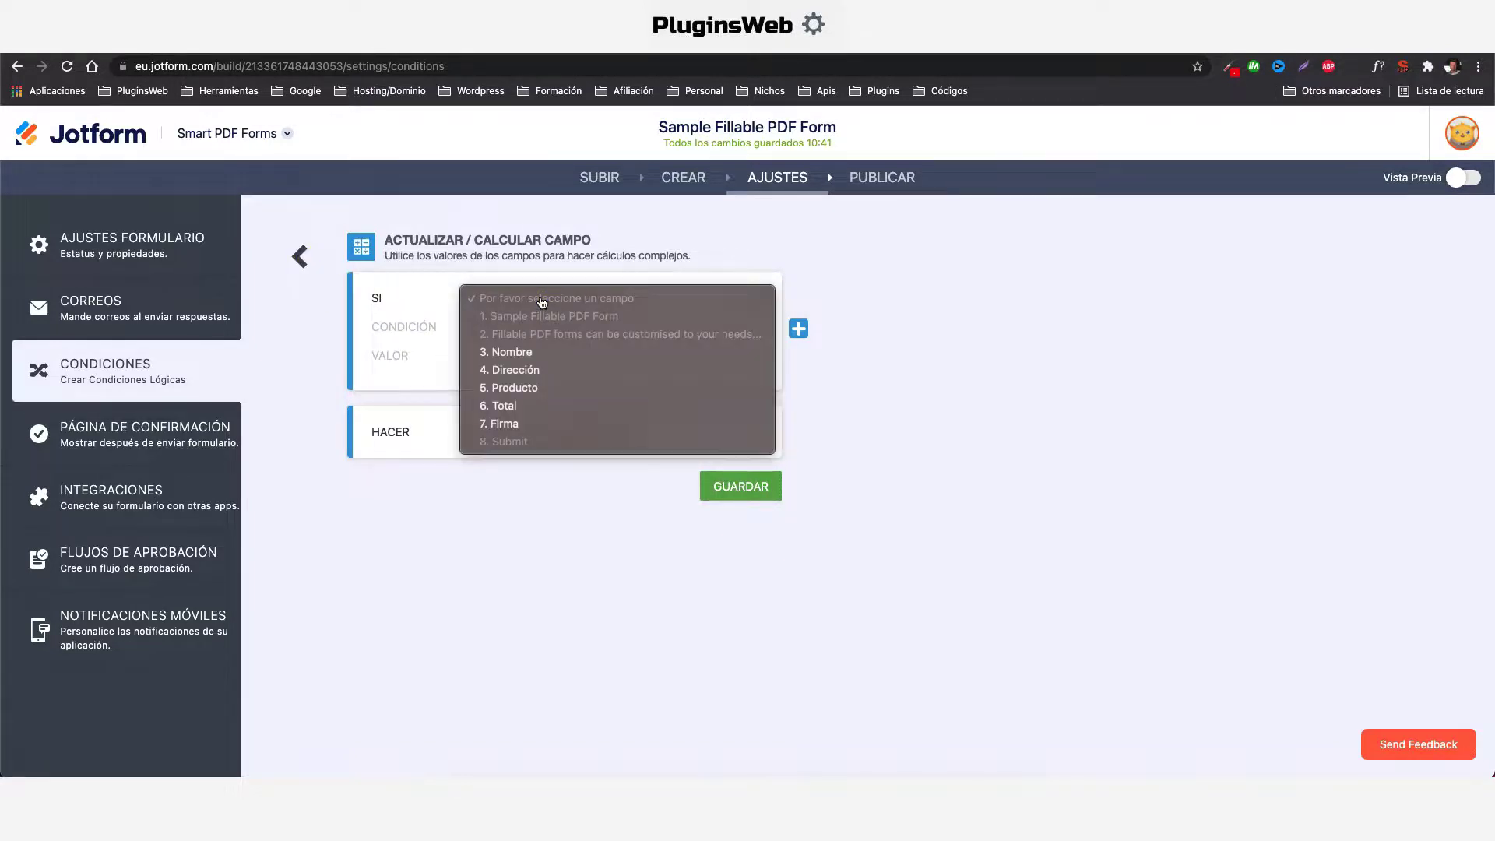
pyautogui.click(520, 388)
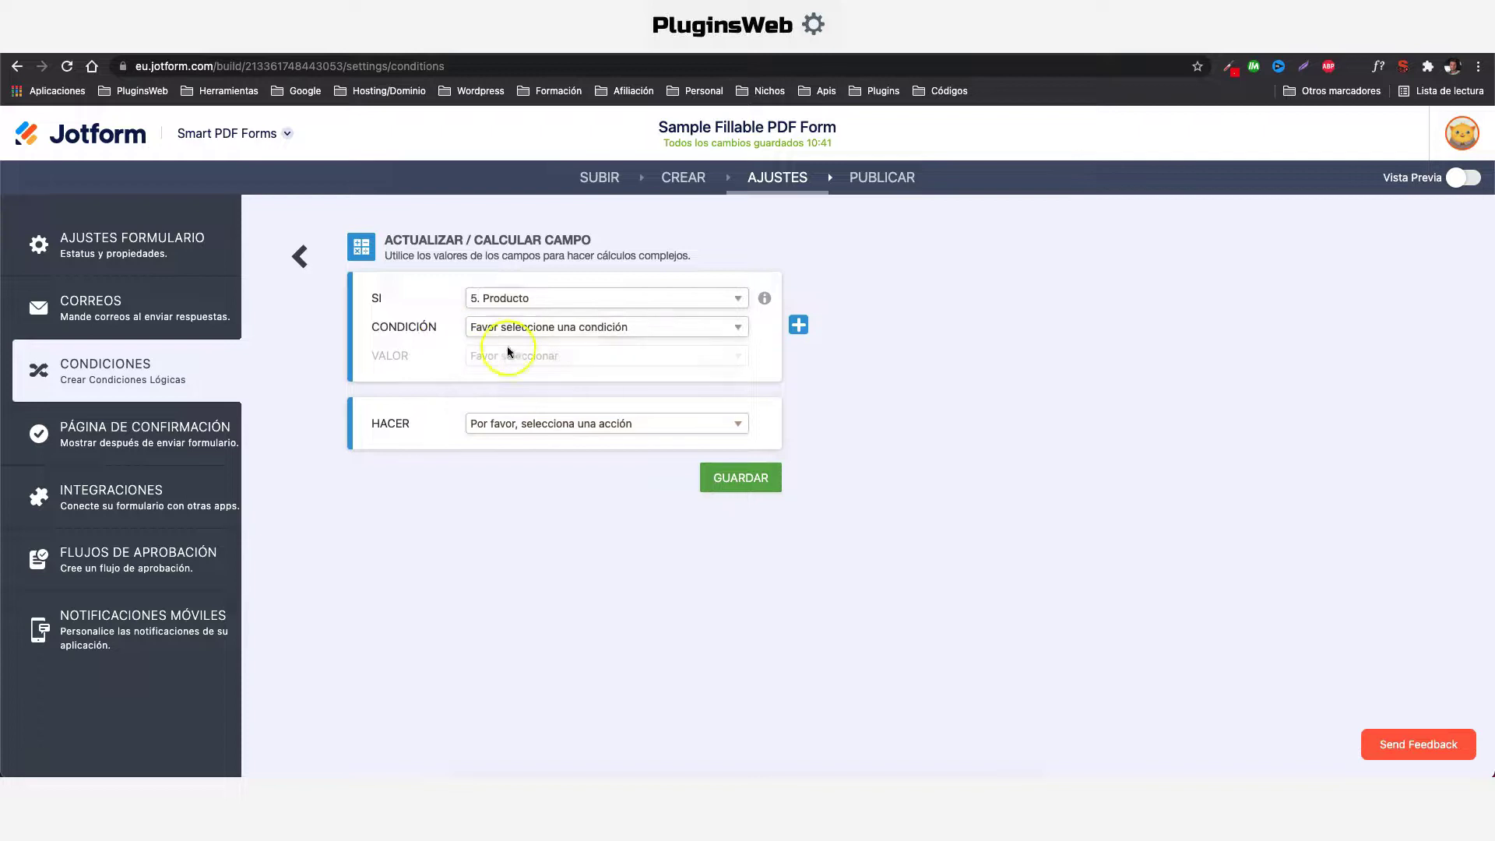
pyautogui.click(574, 326)
pyautogui.click(521, 350)
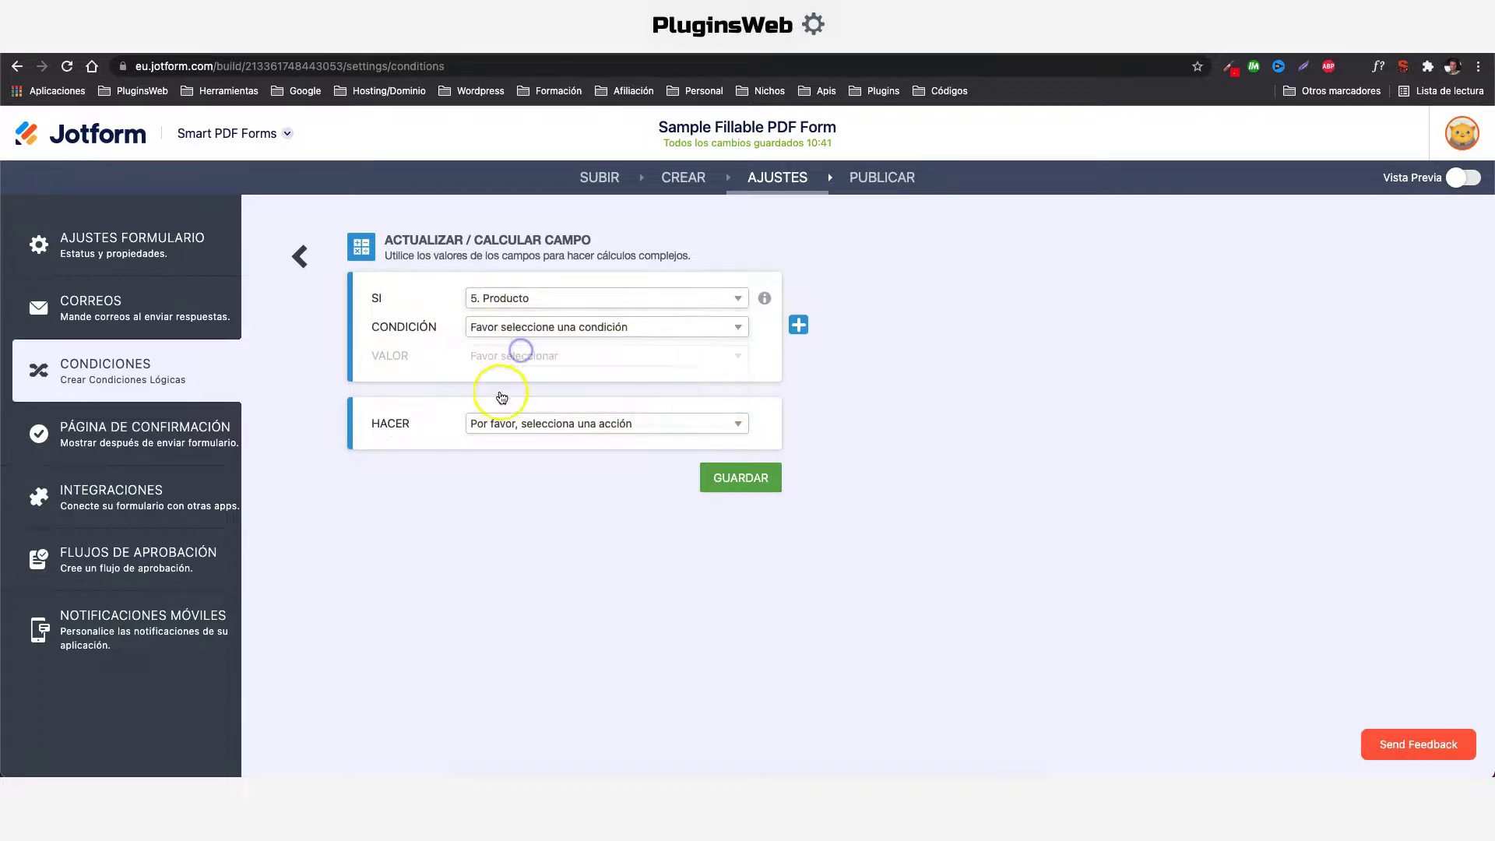
pyautogui.click(528, 356)
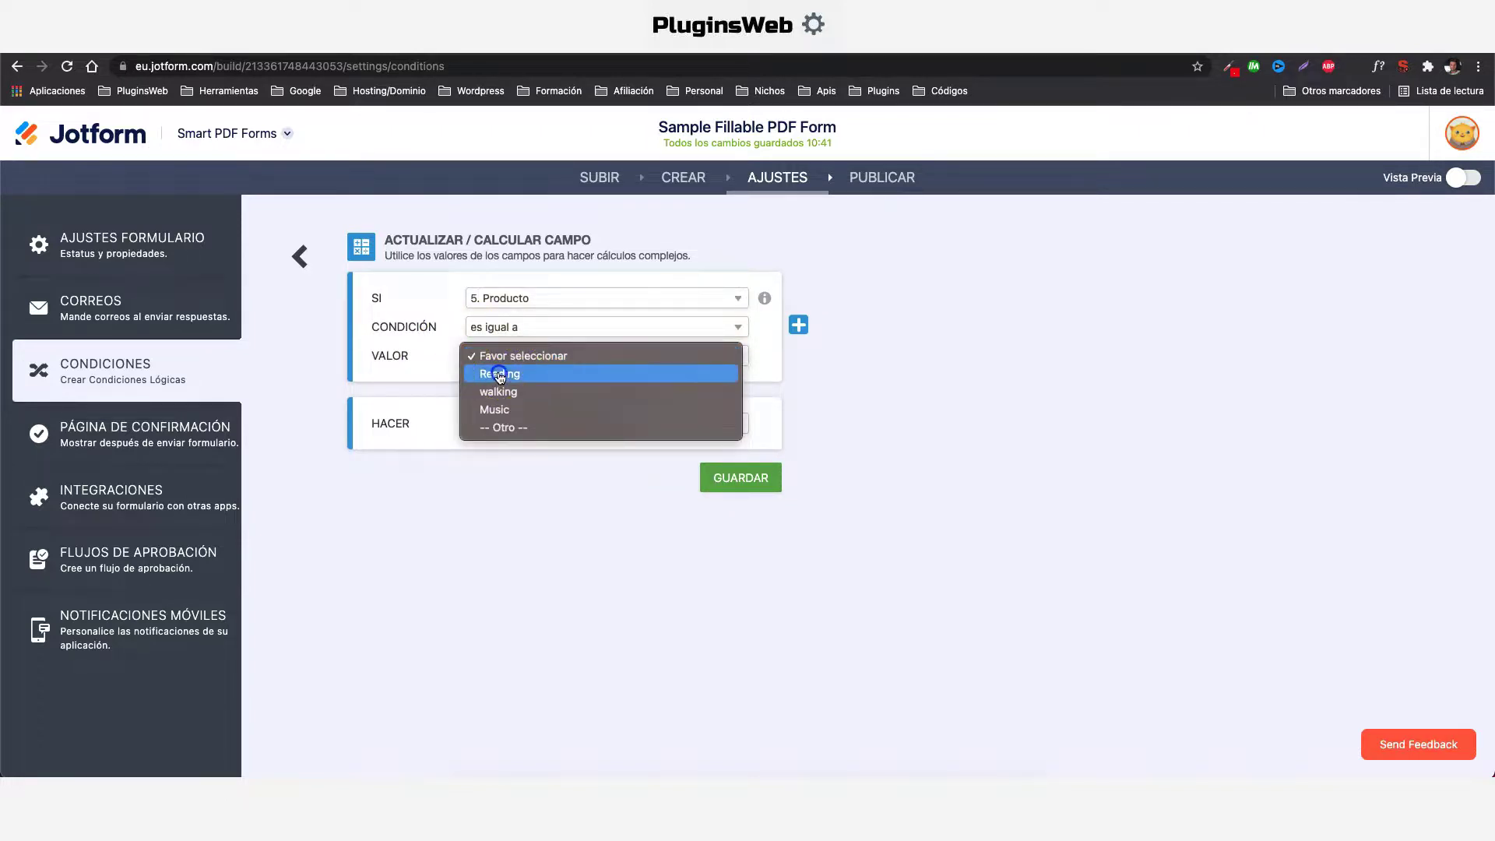
pyautogui.click(497, 374)
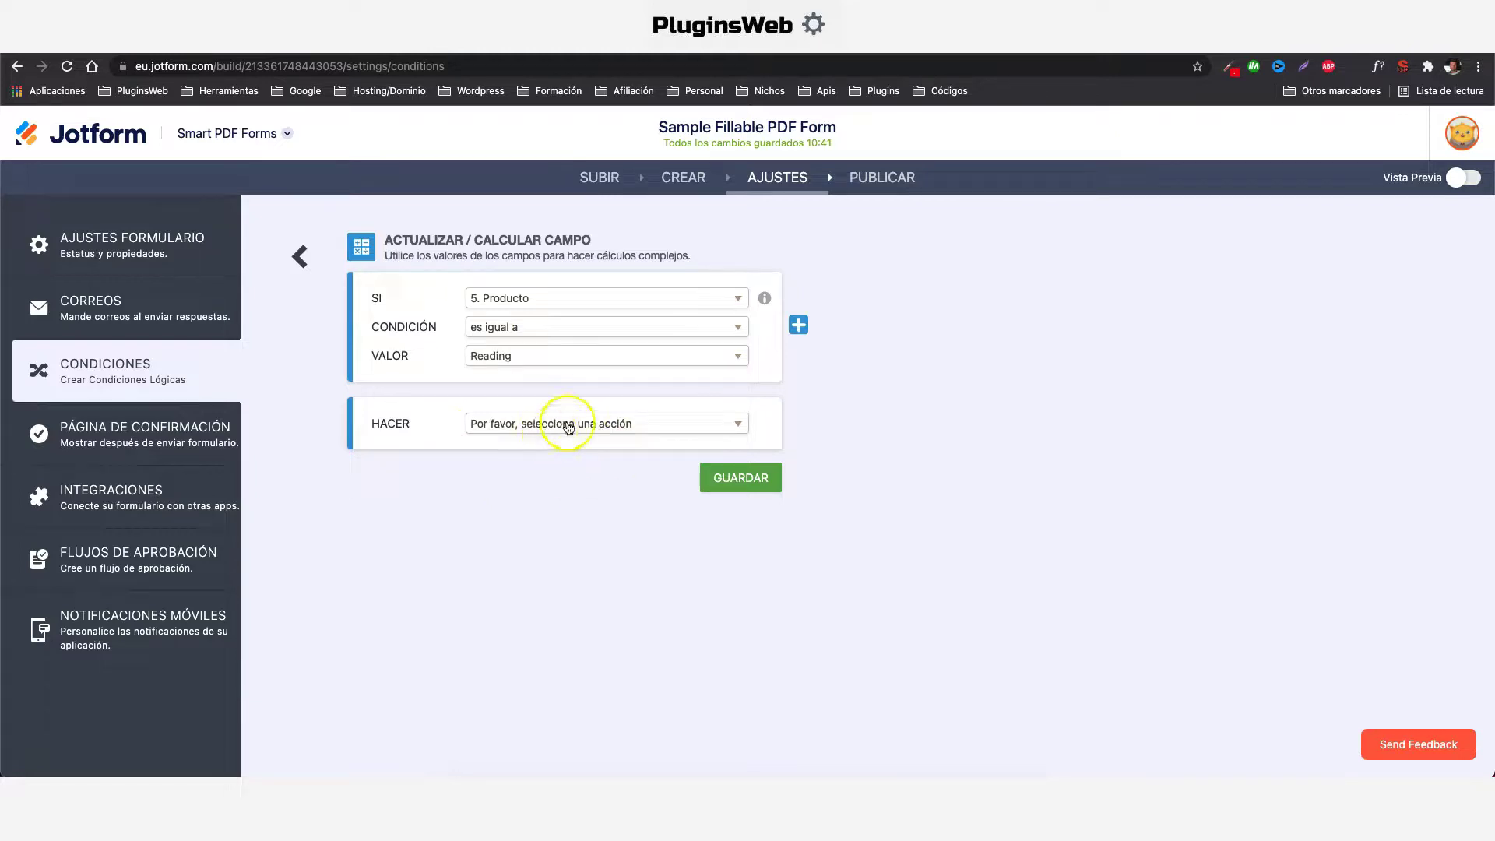
# Step: Set the condition's action to calculate a field's value and look through the fields available for the result
pyautogui.click(567, 426)
pyautogui.click(553, 477)
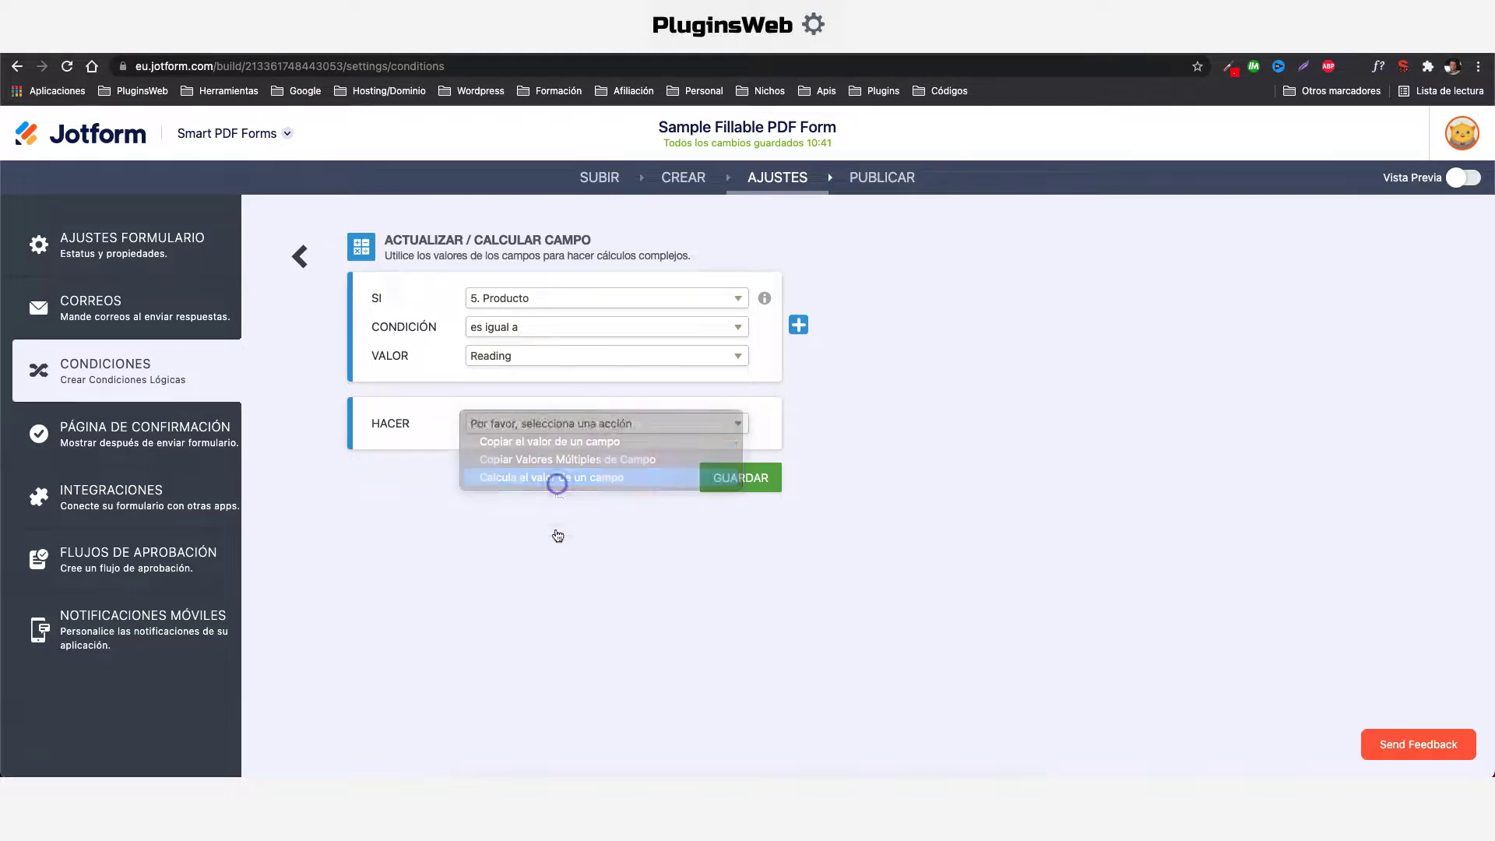
pyautogui.click(549, 561)
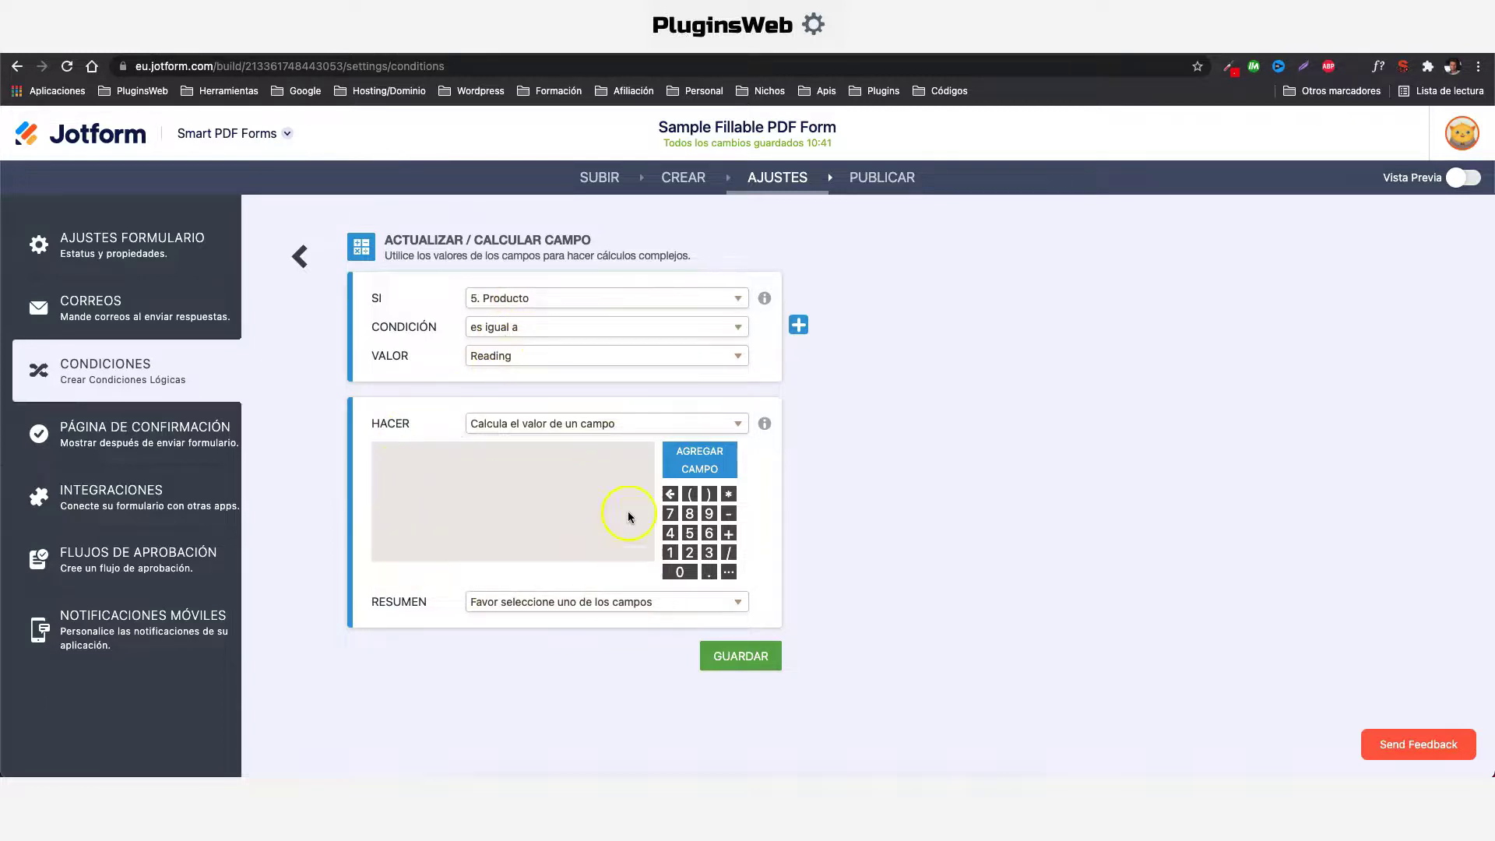
pyautogui.click(471, 602)
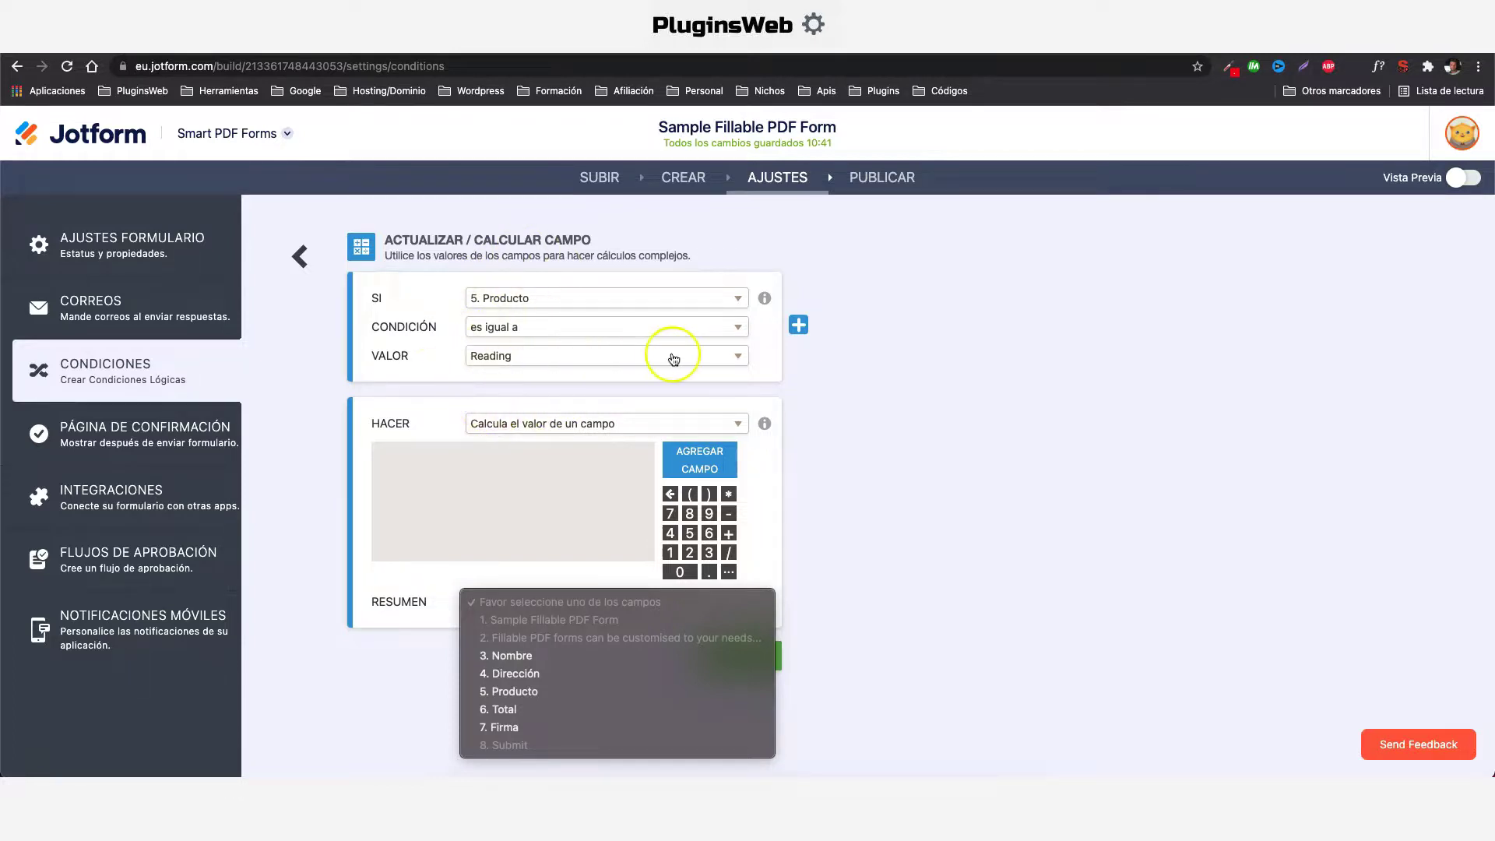
pyautogui.click(911, 430)
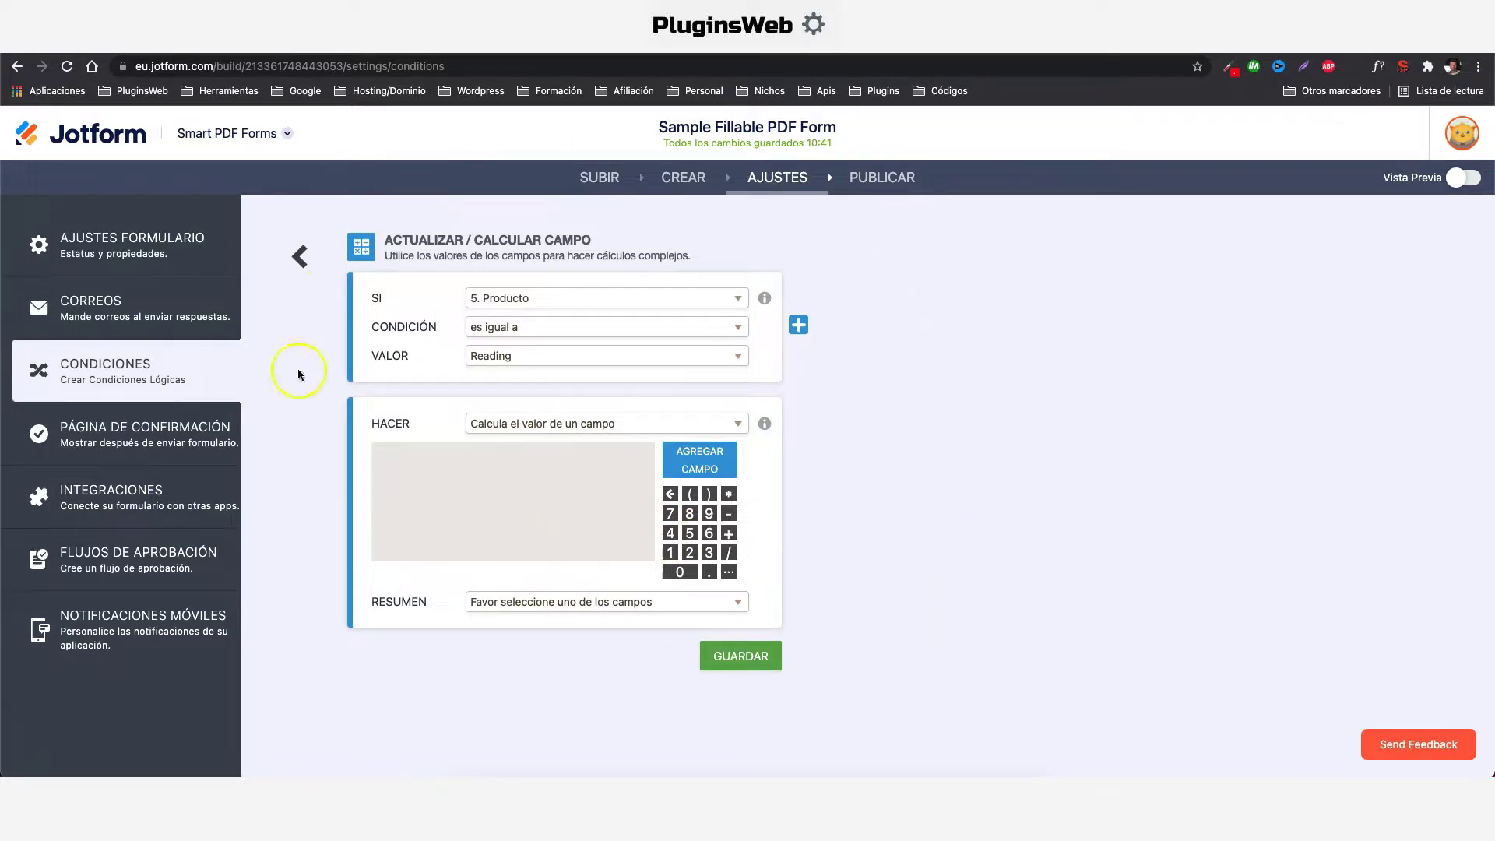
# Step: Review the form's publishing options and highlight the script code for embedding it in a web page
pyautogui.click(873, 176)
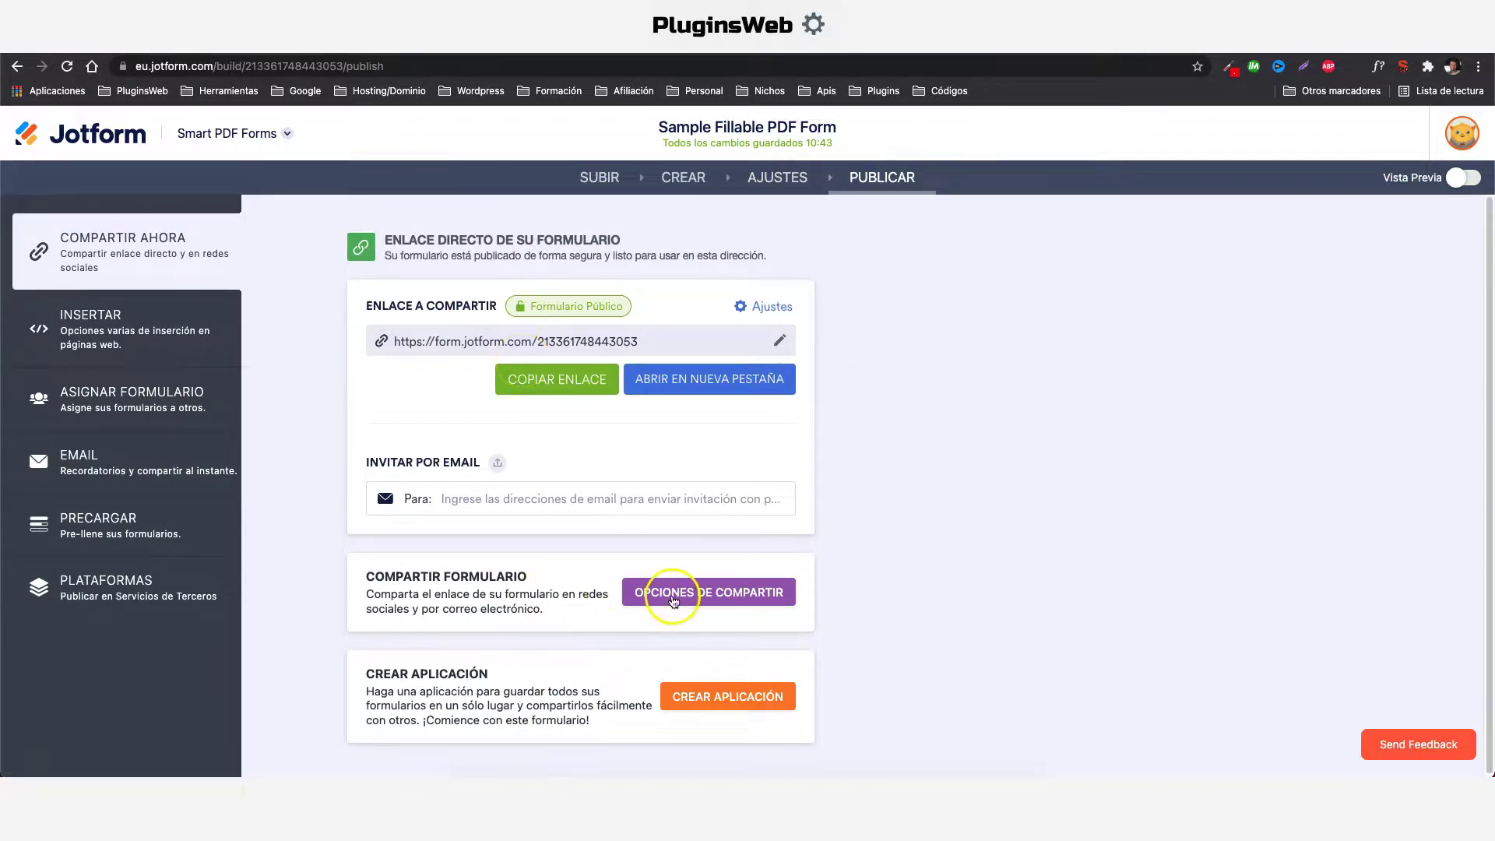
pyautogui.click(106, 335)
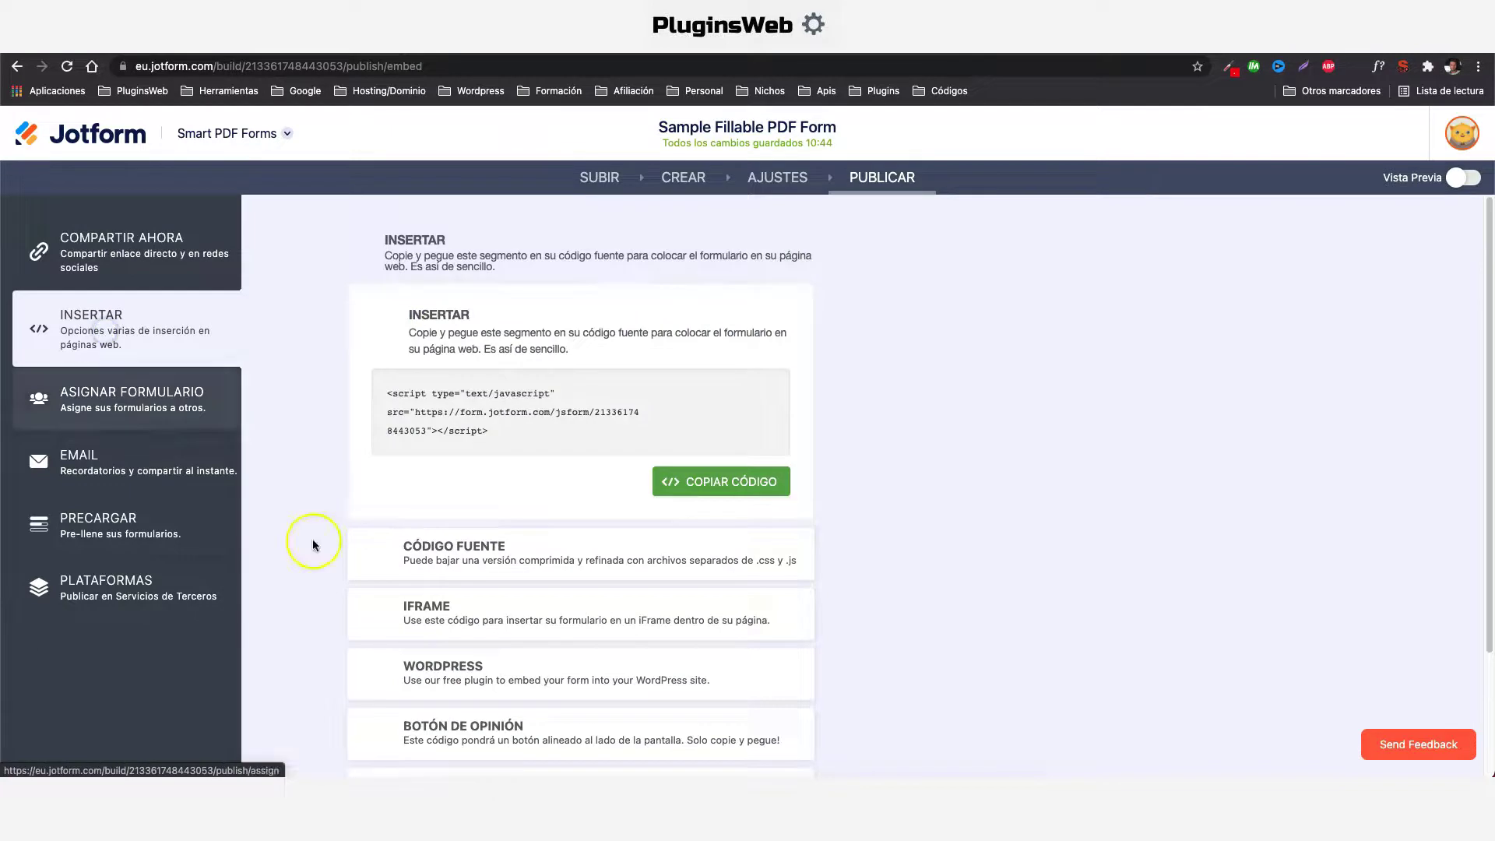
pyautogui.moveTo(380, 391); pyautogui.dragTo(584, 446)
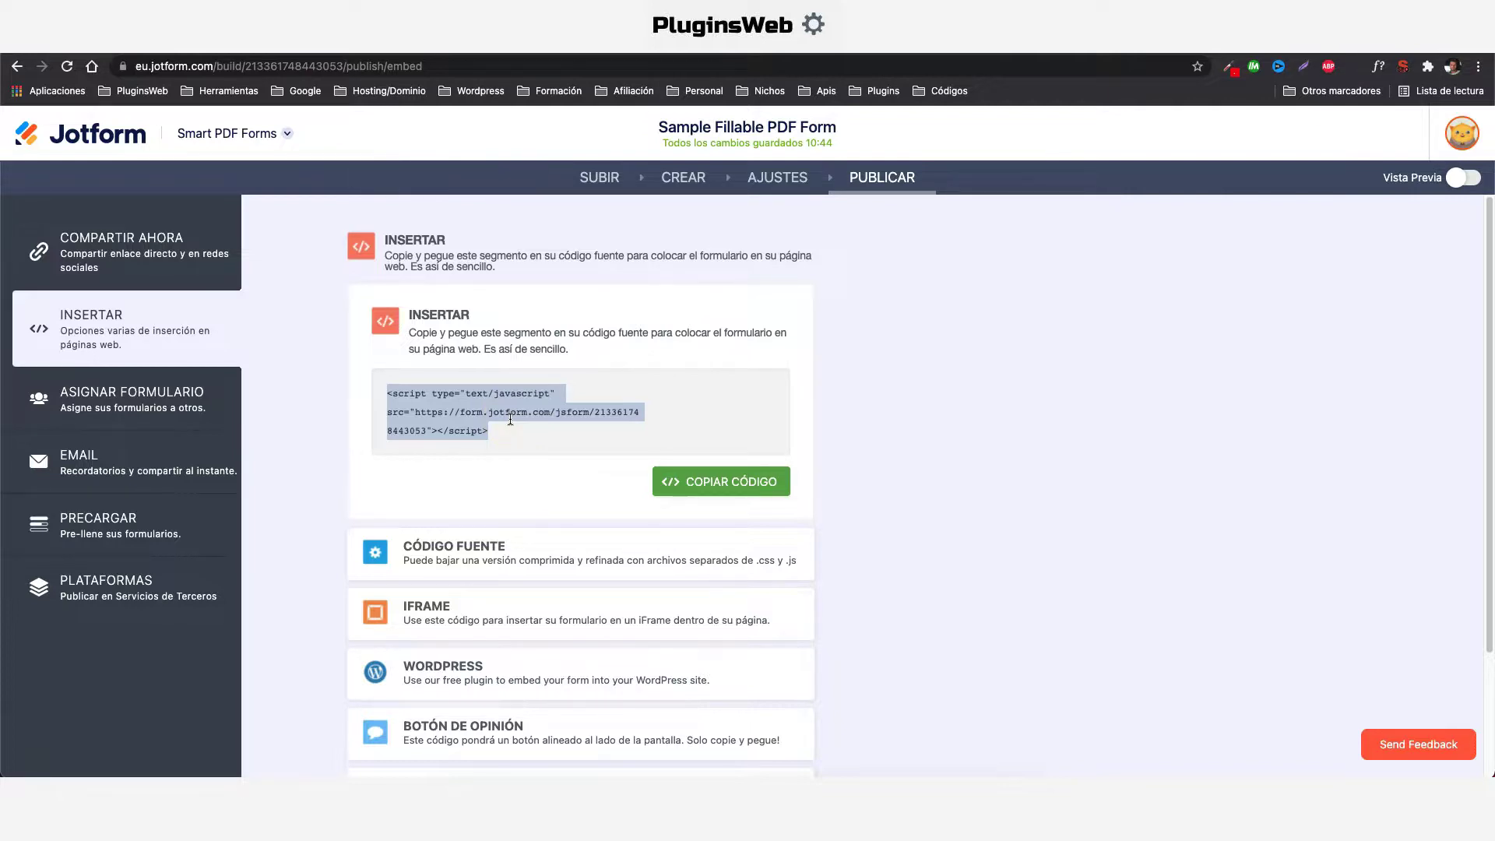
# Step: Copy the form's direct share link and open it in a new browser tab
pyautogui.click(99, 249)
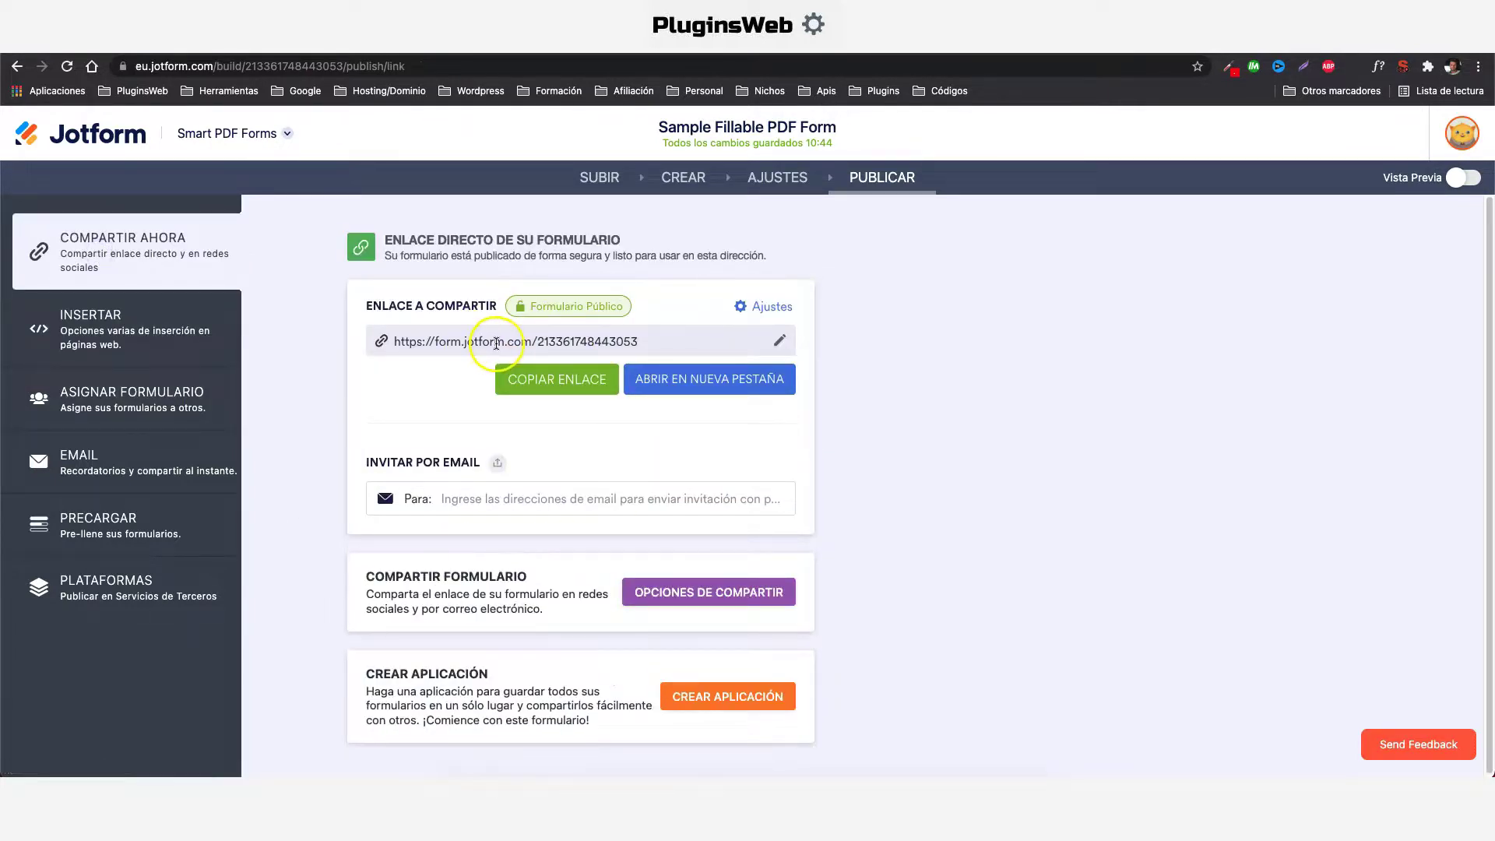
pyautogui.click(496, 344)
pyautogui.hotkey('ctrl', 'c')
pyautogui.rightClick(496, 343)
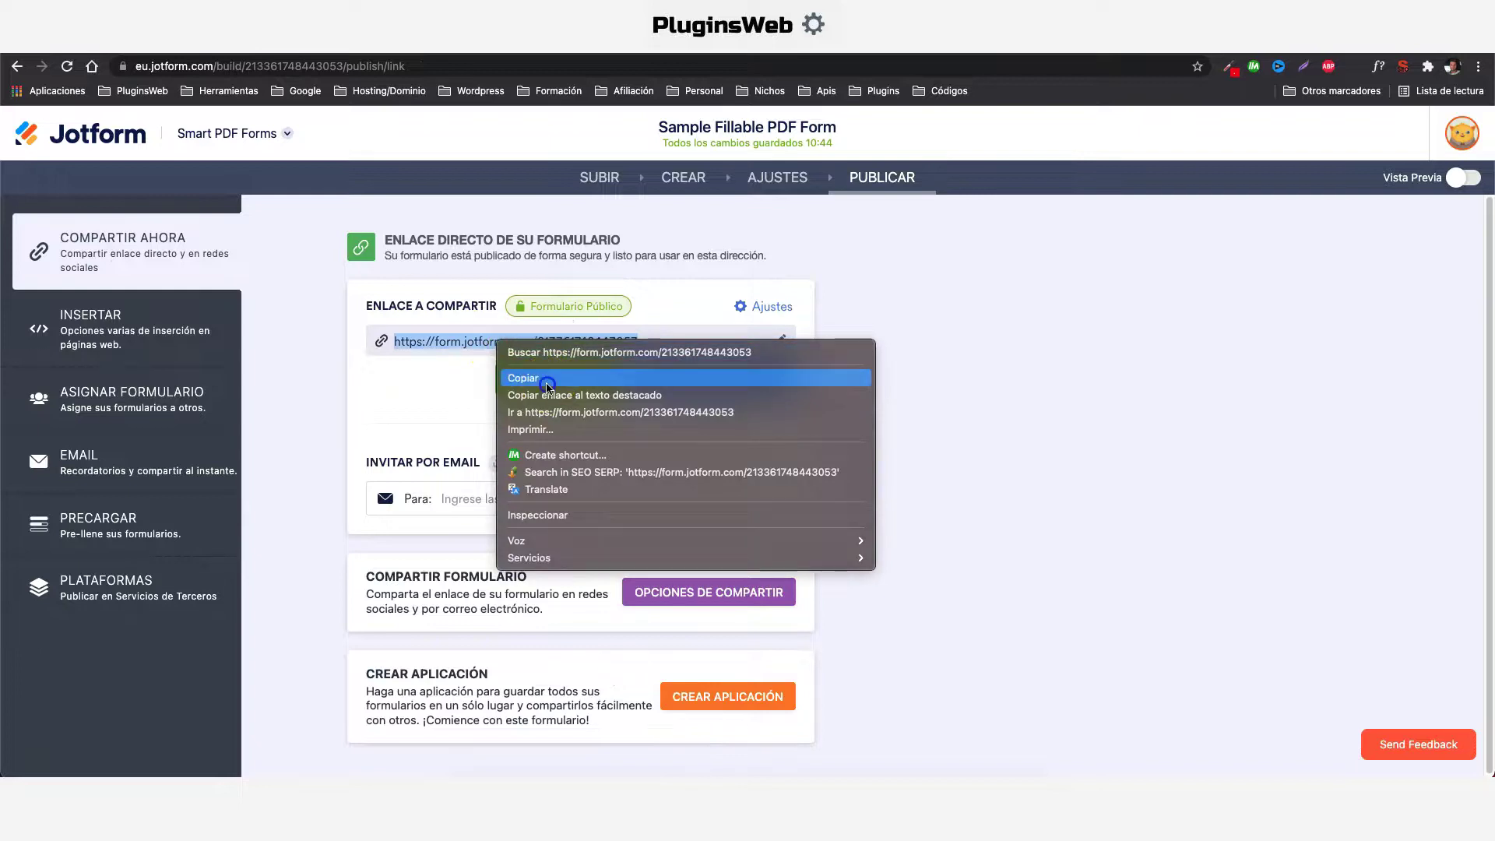
pyautogui.click(538, 376)
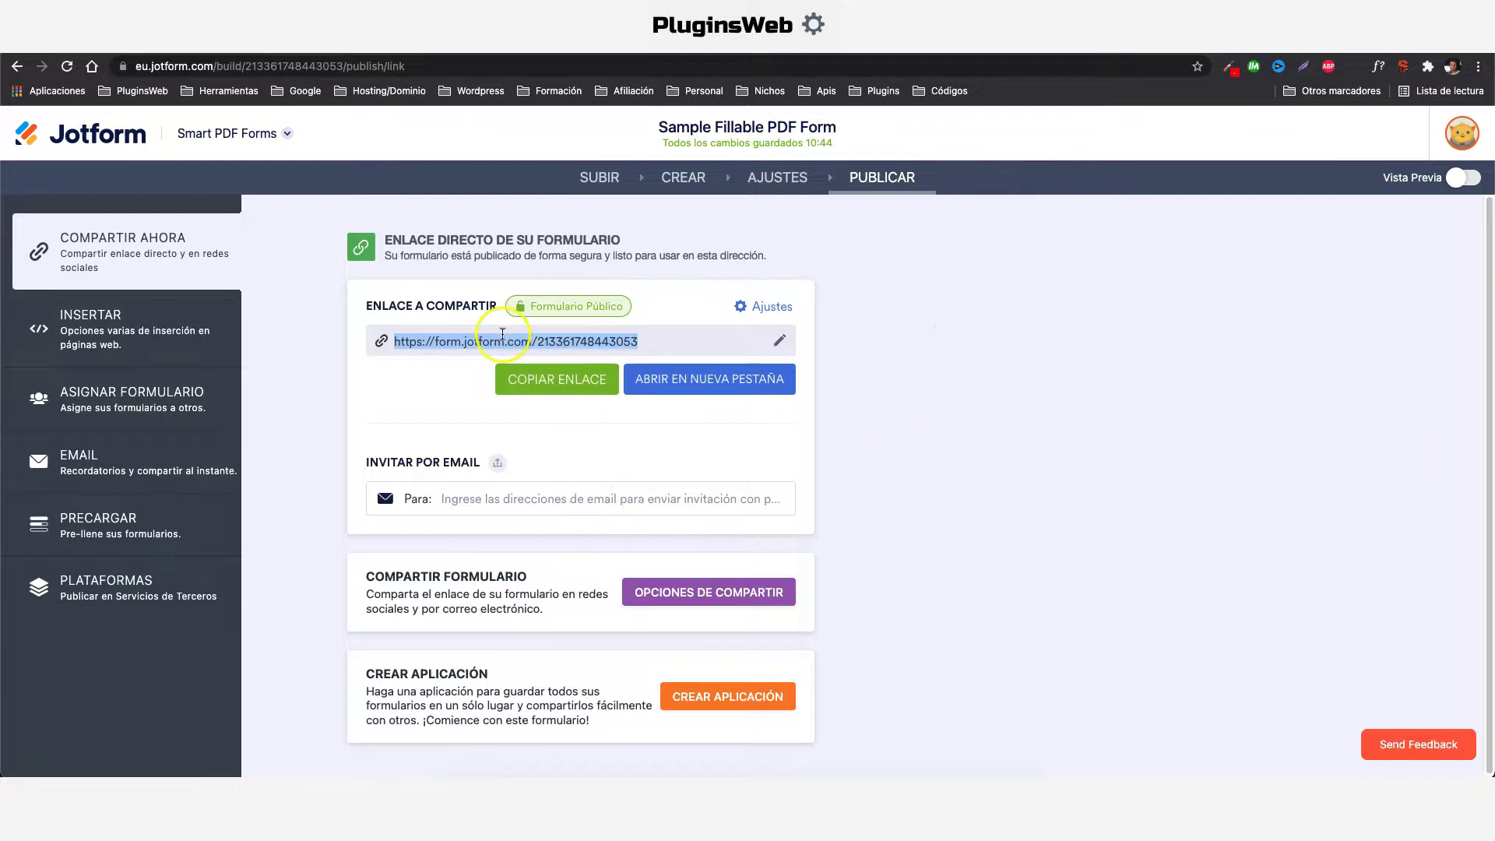
pyautogui.hotkey('ctrl', 't')
pyautogui.hotkey('ctrl', 'v')
pyautogui.press('Return')
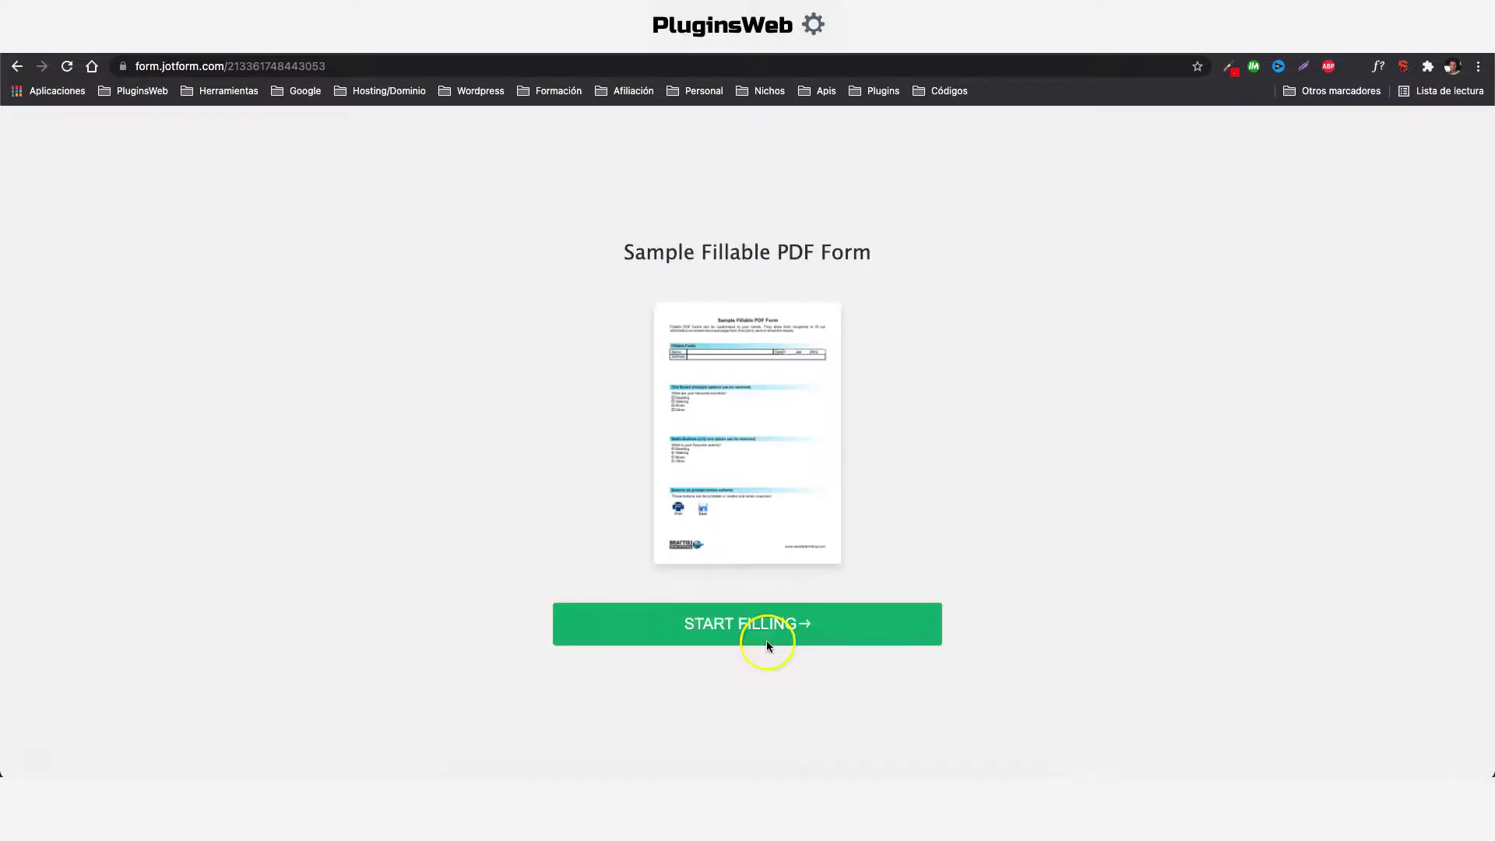
# Step: Start filling the published form by entering the customer's first name, surname and address
pyautogui.click(759, 627)
pyautogui.click(578, 416)
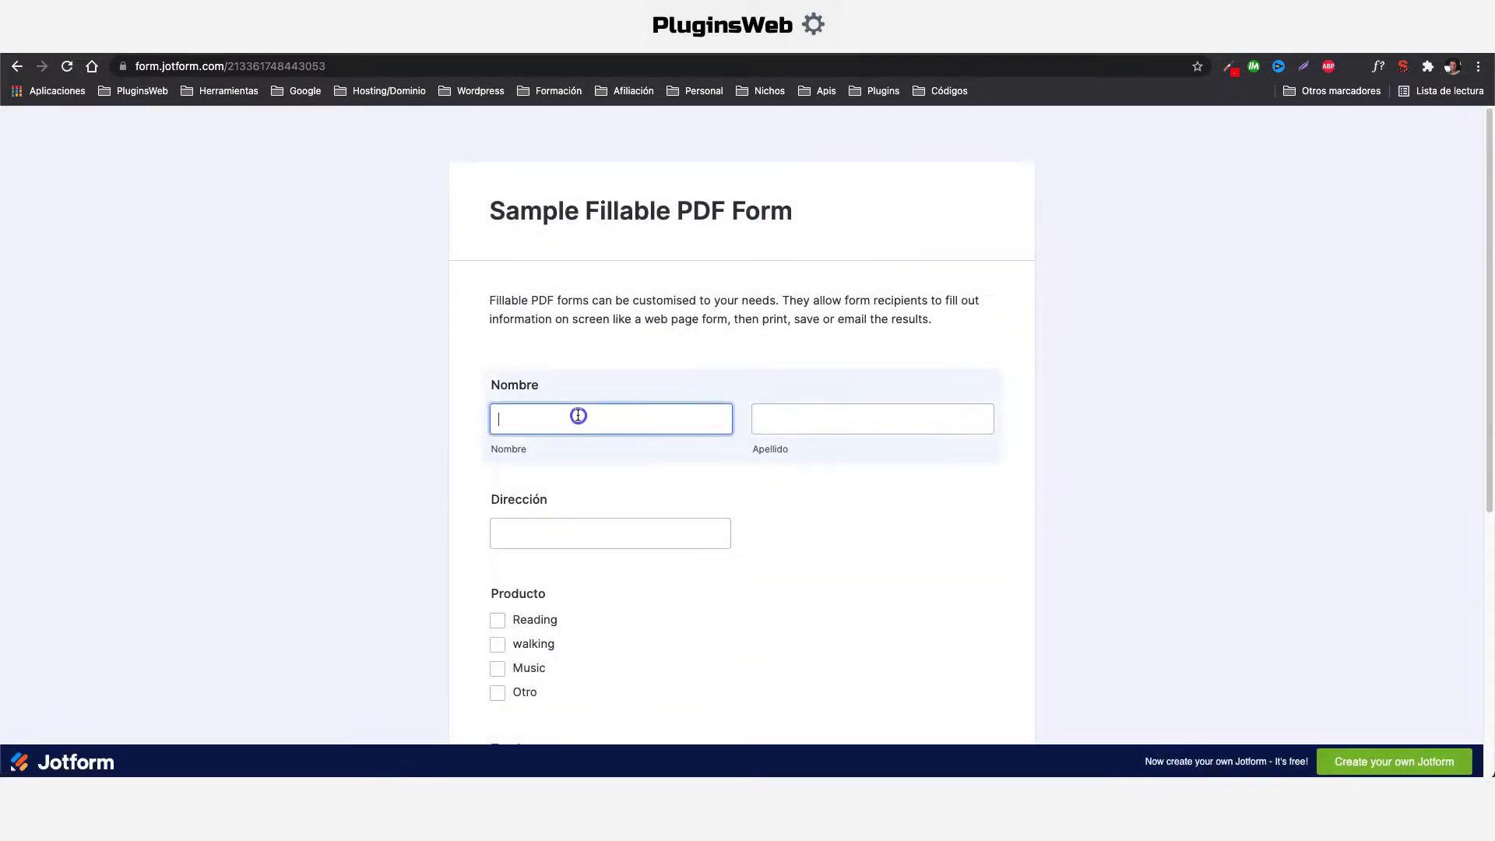
pyautogui.click(857, 429)
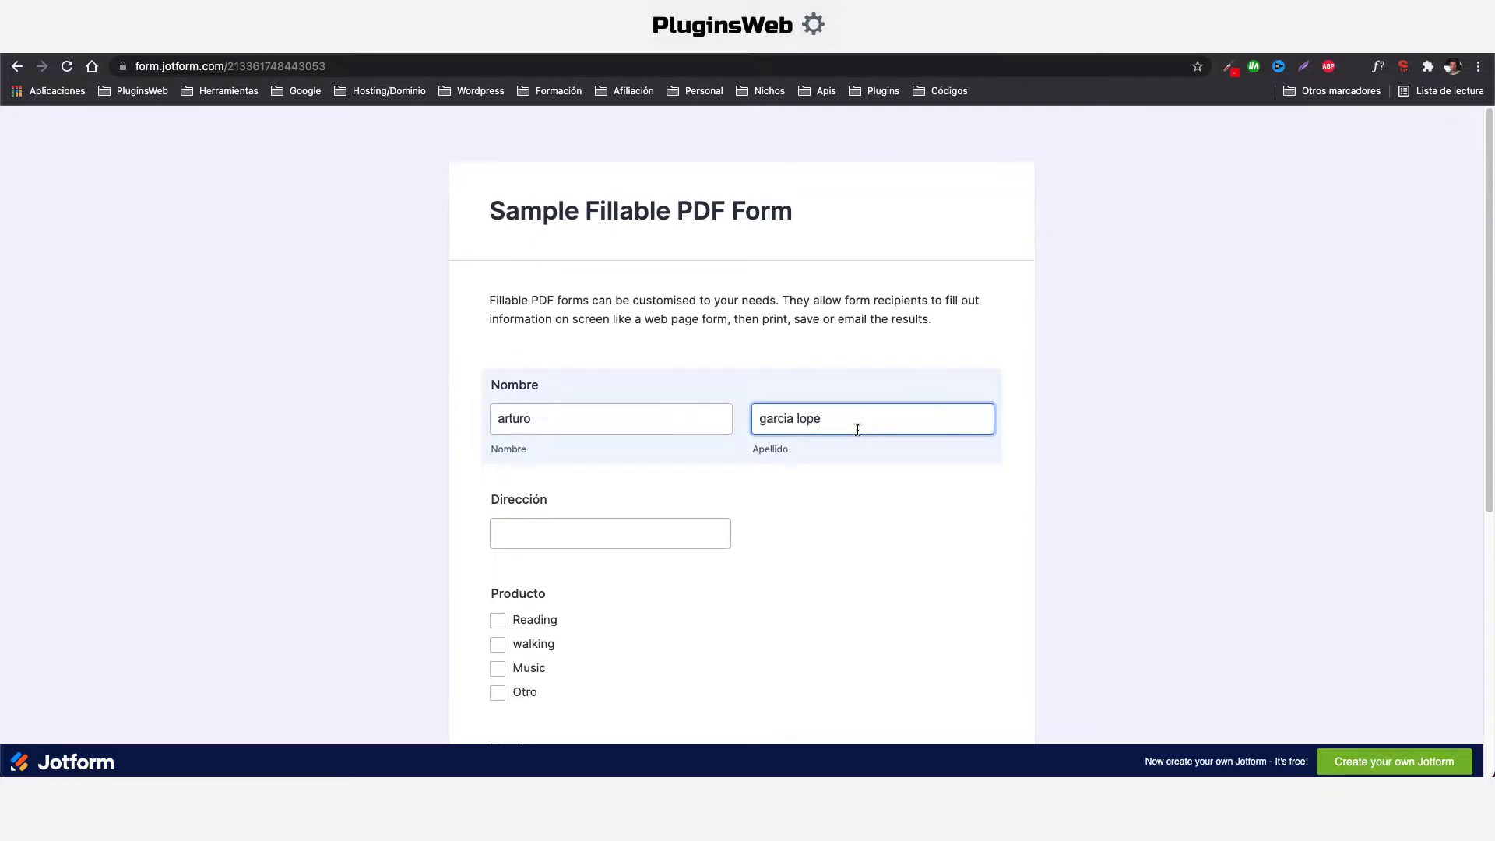
pyautogui.click(625, 530)
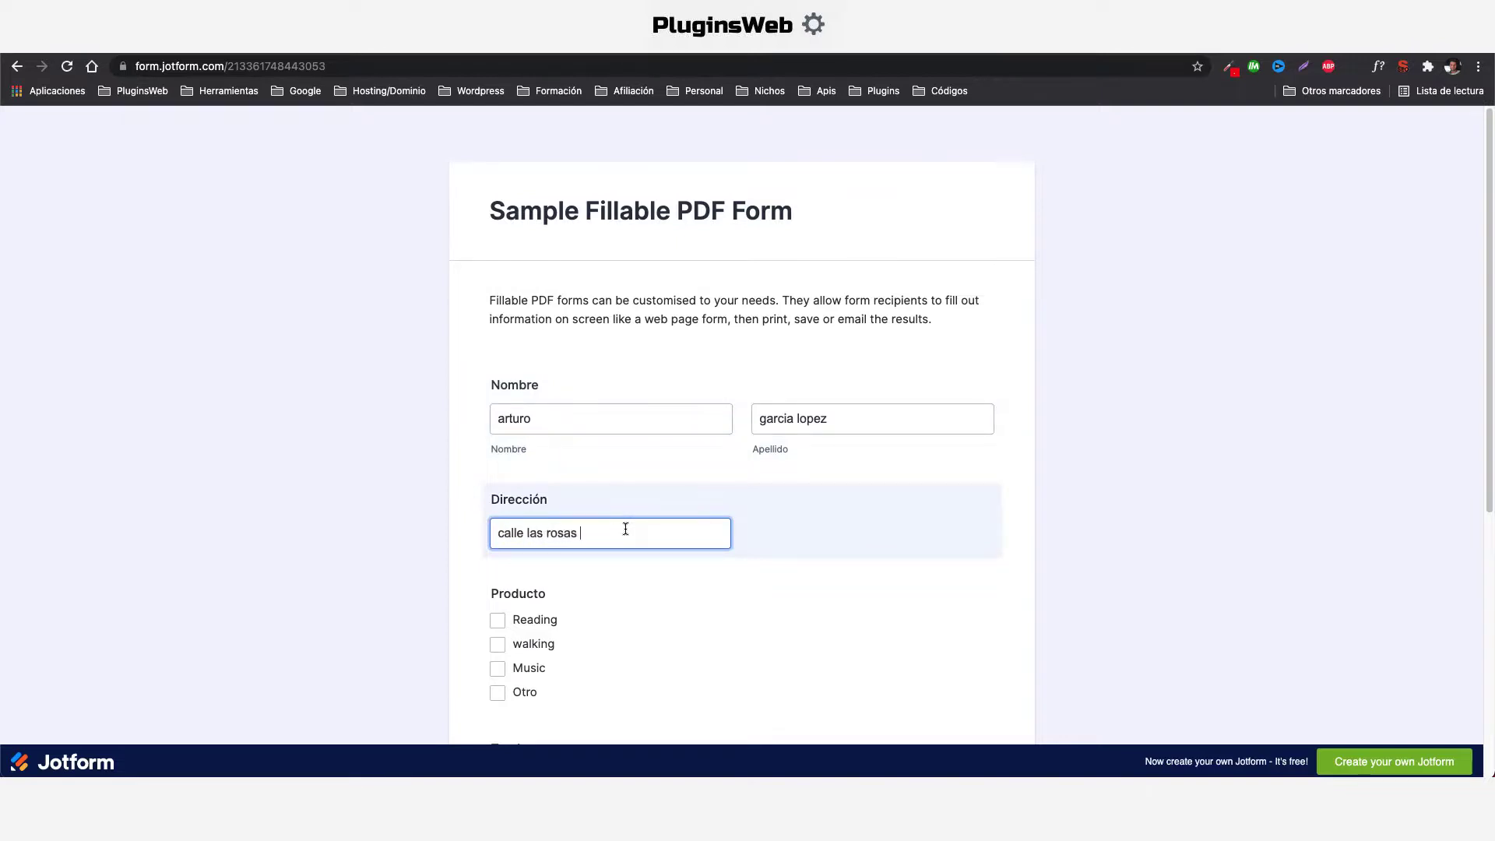
# Step: Select Reading, walking and Music as products and check the calculated total
pyautogui.scroll(-5, 701, 491)
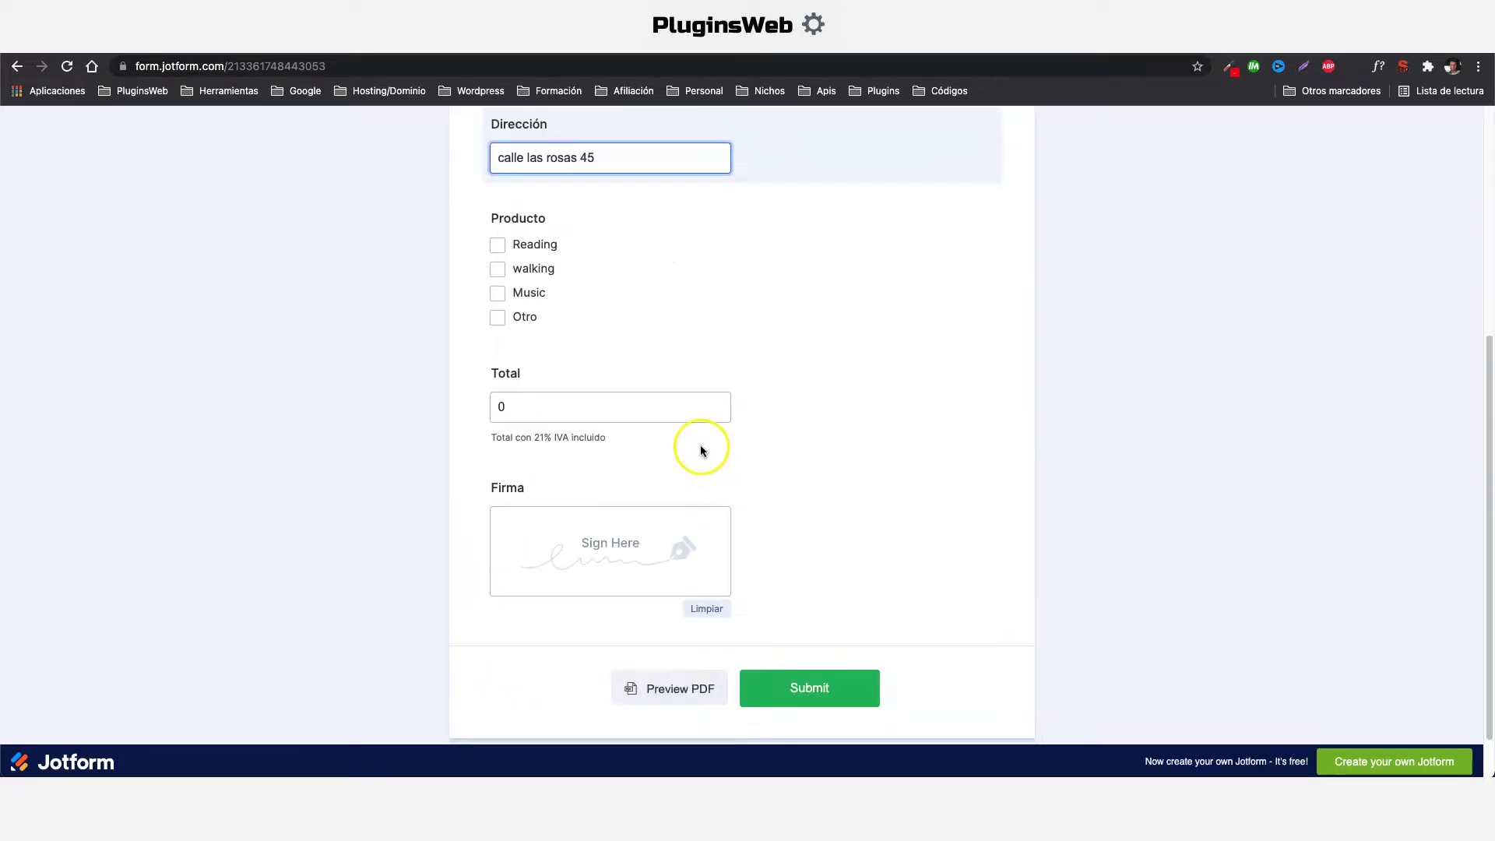
pyautogui.click(497, 248)
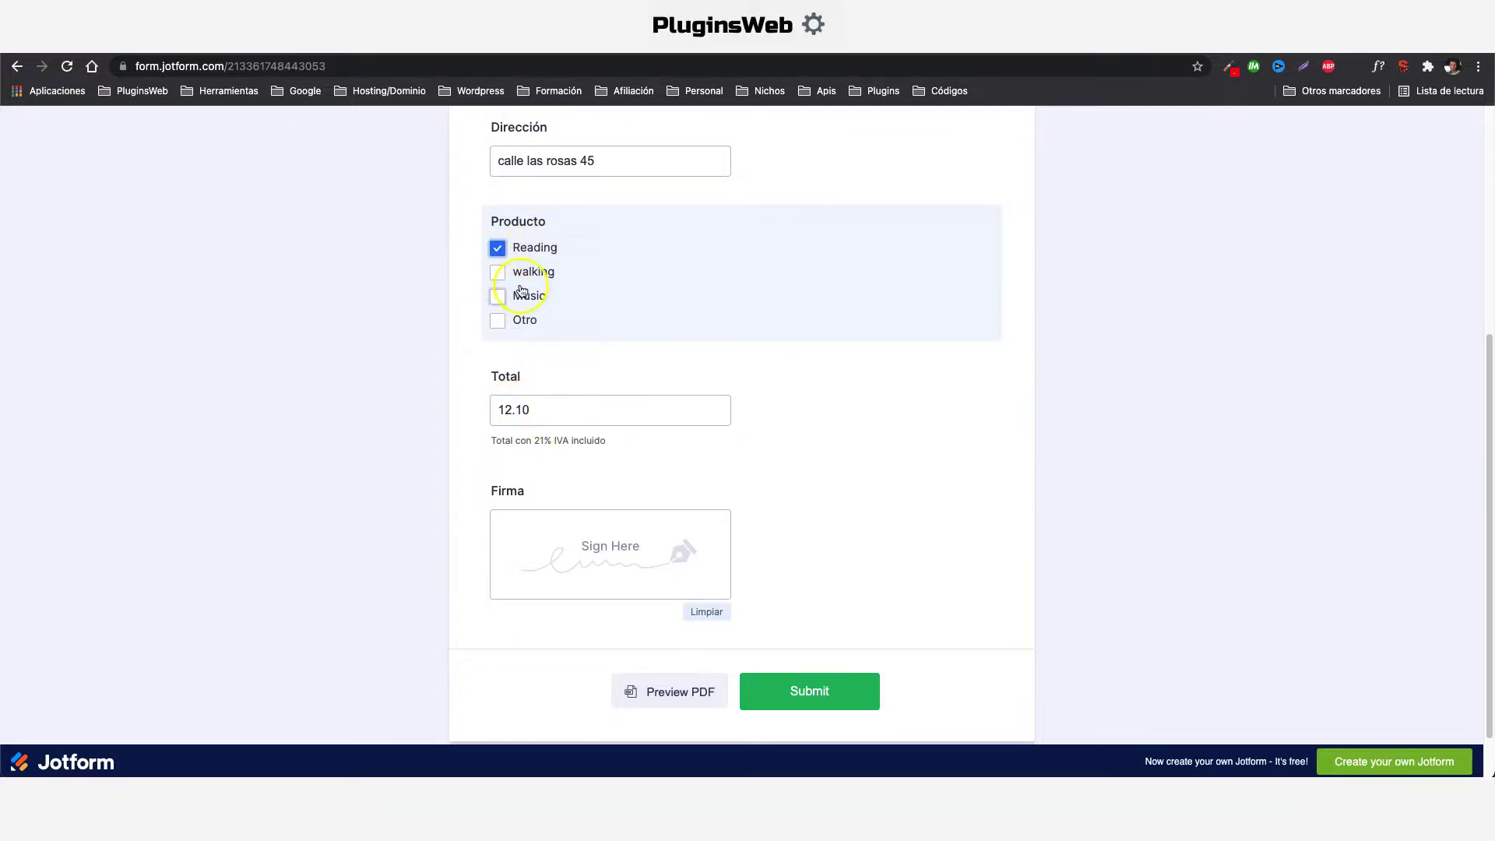
pyautogui.click(498, 272)
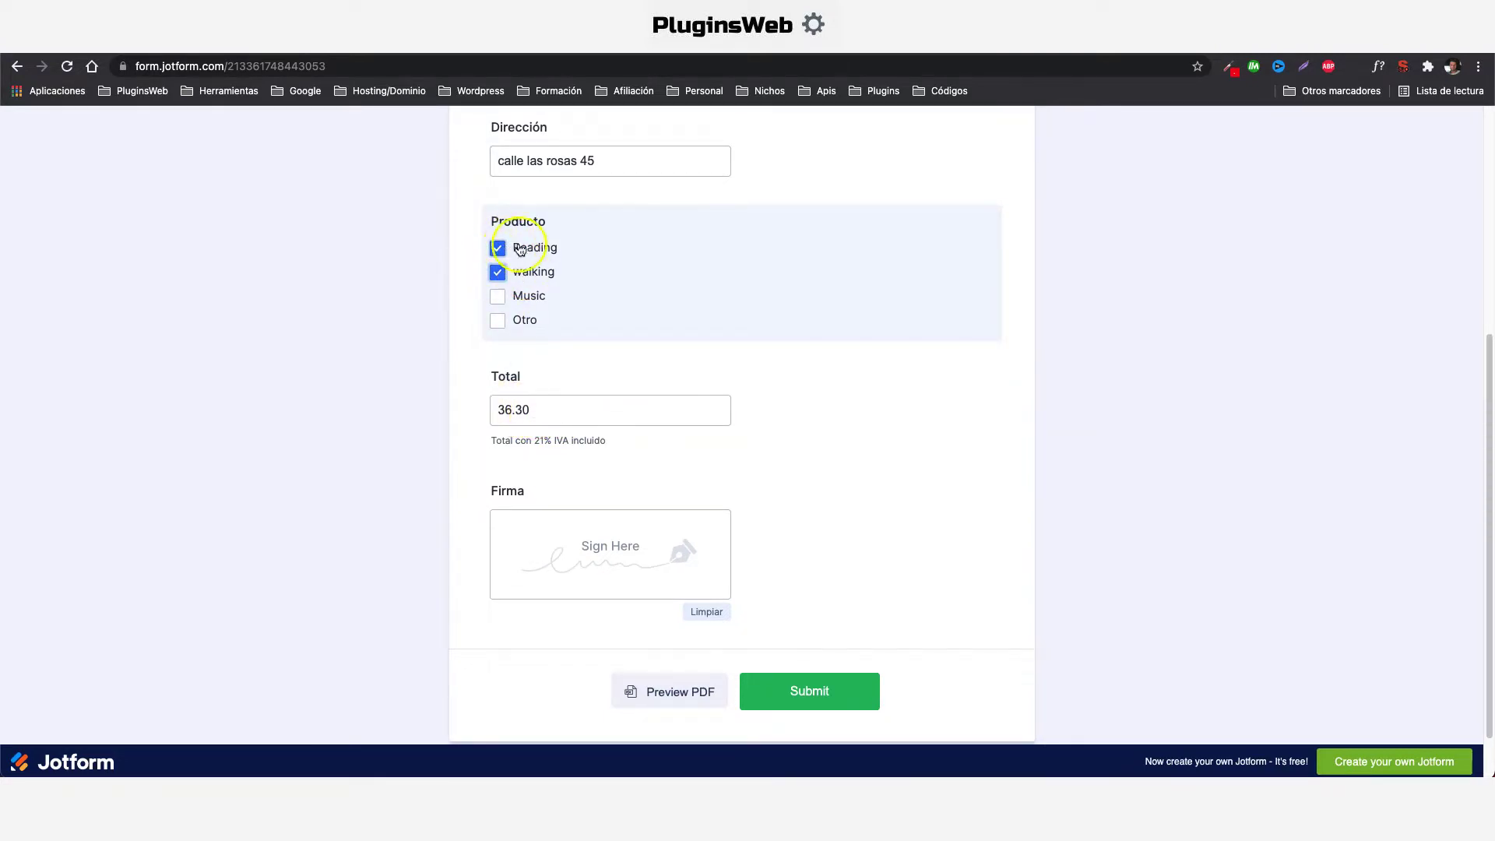
pyautogui.click(497, 296)
pyautogui.click(502, 408)
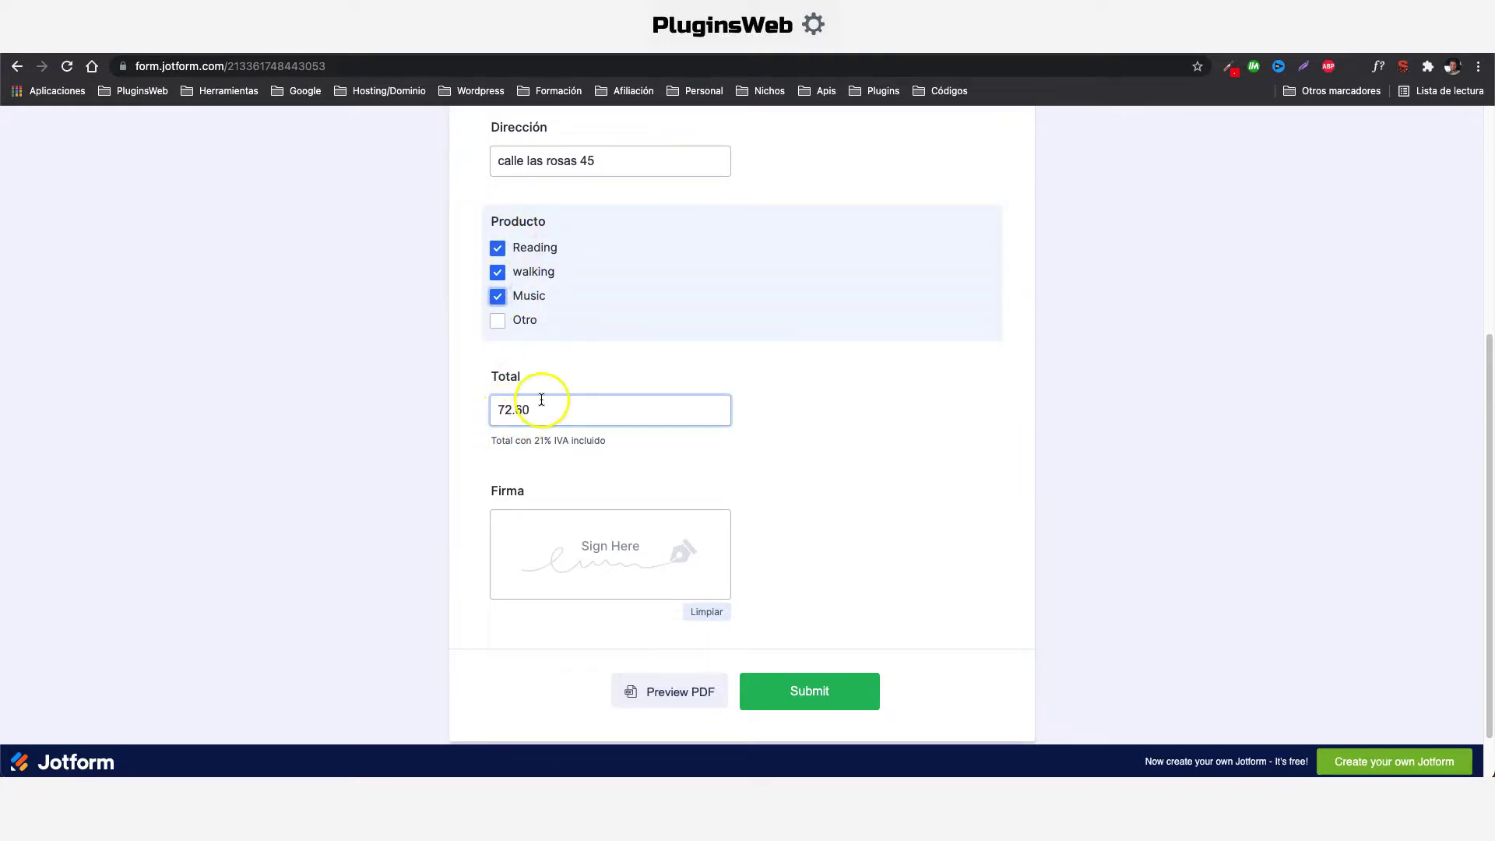
# Step: Draw a freehand signature in the Firma field
pyautogui.scroll(-1, 583, 483)
pyautogui.click(584, 517)
pyautogui.moveTo(580, 467)
pyautogui.mouseDown()
pyautogui.moveTo(647, 480)
pyautogui.moveTo(599, 512)
pyautogui.mouseUp()
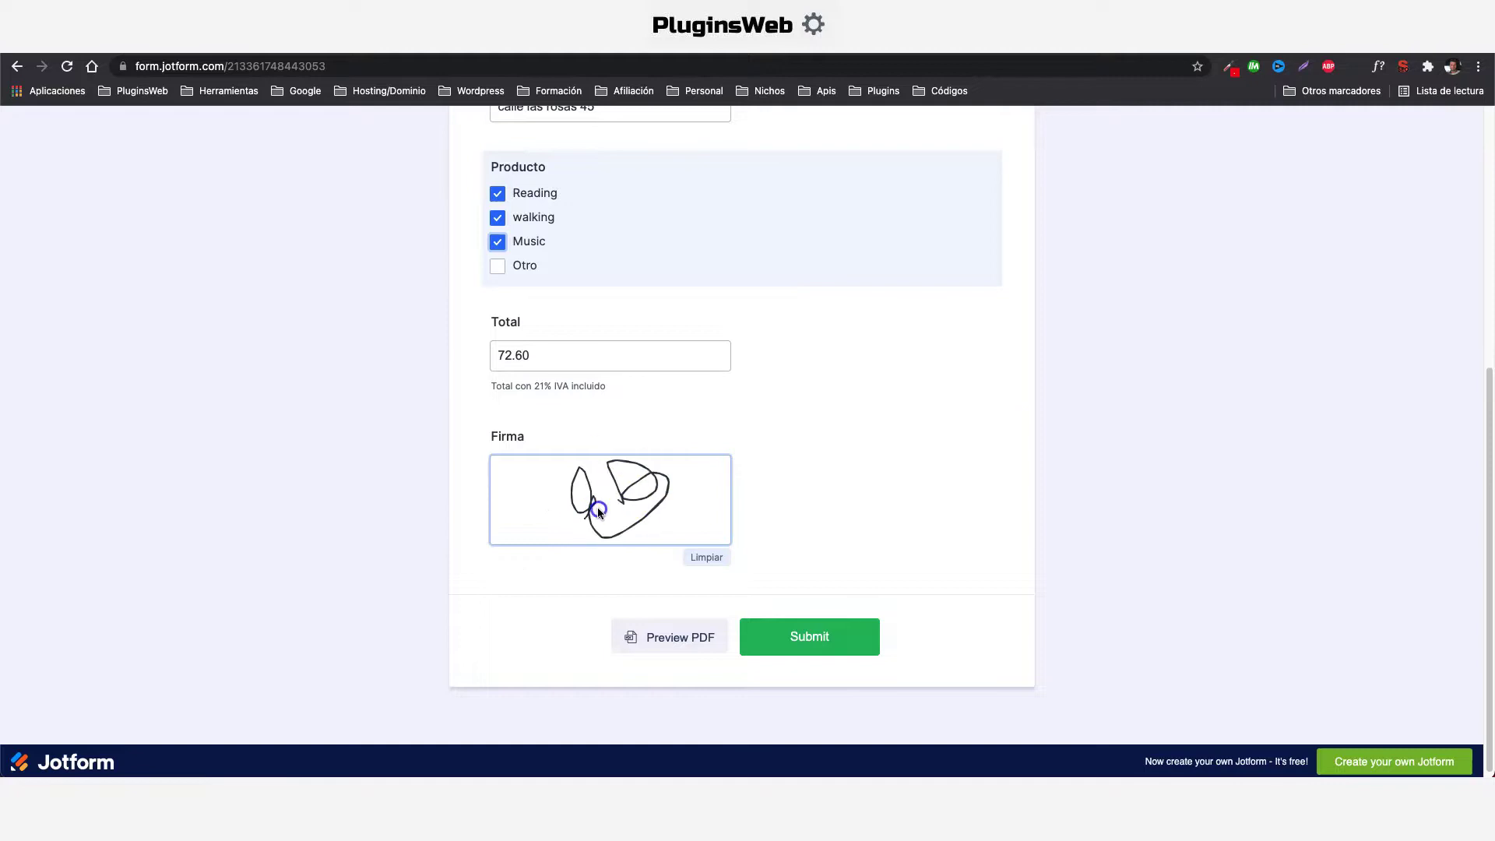
# Step: Preview the filled PDF and examine the name, address, ticked activities, total and signature
pyautogui.click(661, 635)
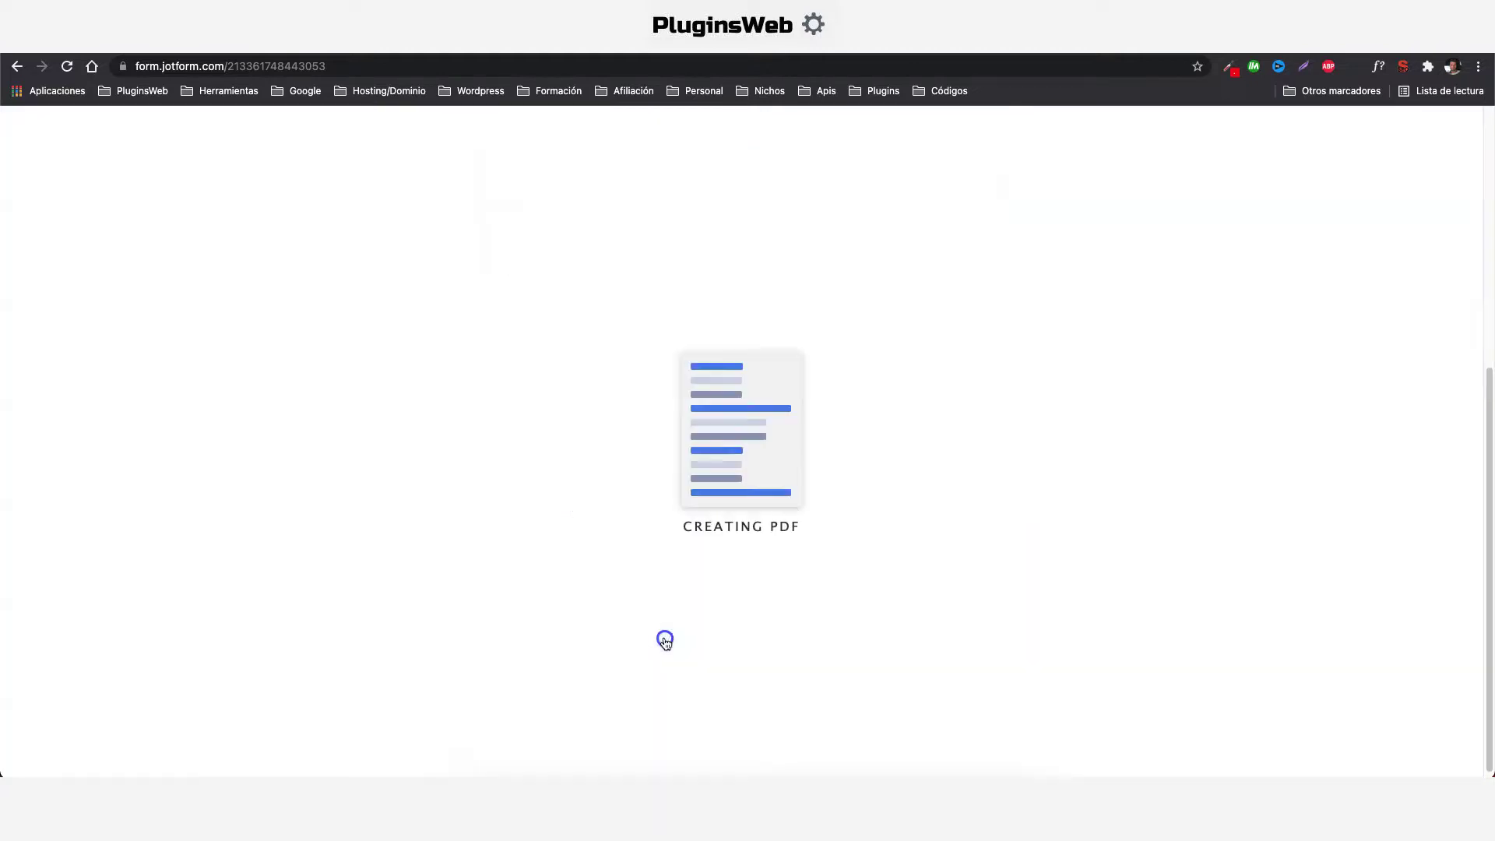
pyautogui.scroll(-1, 778, 312)
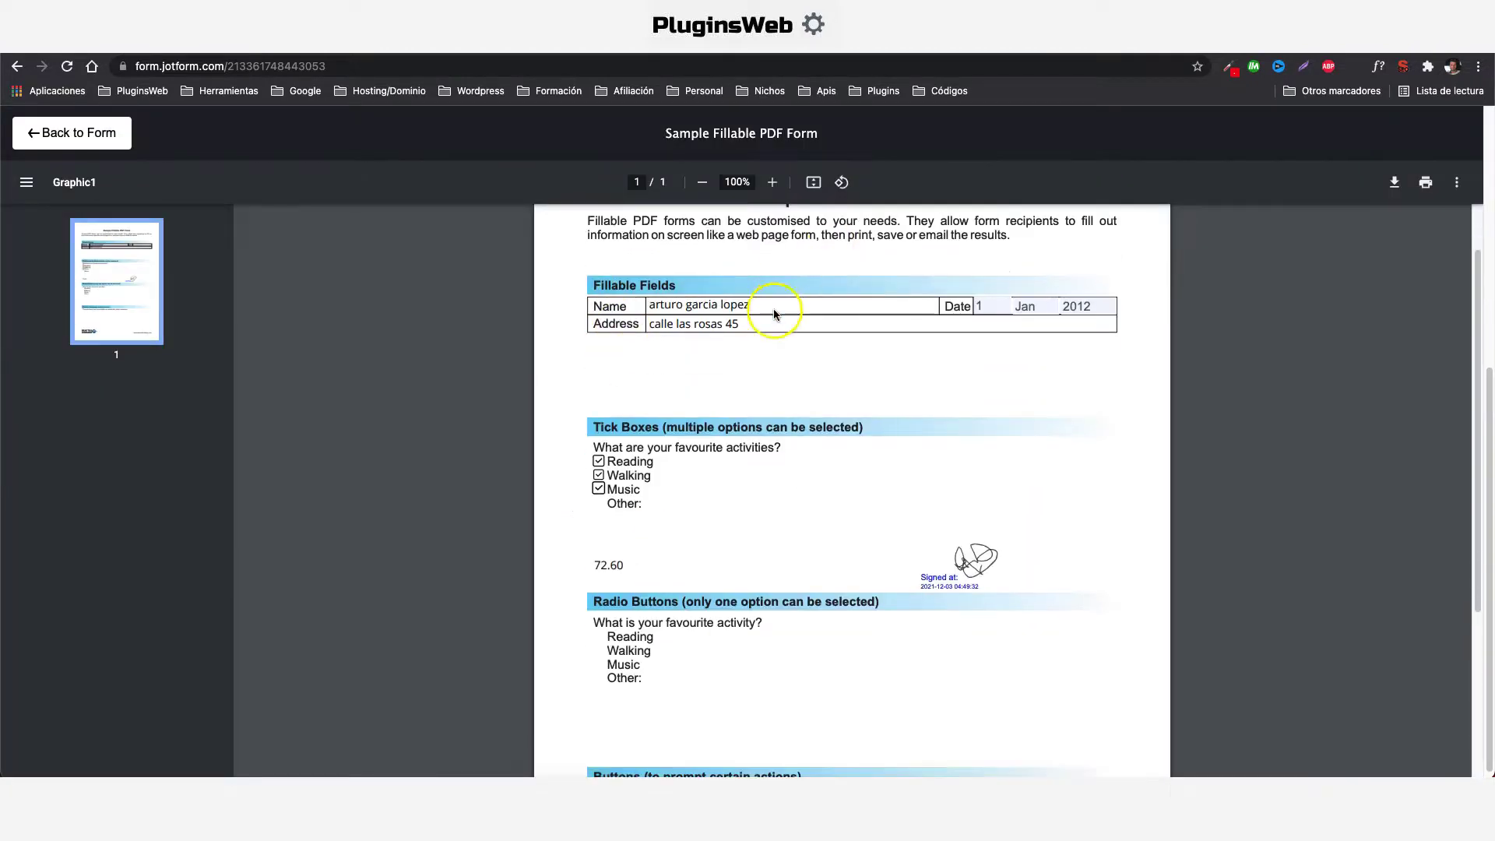
pyautogui.scroll(-1, 774, 408)
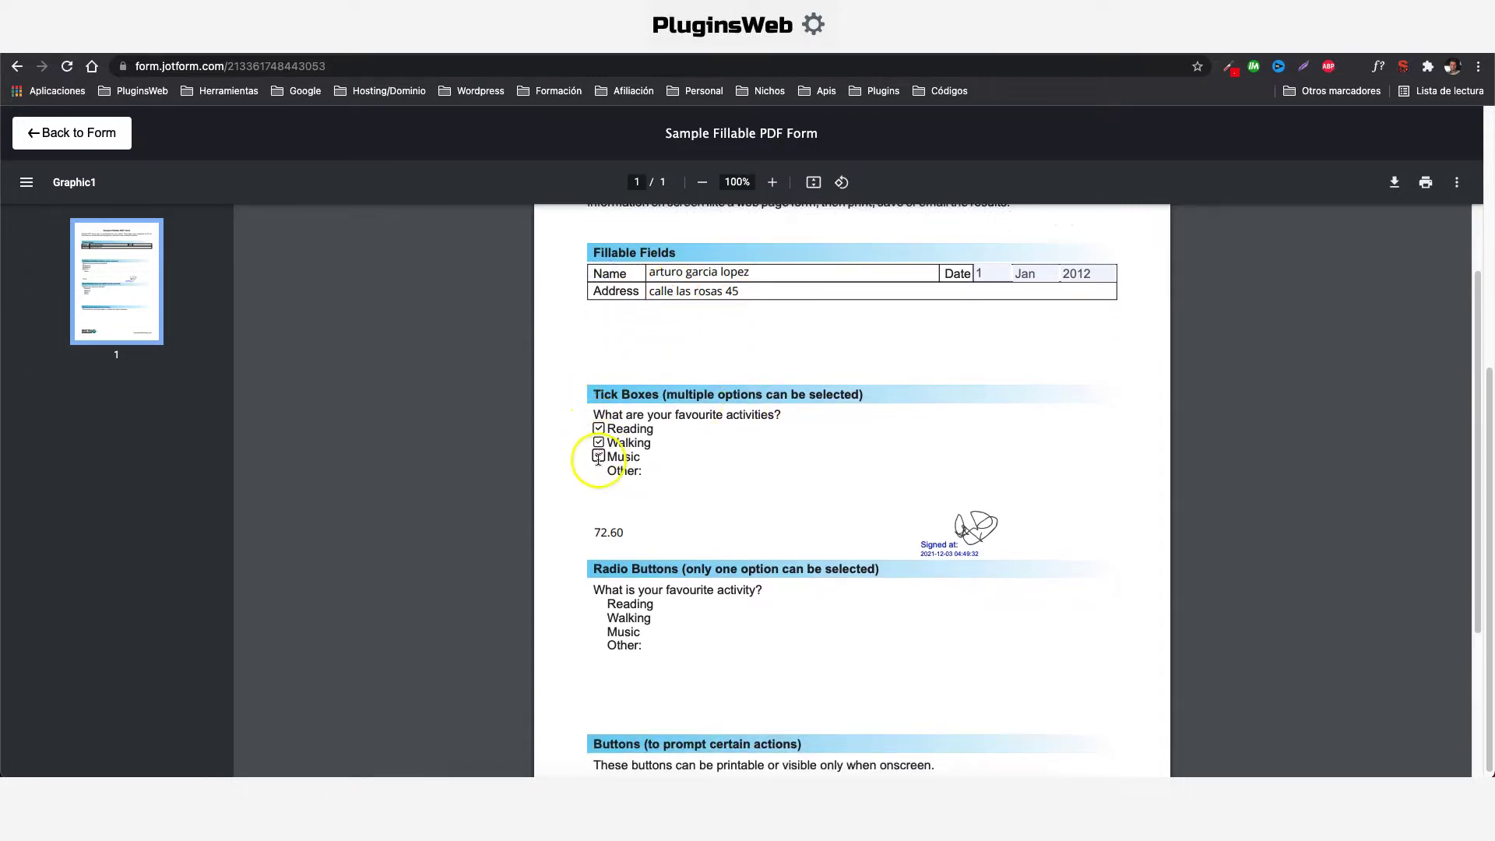
pyautogui.scroll(-1, 667, 477)
pyautogui.moveTo(592, 504); pyautogui.dragTo(627, 506)
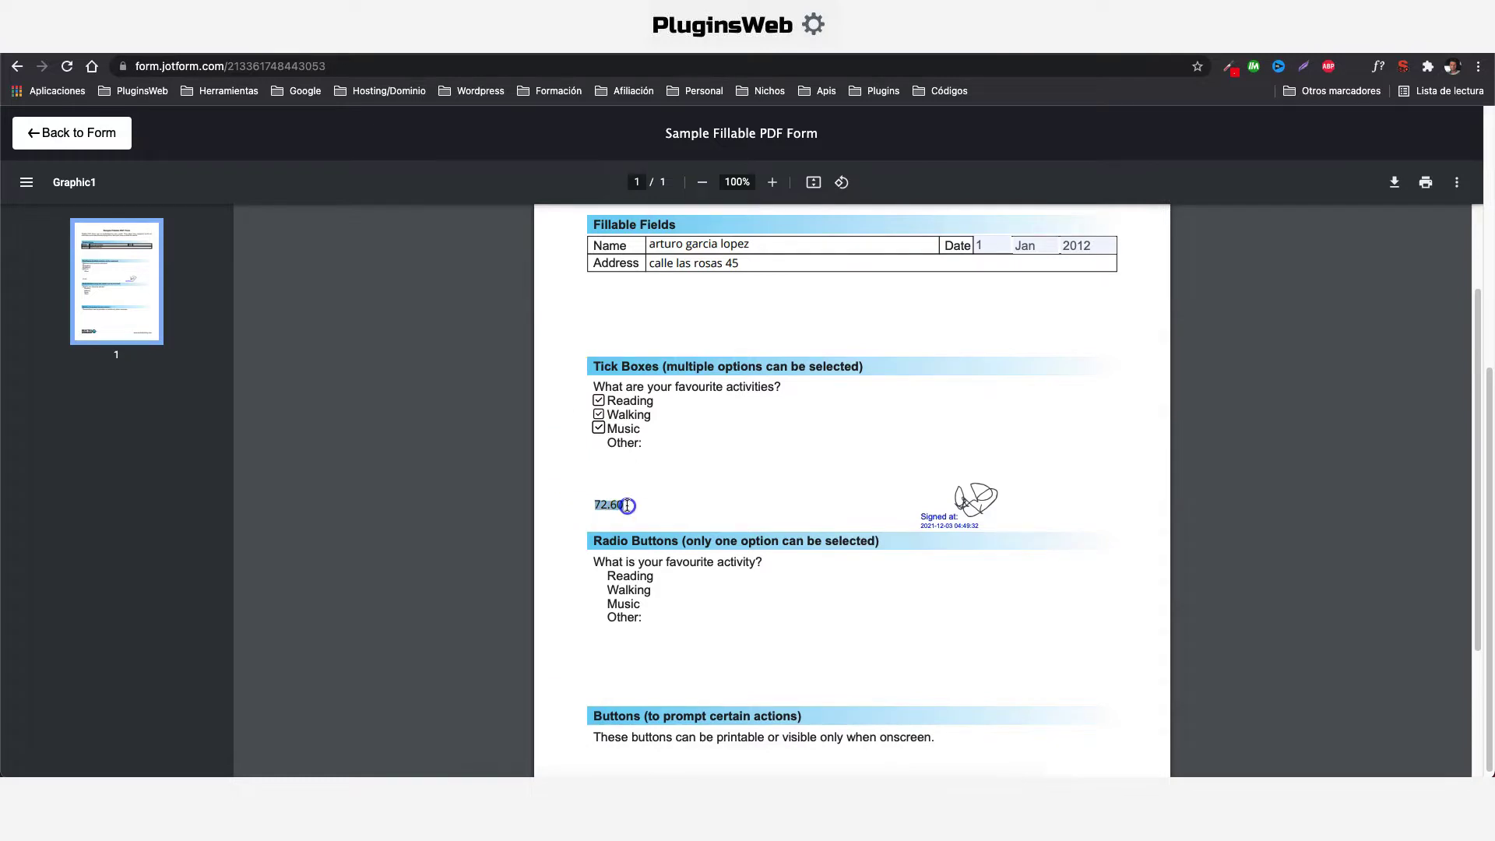
pyautogui.click(626, 507)
pyautogui.click(626, 505)
pyautogui.press('BackSpace')
pyautogui.press('BackSpace')
pyautogui.write('50')
pyautogui.press('BackSpace')
pyautogui.press('BackSpace')
pyautogui.write('60')
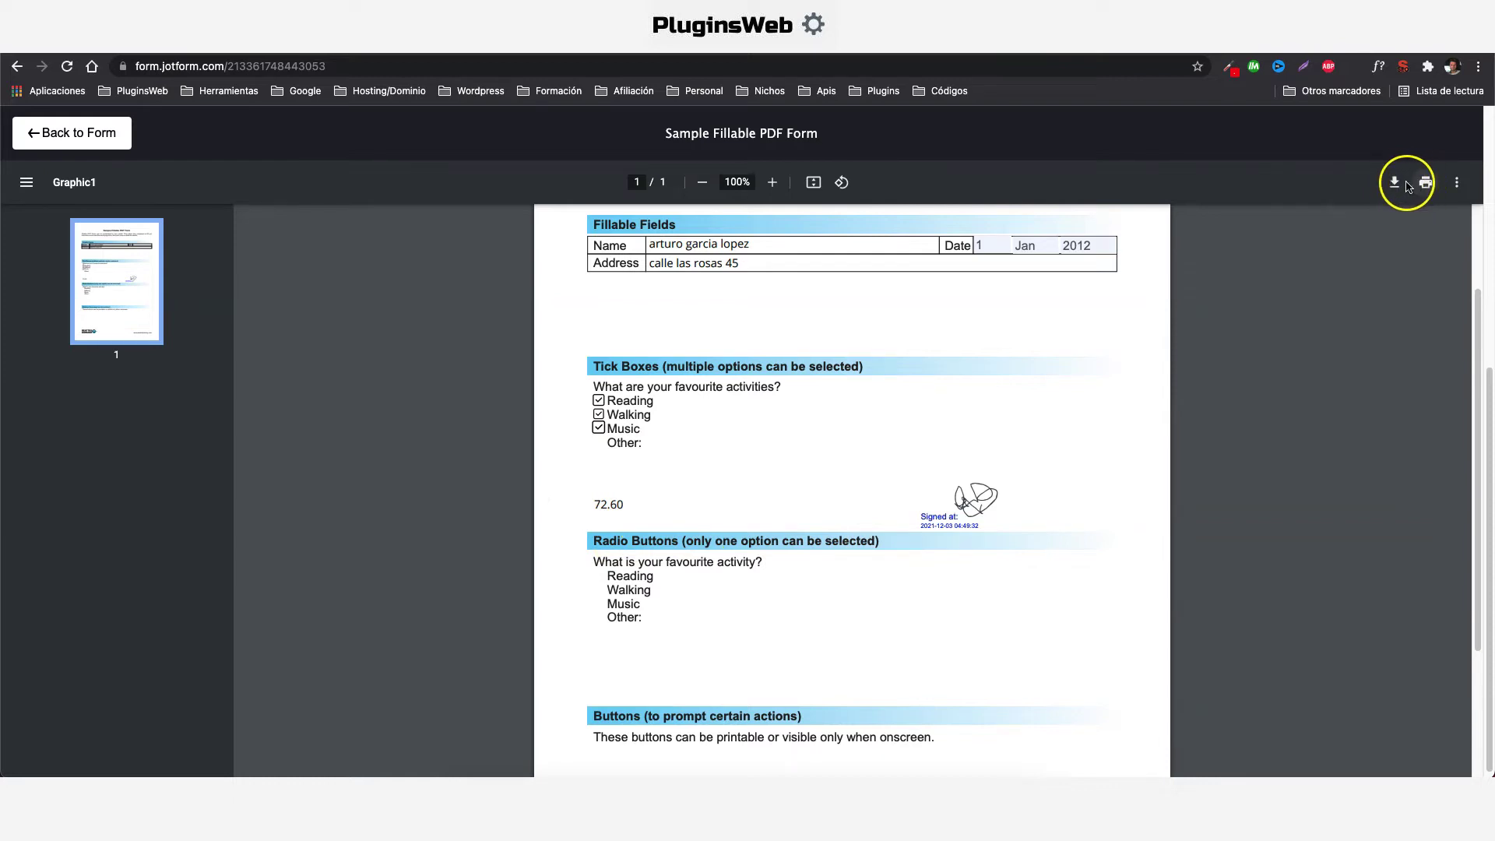
# Step: Return from the PDF preview to the form and submit it
pyautogui.click(63, 133)
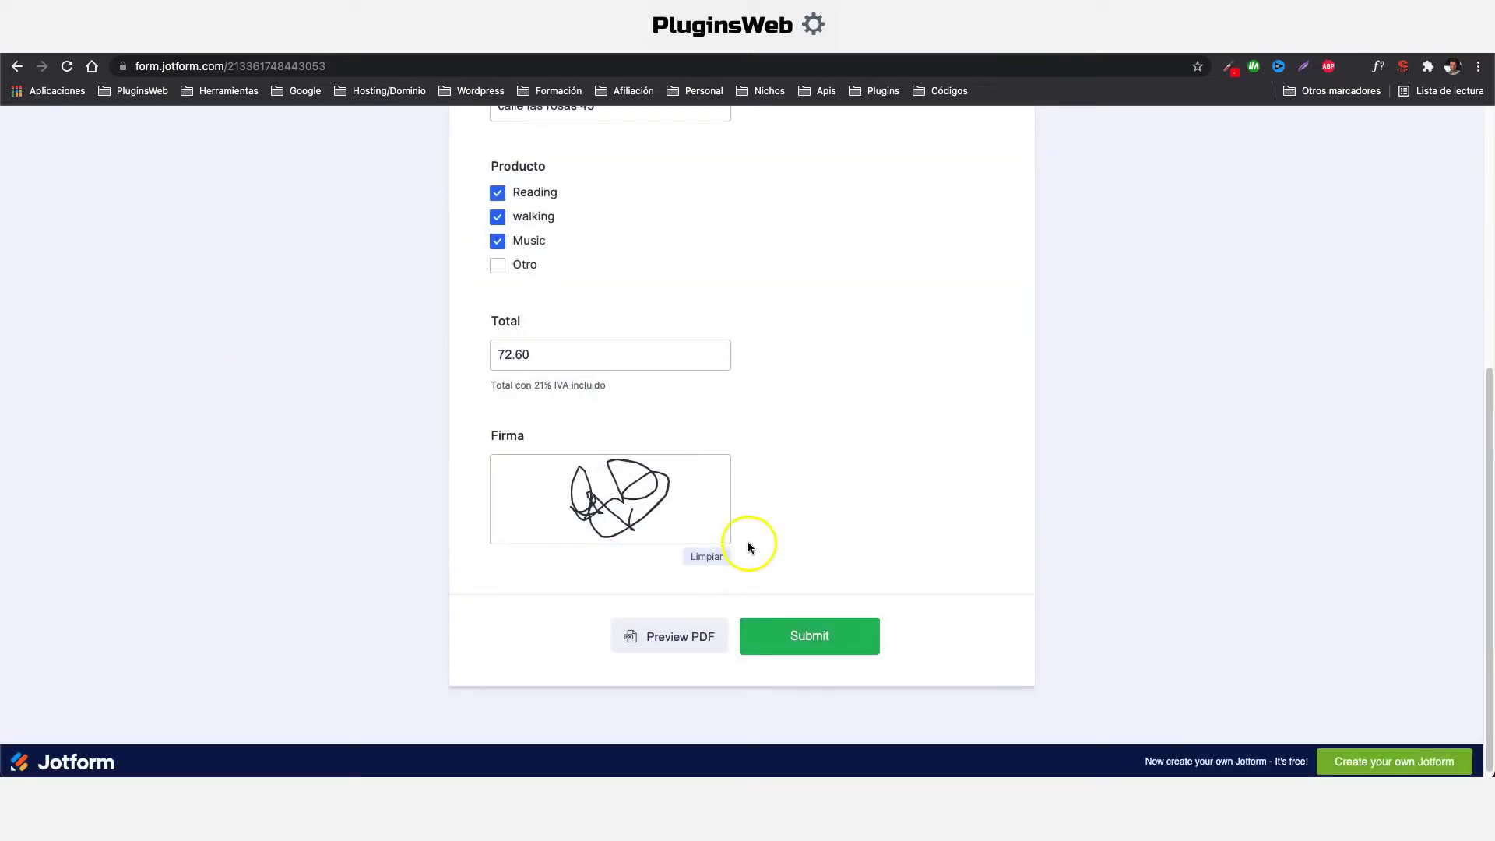
pyautogui.click(795, 628)
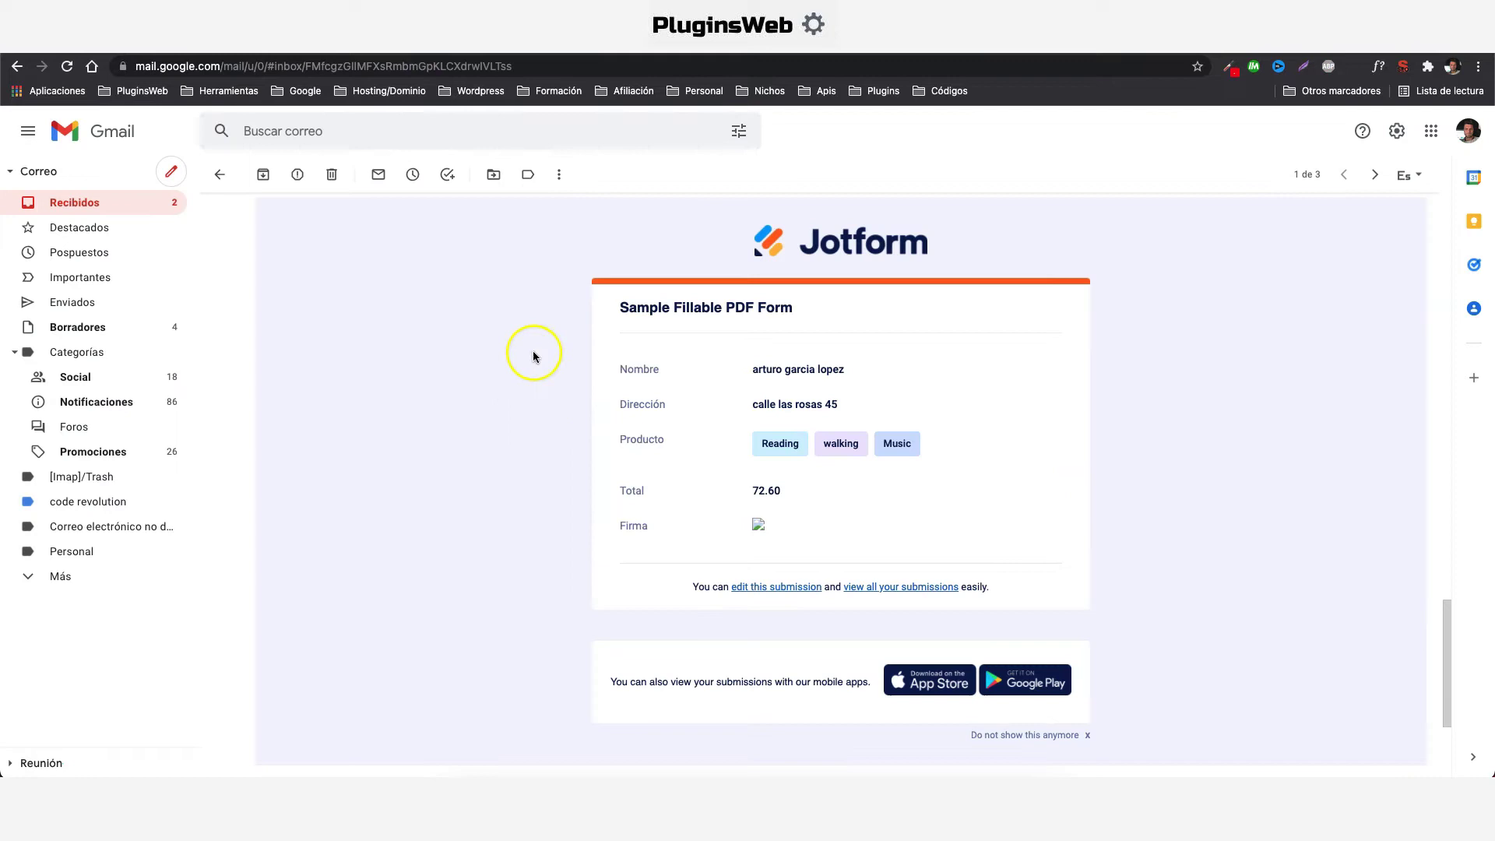
# Step: Read the form submission notification in Gmail and open its attached PDF to examine the filled-in data
pyautogui.scroll(-1, 818, 500)
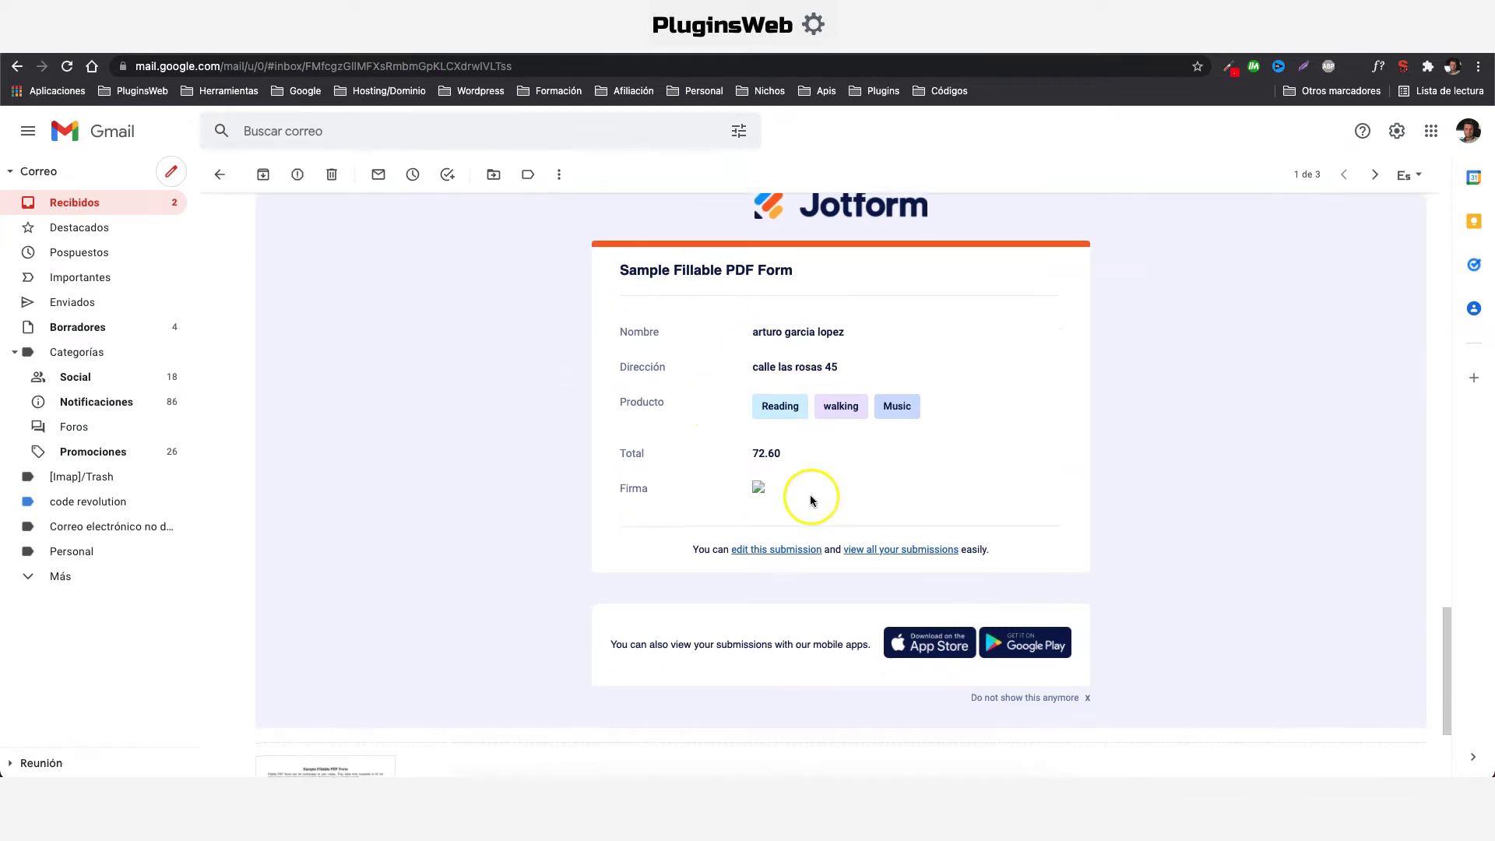
pyautogui.scroll(-1, 759, 444)
pyautogui.scroll(-4, 765, 459)
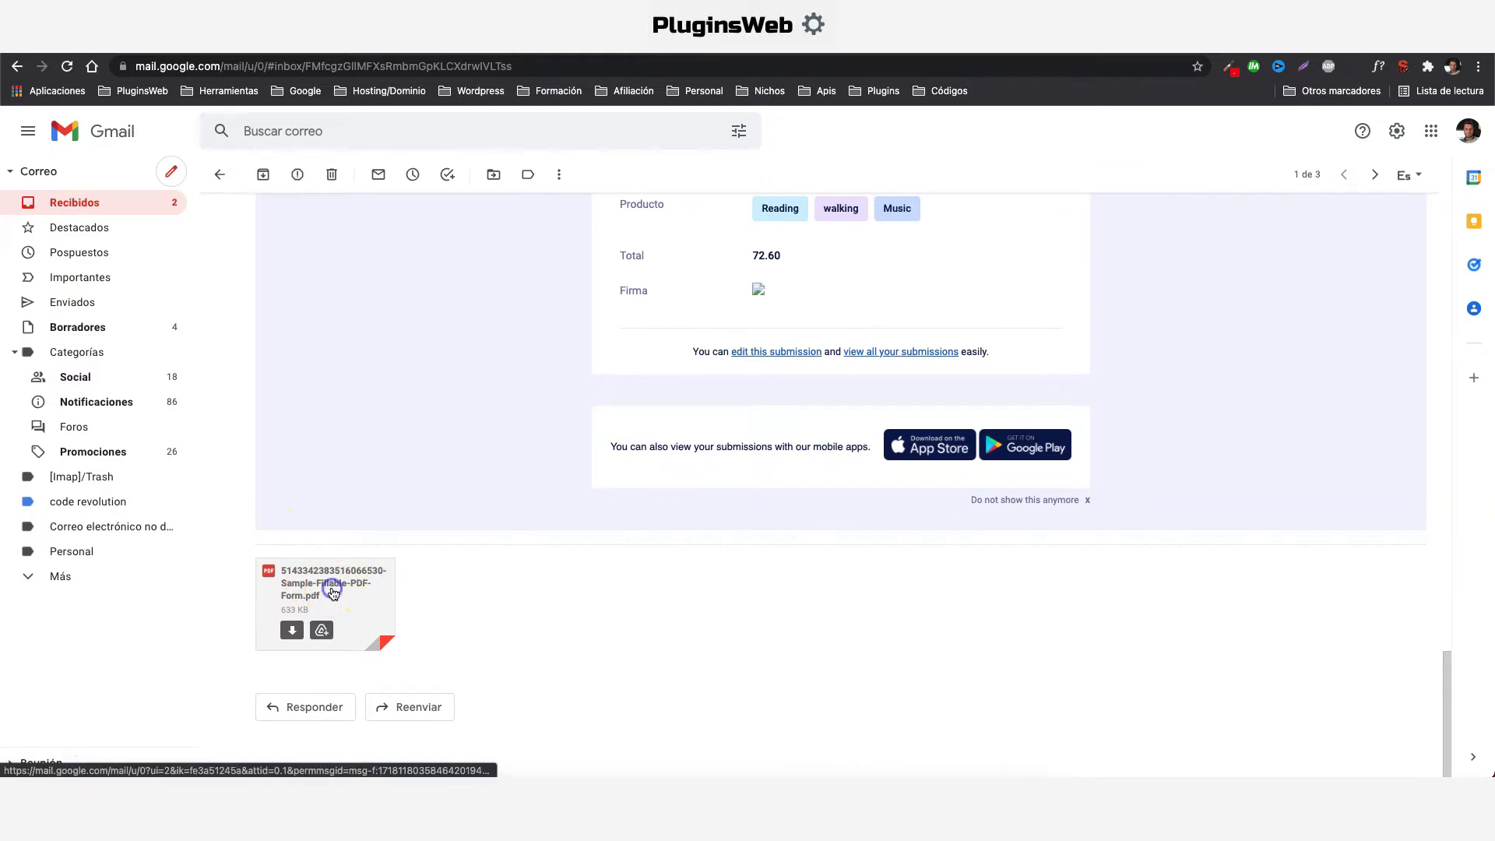
pyautogui.click(334, 593)
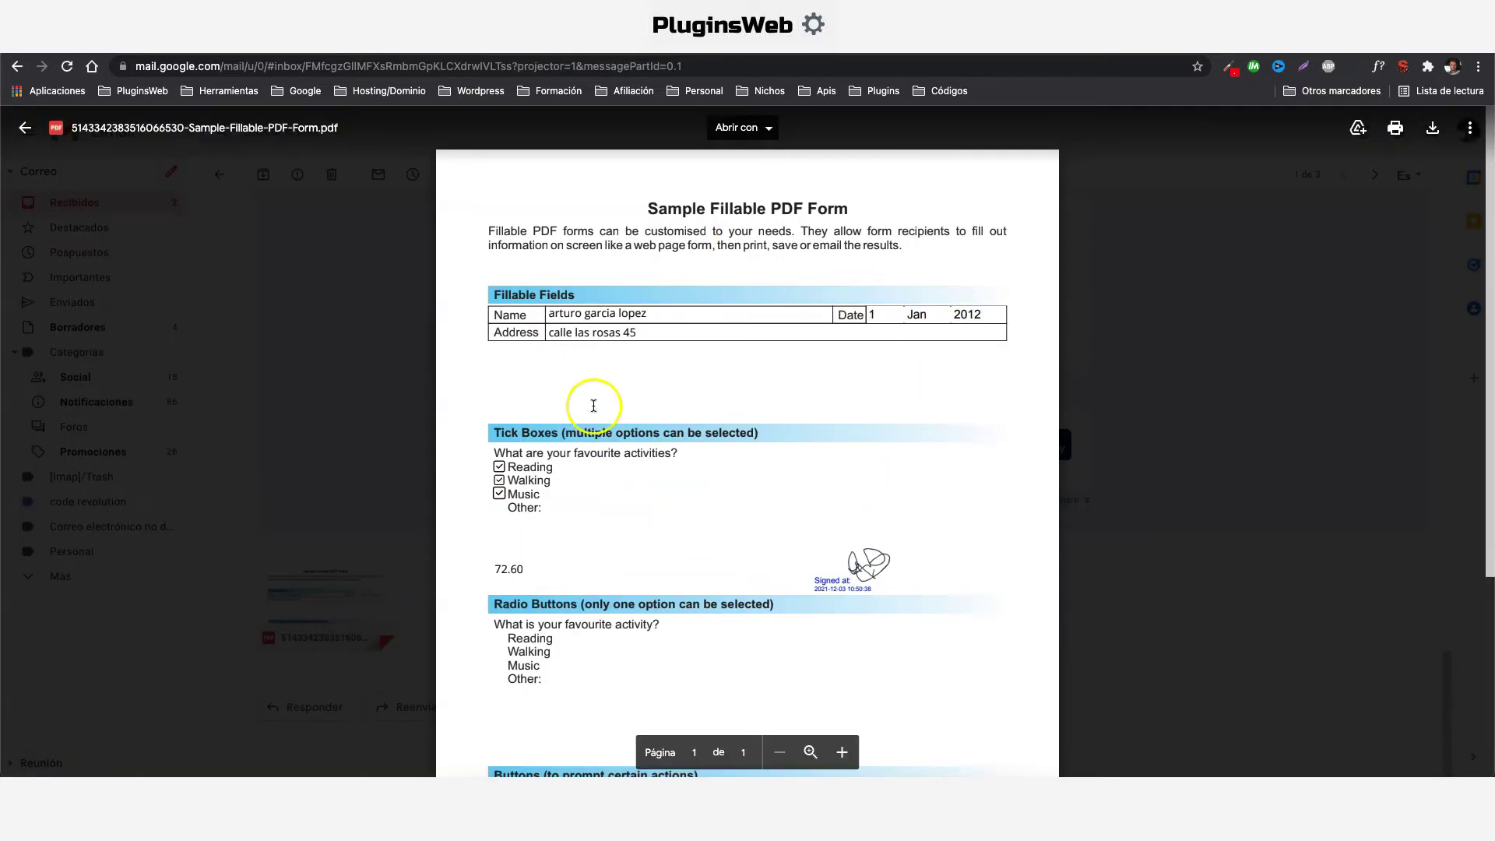